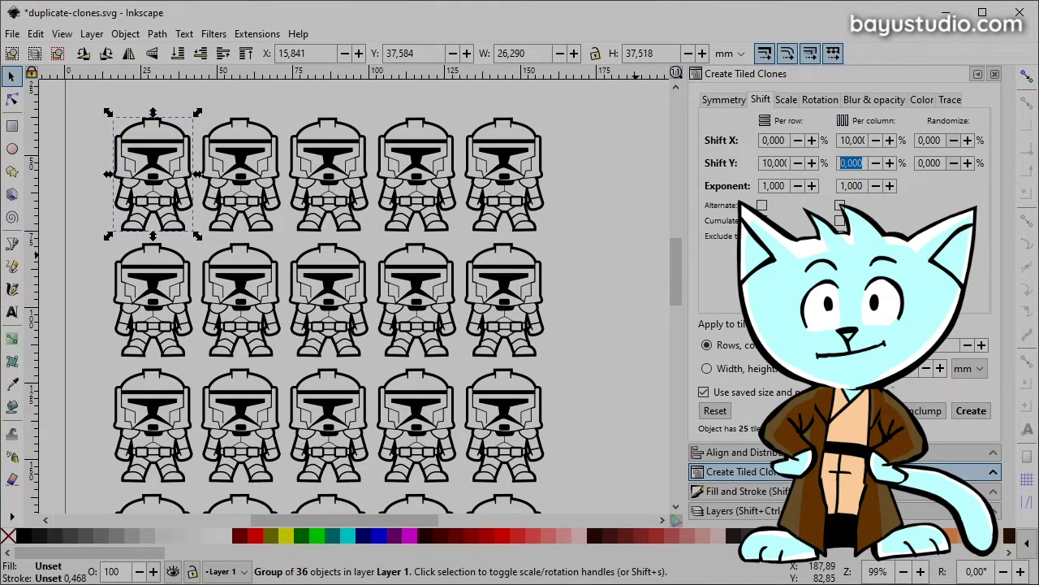
Step: Recreate the tiled clones of the trooper group with a rotation of 30 degrees
click(873, 410)
click(786, 99)
click(820, 99)
text(30)
key(Tab)
click(971, 411)
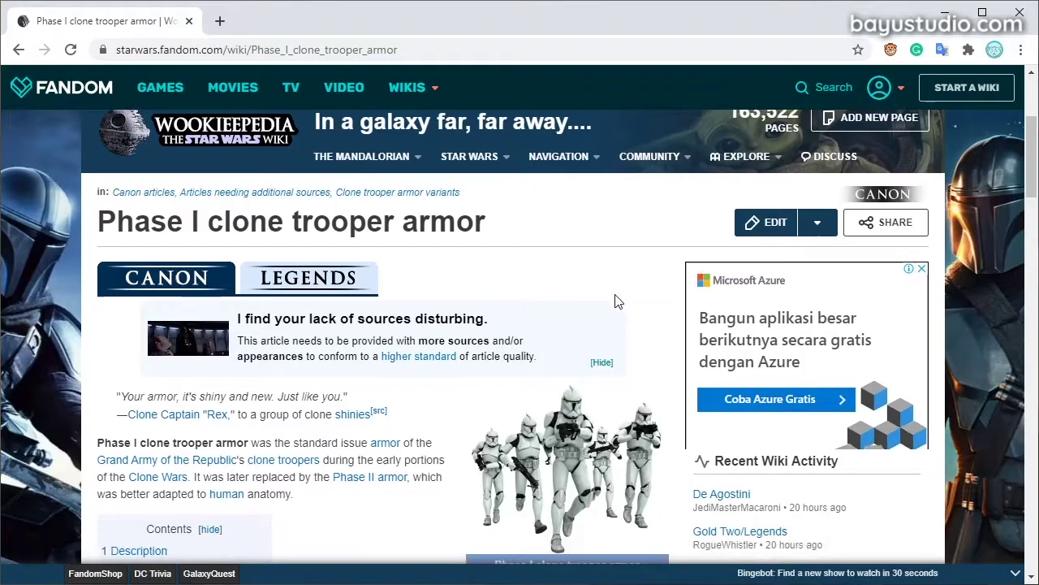
Step: In the browser, open the Clone trooper squad.png picture from the Phase I clone trooper armor page in a new tab
scroll(614, 302, down, 2)
click(593, 299)
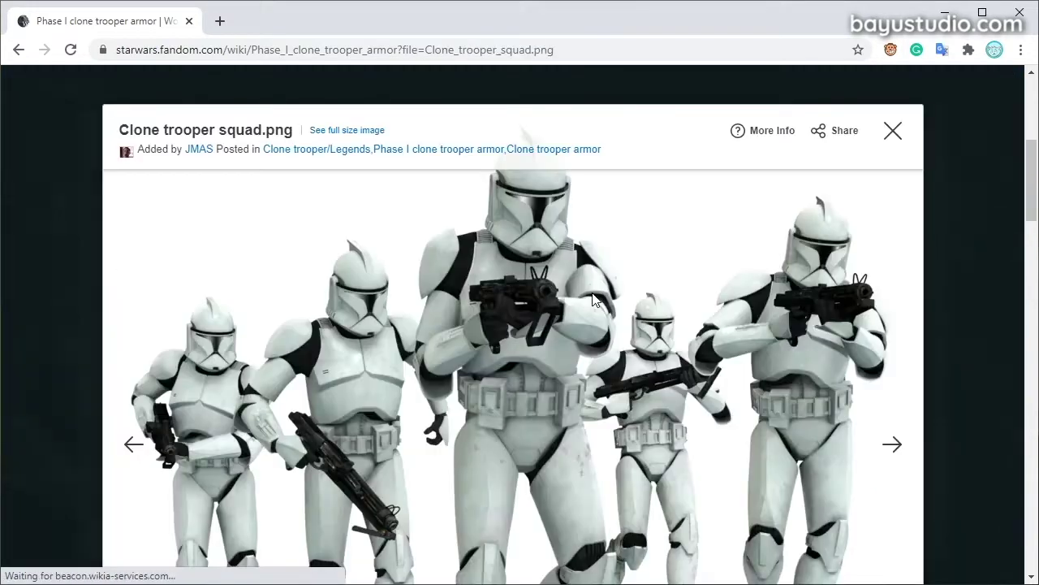
right_click(592, 299)
click(619, 305)
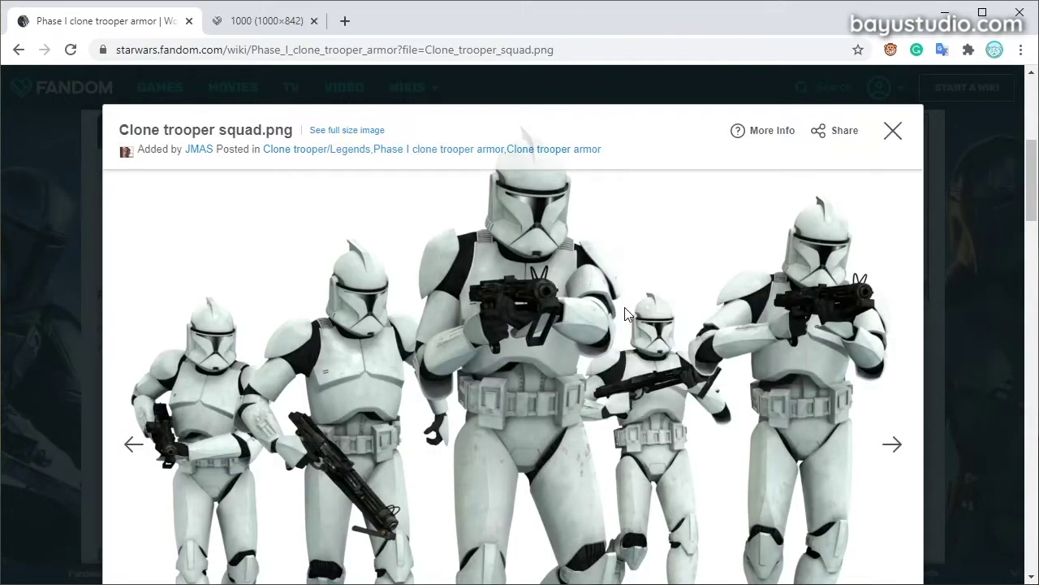
click(268, 21)
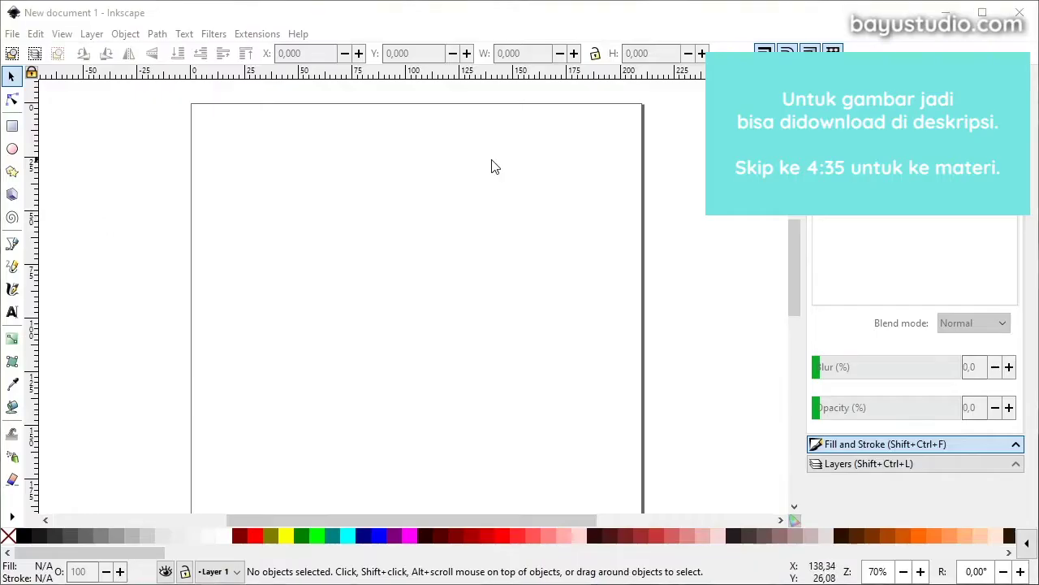
Step: In Inkscape, draw a rounded rectangle about 73 × 67 mm, filled white with a 0,794 mm black stroke
mouse_move(227, 329)
mouse_down()
mouse_move(392, 189)
mouse_move(382, 185)
mouse_up()
drag(382, 185, 381, 213)
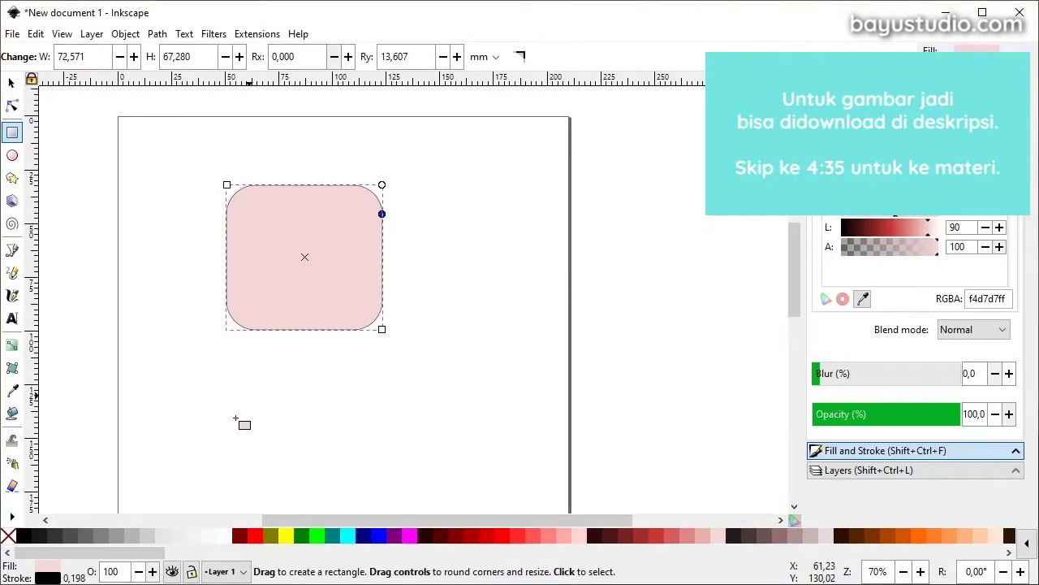
click(216, 535)
click(966, 77)
key(s)
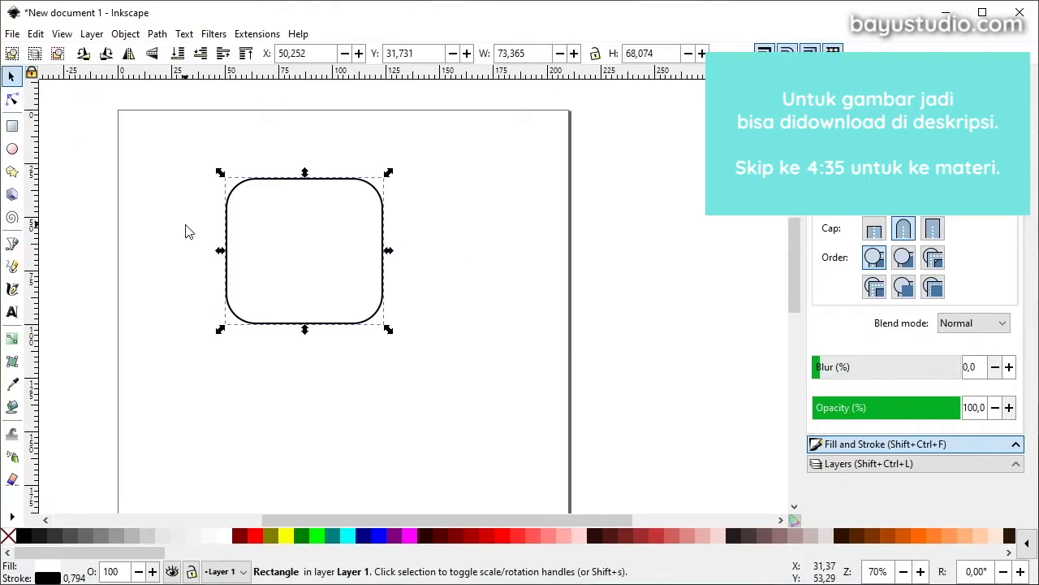
Step: Scale the rounded rectangle down to about 39 × 38 mm and convert it to a path
drag(383, 327, 364, 260)
scroll(413, 209, up, 2)
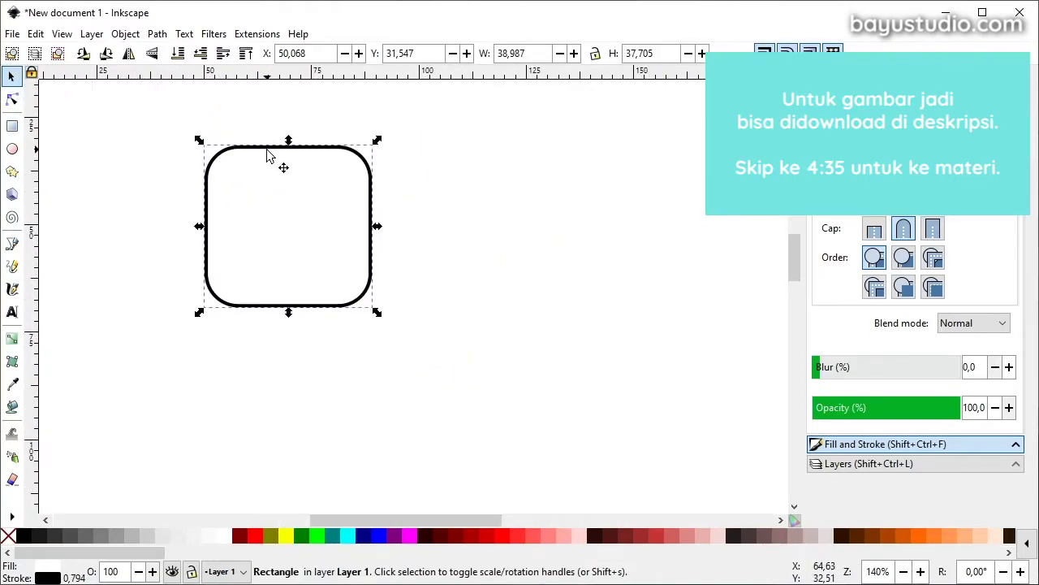
click(158, 34)
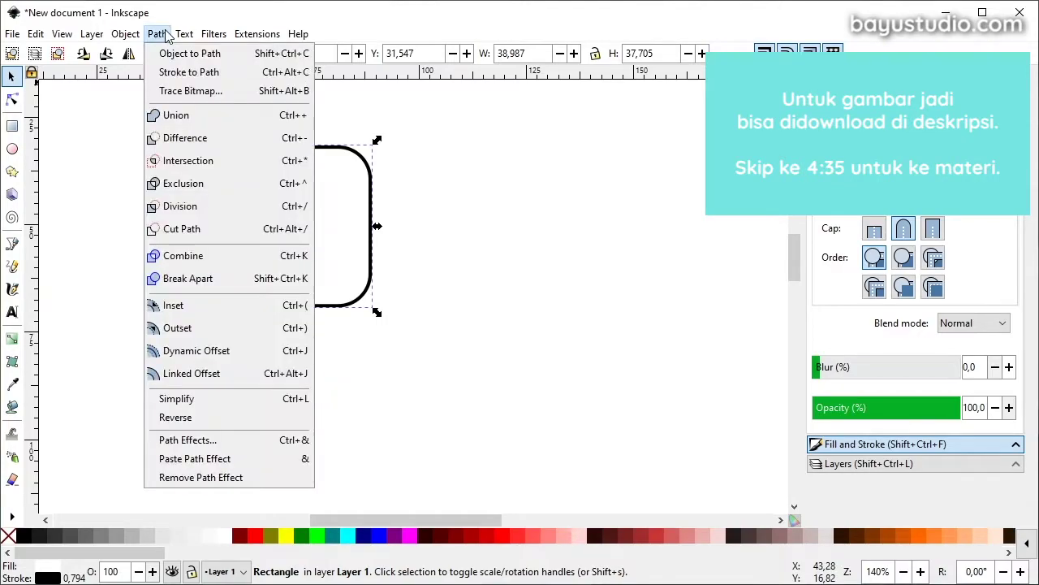
click(162, 50)
key(Escape)
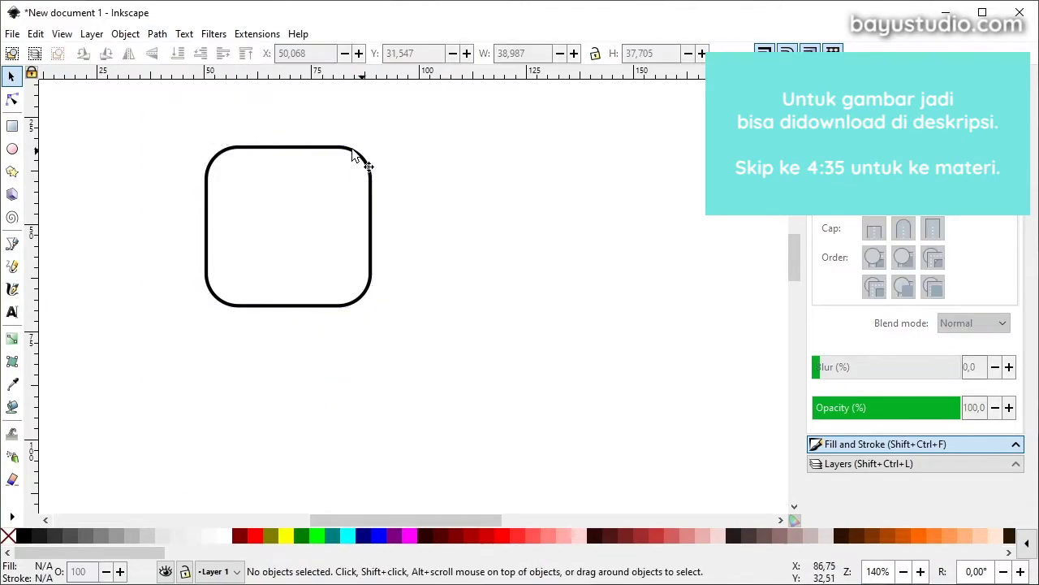
Step: Bend the top edge of the rounded shape upward to form the helmet's dome
click(289, 150)
click(12, 99)
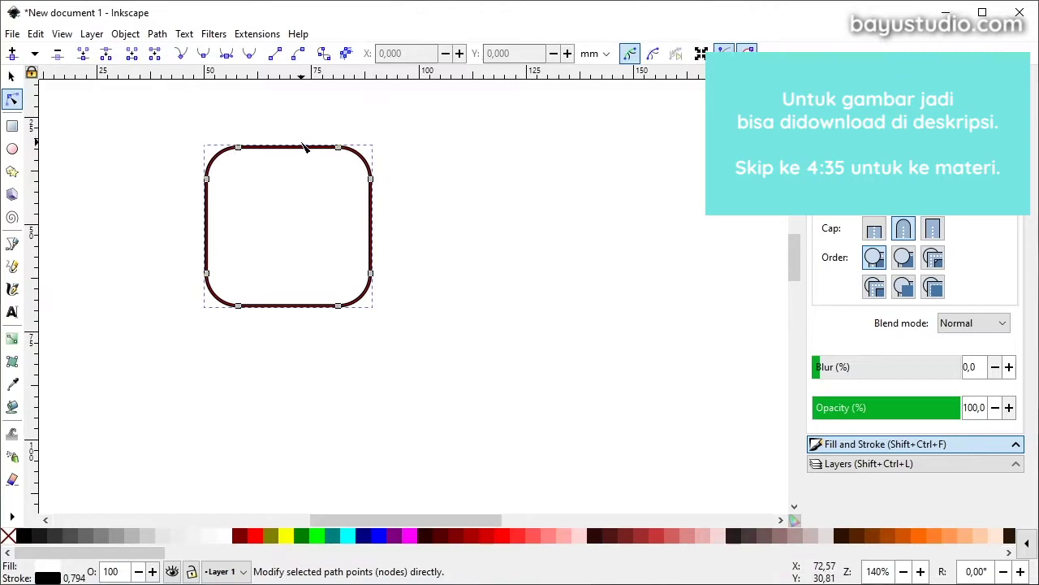
drag(307, 147, 309, 140)
Step: Draw a narrow horizontal rectangle across the upper part of the helmet and fill it black
key(r)
drag(208, 190, 383, 201)
scroll(257, 188, up, 2)
click(34, 546)
Step: Draw an open three-sided crest about 10 × 6 mm on top of the helmet and give it the helmet's style
scroll(402, 170, up, 2)
key(b)
click(285, 166)
click(286, 123)
click(366, 124)
double_click(366, 173)
key(ctrl+shift+v)
key(n)
scroll(464, 225, down, 1)
scroll(564, 200, up, 1)
Step: Draw a black T-shaped visor below the horizontal band and adjust its nodes
key(b)
click(200, 314)
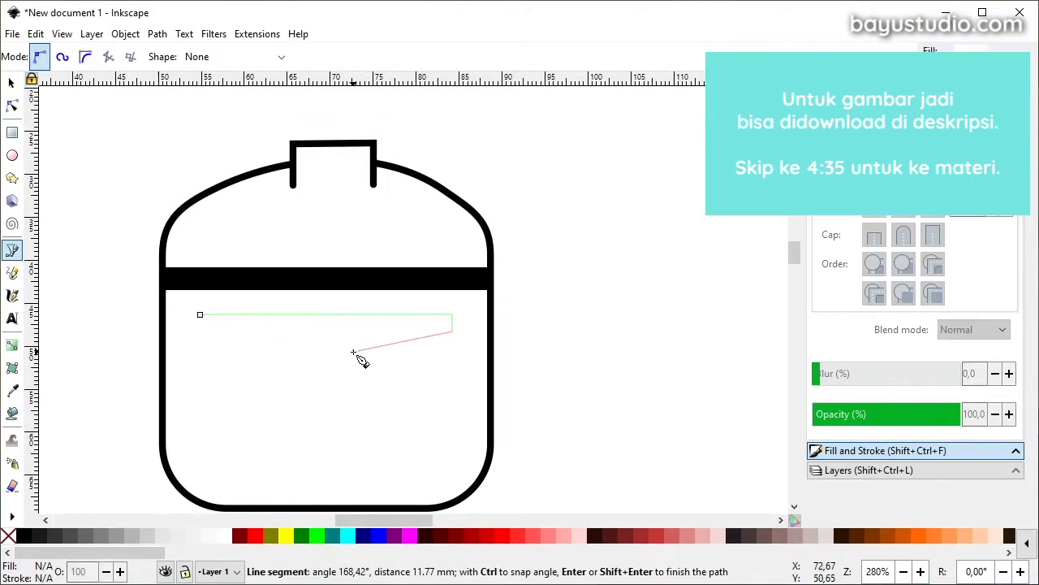
click(200, 315)
key(n)
click(301, 345)
Step: Move the crest off the helmet to its upper right and show the helmet outline's nodes
click(14, 79)
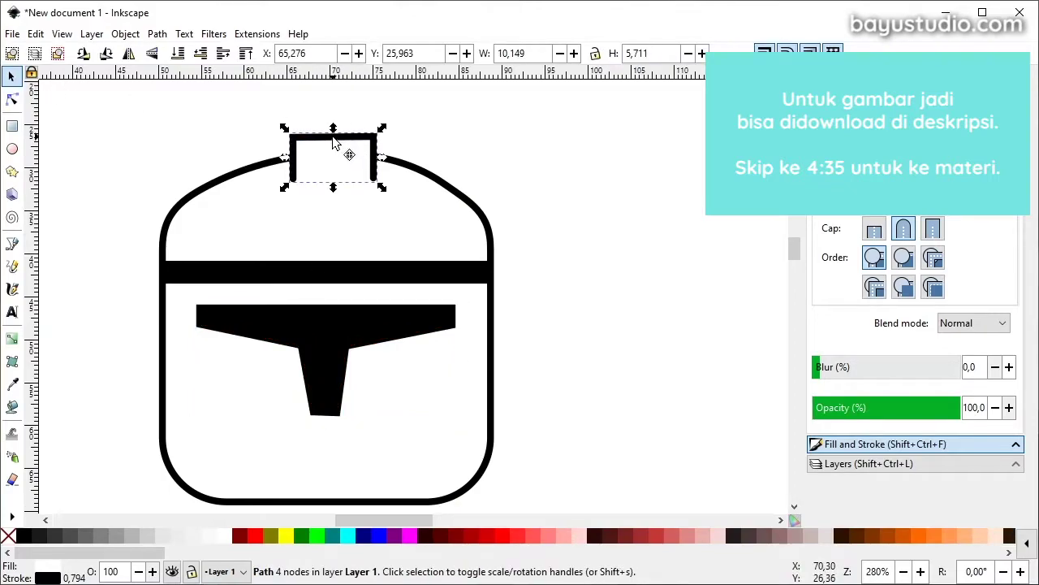
drag(333, 141, 556, 124)
key(n)
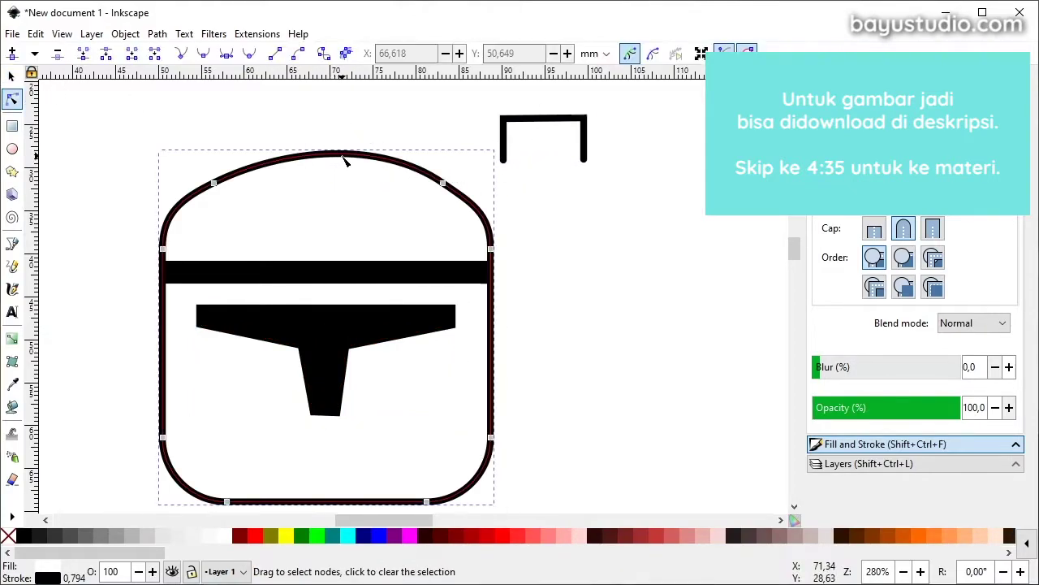
scroll(504, 274, down, 1)
scroll(309, 372, down, 2)
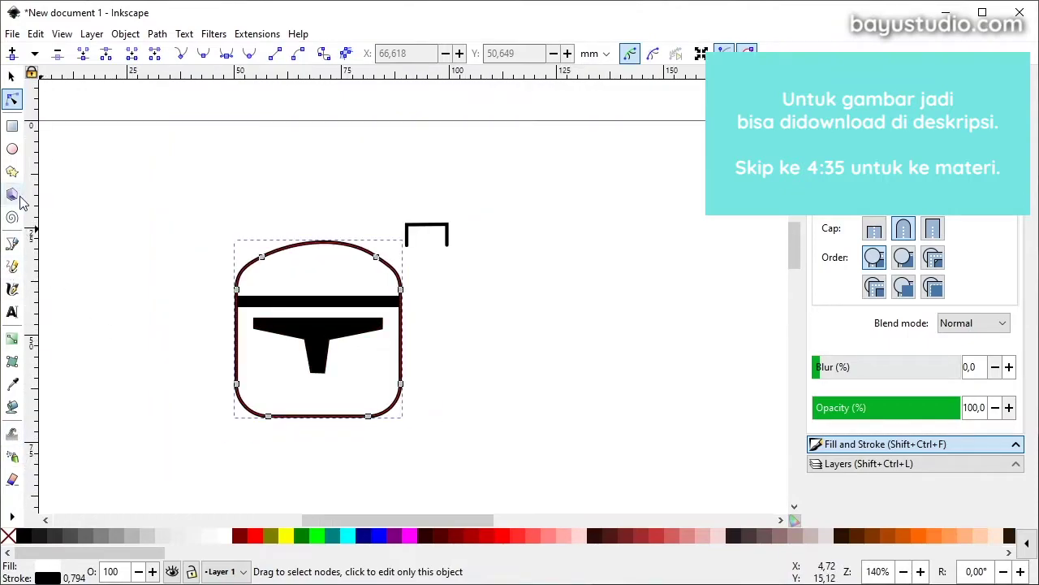
Step: Draw a vertical guide line about 70 mm long through the helmet's centre and colour its stroke olive
click(13, 246)
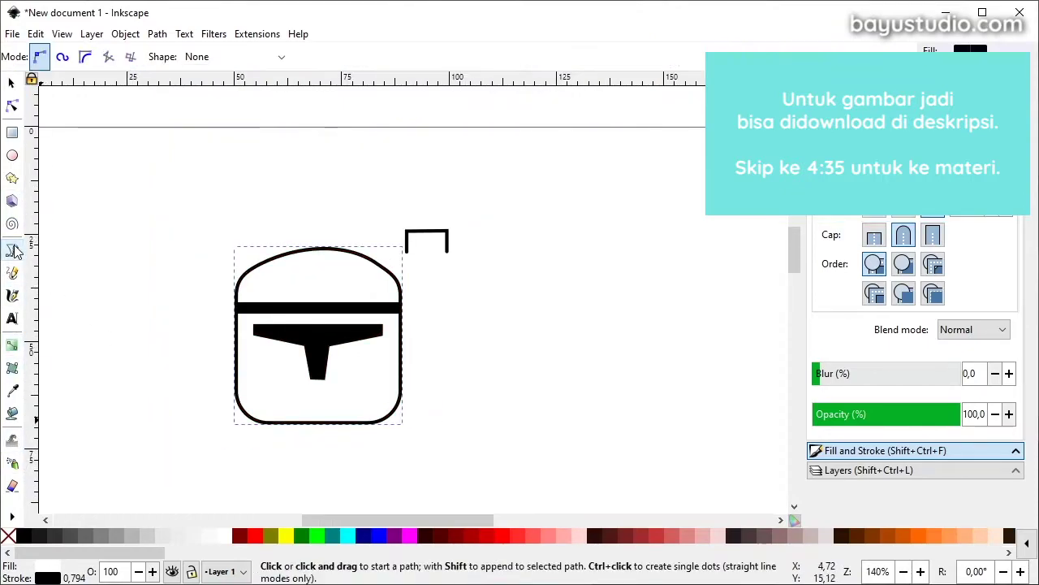
click(321, 193)
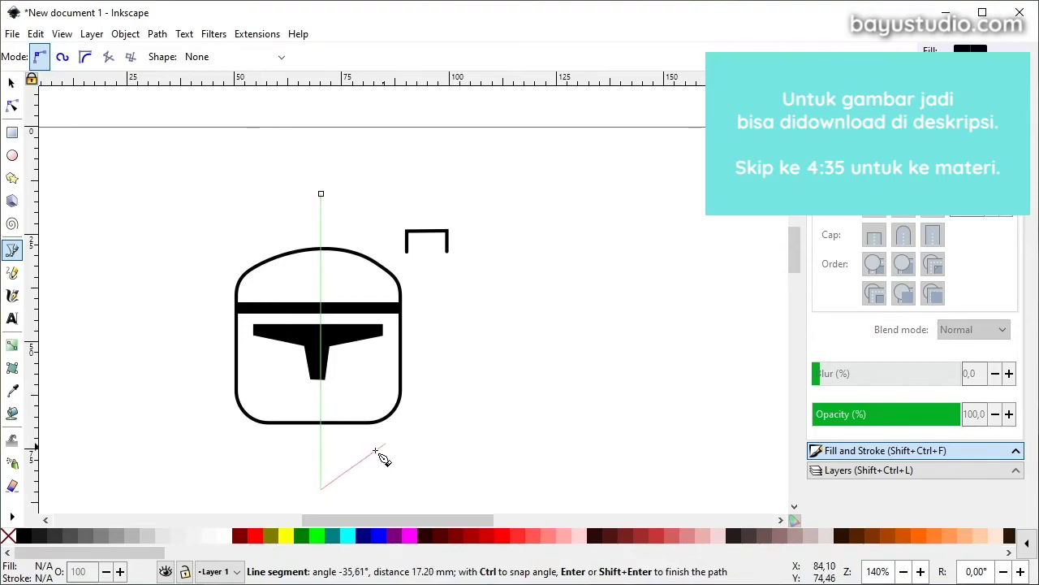
key(Return)
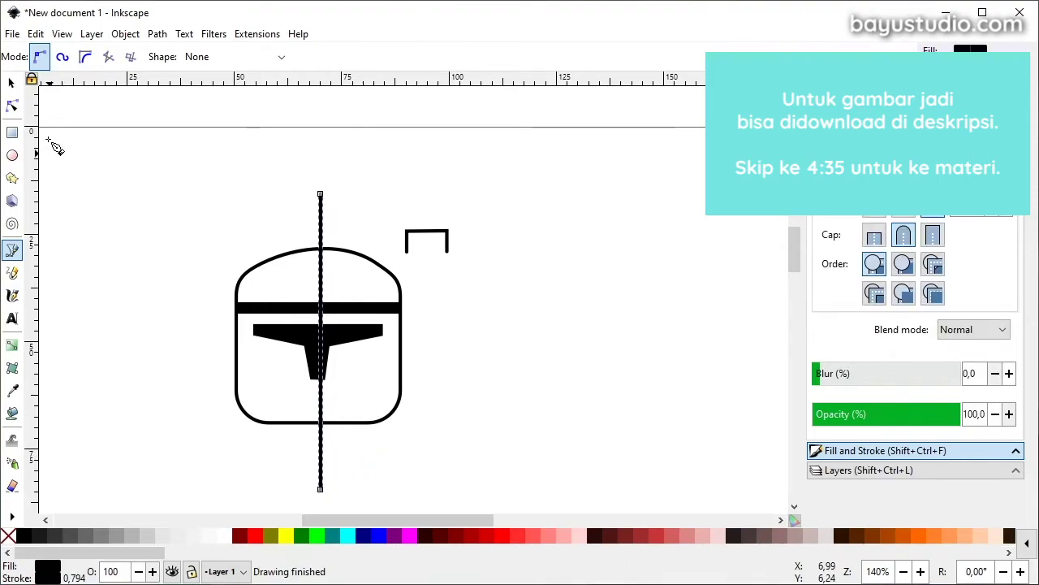
click(12, 82)
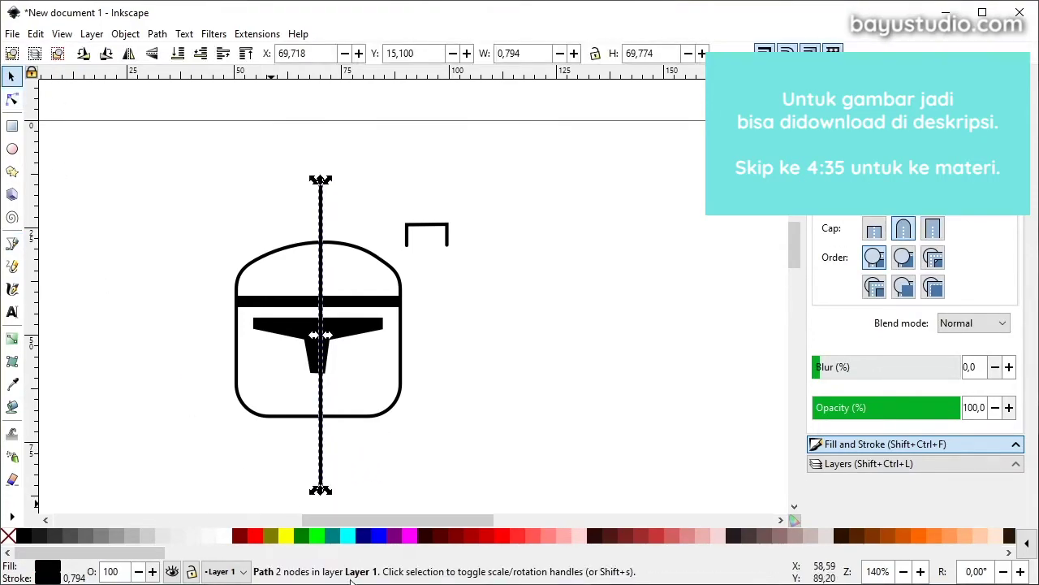
shift+click(269, 537)
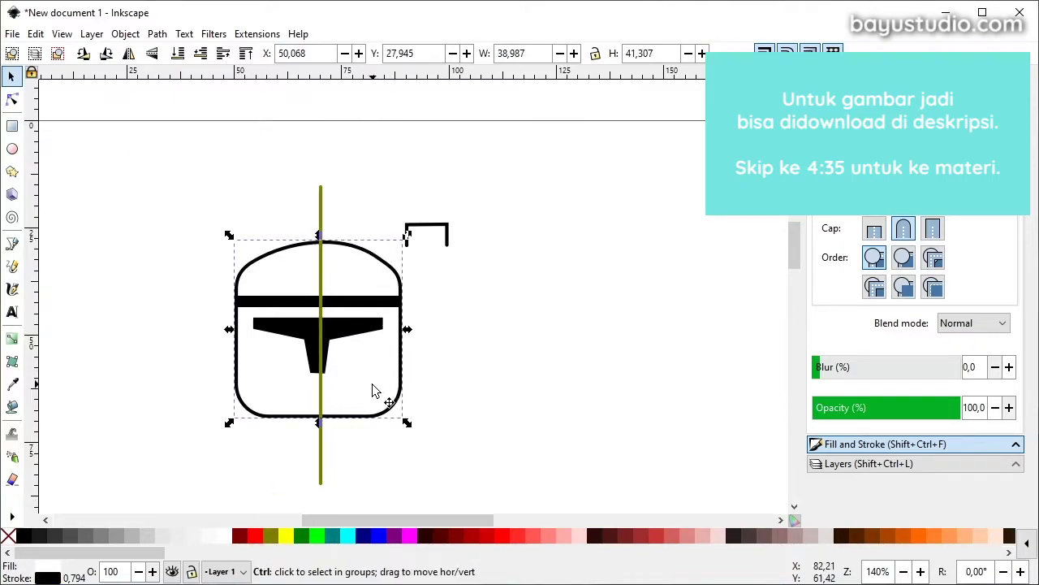
Step: Adjust the lower nodes of the T-shaped visor to fit around the olive centre line
ctrl+scroll(375, 390, up, 2)
key(n)
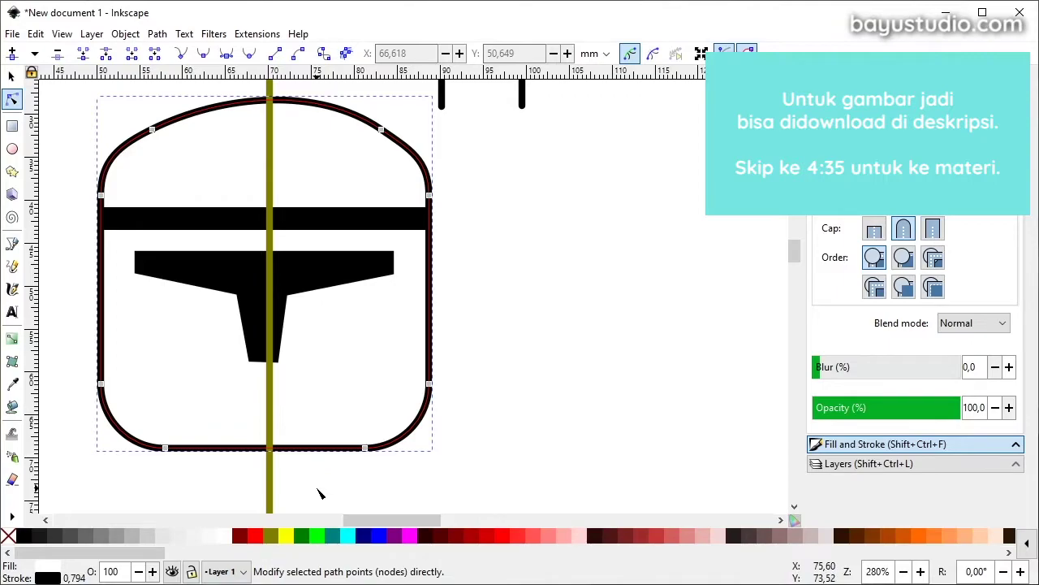
click(12, 75)
ctrl+scroll(371, 325, up, 1)
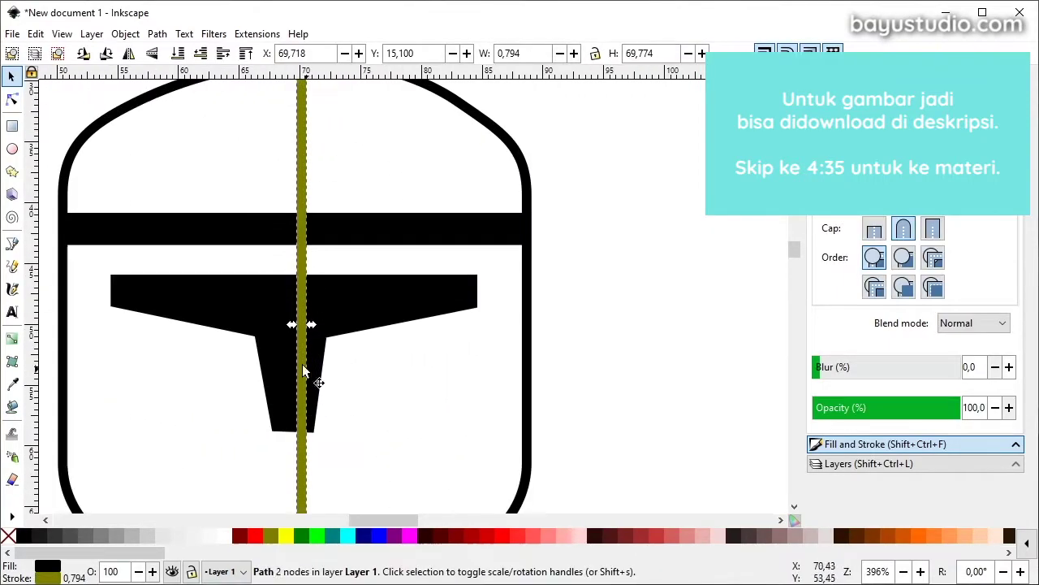
double_click(253, 360)
drag(253, 360, 254, 362)
Step: Draw an unfilled arch with a black stroke below the visor, spanning the helmet's bottom corners
ctrl+scroll(332, 236, down, 1)
key(b)
click(204, 423)
mouse_move(311, 337)
mouse_down()
mouse_move(344, 347)
mouse_move(283, 334)
mouse_up()
double_click(422, 419)
shift+click(22, 535)
click(6, 535)
Step: Show the snap controls bar and bring up the nodes of the chin arch for editing
click(62, 33)
click(284, 228)
key(n)
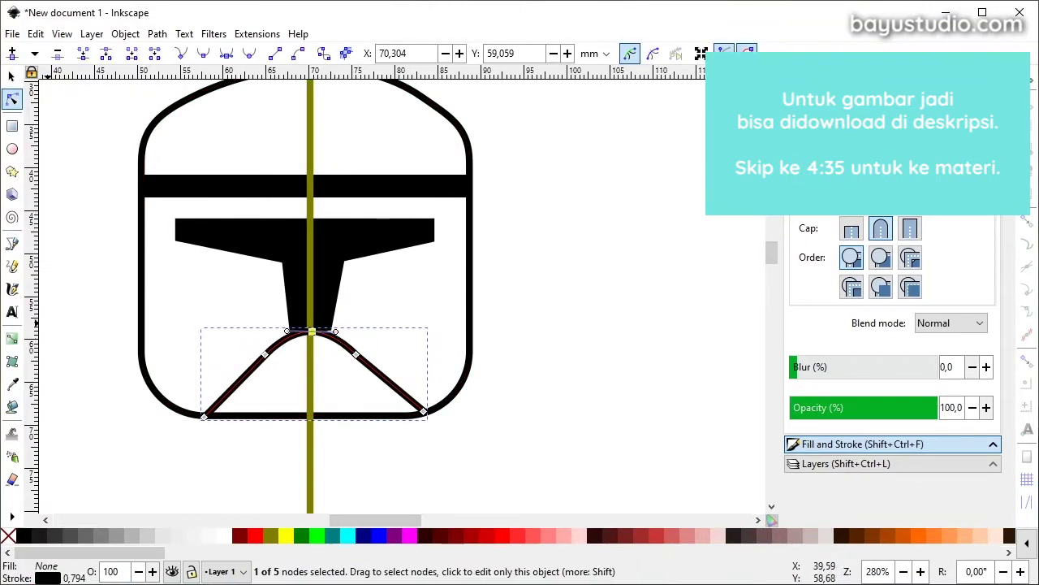
Step: Draw a filled black arch along the chin line and a small rounded black rectangle beneath it as the mouthpiece
key(b)
click(230, 393)
click(323, 333)
double_click(395, 392)
key(n)
drag(237, 393, 234, 396)
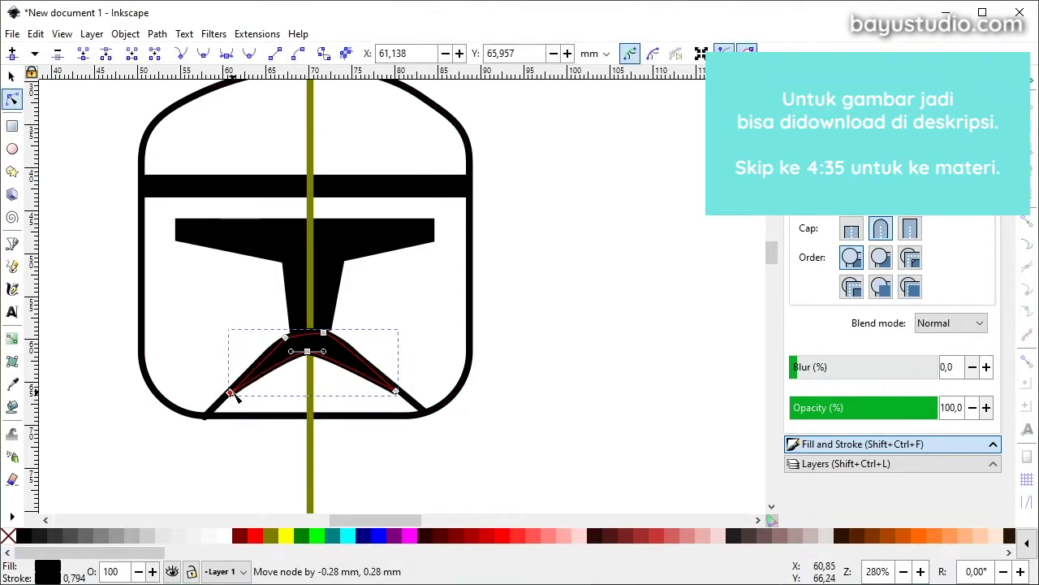
key(ctrl+k)
key(r)
drag(294, 366, 351, 398)
Step: Draw an unfilled, black-stroked cheek line of three nodes on the helmet's left side, about 9 × 12 mm
key(b)
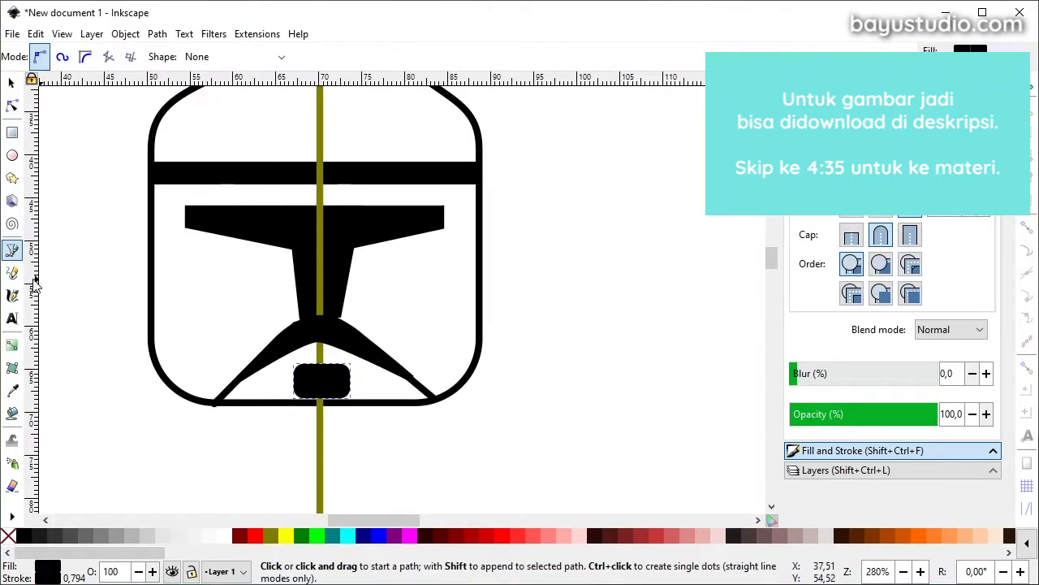
scroll(63, 282, up, 2)
click(151, 340)
double_click(225, 434)
shift+click(24, 535)
click(8, 536)
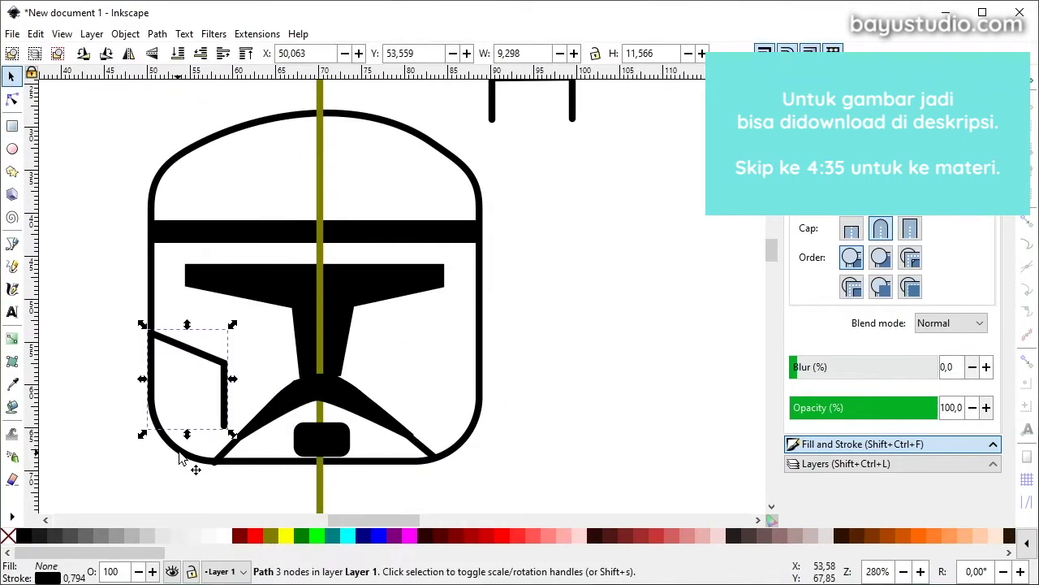
Step: Lower the upper nodes of the helmet outline and of the T-shaped visor together
key(n)
click(244, 445)
drag(221, 459, 212, 462)
drag(100, 91, 566, 343)
drag(143, 174, 605, 330)
key(Up)
key(Down)
key(Down)
key(Escape)
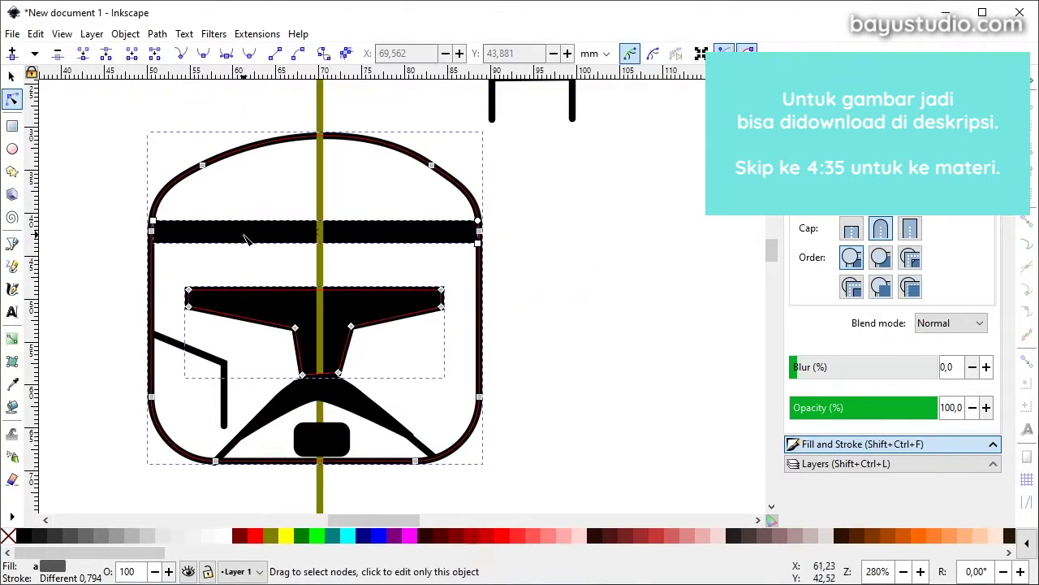
Step: Adjust the black band's position and delete the extra top nodes of the helmet outline to smooth the dome
key(s)
drag(317, 231, 317, 249)
key(n)
click(273, 145)
drag(108, 115, 532, 203)
key(Delete)
Step: Draw a narrow, tall rounded rectangle along the helmet's left side as an ear piece
key(r)
drag(128, 237, 151, 424)
scroll(147, 406, down, 1)
Step: Draw a flared jaw shape at the foot of the left ear piece and unite both into one path
key(b)
click(119, 425)
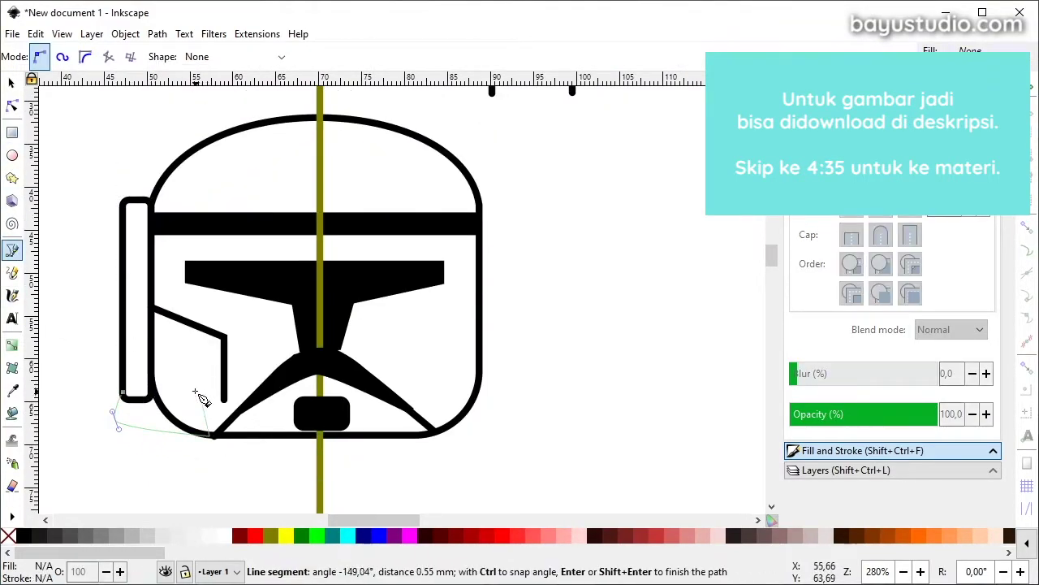
click(201, 395)
key(Return)
key(s)
key(ctrl+plus)
Step: Bend the helmet's bottom edge into a shallow downward curve
key(n)
click(320, 441)
click(341, 451)
Step: Reshape the left side piece's inner edge into a step under the cheek line and shift its outer nodes inward
click(151, 364)
drag(154, 369, 154, 379)
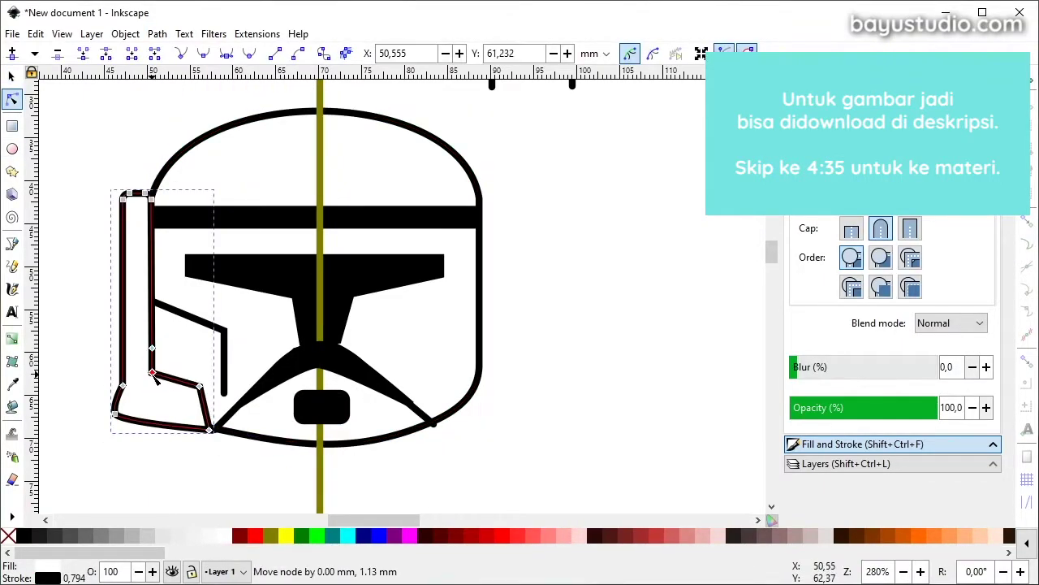
drag(99, 176, 138, 460)
key(Right)
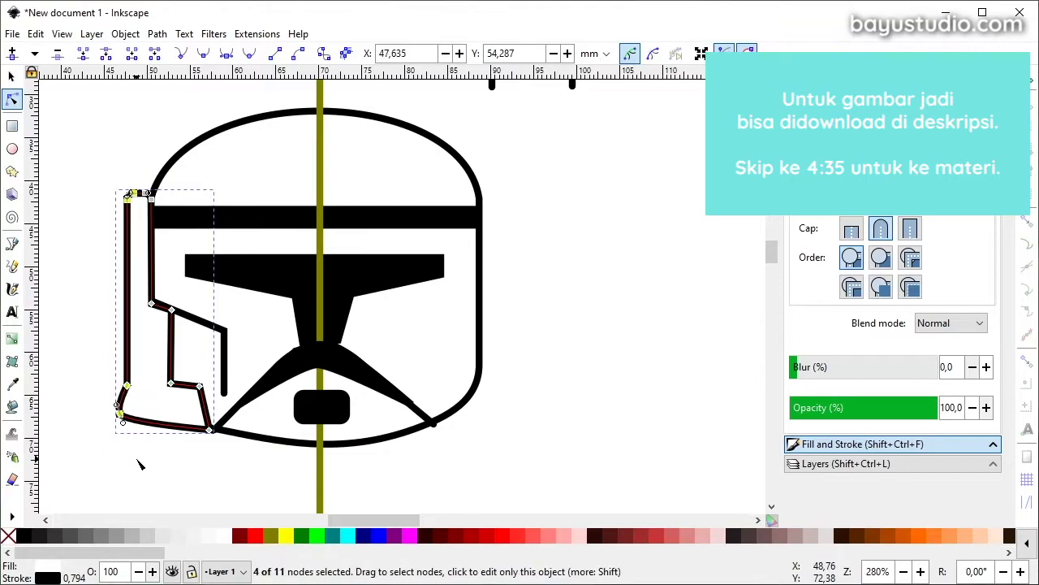
Step: Reposition the black mouthpiece so that it sits centred on the olive guide line
key(s)
key(Escape)
scroll(252, 325, down, 1)
scroll(241, 286, up, 1)
drag(333, 430, 329, 441)
Step: Duplicate the left side piece and cheek line, flip the copies horizontally and place them on the helmet's right side
click(183, 384)
shift+click(194, 340)
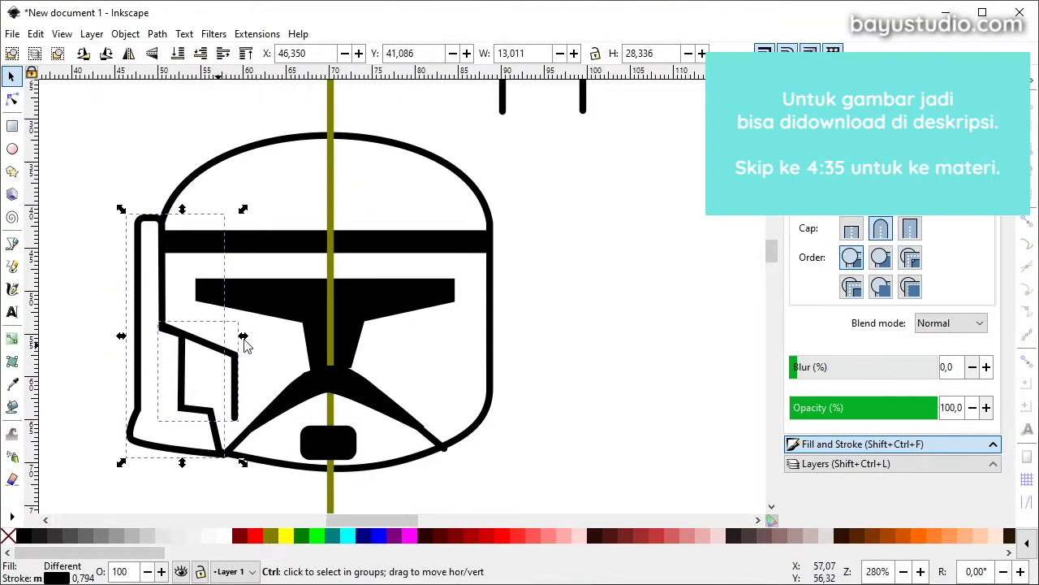
click(35, 37)
click(114, 170)
click(35, 36)
click(34, 36)
click(128, 55)
drag(232, 346, 519, 345)
Step: Extend the left end of the filled chin arch outward along the chin line
key(Escape)
click(274, 425)
key(n)
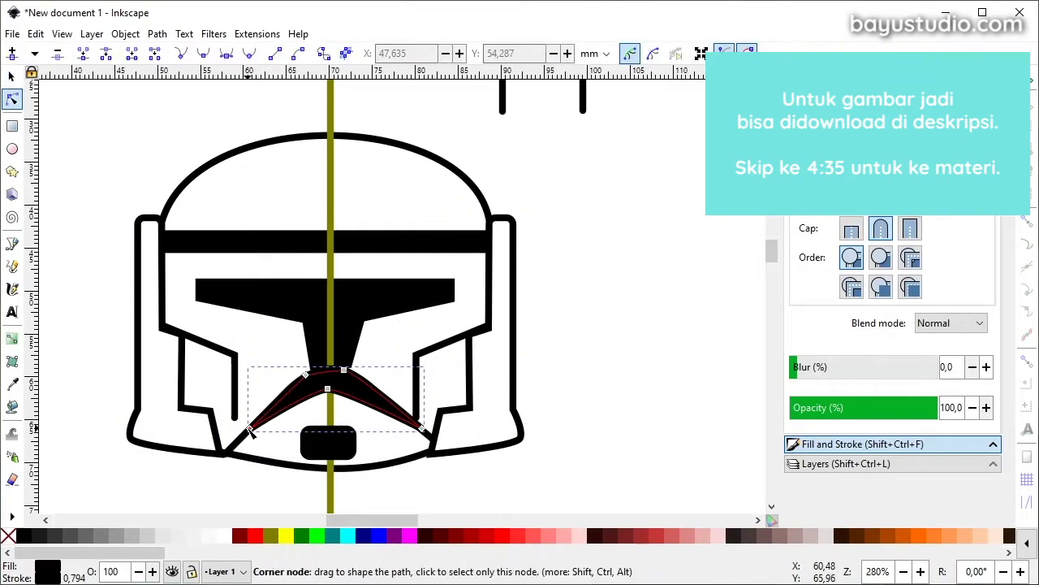
drag(230, 459, 226, 451)
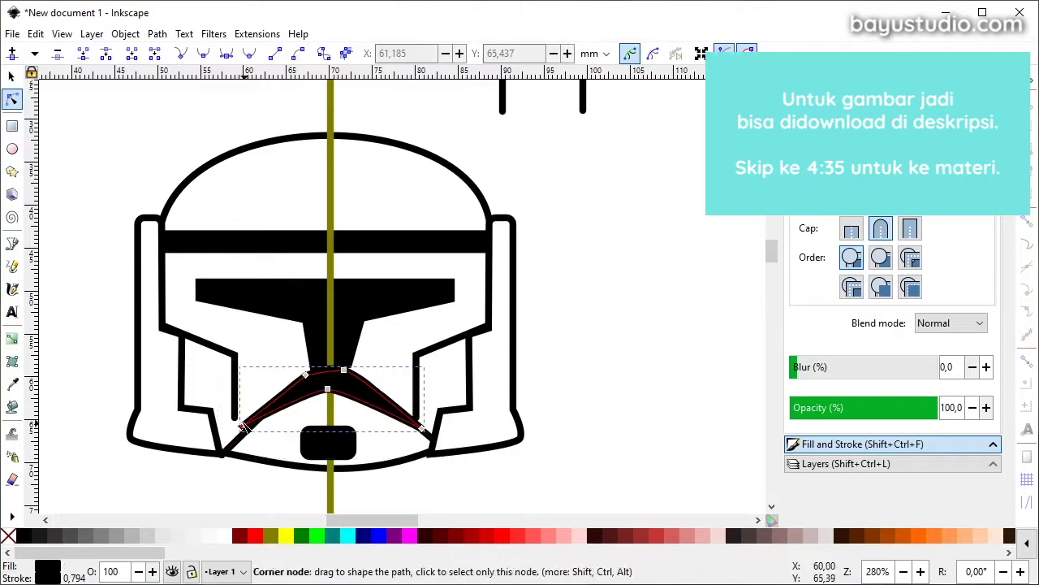
Step: Move the nodes on the right side of the visor's stem inward to make it symmetric about the guide line
key(s)
click(510, 301)
shift+click(449, 347)
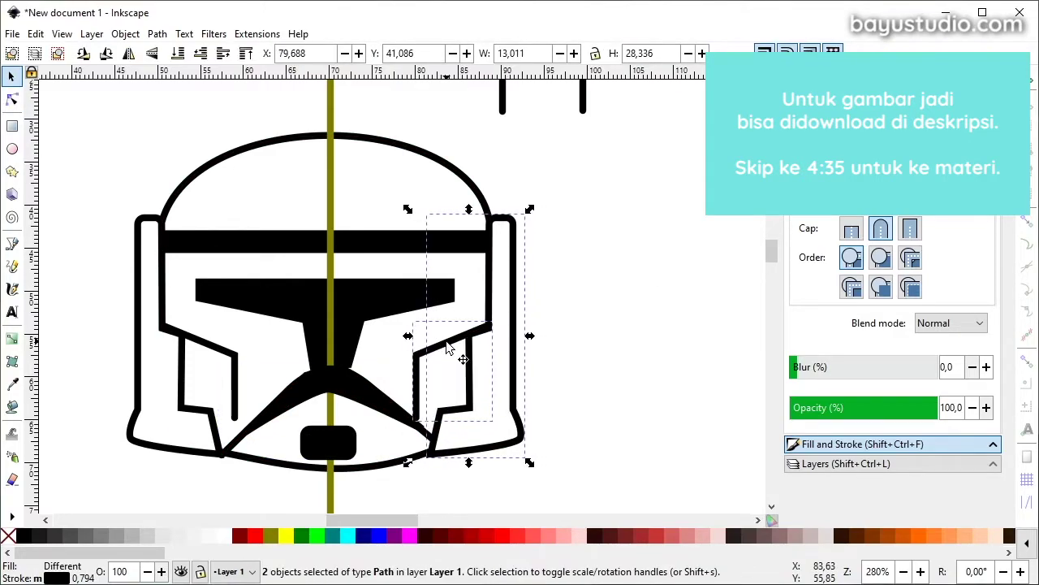
click(347, 396)
key(n)
drag(351, 363, 346, 370)
drag(362, 318, 356, 317)
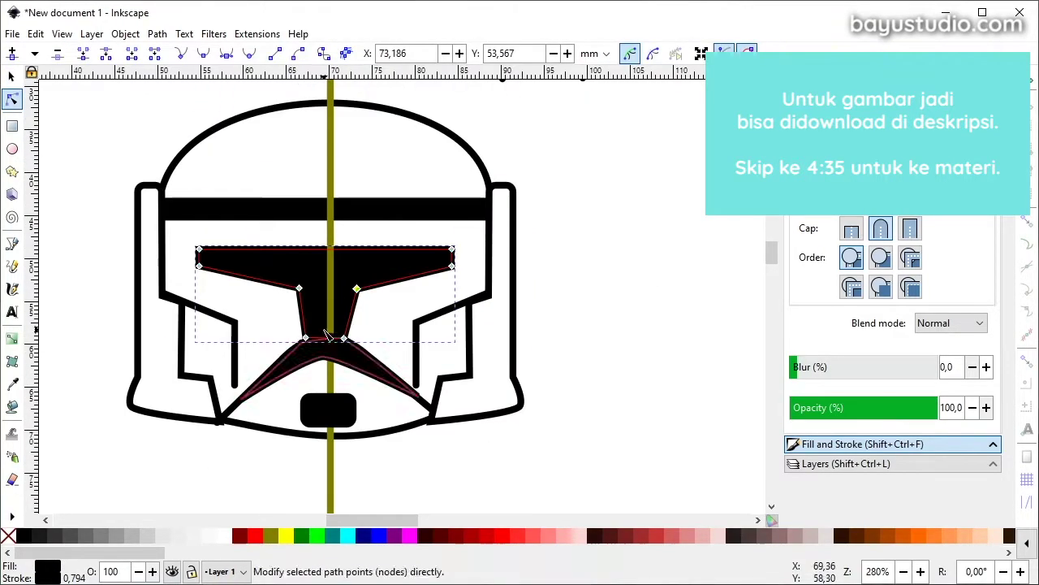
Step: Delete the olive vertical guide line running through the helmet
scroll(369, 151, down, 2)
key(s)
click(349, 97)
key(Delete)
drag(465, 97, 353, 118)
key(Escape)
scroll(375, 176, up, 1)
scroll(446, 244, down, 2)
Step: Draw a wide rectangle below the helmet as the torso and round its corners
click(14, 127)
drag(245, 273, 435, 410)
mouse_move(435, 274)
mouse_down()
mouse_move(435, 300)
mouse_move(424, 297)
mouse_move(427, 286)
mouse_up()
key(s)
Step: Draw an ellipse at the torso's upper left as the shoulder and a rounded rectangle as the arm
scroll(236, 276, up, 1)
key(e)
drag(197, 251, 285, 331)
key(r)
drag(89, 408, 151, 260)
Step: Move the arm rectangle under the shoulder and rotate it so it slants outward from the torso
click(12, 83)
drag(116, 326, 232, 341)
click(232, 342)
drag(272, 423, 247, 443)
drag(232, 357, 203, 362)
drag(259, 429, 252, 433)
Step: Lower the arm and shoulder in the stacking order so the arm sits beneath the shoulder and both lie behind the helmet
click(209, 349)
click(201, 54)
scroll(230, 329, down, 1)
shift+click(219, 287)
shift+click(208, 348)
click(201, 54)
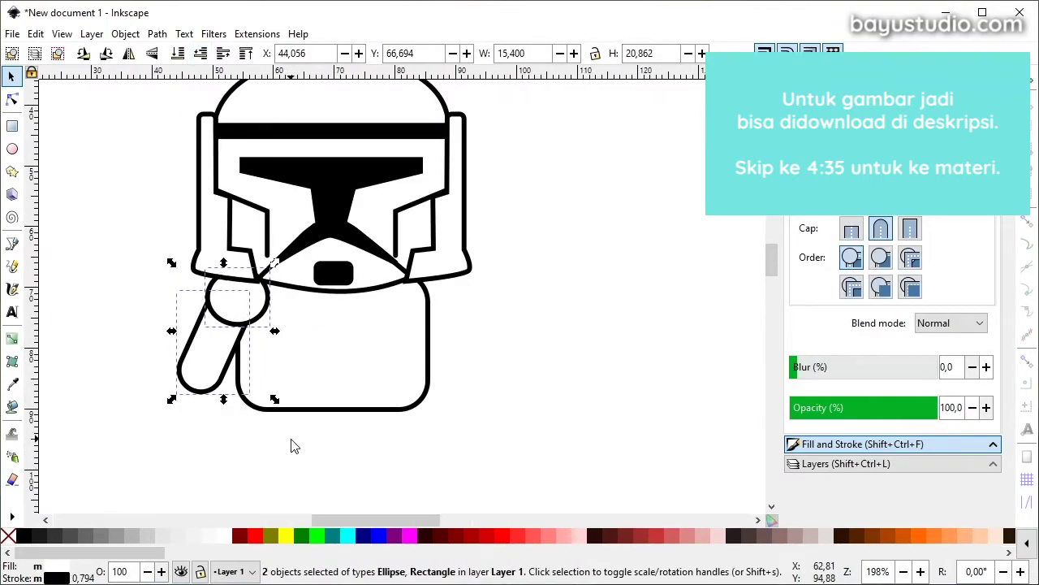
click(293, 445)
Step: Draw the hand at the end of the arm as a closed Bezier shape with a thumb notch
scroll(124, 490, up, 2)
click(12, 244)
click(249, 216)
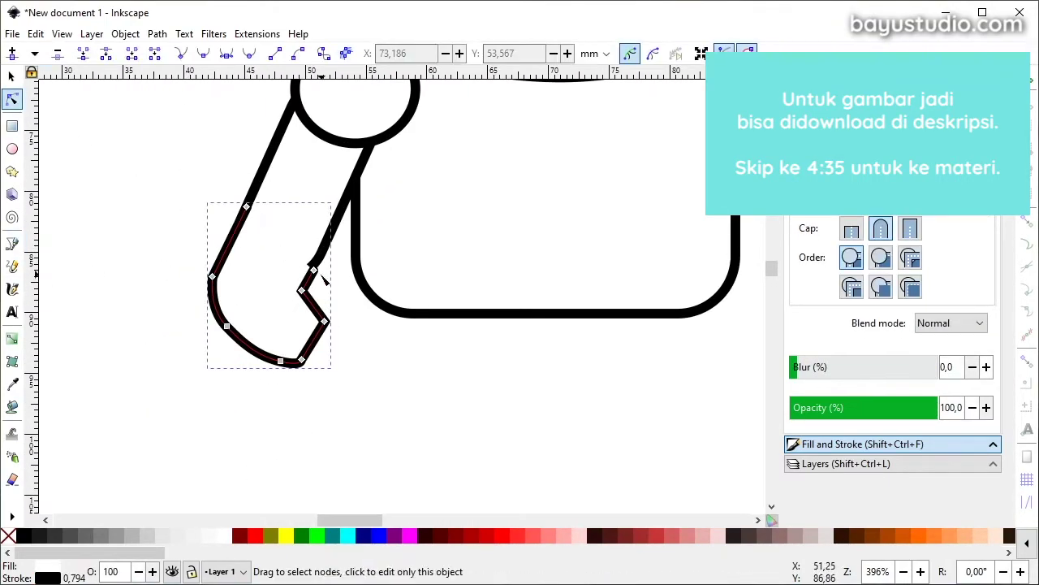
Step: Draw a closed trapezoid below the torso as the pelvis, tapering to a narrower bottom edge
scroll(412, 318, down, 3)
scroll(363, 355, up, 1)
click(355, 334)
click(396, 374)
click(462, 375)
click(498, 331)
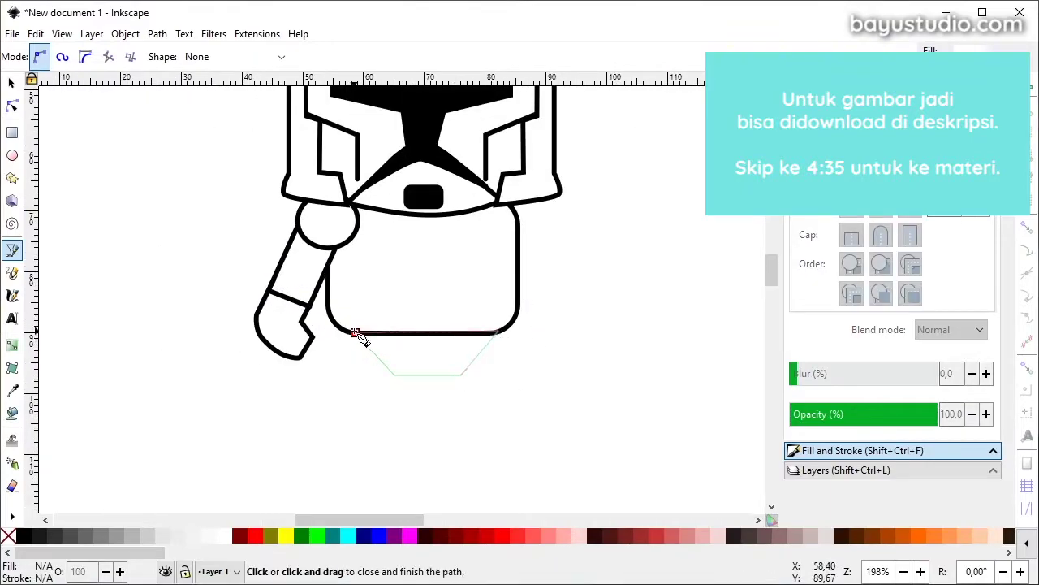
click(355, 334)
Step: Draw the left thigh from the torso's lower corner and a closed shin shape below it
scroll(355, 334, down, 2)
click(350, 269)
click(327, 344)
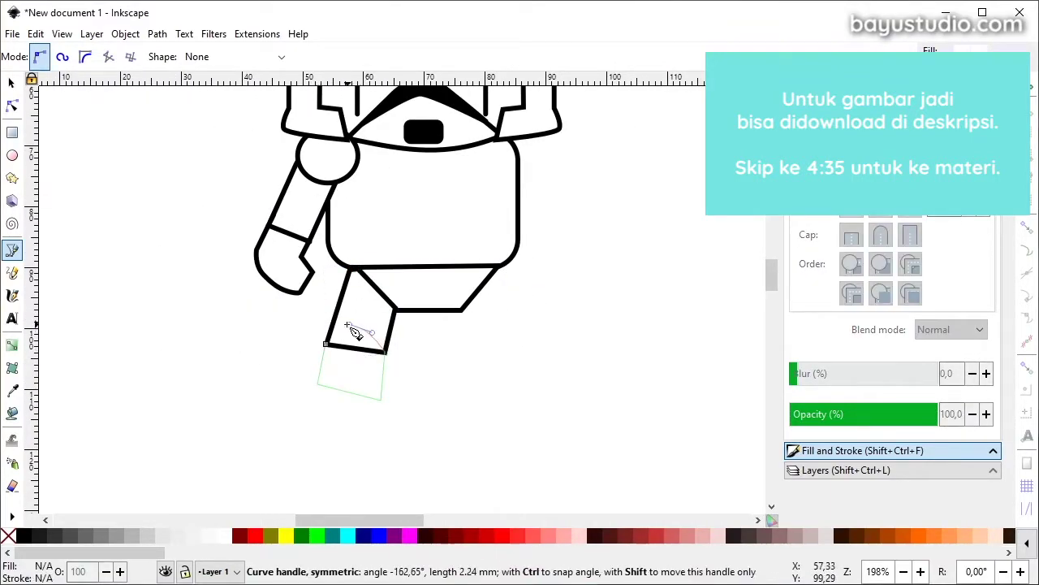
drag(362, 333, 363, 333)
drag(380, 401, 342, 376)
click(379, 401)
Step: Shape the boot below the shin with a flat base and rounded top by adjusting its nodes
scroll(375, 410, up, 3)
click(12, 99)
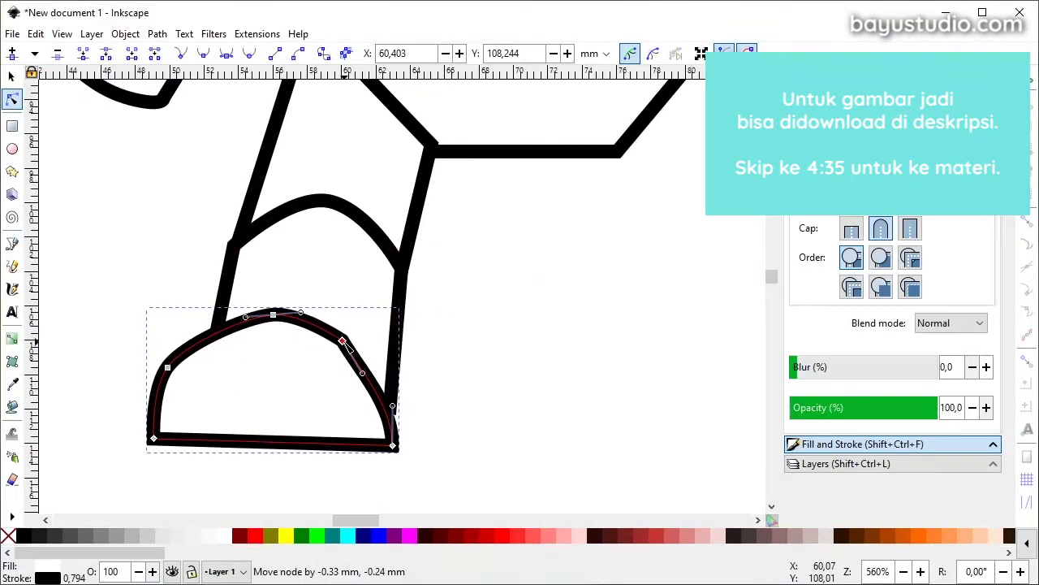
drag(321, 316, 351, 323)
click(516, 376)
scroll(515, 376, down, 3)
Step: Move the pelvis's lower nodes inward to narrow its bottom edge
drag(518, 377, 376, 442)
click(365, 362)
drag(344, 361, 358, 361)
drag(409, 362, 358, 361)
Step: Adjust the nodes on the left leg's inner side to follow the reshaped pelvis
click(341, 371)
drag(332, 403, 341, 407)
click(323, 412)
drag(333, 405, 340, 406)
click(395, 397)
scroll(394, 398, down, 1)
scroll(377, 294, up, 2)
Step: Convert the torso rectangle to a path and move its lower side nodes inward so it tapers toward the waist
click(384, 306)
click(87, 35)
click(83, 37)
drag(243, 372, 259, 367)
drag(509, 369, 497, 375)
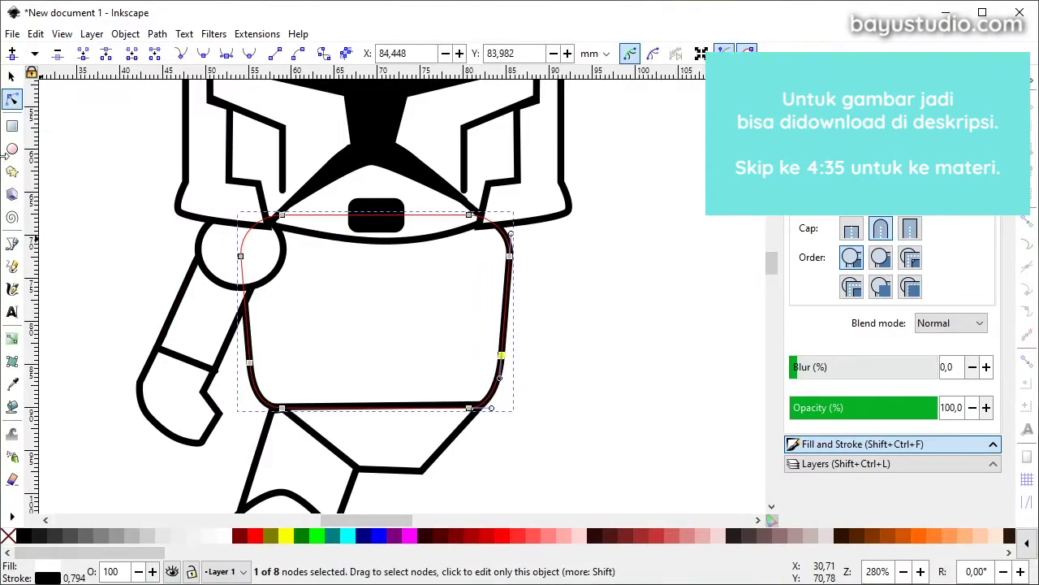
Step: Draw a black filled collar shape with rounded lower corners, about 15 mm wide, under the helmet's chin
click(12, 243)
drag(322, 232, 323, 272)
drag(428, 283, 436, 265)
click(441, 222)
click(358, 233)
key(Return)
key(space)
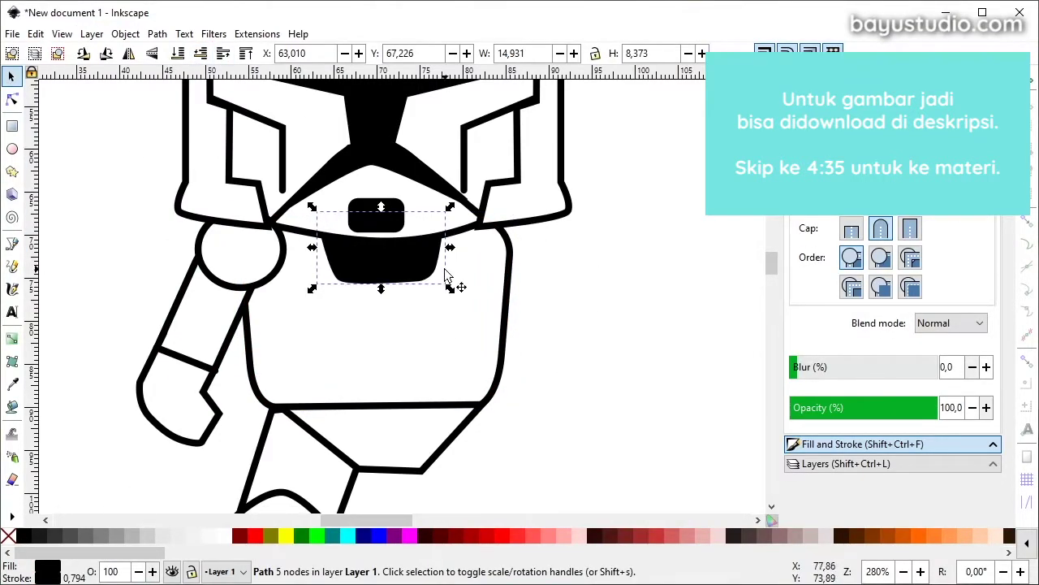
Step: Draw a short vertical line below the collar and a curved chest line across the torso that peaks at its lower end
click(14, 246)
click(374, 272)
double_click(374, 314)
click(249, 367)
drag(324, 353, 395, 317)
drag(432, 354, 454, 357)
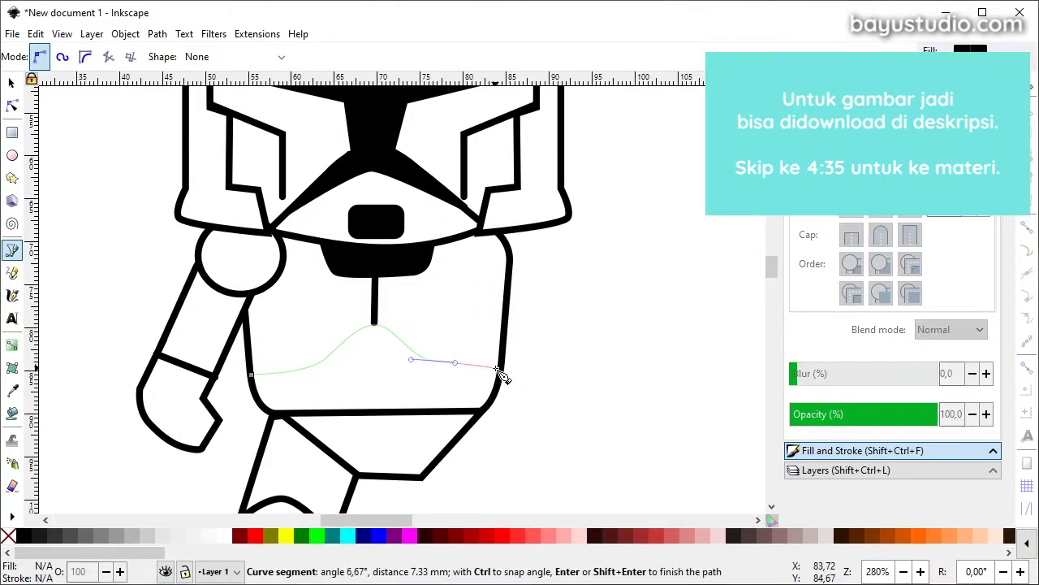
double_click(501, 358)
Step: Draw a rounded belt rectangle about 28.4 by 4.3 mm across the waist and give it a light fill
click(215, 536)
click(13, 126)
drag(254, 383, 501, 422)
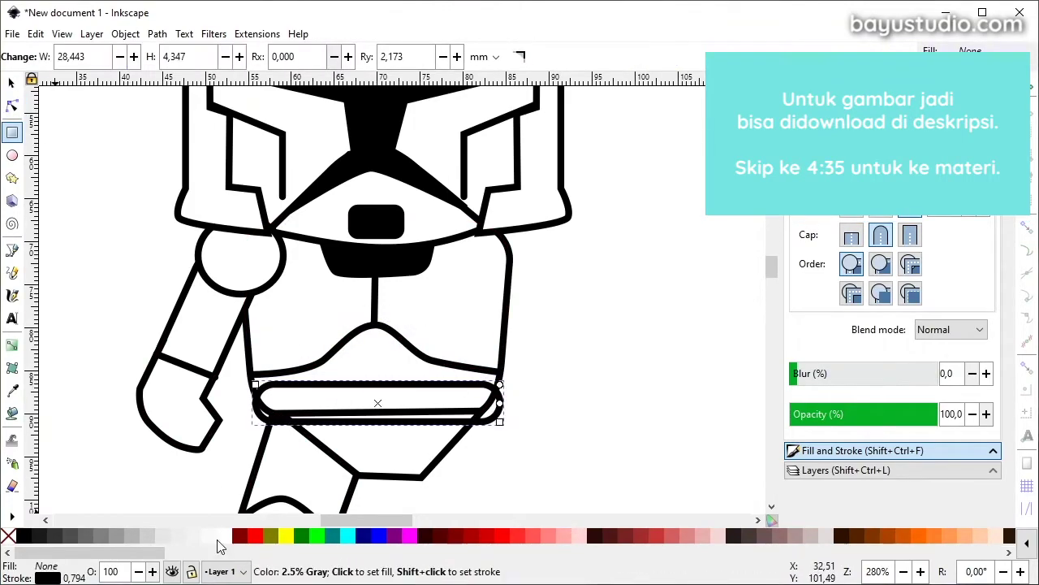
Step: Add a rounded square pouch about 8.6 mm wide on the belt's left side and duplicate it on the right side
mouse_move(278, 366)
mouse_down()
mouse_move(339, 432)
mouse_move(446, 387)
mouse_up()
key(space)
key(ctrl+d)
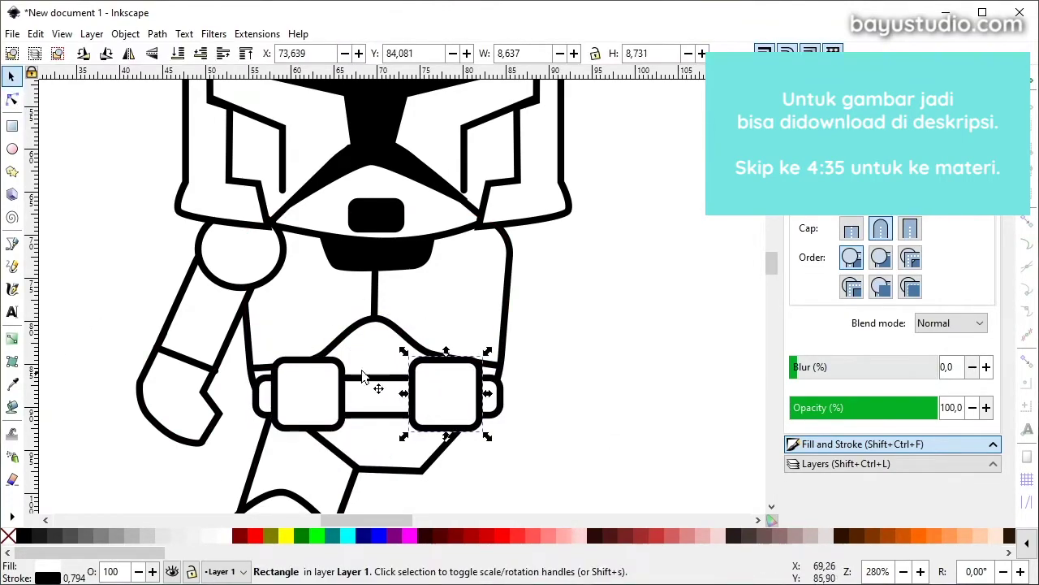
Step: Convert the shoulder ellipse to a path and move its left node slightly outward
click(243, 261)
click(157, 34)
click(189, 51)
click(12, 99)
drag(198, 249, 190, 248)
scroll(214, 319, down, 3)
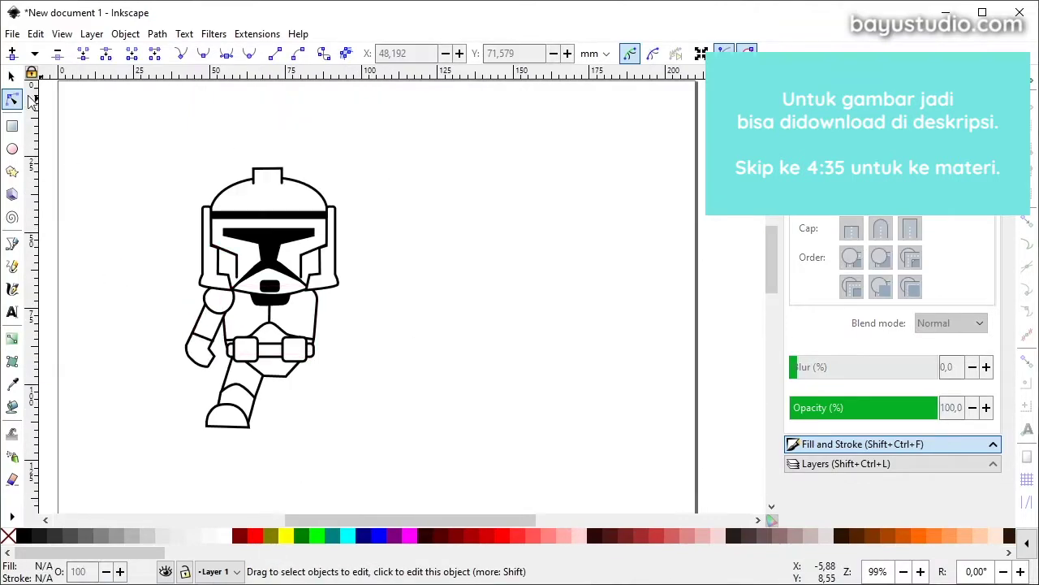
Step: Refine the outlines of the left leg and pelvis by moving individual nodes slightly
click(12, 77)
scroll(272, 368, up, 2)
scroll(248, 368, up, 1)
click(256, 306)
drag(256, 282, 261, 271)
click(149, 342)
click(12, 99)
click(144, 256)
drag(137, 286, 133, 272)
drag(376, 283, 378, 264)
Step: Duplicate the three left leg pieces, flip the copies horizontally and move them to the right side of the pelvis
scroll(236, 320, down, 3)
click(12, 76)
drag(167, 412, 261, 312)
scroll(241, 365, up, 1)
key(ctrl+d)
click(129, 55)
key(shift+Right)
key(shift+Right)
key(shift+Right)
key(shift+Right)
key(Right)
key(Right)
key(Right)
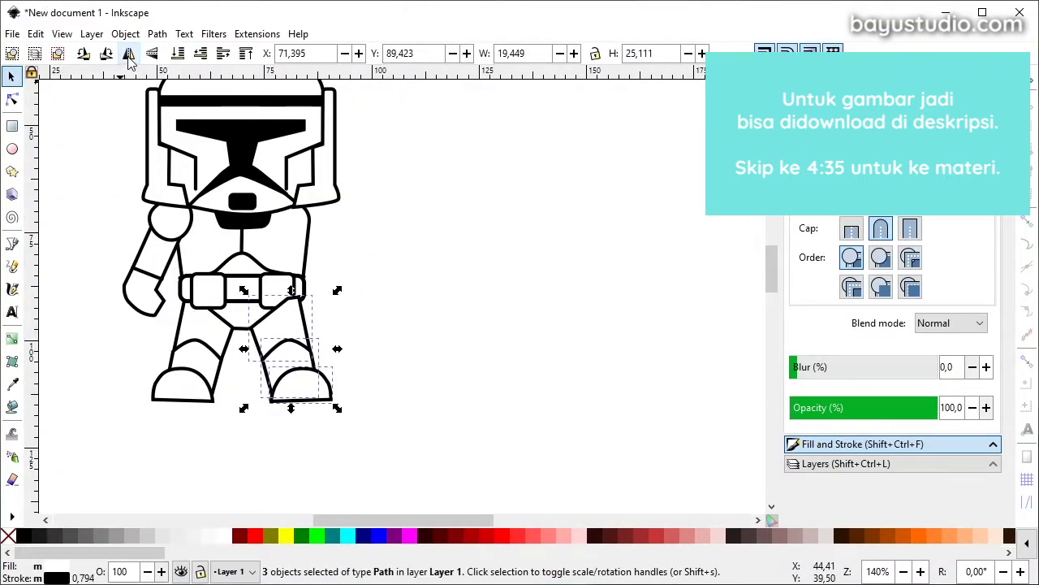
click(347, 333)
Step: Move the legs and waist parts upward to shorten the trooper's body
scroll(347, 333, up, 2)
drag(121, 490, 375, 400)
drag(286, 463, 287, 461)
click(366, 443)
drag(102, 88, 438, 370)
drag(106, 258, 373, 488)
drag(236, 475, 241, 439)
key(Escape)
Step: Select the arm and hand pieces and move them up beneath the shoulder
scroll(172, 342, up, 2)
click(171, 349)
shift+click(181, 360)
drag(182, 360, 208, 326)
Step: Reshape the shoulder outline by extending its right node toward the chest
double_click(237, 243)
scroll(203, 276, down, 3)
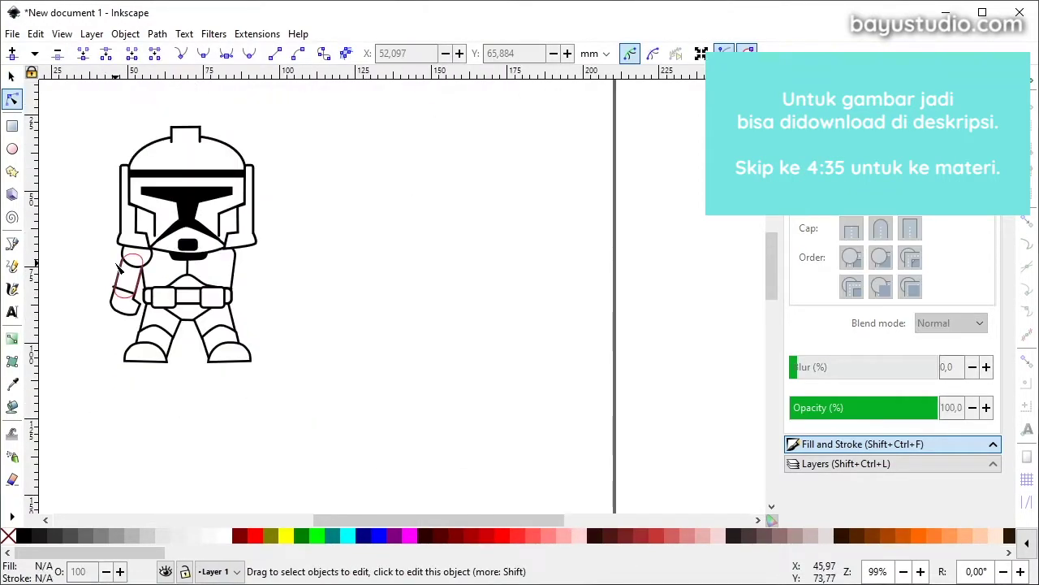
scroll(221, 244, up, 3)
drag(223, 237, 244, 229)
Step: Lower the arm and hand pieces in the stacking order so they sit behind the shoulder
click(12, 77)
click(202, 55)
drag(90, 231, 200, 418)
click(202, 54)
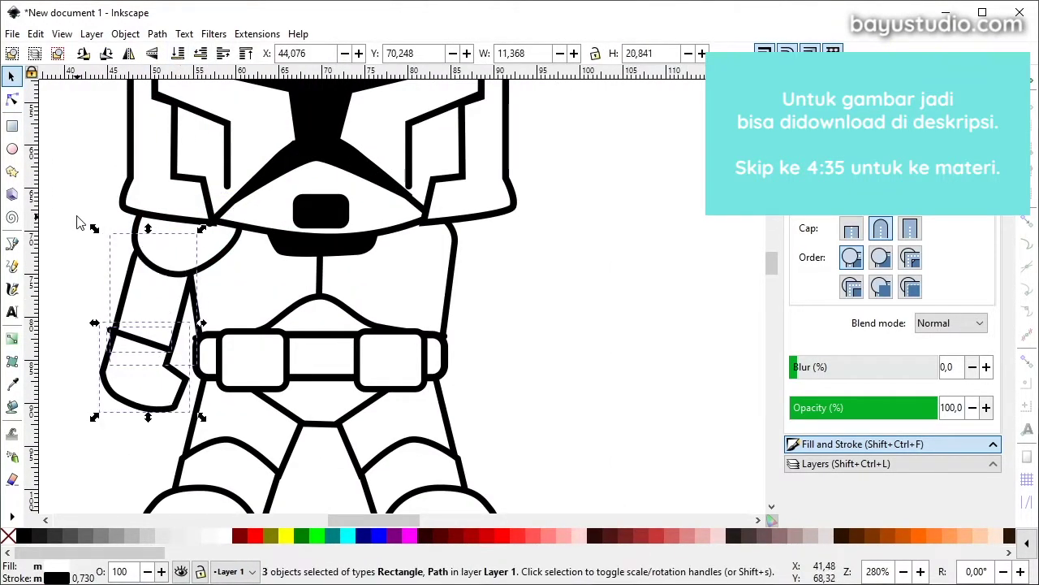
Step: Adjust the node at the wrist's outer end and draw a short thumb line inside the hand
double_click(134, 338)
drag(110, 329, 118, 332)
click(14, 245)
click(166, 364)
double_click(156, 388)
click(11, 76)
double_click(162, 376)
drag(156, 388, 168, 361)
click(174, 406)
Step: Select the whole helmet, enlarge it and reposition it centred over the body
scroll(256, 309, down, 3)
click(95, 193)
scroll(213, 263, up, 3)
scroll(266, 347, down, 2)
click(12, 76)
drag(181, 128, 516, 341)
drag(229, 148, 203, 126)
drag(449, 355, 440, 342)
drag(369, 238, 383, 234)
click(266, 345)
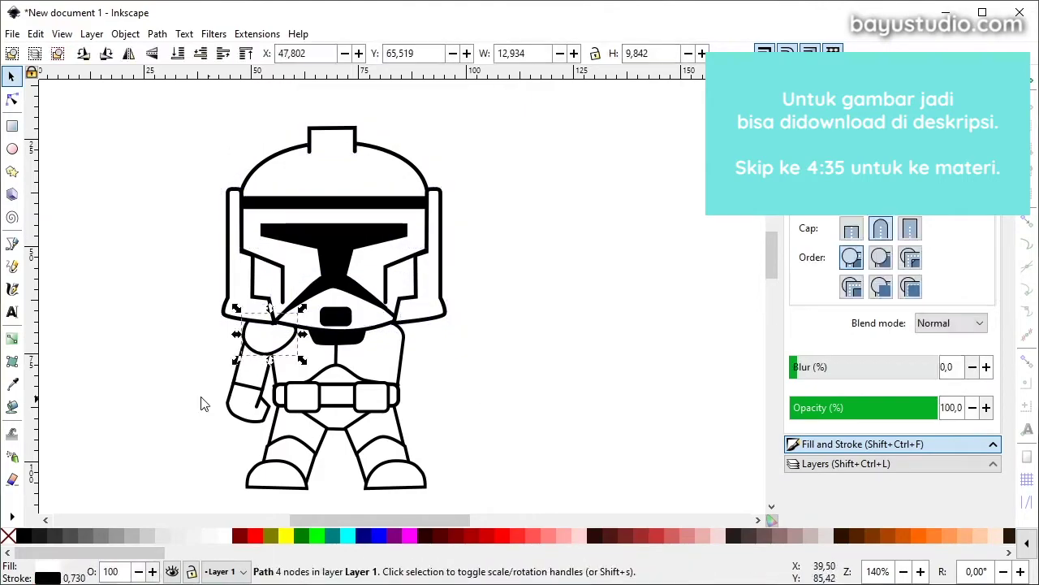
Step: Change the stacking order of the shoulder and arm pieces so they sit in front of the torso
shift+click(244, 385)
shift+click(239, 357)
click(246, 54)
click(197, 55)
click(267, 338)
scroll(269, 394, up, 2)
Step: Duplicate the complete arm, flip it horizontally and place it at the opposite shoulder behind the helmet
drag(138, 476, 339, 224)
click(36, 34)
click(64, 252)
click(127, 56)
key(Left)
key(Left)
key(Left)
key(Left)
key(Left)
key(Left)
key(Left)
key(Left)
key(Left)
key(Left)
key(Left)
key(Left)
key(Left)
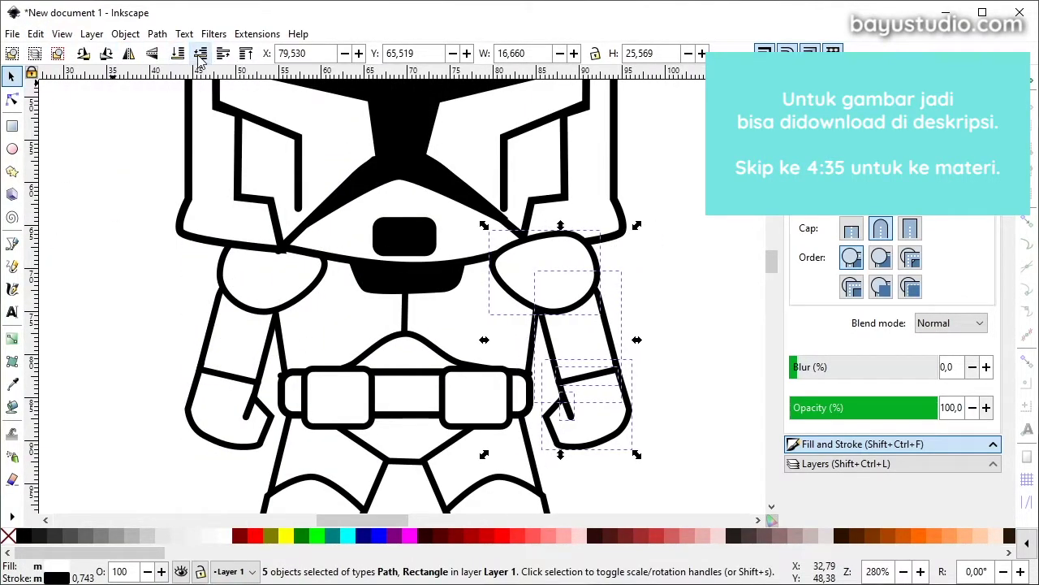
click(223, 53)
click(666, 268)
Step: Select the body pieces below the helmet and adjust their stroke width
scroll(589, 279, down, 3)
scroll(463, 274, up, 1)
scroll(462, 274, down, 1)
click(393, 151)
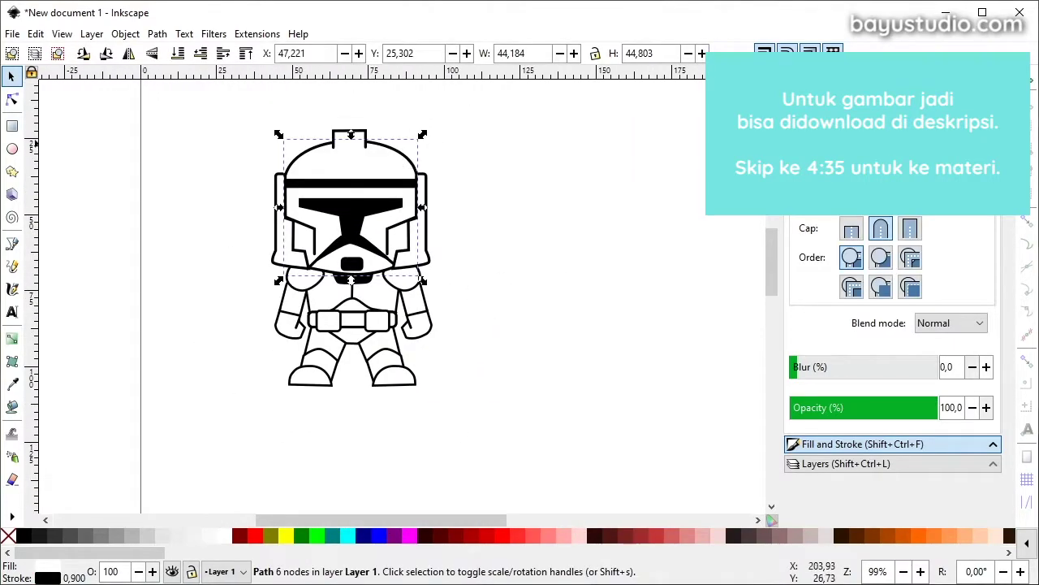
drag(250, 409, 487, 244)
click(934, 121)
scroll(542, 254, down, 1)
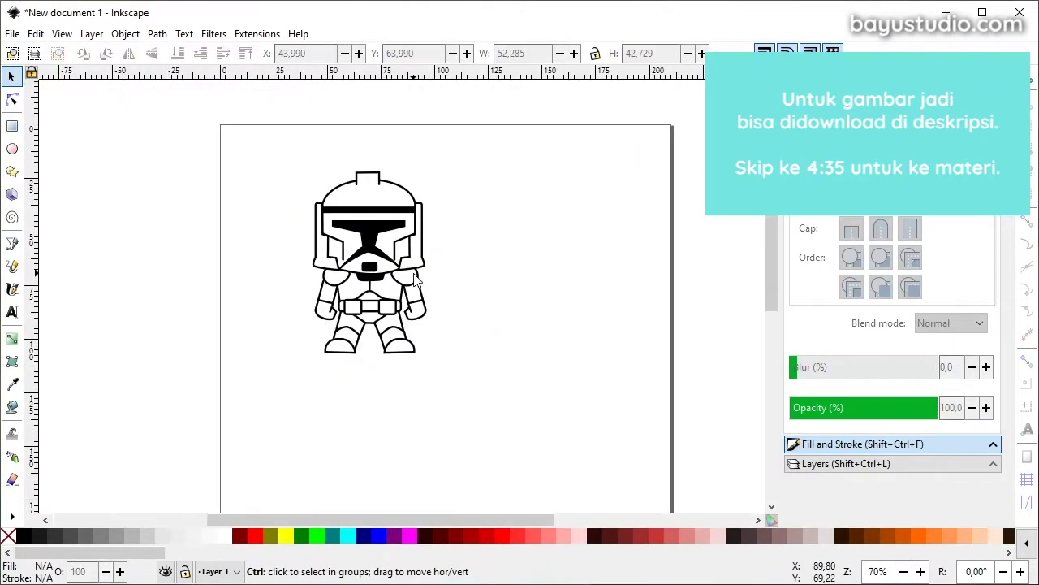
Step: Inspect the figure's outlines and line weights from close up and from a distance
scroll(541, 254, up, 1)
click(541, 254)
scroll(537, 255, up, 2)
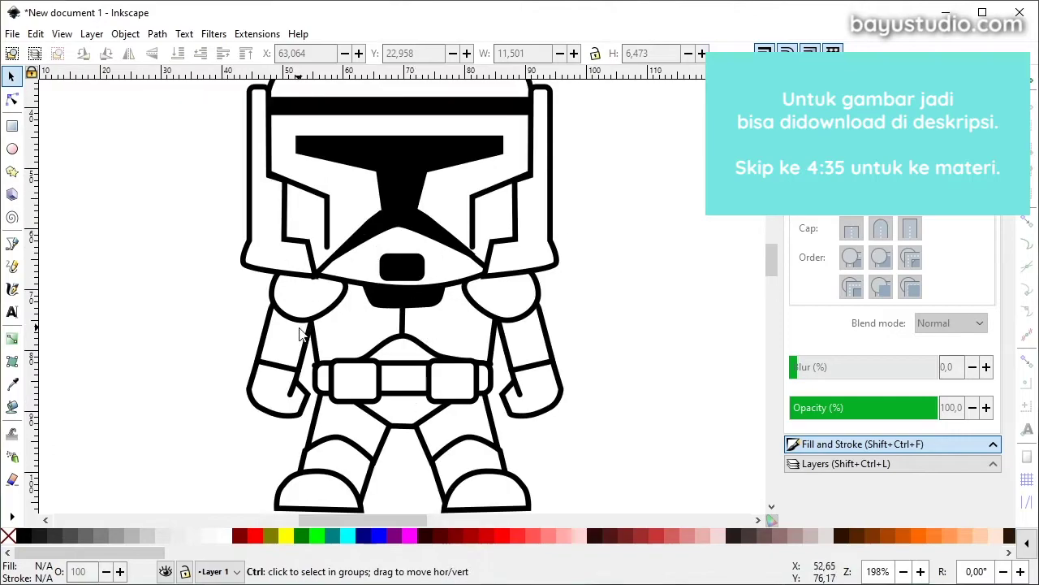
scroll(591, 341, down, 3)
scroll(593, 345, down, 2)
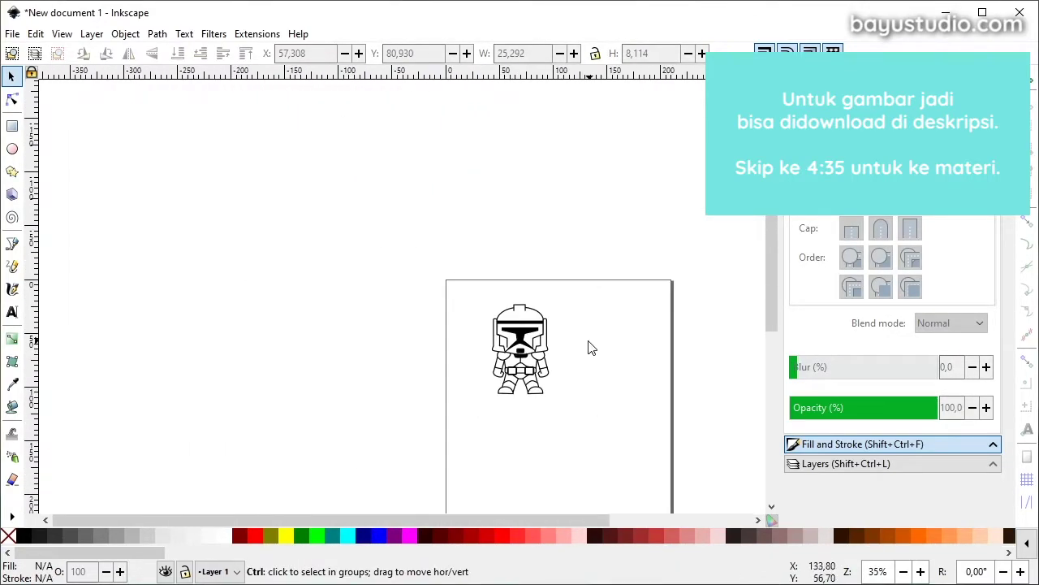
scroll(553, 351, up, 6)
key(n)
click(546, 302)
scroll(591, 304, down, 2)
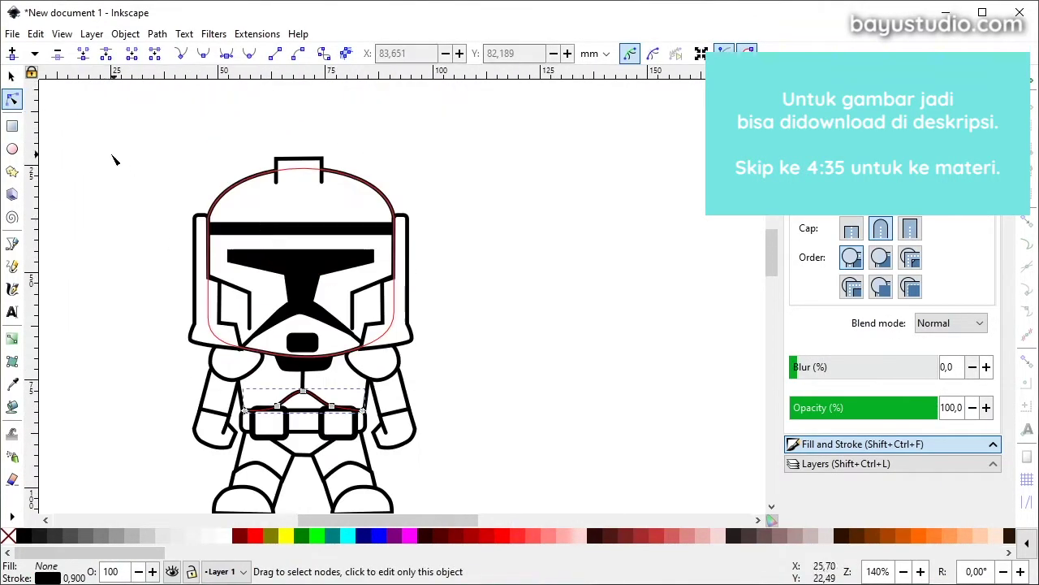
Step: Adjust the stroke widths of the helmet's two side pieces and the finer interior lines
key(s)
click(199, 259)
shift+click(402, 260)
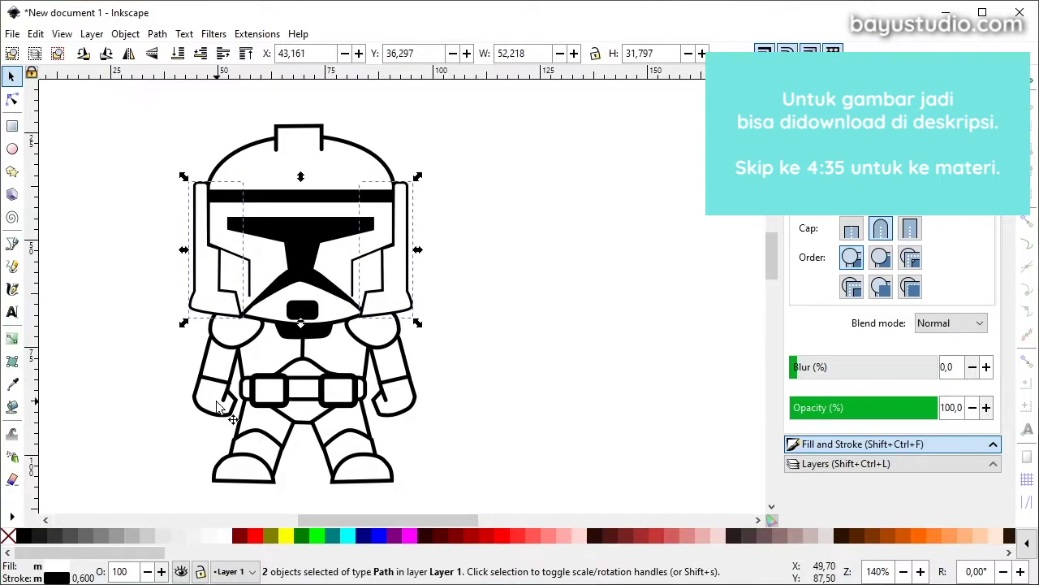
scroll(218, 407, up, 3)
scroll(371, 429, down, 3)
key(Escape)
drag(559, 157, 581, 101)
Step: Paste a copy of the whole figure in place, fill it black and merge it with Union
drag(409, 528, 440, 525)
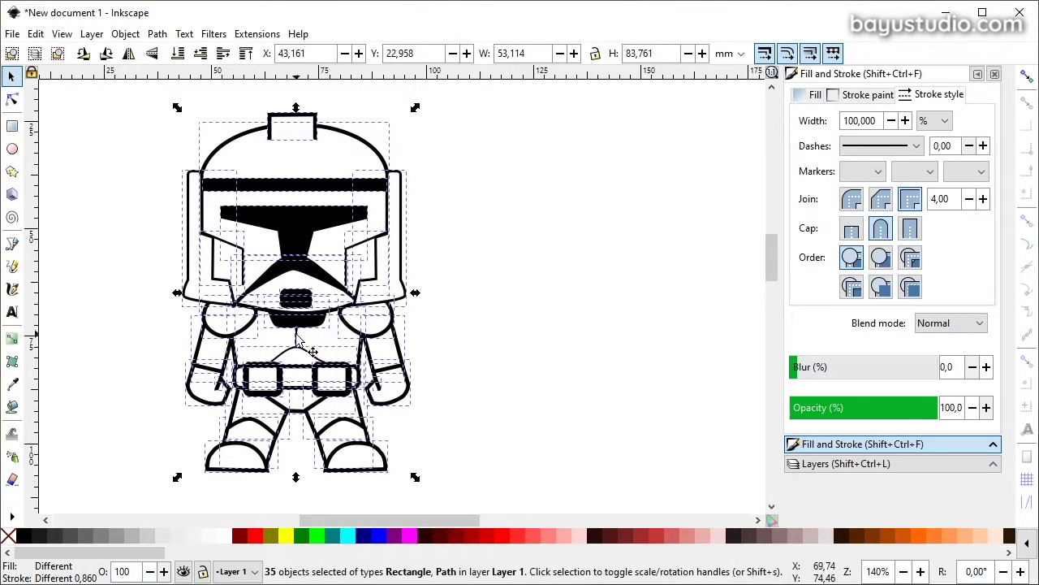
click(35, 33)
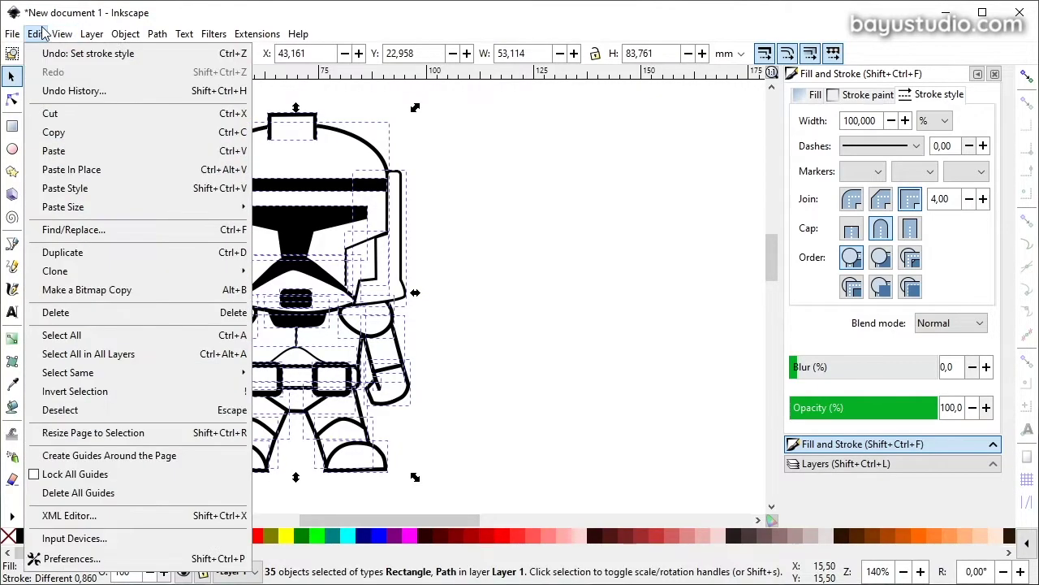
click(72, 169)
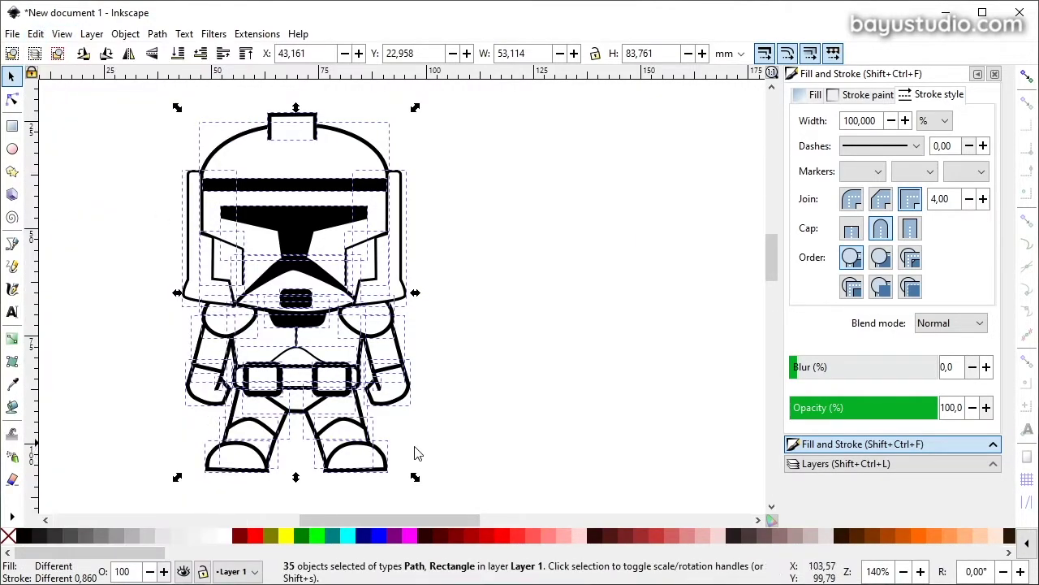
click(25, 536)
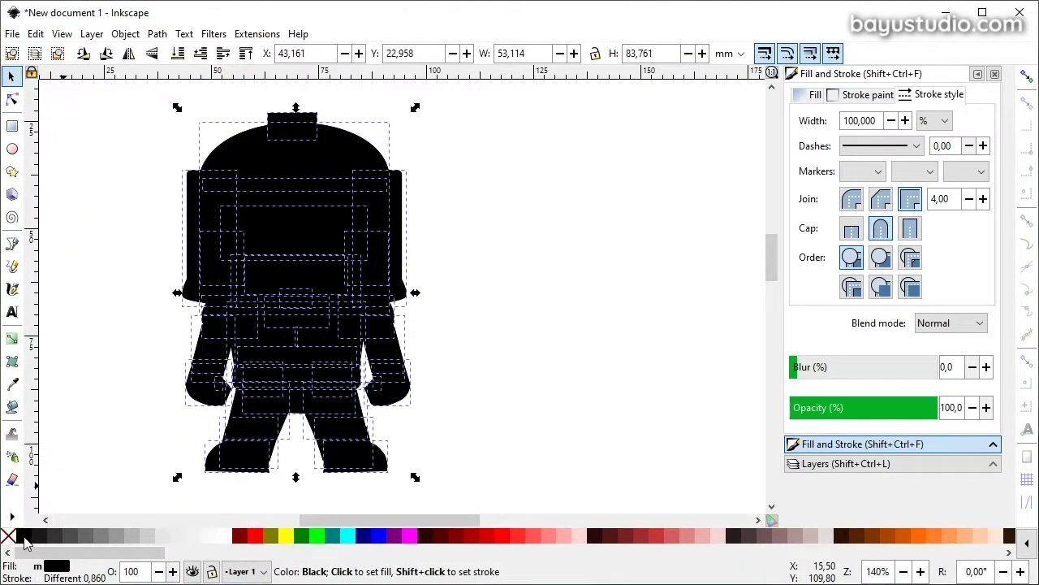
click(157, 33)
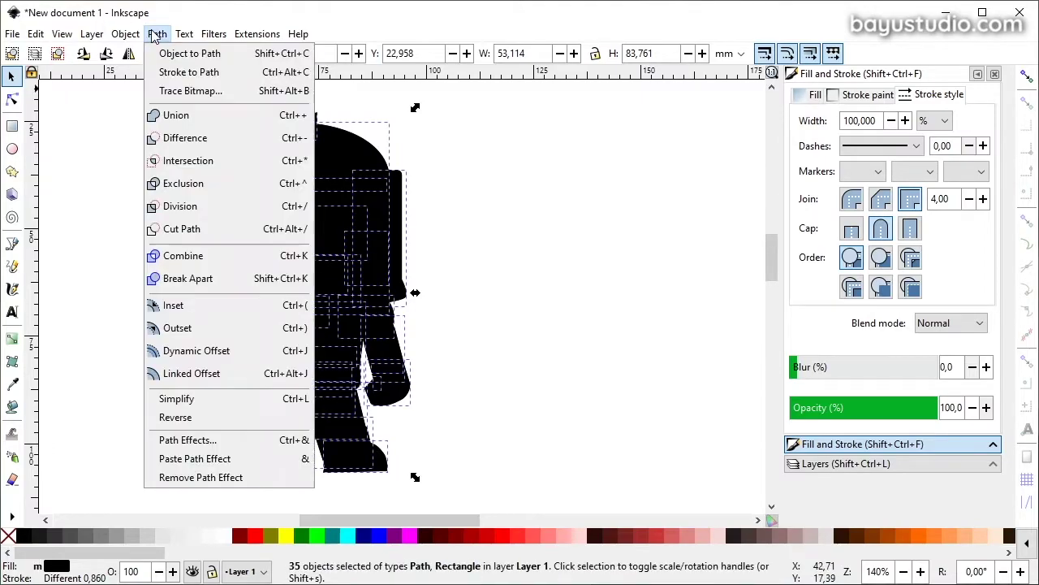
click(207, 122)
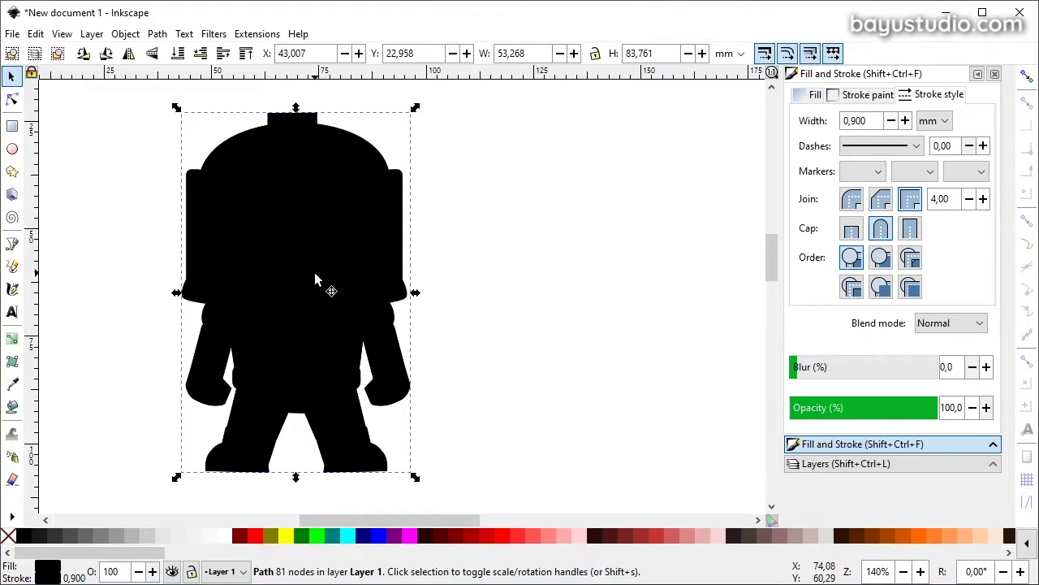
Step: Give the merged silhouette a 2.4 mm black stroke and send it behind the line art
shift+click(23, 543)
click(905, 120)
click(905, 120)
click(905, 120)
click(905, 121)
click(905, 120)
click(905, 120)
click(905, 120)
click(905, 120)
click(905, 120)
click(905, 121)
click(904, 121)
click(905, 120)
click(905, 121)
click(905, 120)
click(905, 120)
click(178, 53)
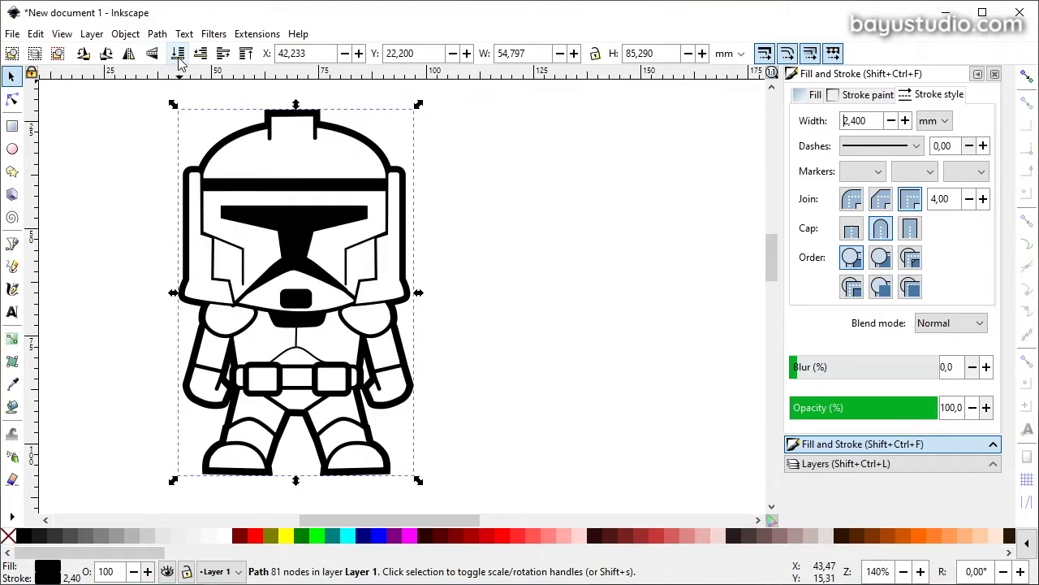
Step: Set the silhouette's stroke width to 3 mm
click(905, 120)
click(905, 120)
click(905, 120)
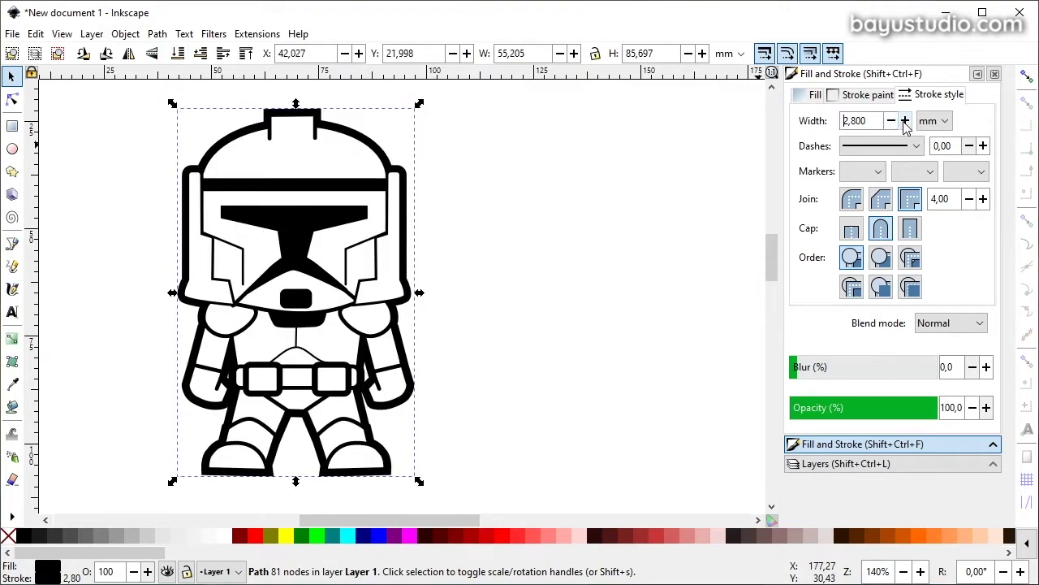
click(905, 120)
click(905, 120)
click(905, 120)
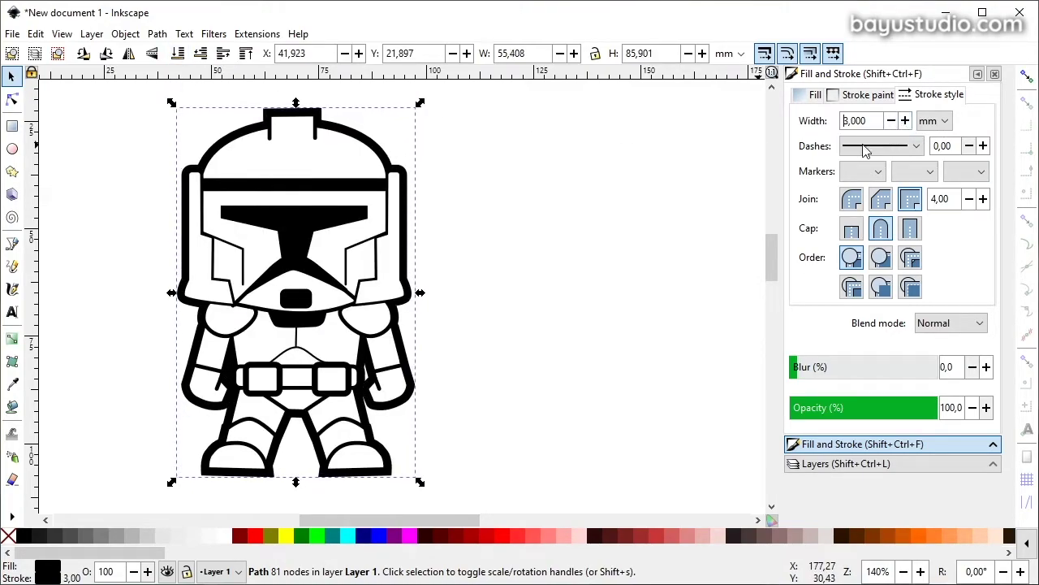
click(559, 269)
Step: Group all the trooper's pieces together with its thick outline silhouette
key(5)
key(6)
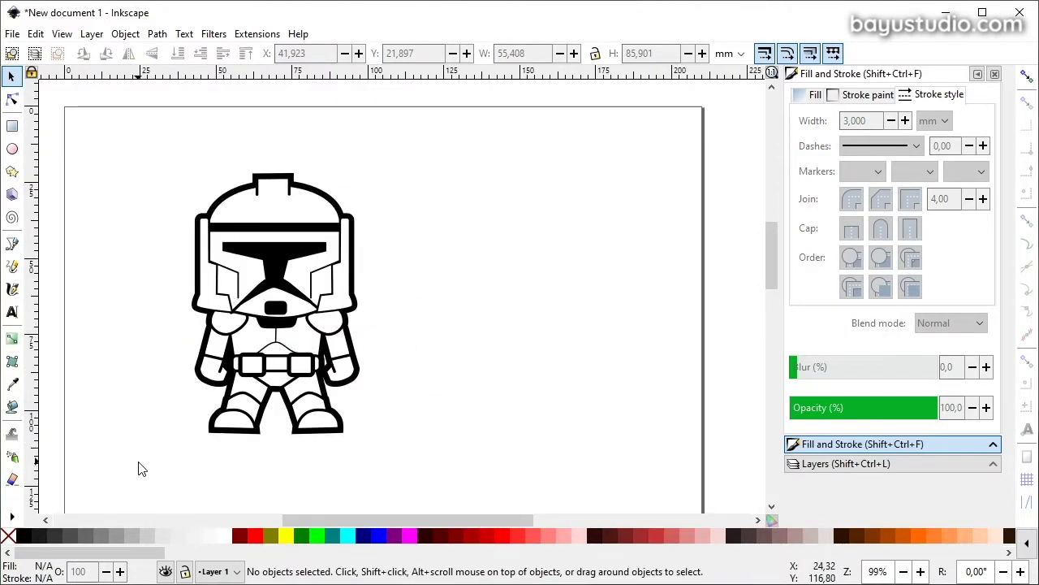
drag(112, 462, 461, 138)
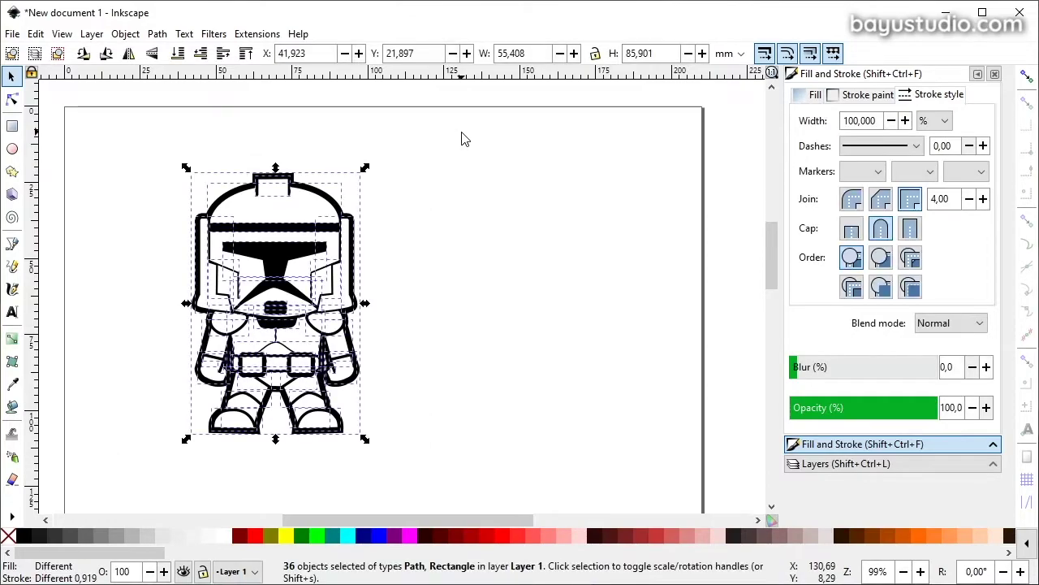
click(125, 33)
click(189, 154)
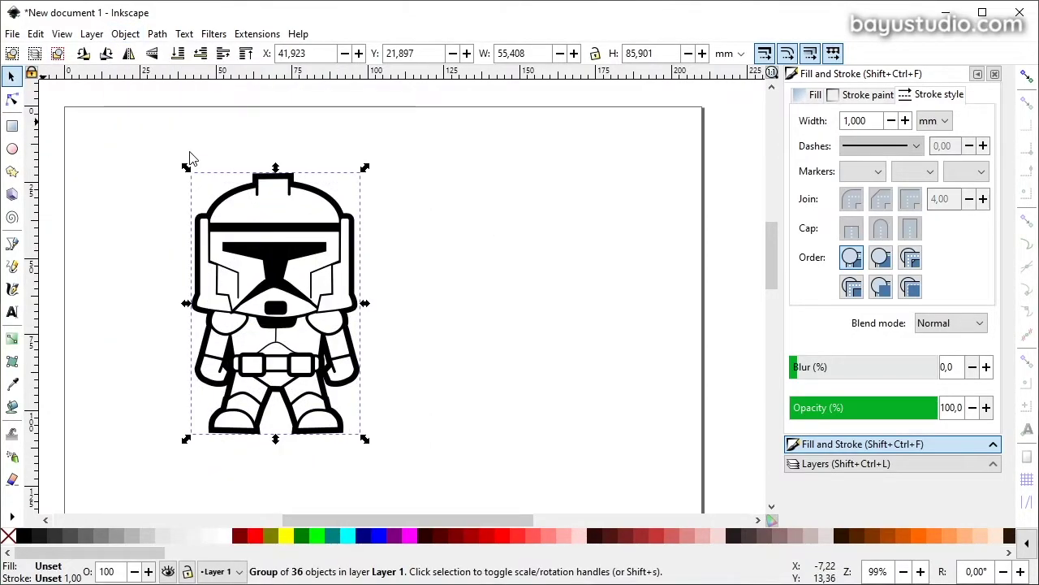
click(568, 285)
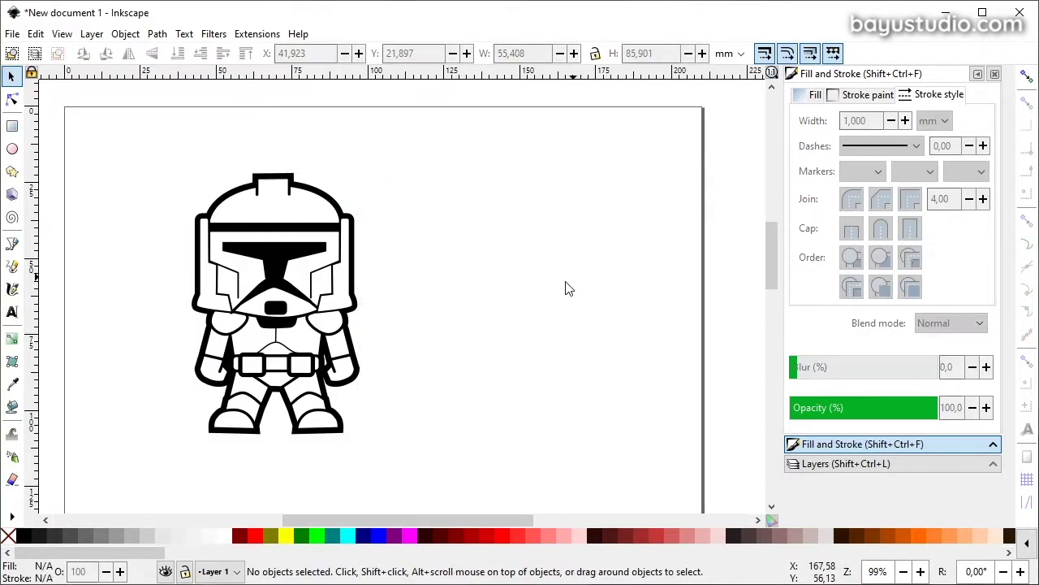
Step: Scale the trooper group down to about 25.9 × 40.2 mm and place it near the page's upper-left corner
scroll(288, 310, down, 1)
click(291, 310)
drag(333, 271, 273, 243)
Step: Save the drawing as duplicate-clones
key(ctrl+s)
click(201, 326)
double_click(201, 326)
text(duplicate-clones)
key(Return)
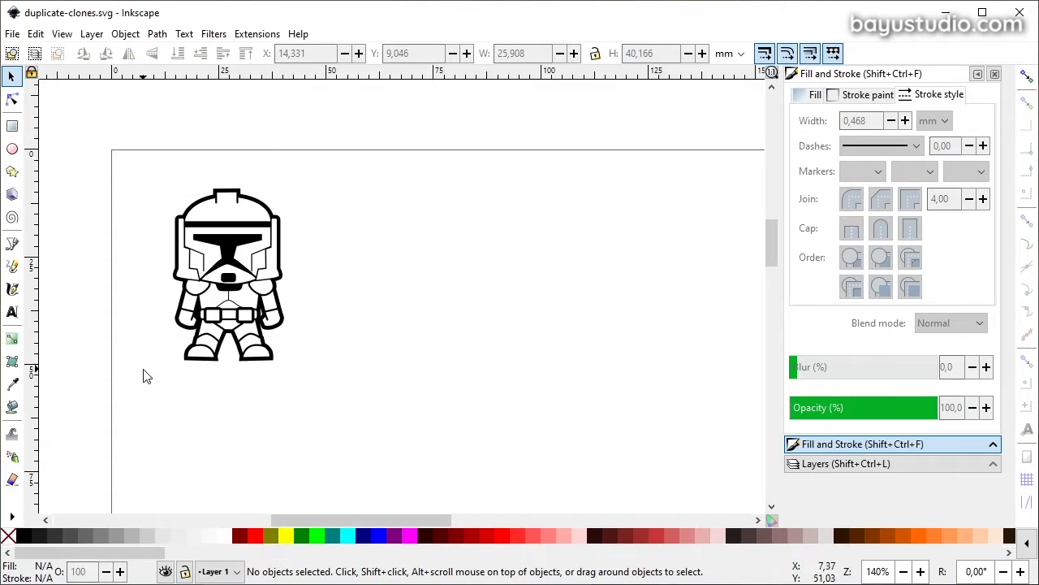
Step: Move the trooper closer to the page's upper-left corner, at about X 9.4 mm and Y 7.5 mm
click(274, 334)
drag(274, 335, 255, 323)
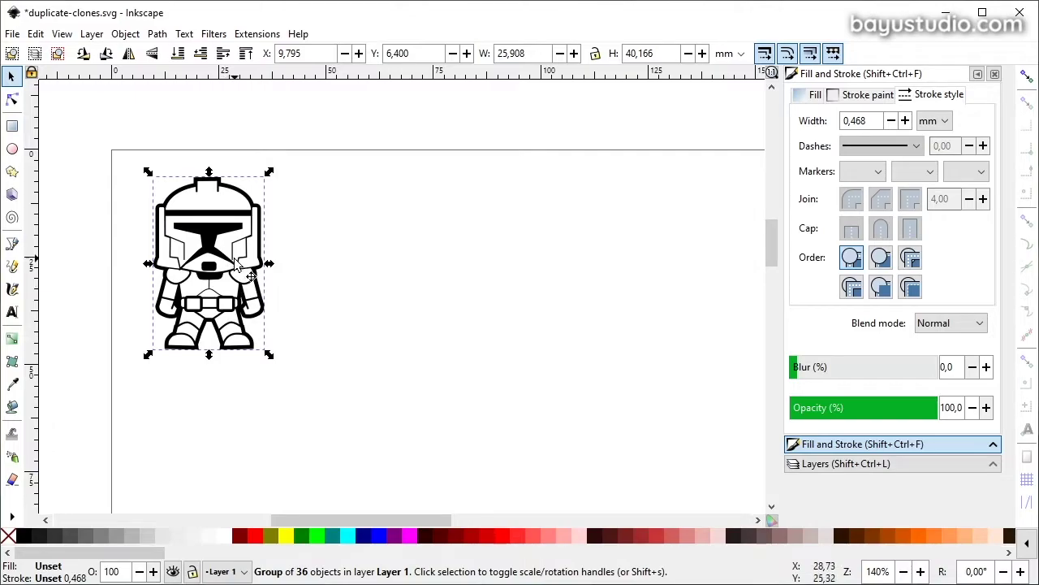
scroll(228, 256, down, 2)
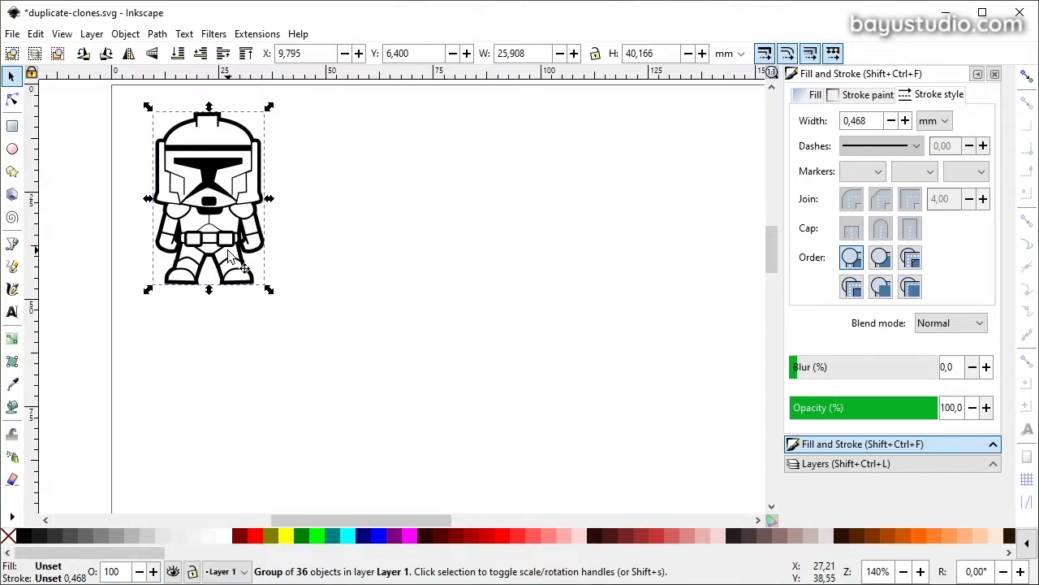
drag(234, 224, 235, 227)
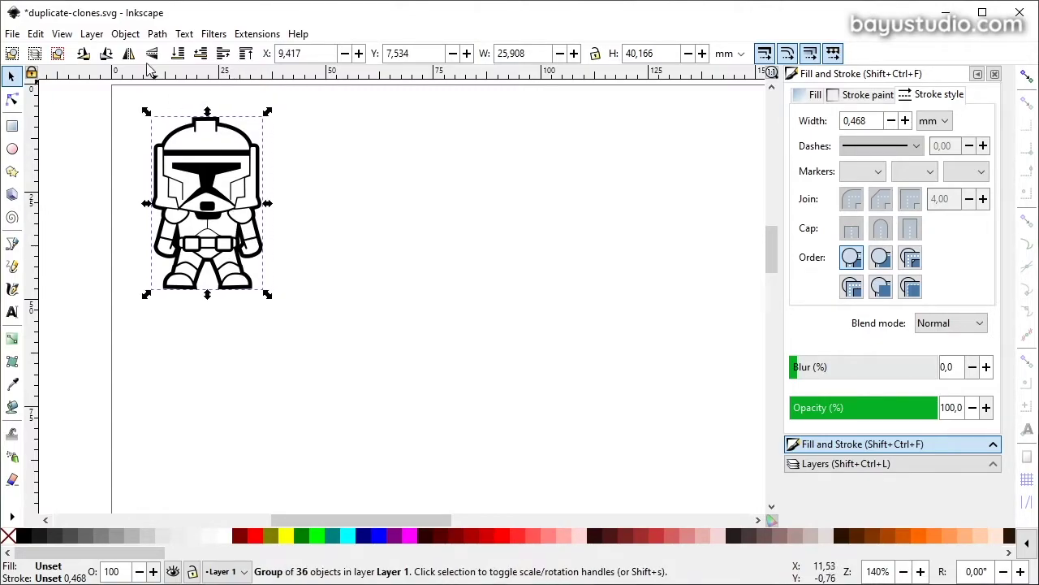
click(37, 34)
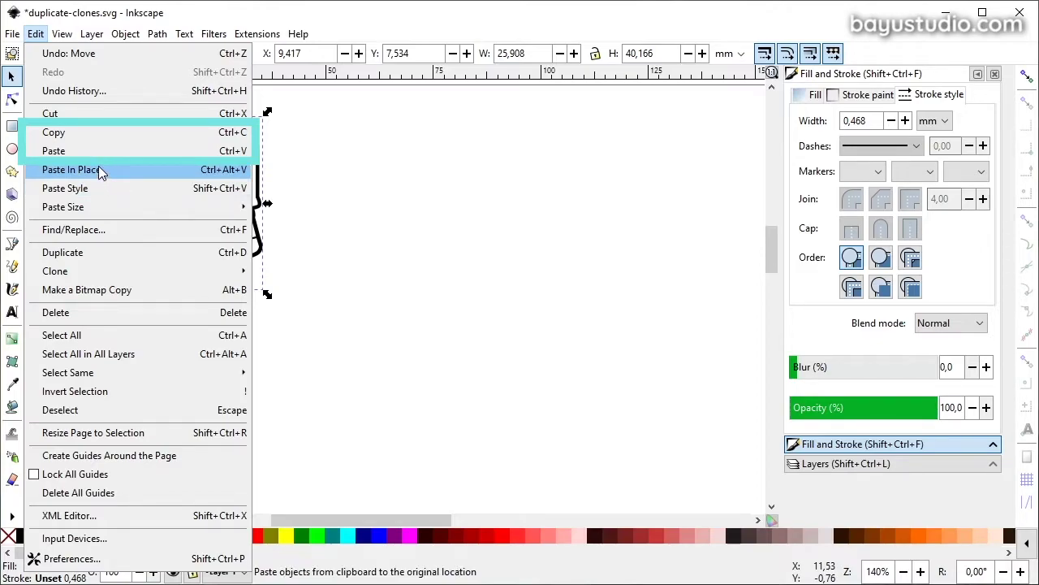
click(35, 34)
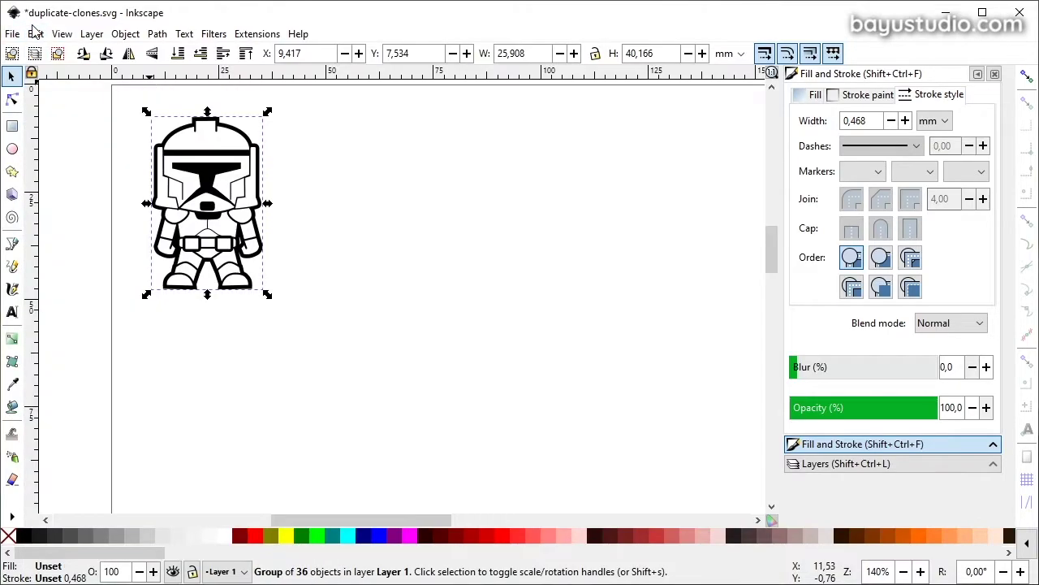
key(Escape)
Step: Copy the trooper and paste one copy to its right and another farther right and lower on the page
click(234, 166)
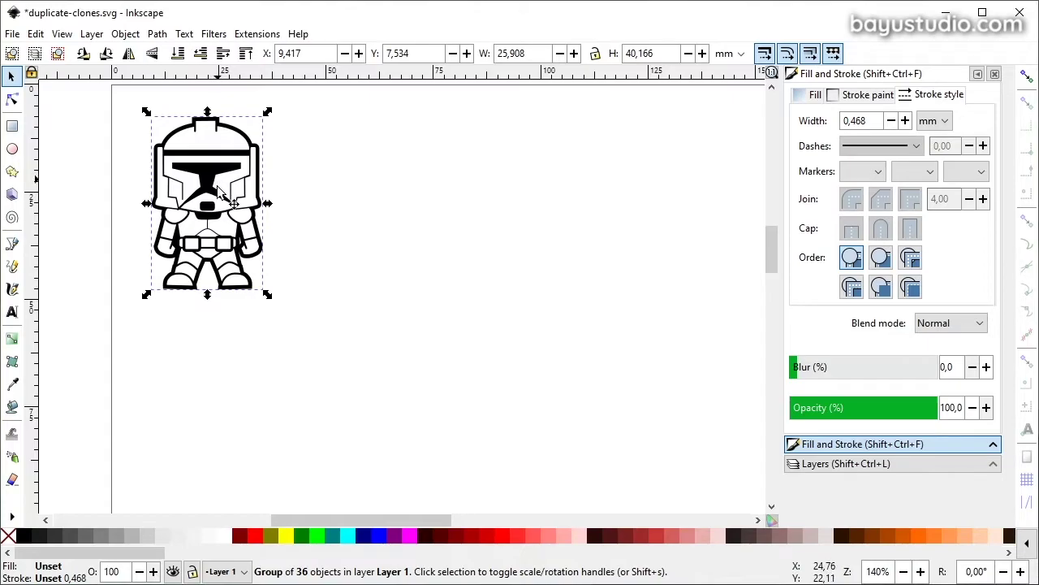
click(36, 34)
click(70, 134)
key(ctrl)
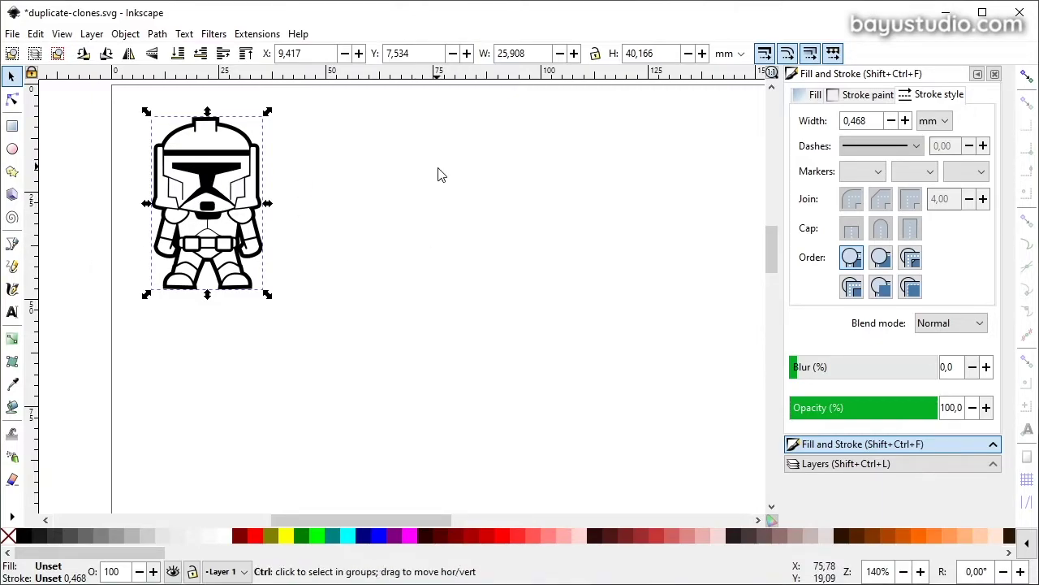
key(ctrl+v)
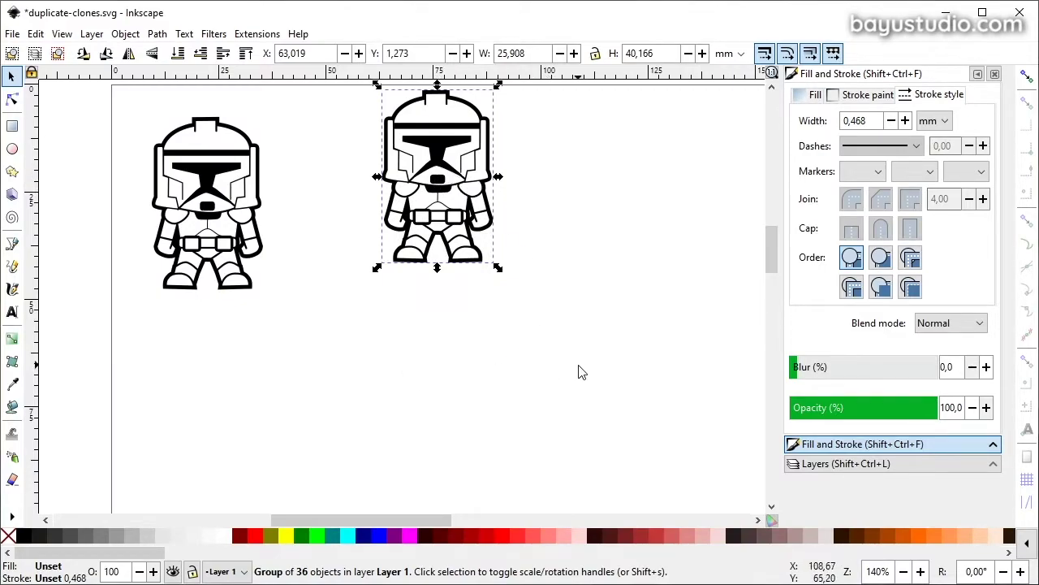
key(ctrl)
key(ctrl+v)
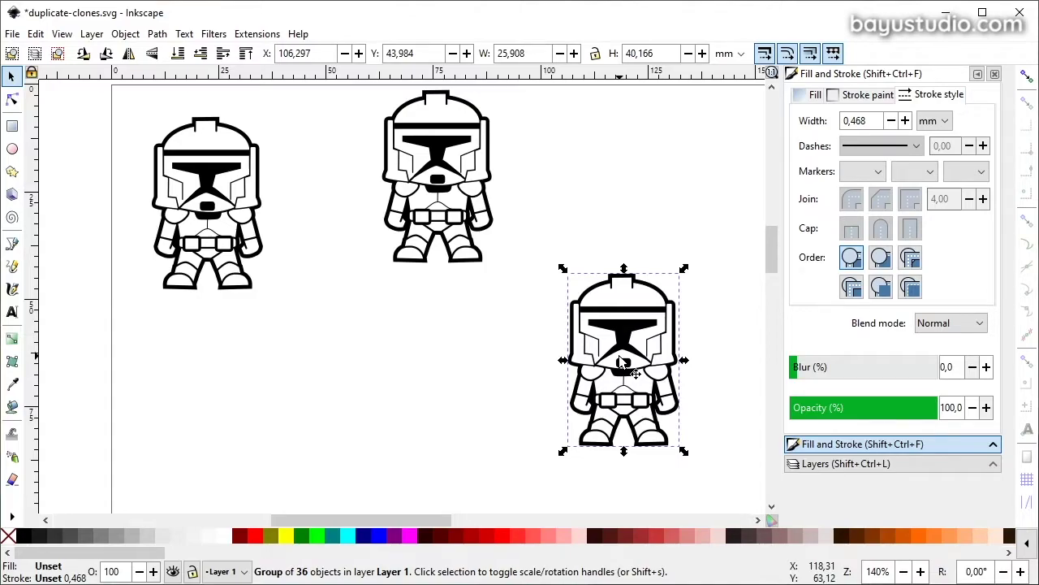
Step: Copy the two upper troopers together and paste the pair below them
click(207, 207)
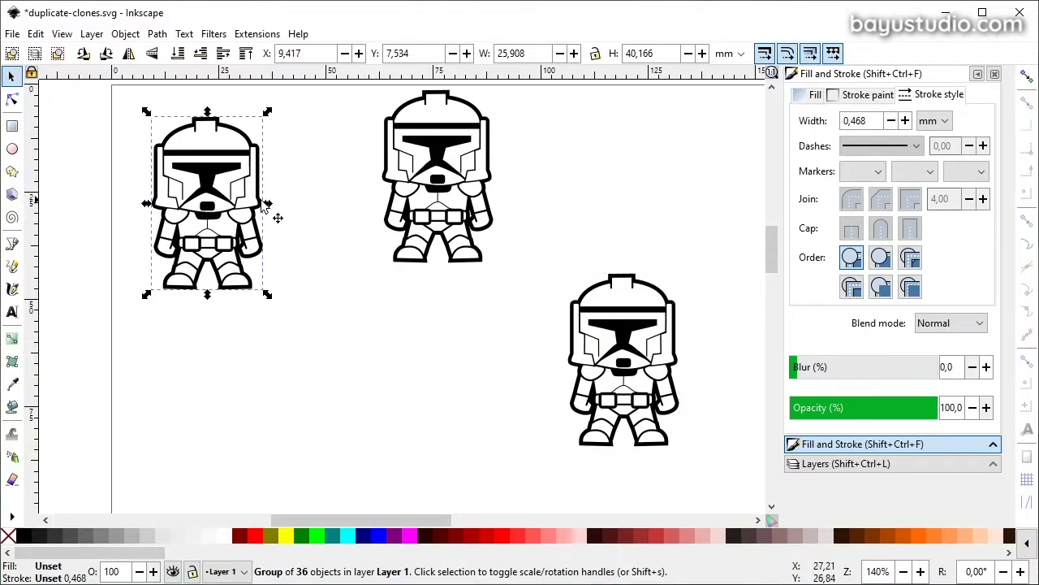
shift+click(455, 182)
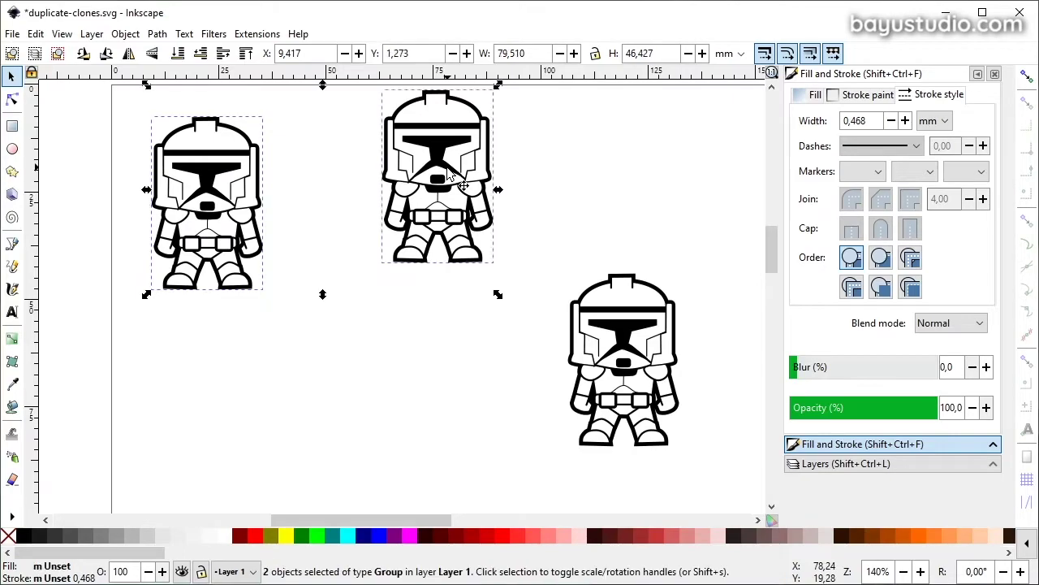
key(ctrl+c)
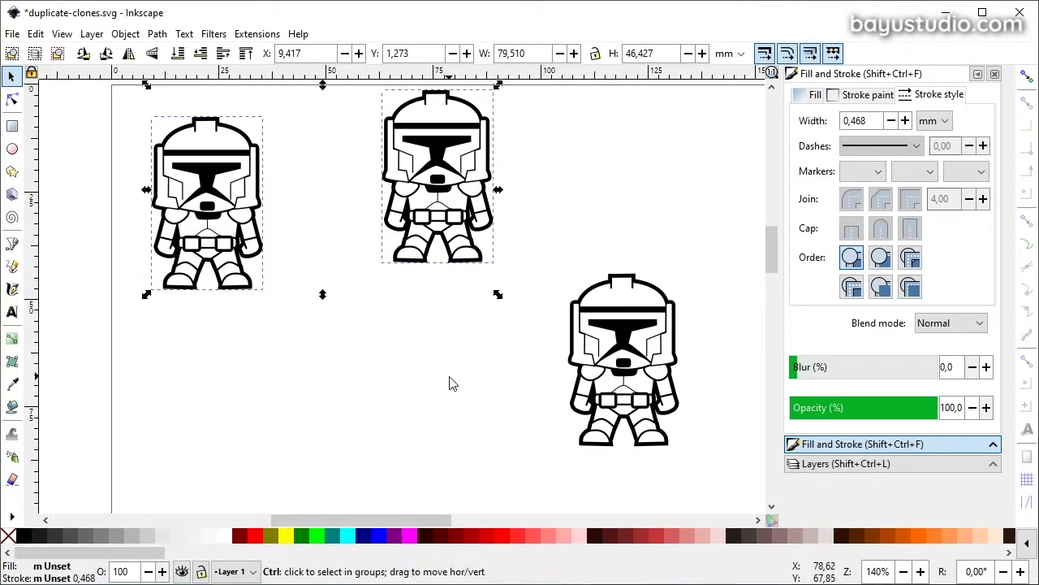
key(ctrl+v)
drag(556, 338, 441, 346)
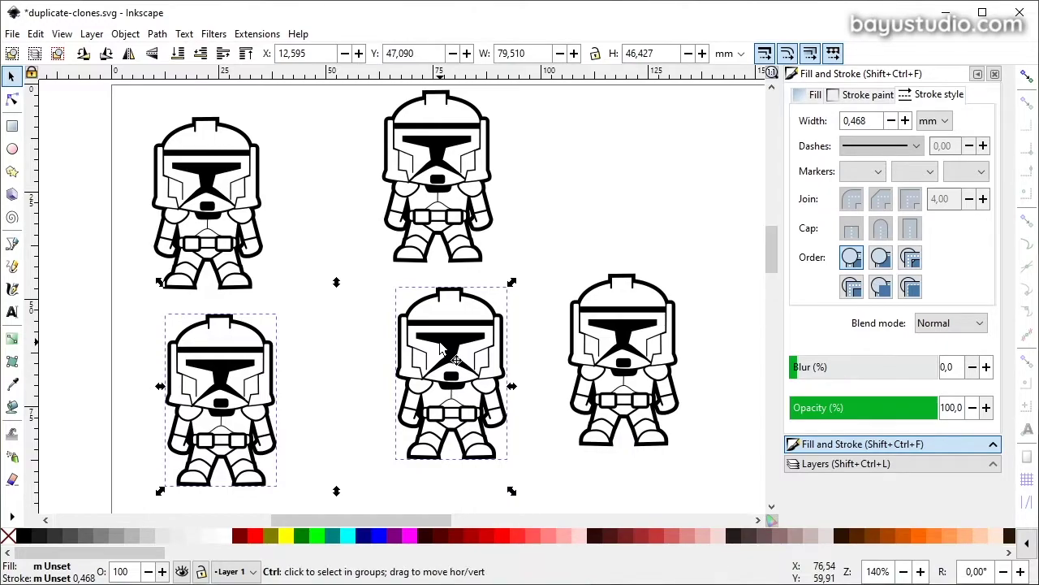
key(ctrl+z)
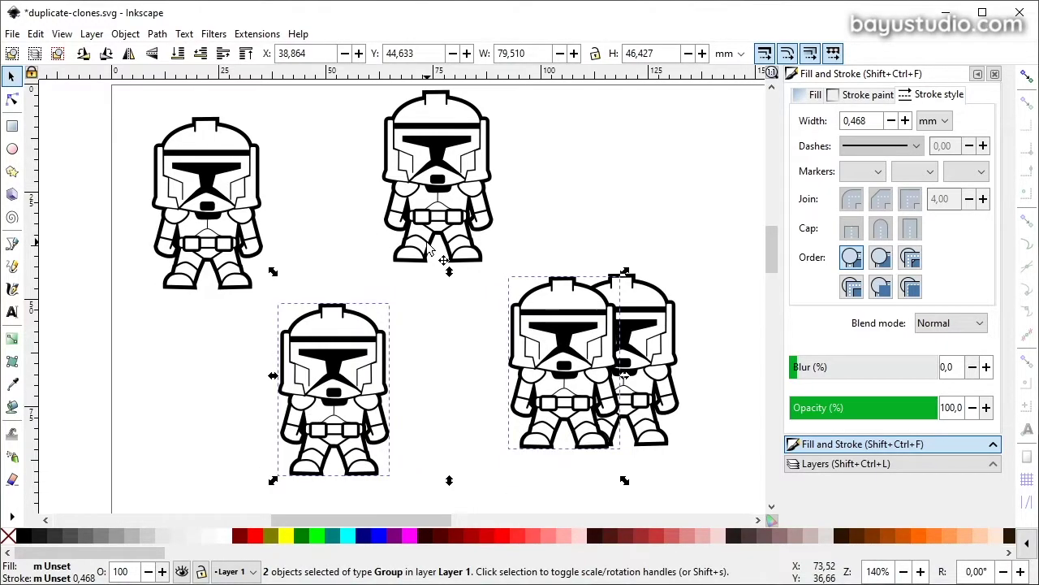
Step: Undo the last paste of the two troopers
key(ctrl+z)
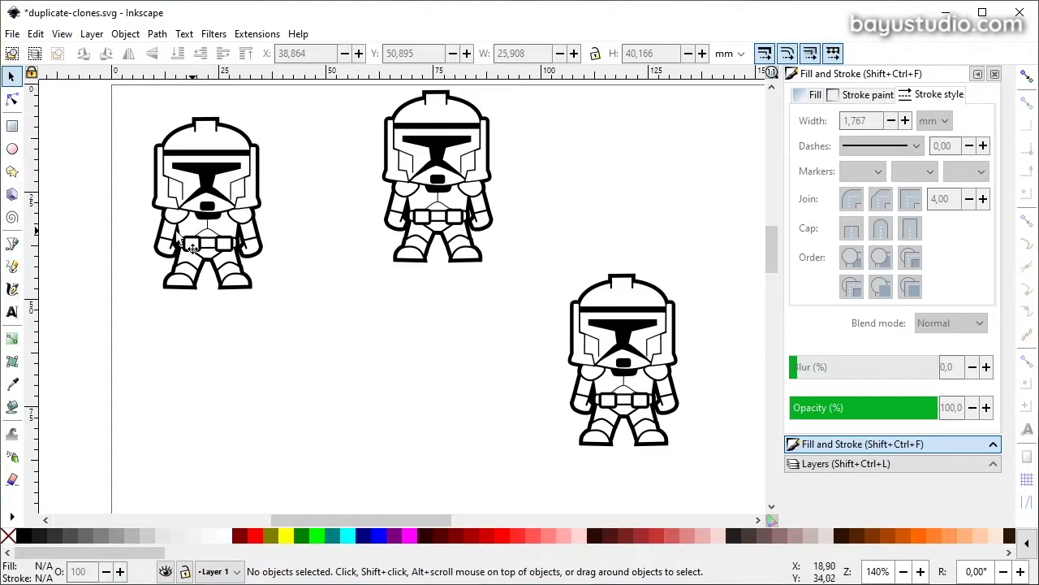
click(35, 33)
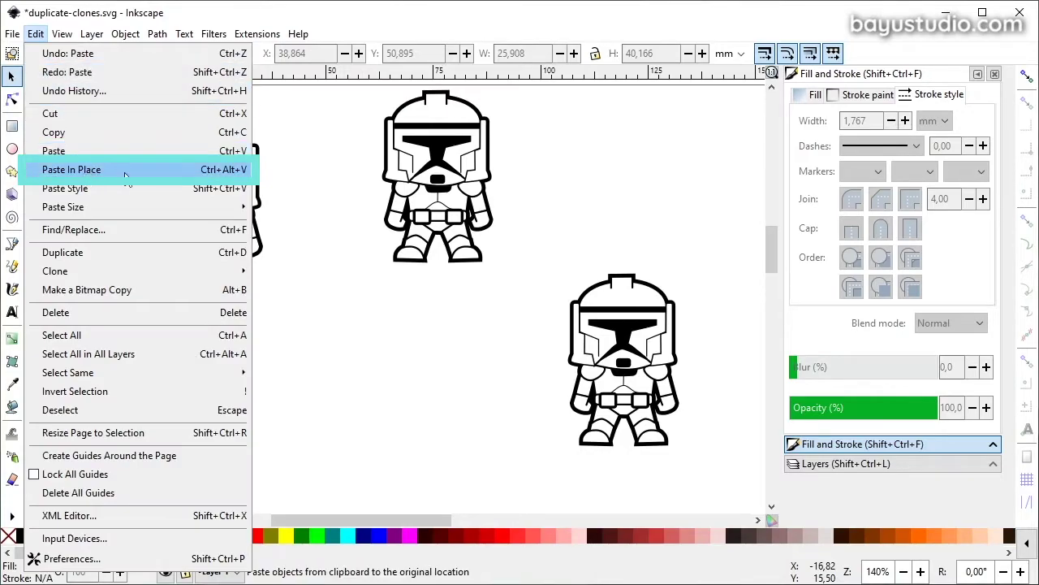
click(97, 171)
Step: Make an in-place copy of the upper-left trooper and move it below the original, to about X 9 mm and Y 58.5 mm
click(208, 138)
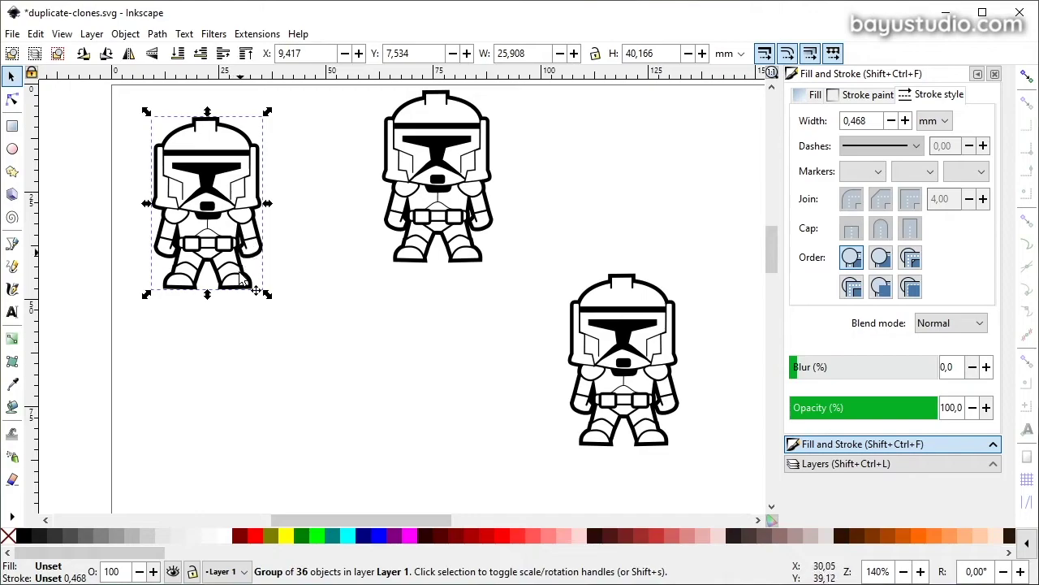
click(36, 33)
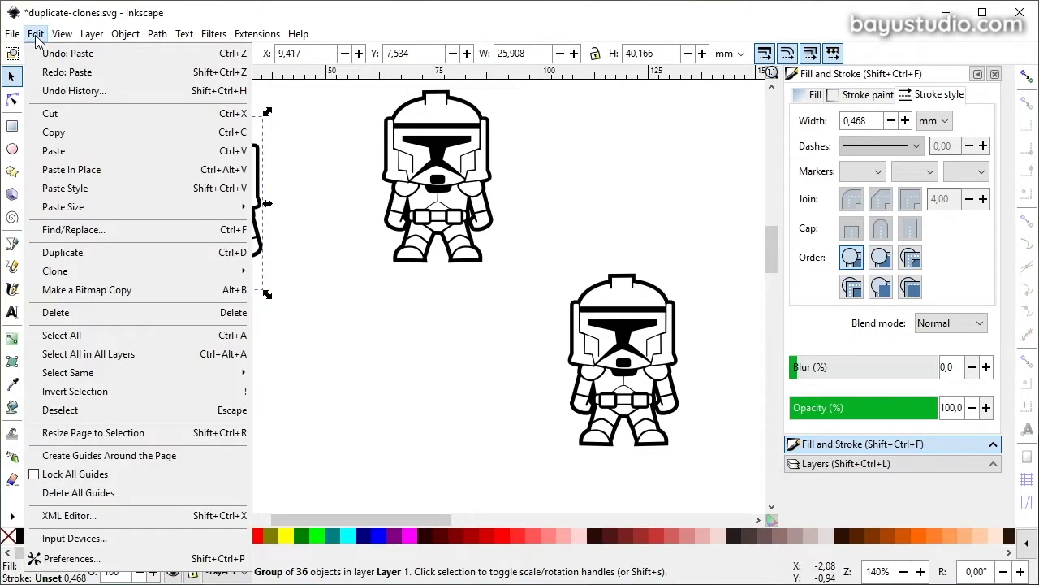
click(107, 172)
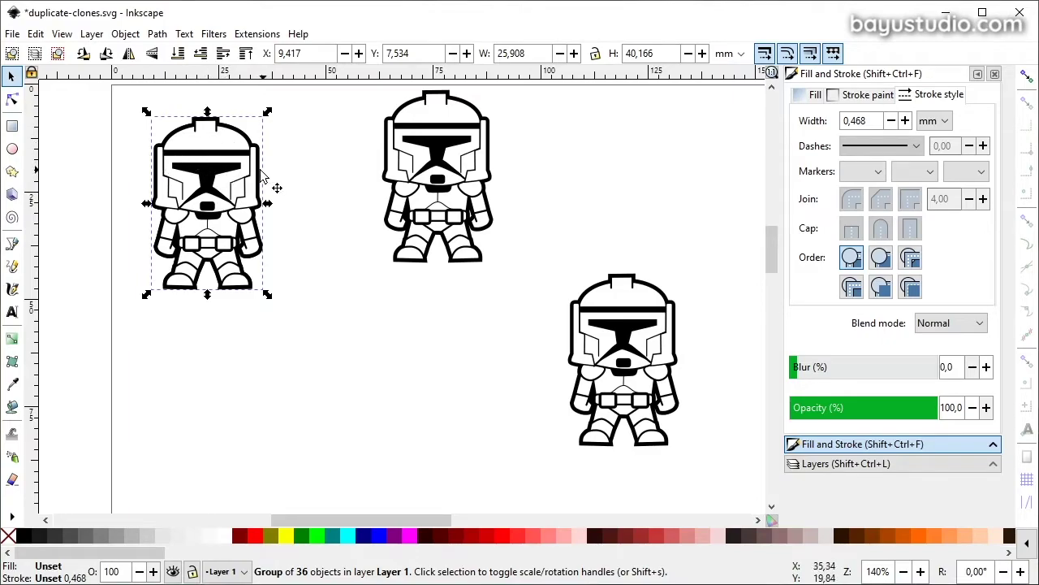
key(ctrl+d)
drag(237, 198, 306, 218)
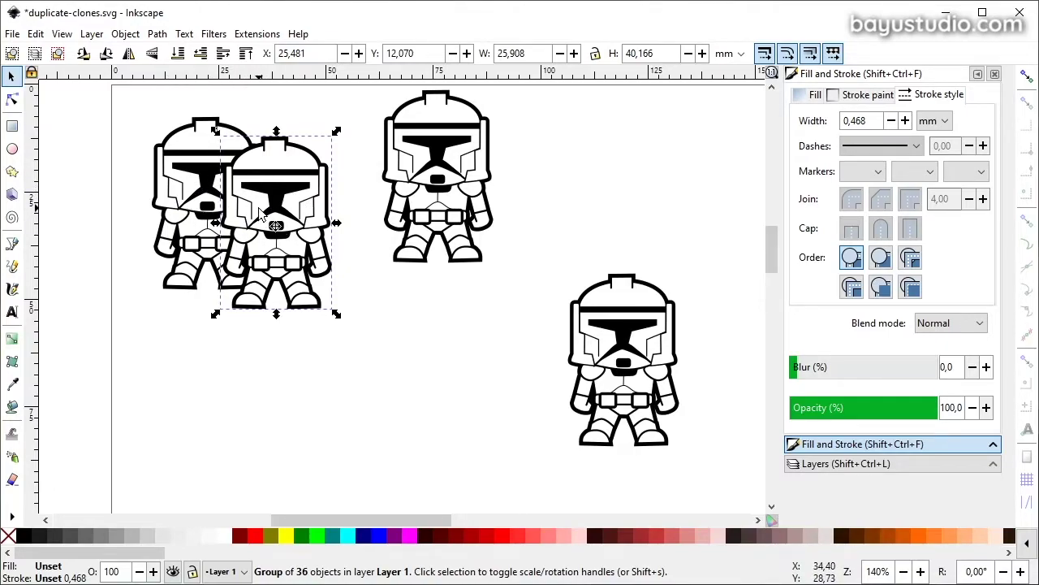
drag(284, 231, 219, 406)
scroll(293, 325, down, 2)
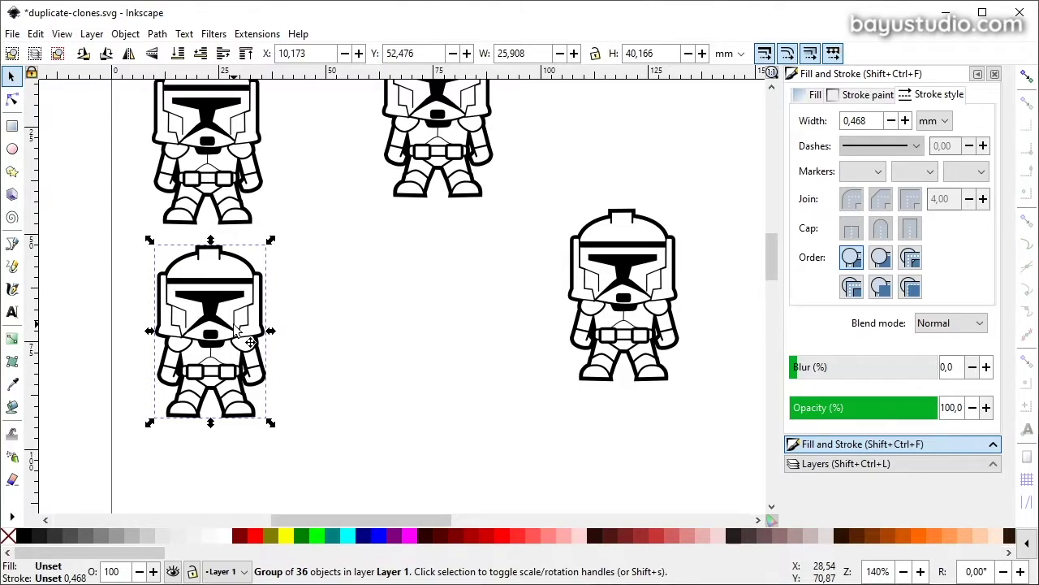
drag(212, 321, 207, 348)
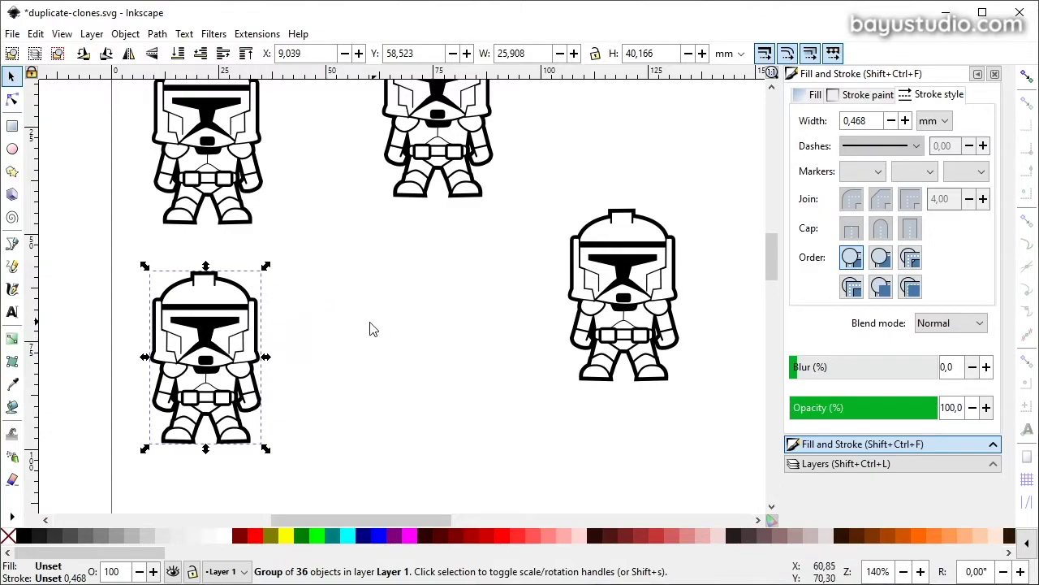
Step: Paste a copy of the lower-left trooper in place and shift it horizontally to X 46.081 mm
scroll(341, 327, down, 2)
scroll(341, 328, down, 1)
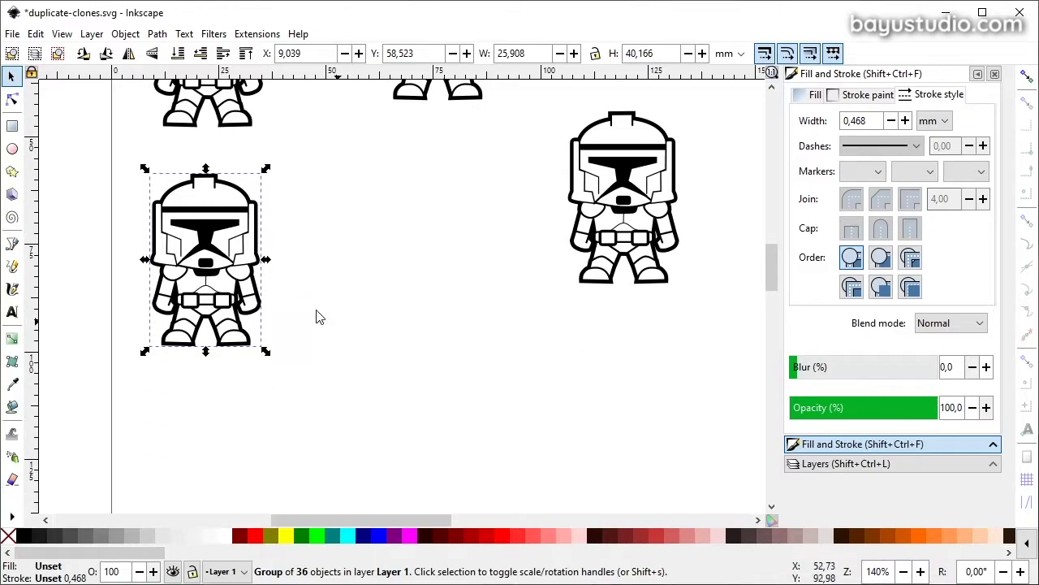
click(37, 34)
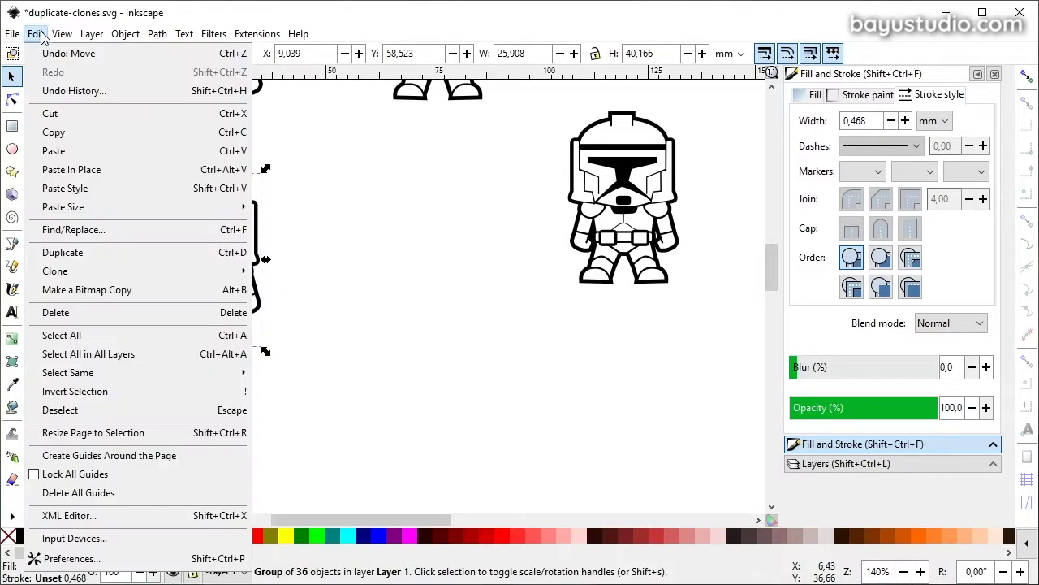
click(97, 170)
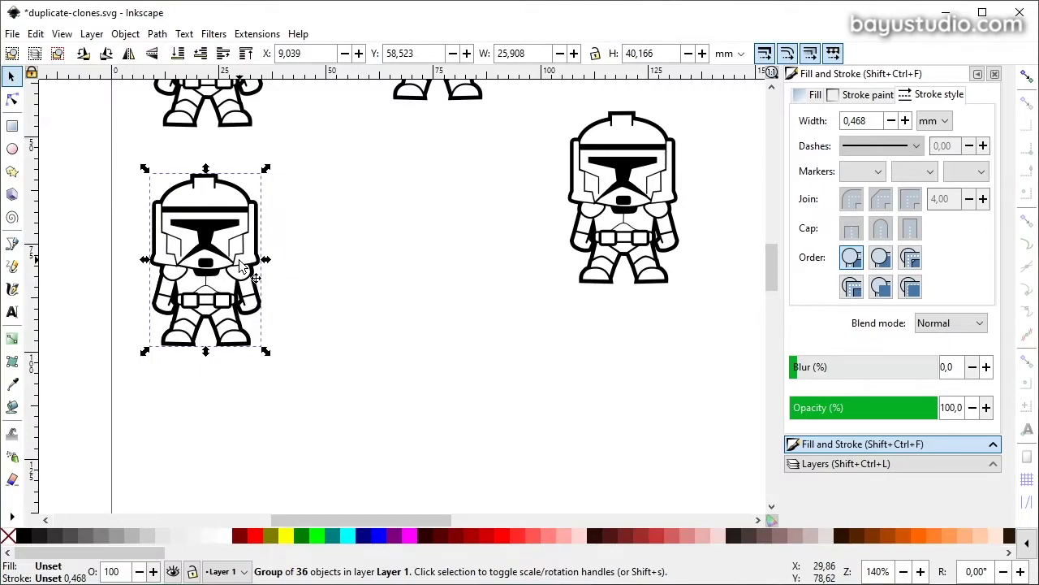
key(shift+Right)
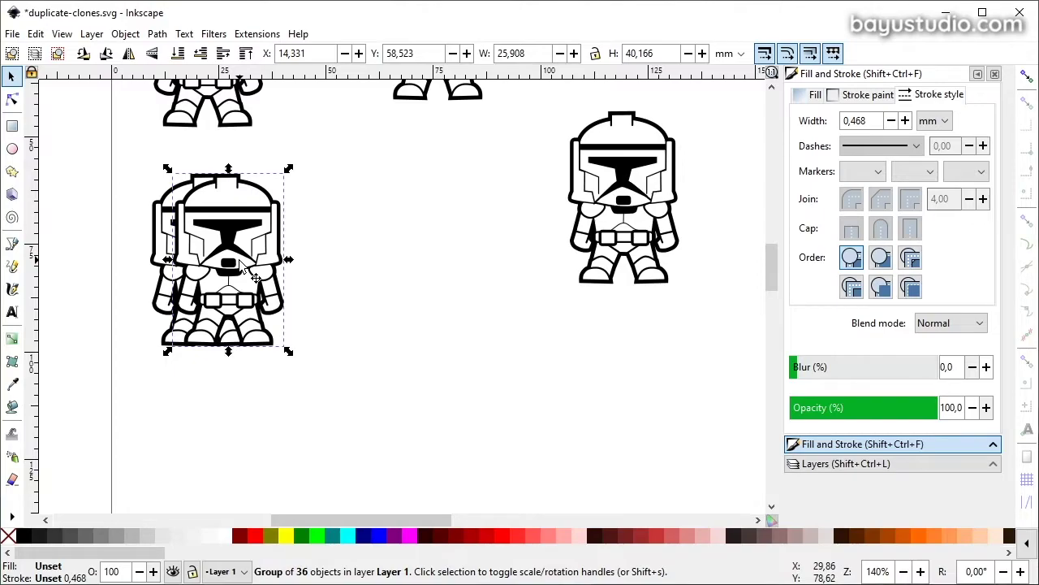
key(shift+Right)
key(shift+Right)
key(shift+Right)
key(shift+Right)
key(shift+Right)
key(shift+Right)
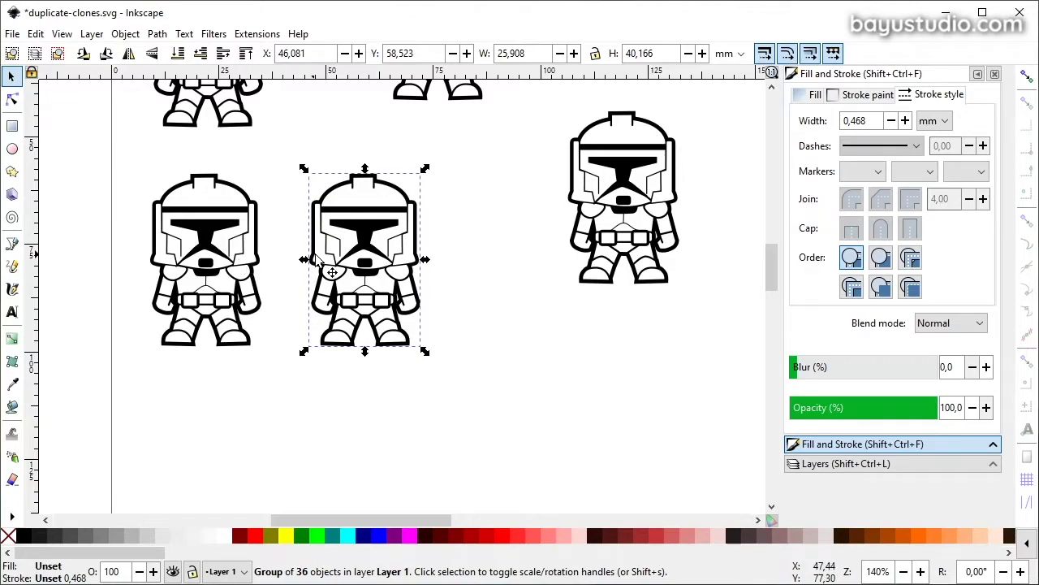
Step: Paste another in-place copy of the second trooper in the lower row and shift it horizontally to X 83.123 mm
key(ctrl)
click(40, 35)
click(118, 170)
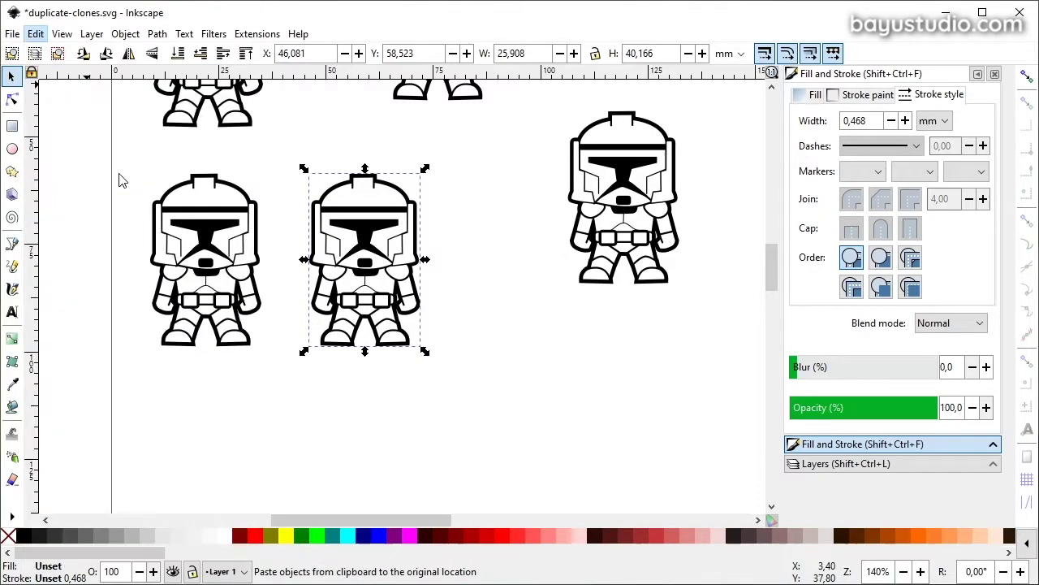
key(shift+Right)
key(shift+Right)
key(shift+Right)
key(shift+Right)
key(shift+Right)
key(shift+Right)
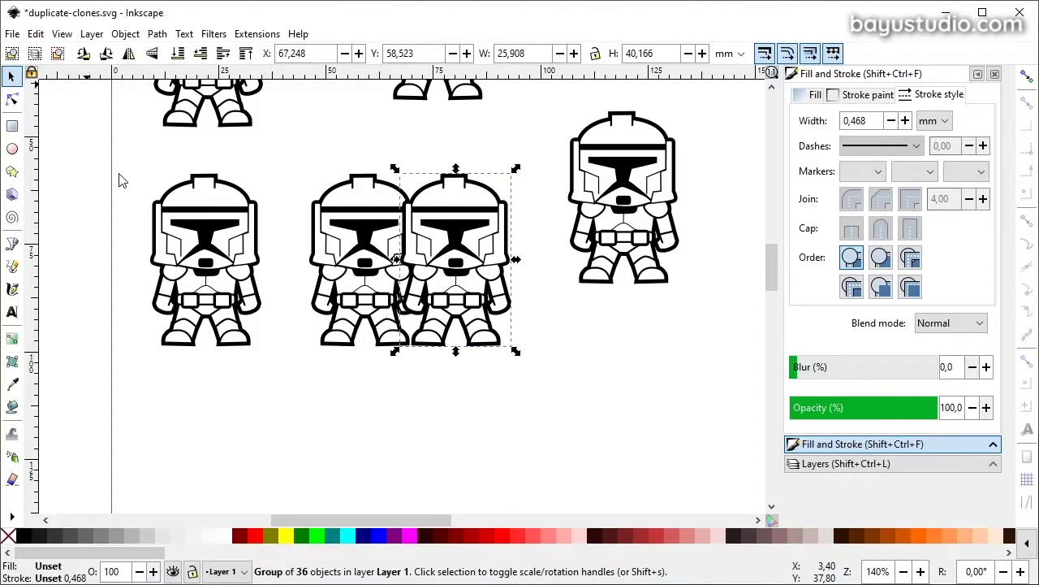
key(shift+Right)
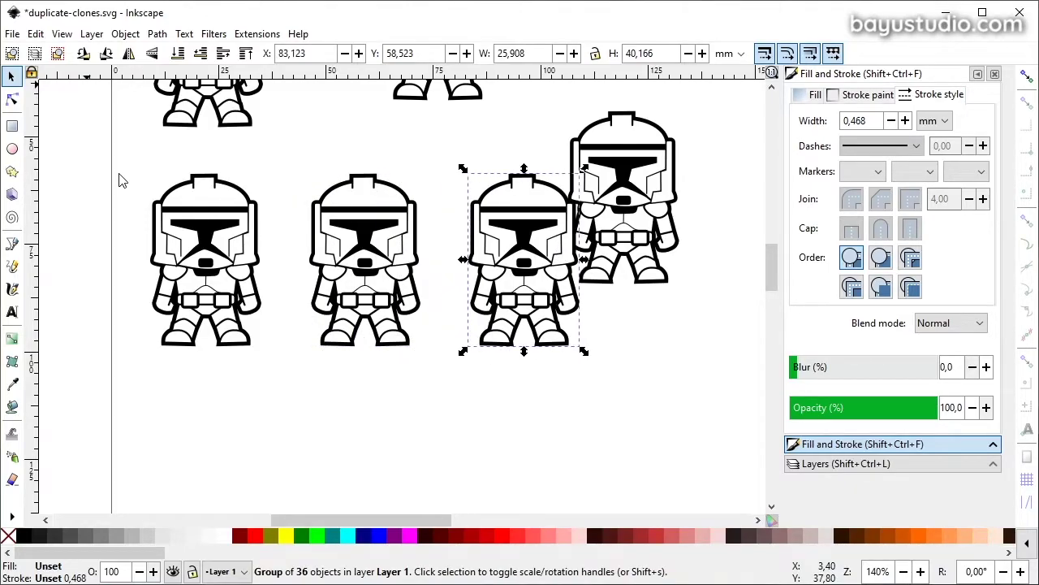
Step: Paste an in-place copy of the third trooper in the lower row and shift it horizontally to X 120.164 mm
key(ctrl+shift+z)
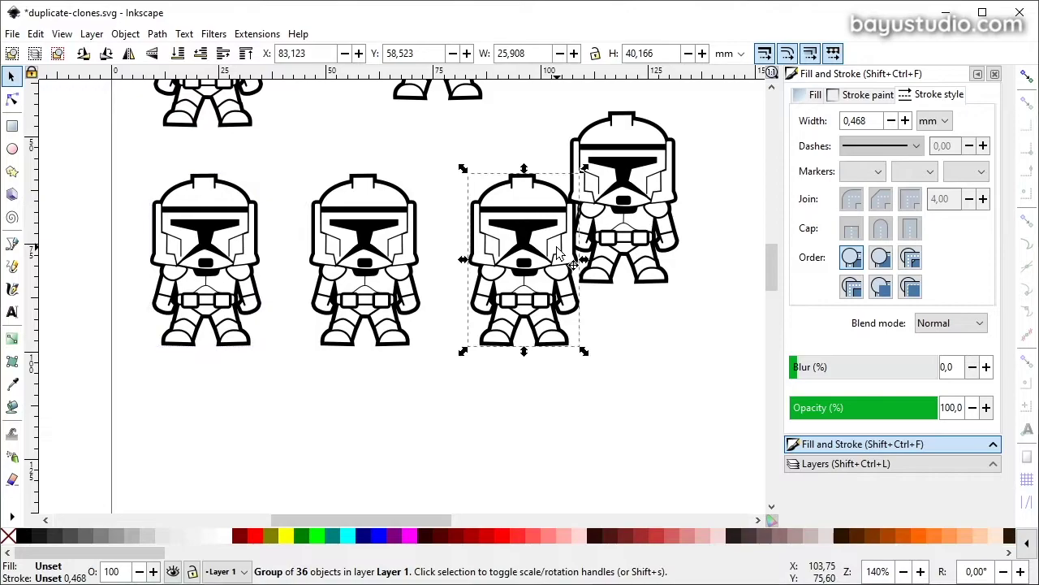
click(36, 34)
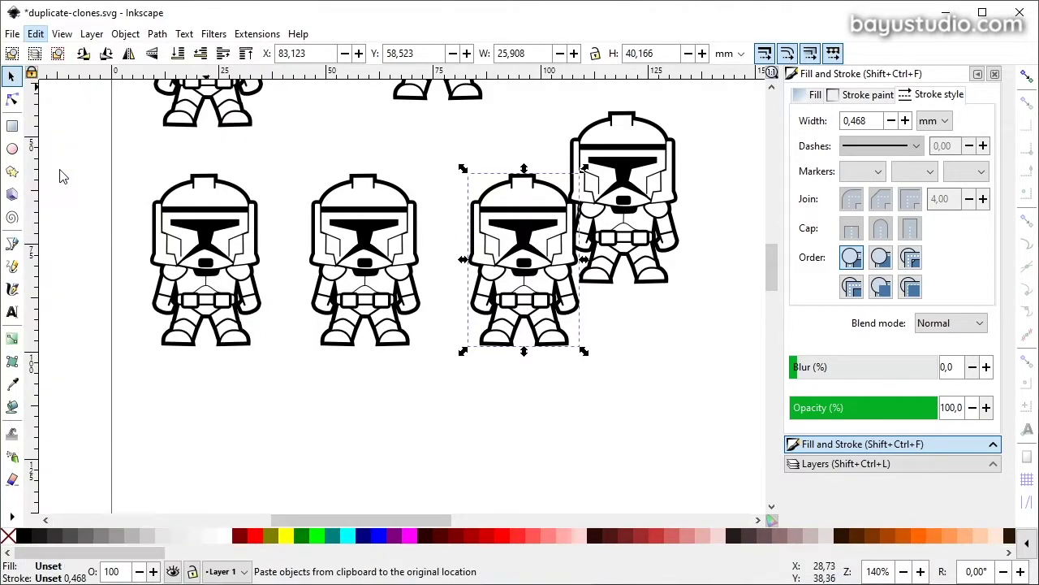
click(58, 174)
key(shift+Right)
key(shift+Right)
key(shift+Right)
key(shift+Right)
key(shift+Right)
key(shift+Right)
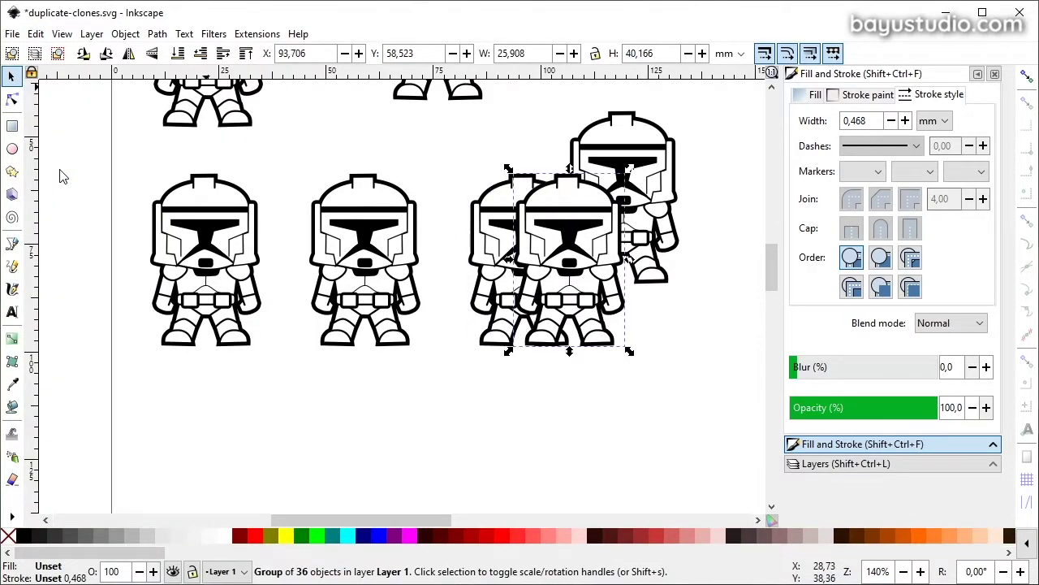
key(shift+Right)
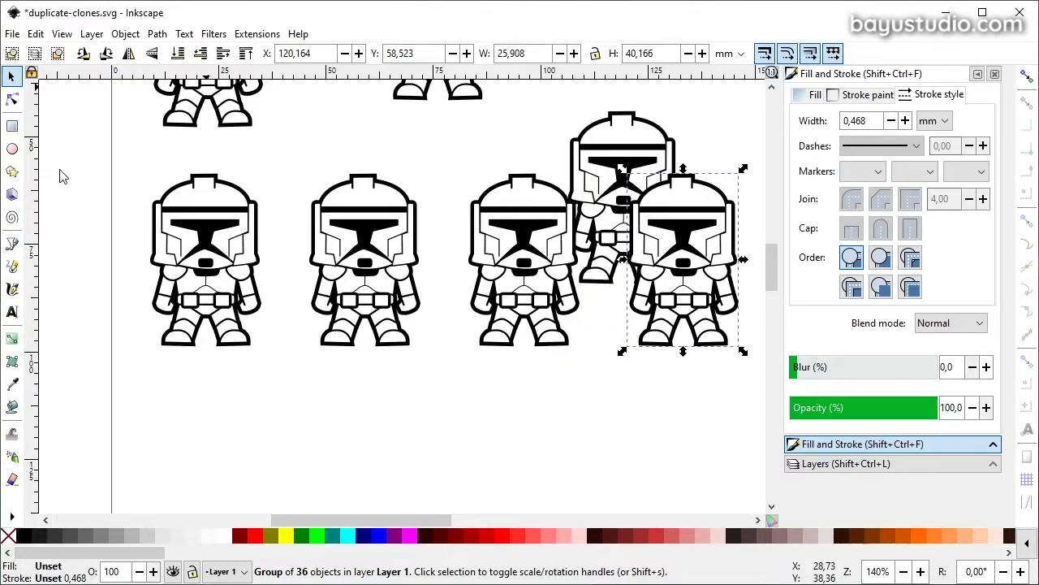
Step: Move the stray trooper overlapping the lower row up and clear of it, to about X 106.5 mm and Y 17.5 mm
click(618, 182)
drag(600, 188, 594, 72)
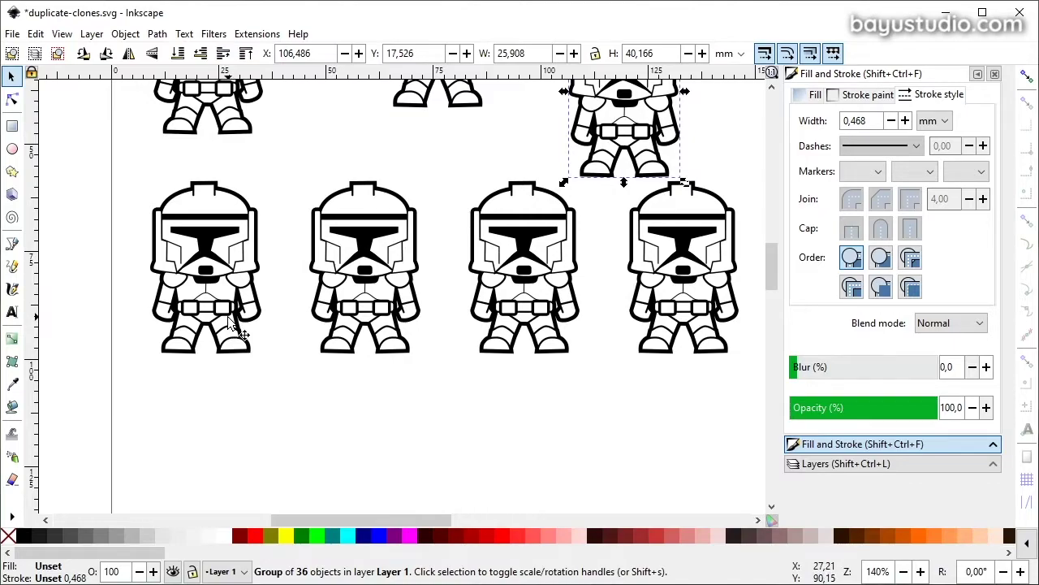
Step: Open the Align and Distribute settings
click(123, 35)
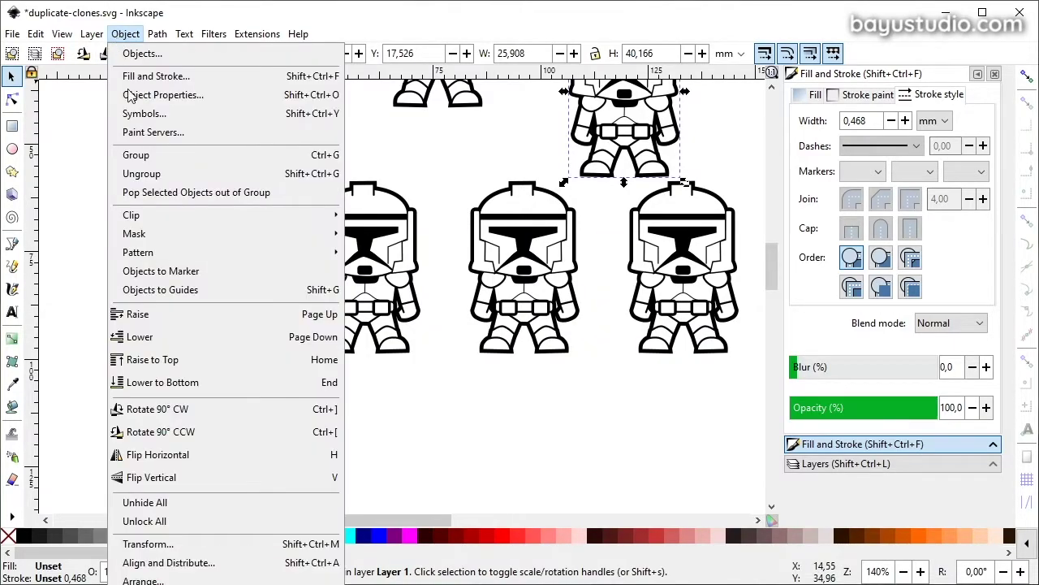
click(226, 563)
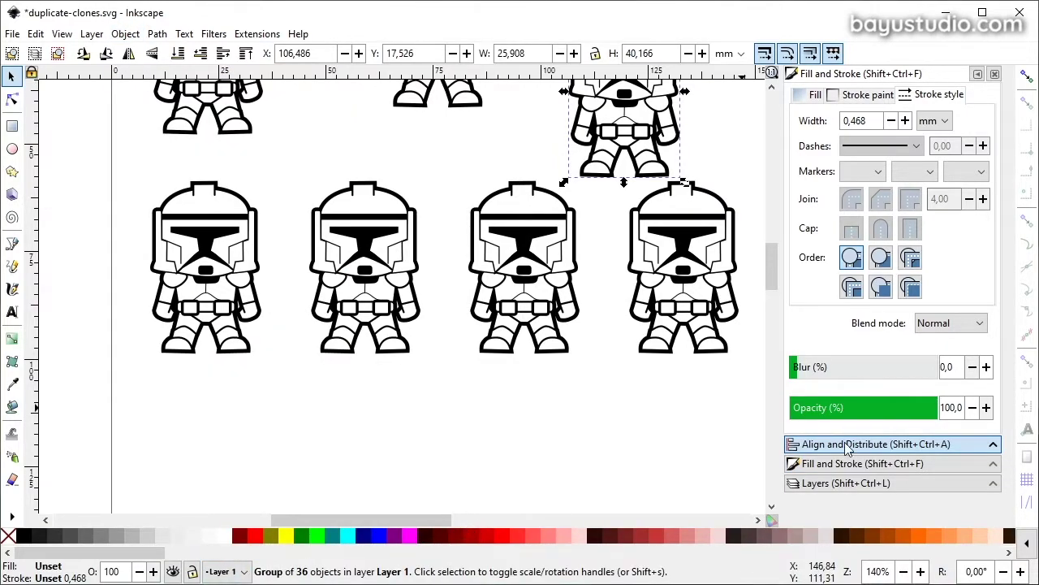
click(991, 447)
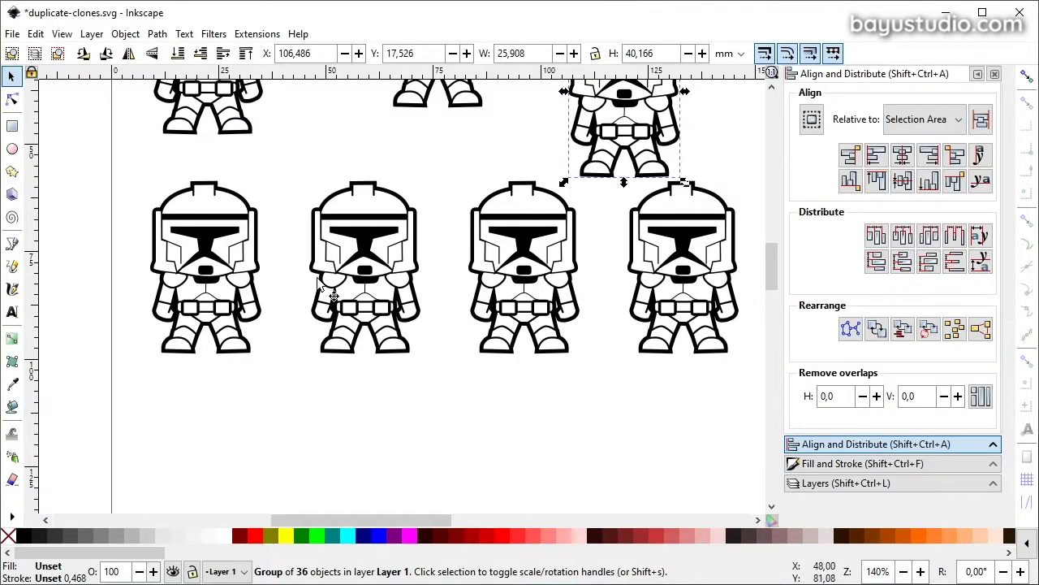
Step: Move the lower row's second, third and fourth troopers down out of line, placing the second at about X 54.8 mm, Y 79.5 mm
click(365, 292)
click(549, 258)
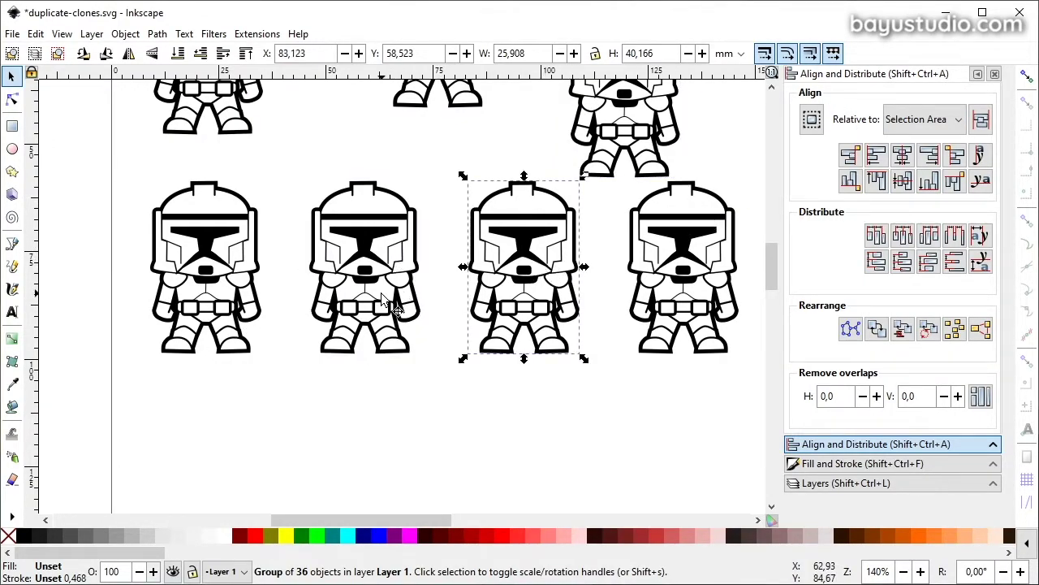
click(380, 276)
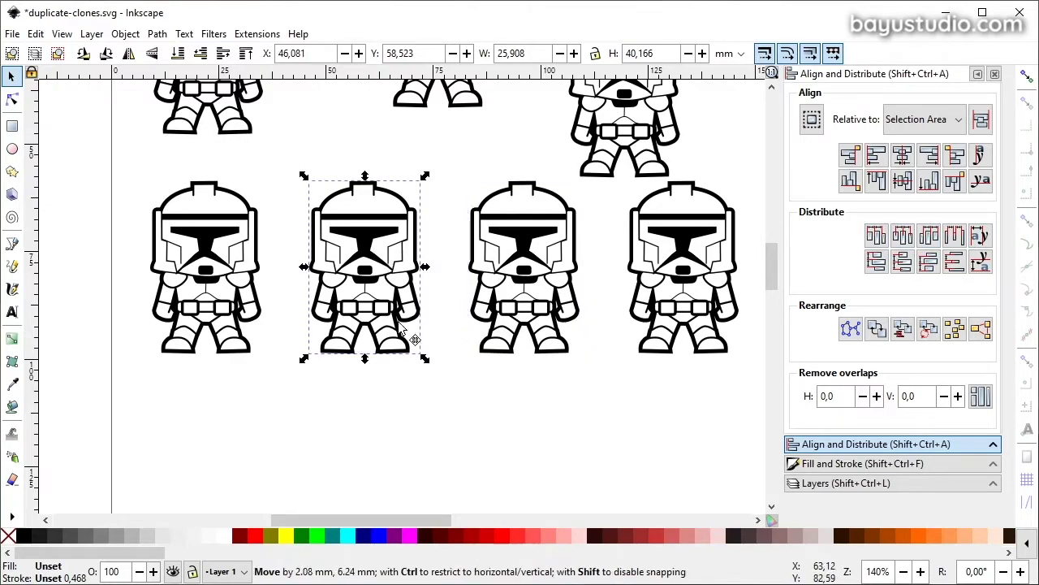
drag(380, 276, 448, 416)
drag(555, 286, 591, 380)
drag(419, 388, 389, 341)
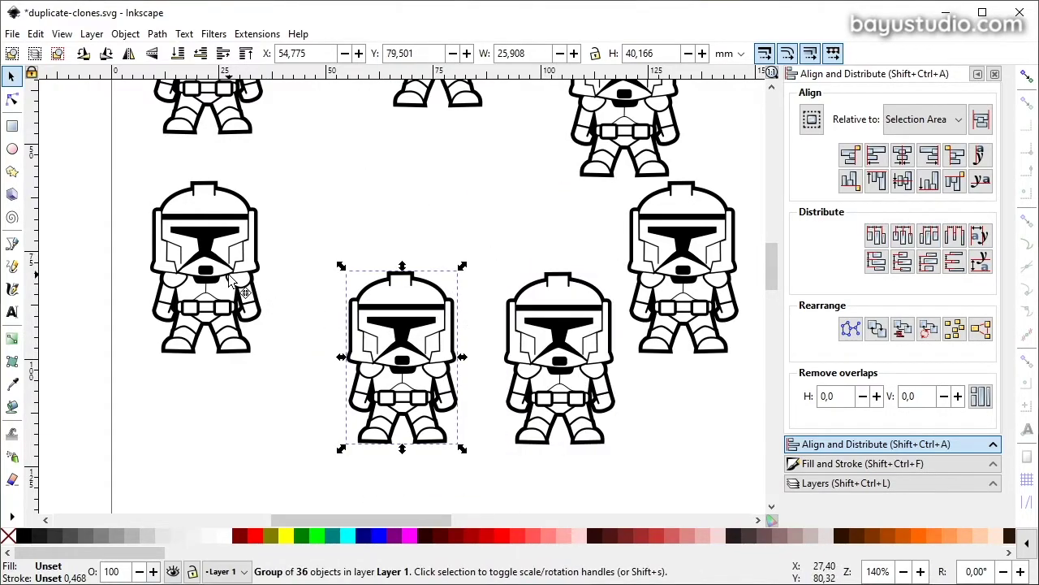
click(243, 291)
drag(662, 274, 682, 297)
Step: Distribute the four lower troopers evenly by their horizontal centres and align them on a common horizontal axis, relative to the selection area
click(174, 287)
shift+click(449, 337)
shift+click(536, 341)
shift+click(695, 284)
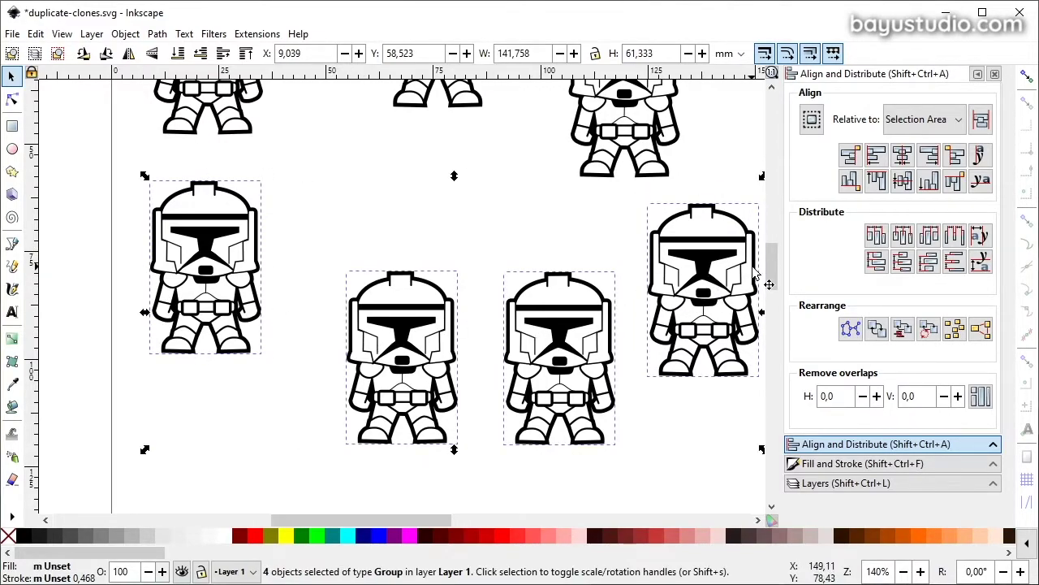
click(903, 235)
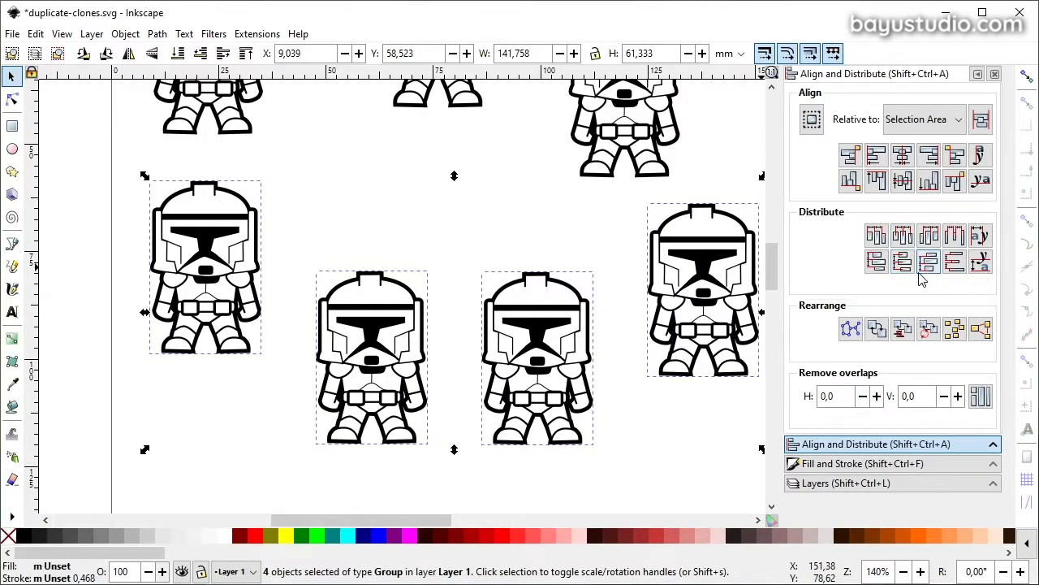
click(902, 180)
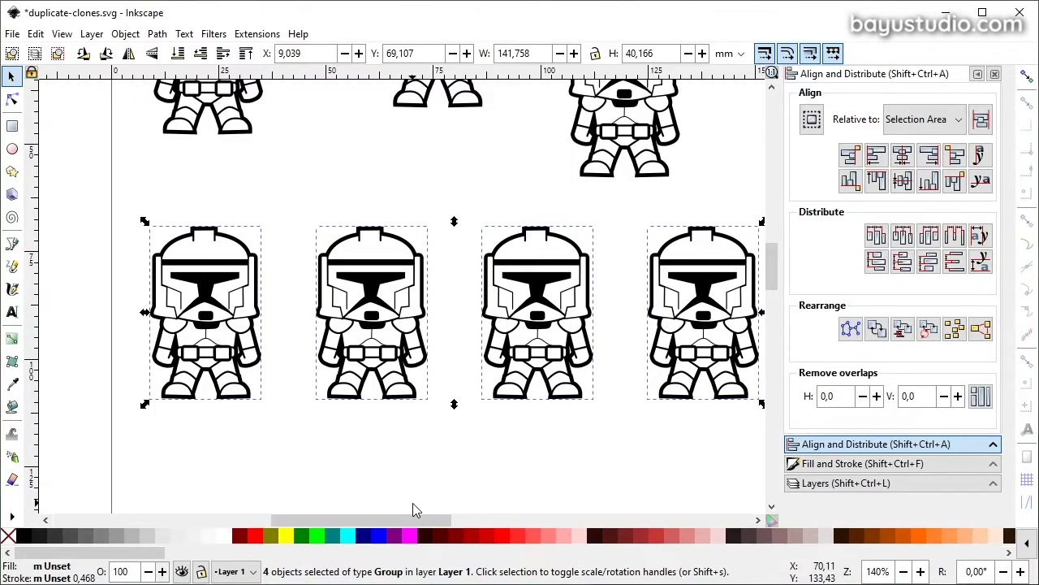
Step: Move the aligned row of four troopers up and left to about X 2.8 mm and Y 63.2 mm, then deselect it
drag(552, 299, 518, 276)
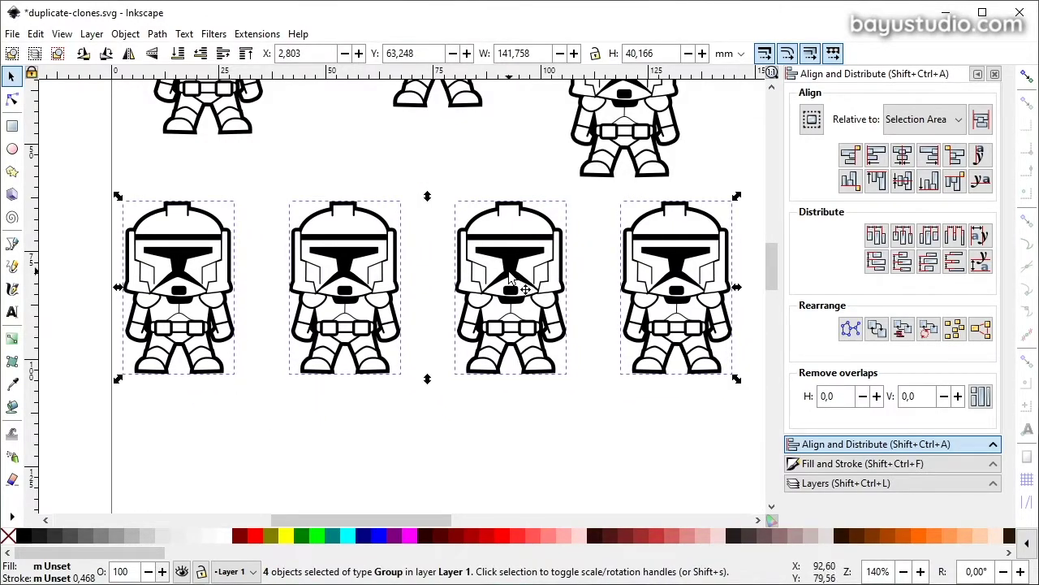
click(489, 416)
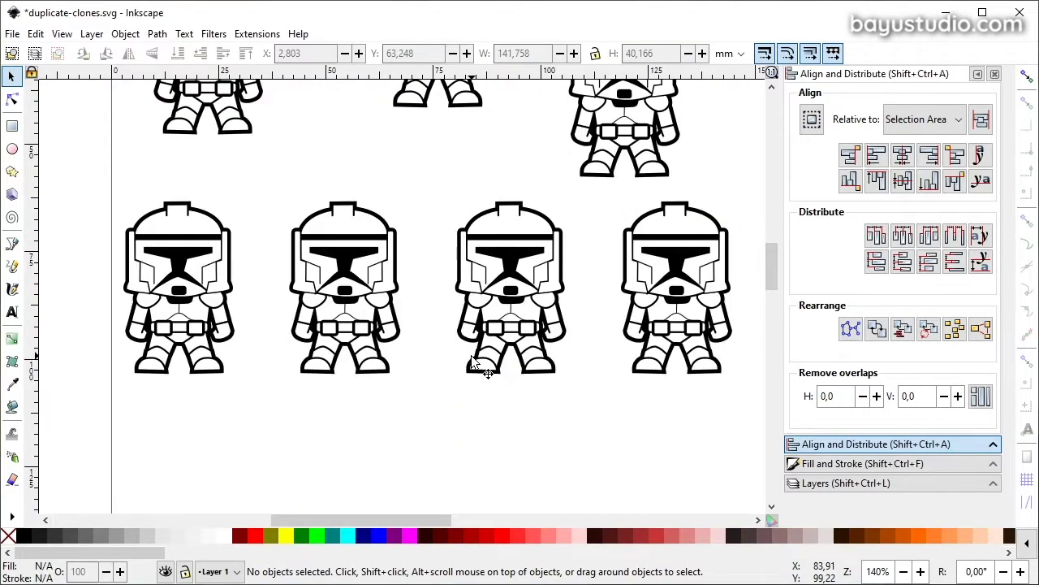
Step: Duplicate the first trooper in the lower row of four
scroll(213, 321, up, 2)
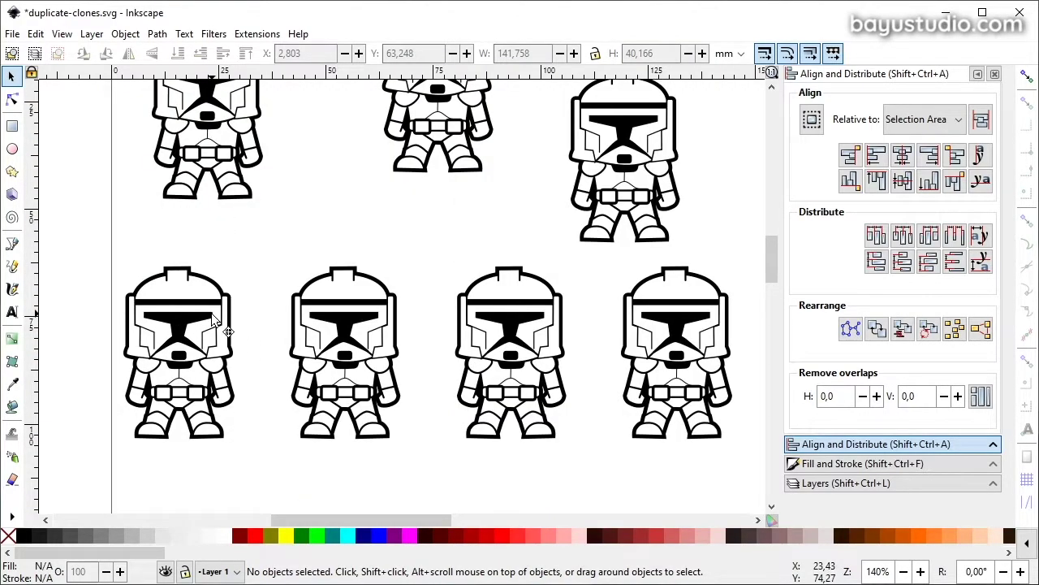
click(213, 319)
scroll(274, 334, down, 2)
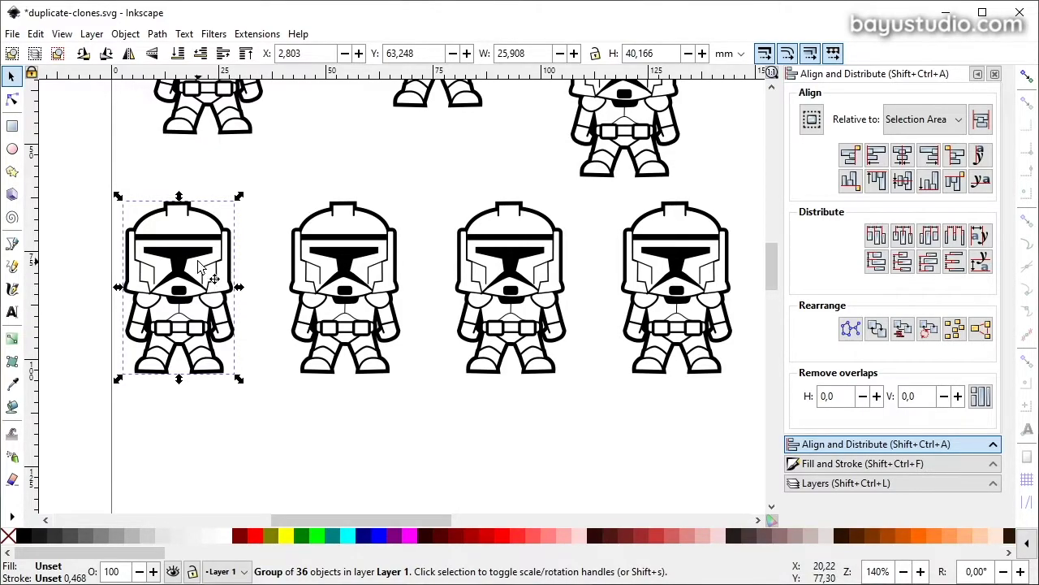
click(36, 33)
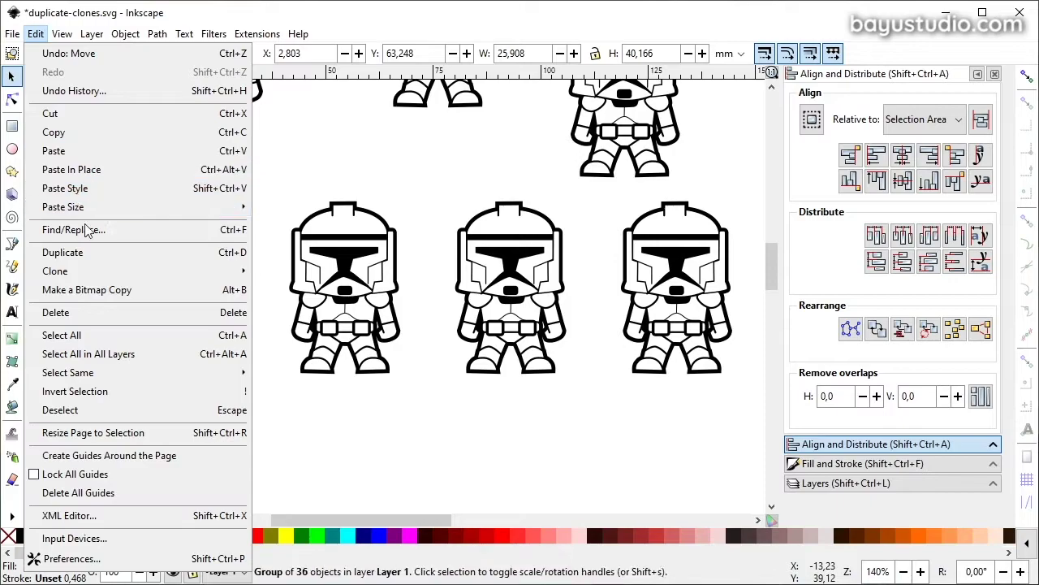
click(38, 34)
click(240, 281)
click(186, 269)
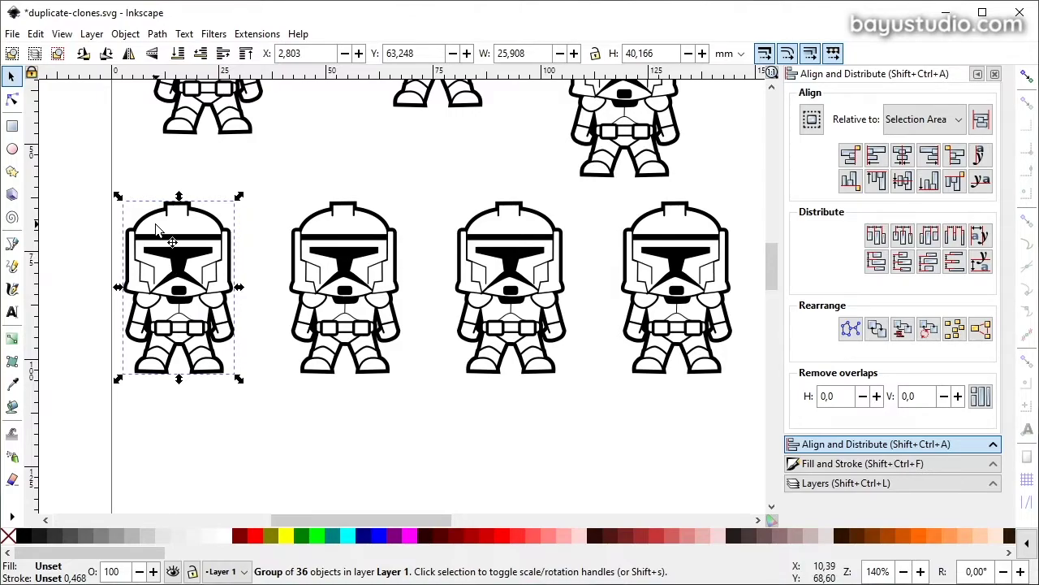
click(36, 33)
click(69, 251)
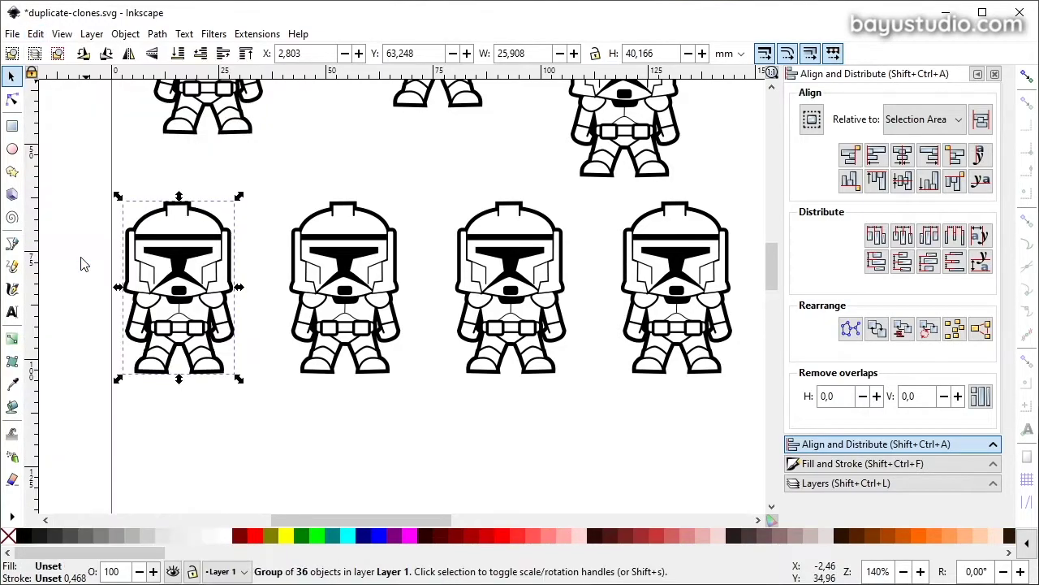
Step: Move the duplicated trooper down and right of its original, to about X 13.2 mm and Y 85.0 mm
key(shift)
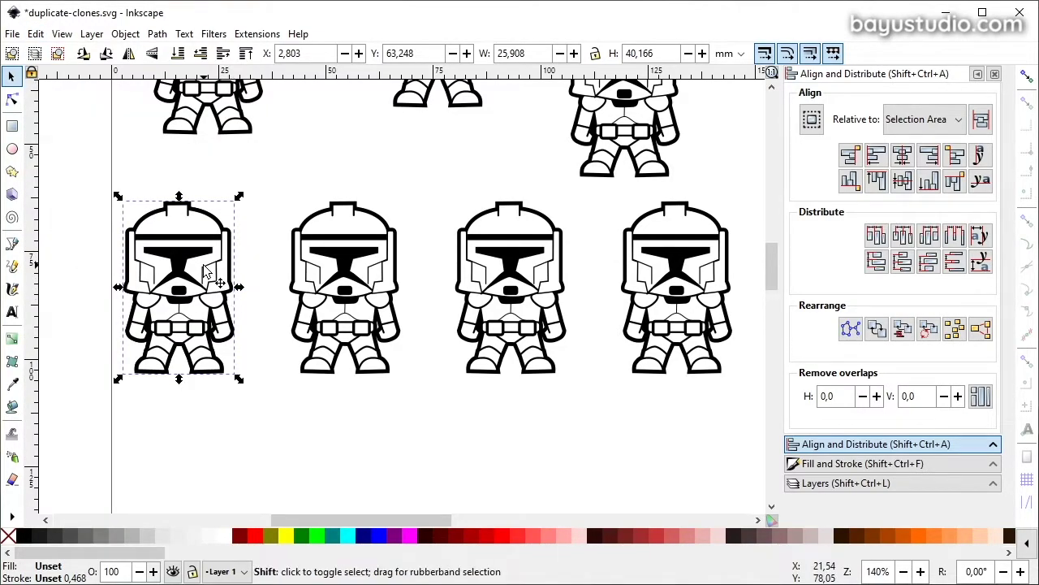
mouse_move(204, 267)
mouse_down()
mouse_move(206, 247)
mouse_move(258, 225)
mouse_up()
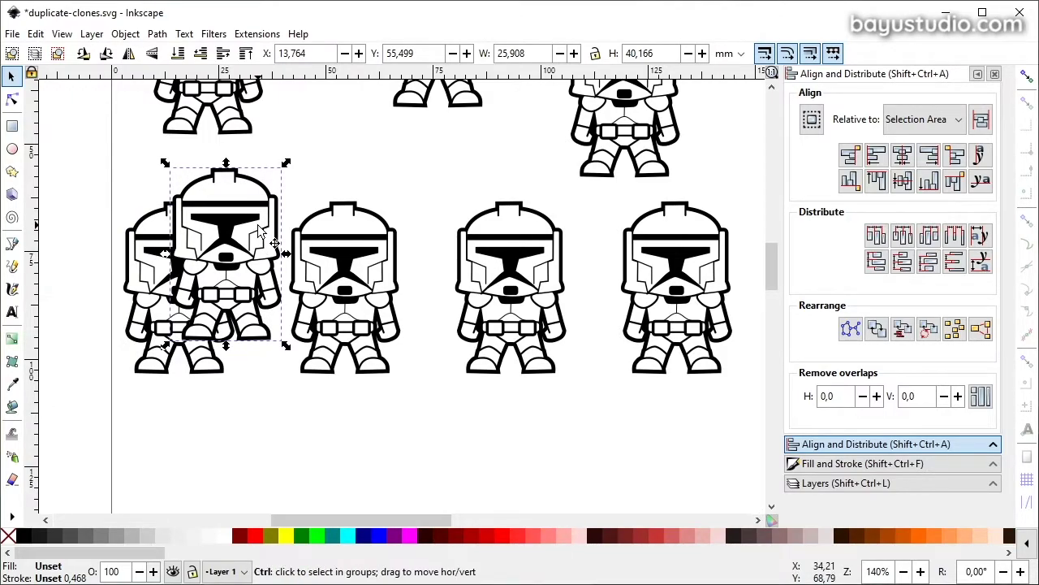
key(ctrl+z)
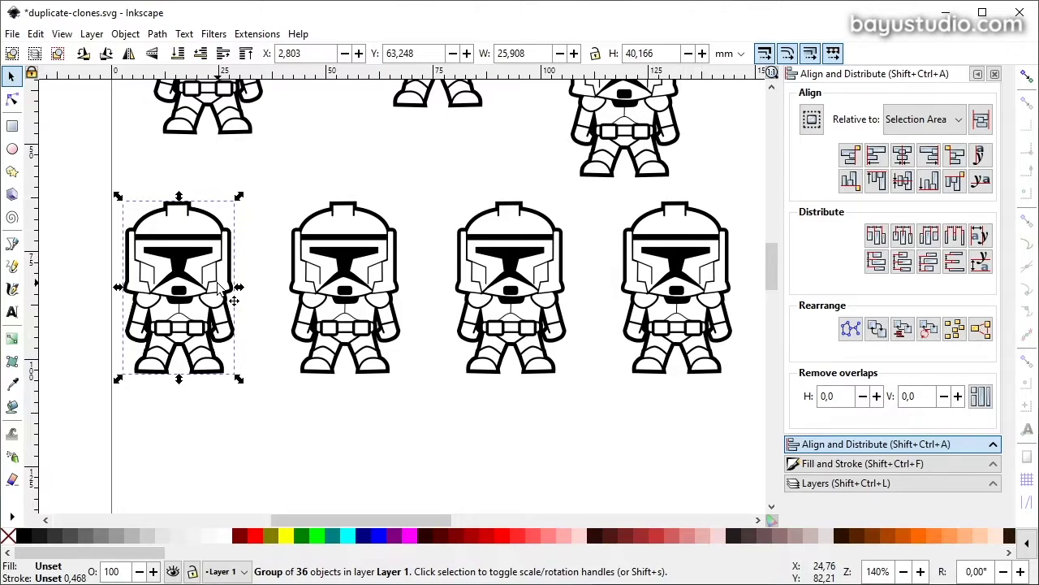
drag(184, 267, 231, 362)
Step: Duplicate the offset trooper once more and move the new copy down and to the right of it
click(36, 34)
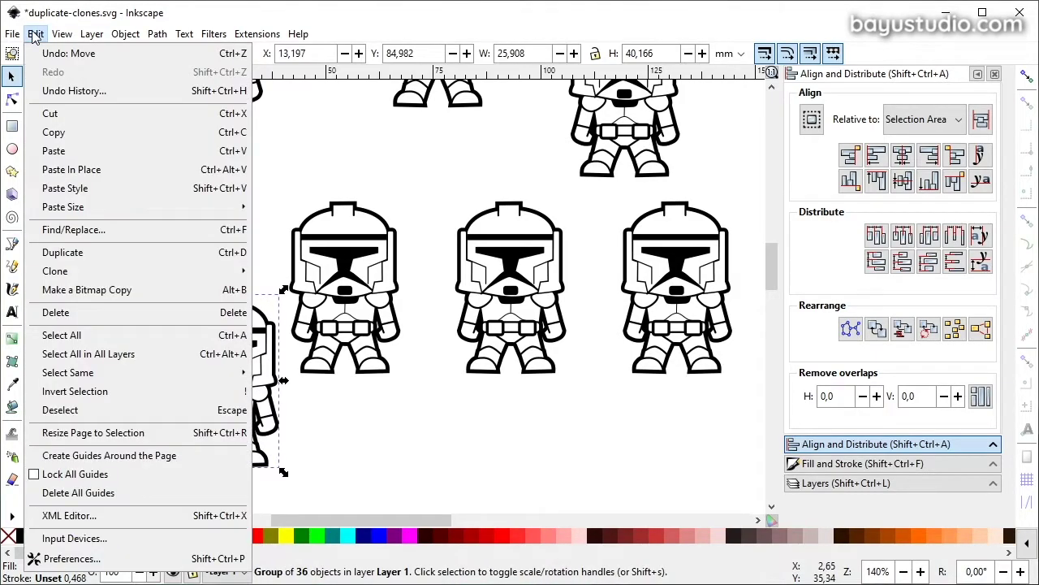
click(123, 252)
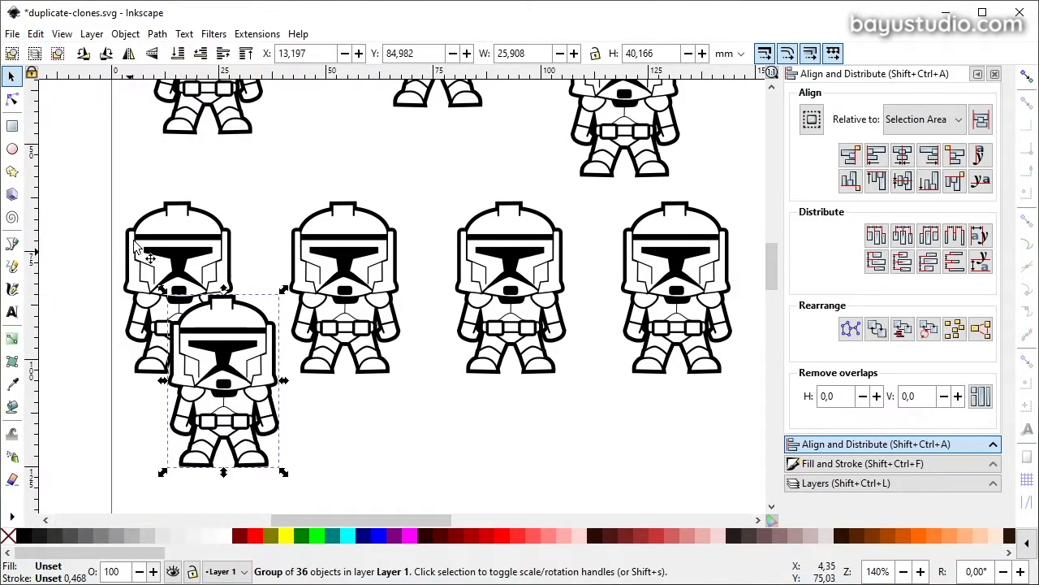
drag(233, 371, 380, 436)
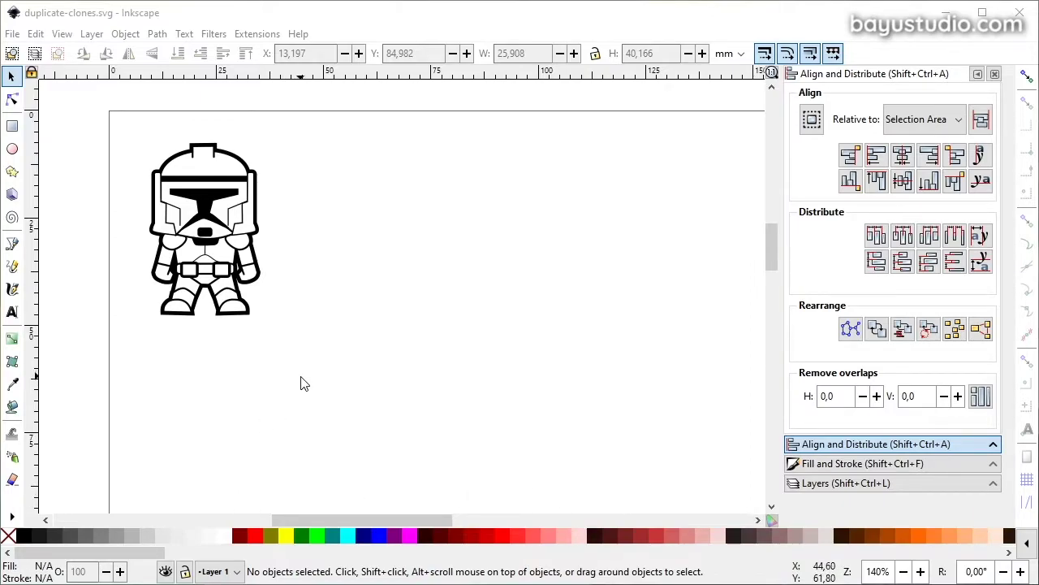
Step: Duplicate the single trooper and place the copy to its right at about X 55.1 mm, Y 5.4 mm
click(212, 194)
key(ctrl+d)
drag(171, 222, 399, 208)
Step: Fill the main helmet shape of the duplicated trooper with olive from the colour palette, then deselect it
double_click(407, 165)
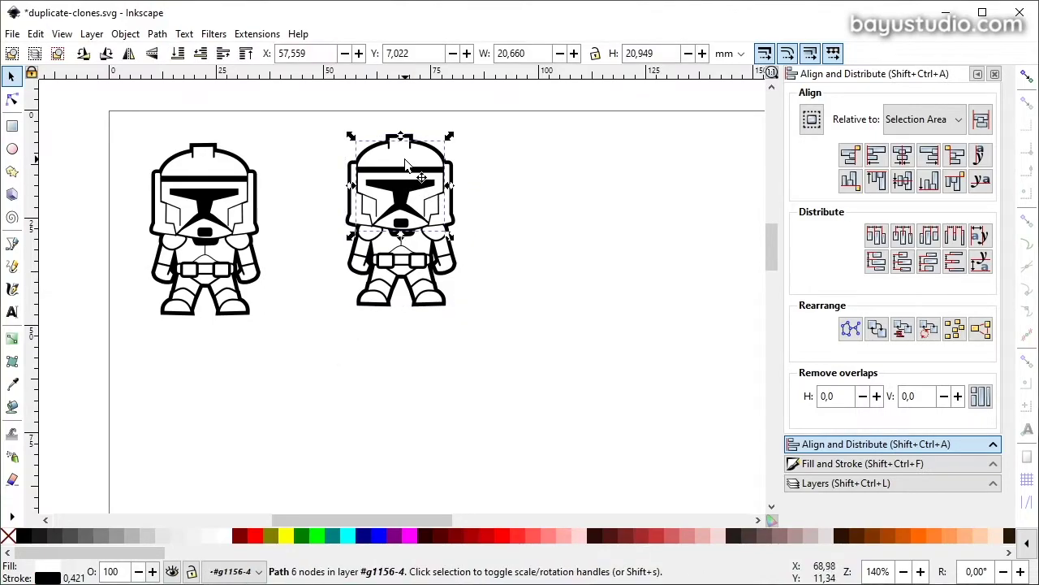
click(272, 536)
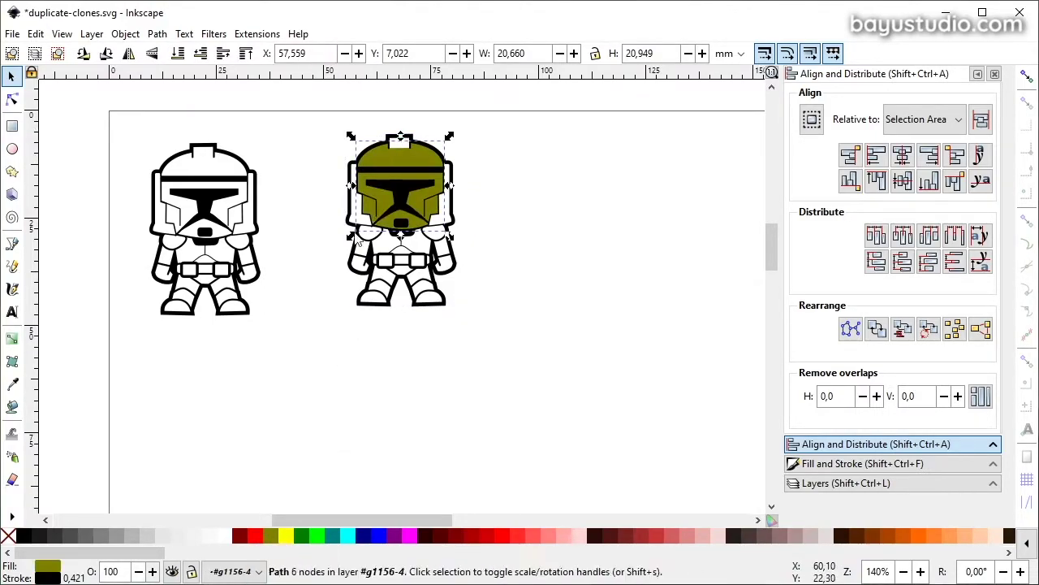
click(320, 371)
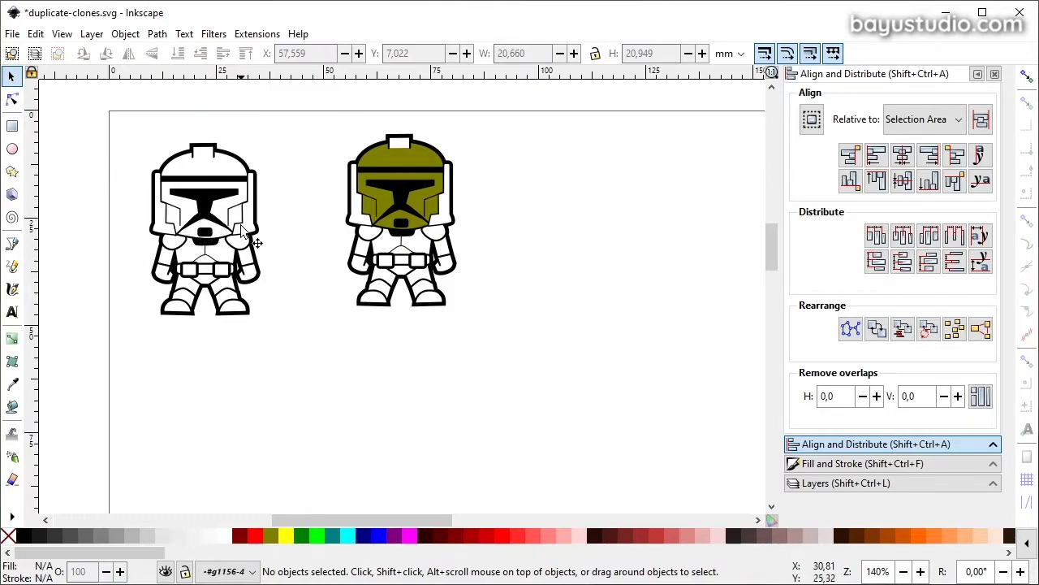
drag(313, 325, 532, 108)
click(526, 193)
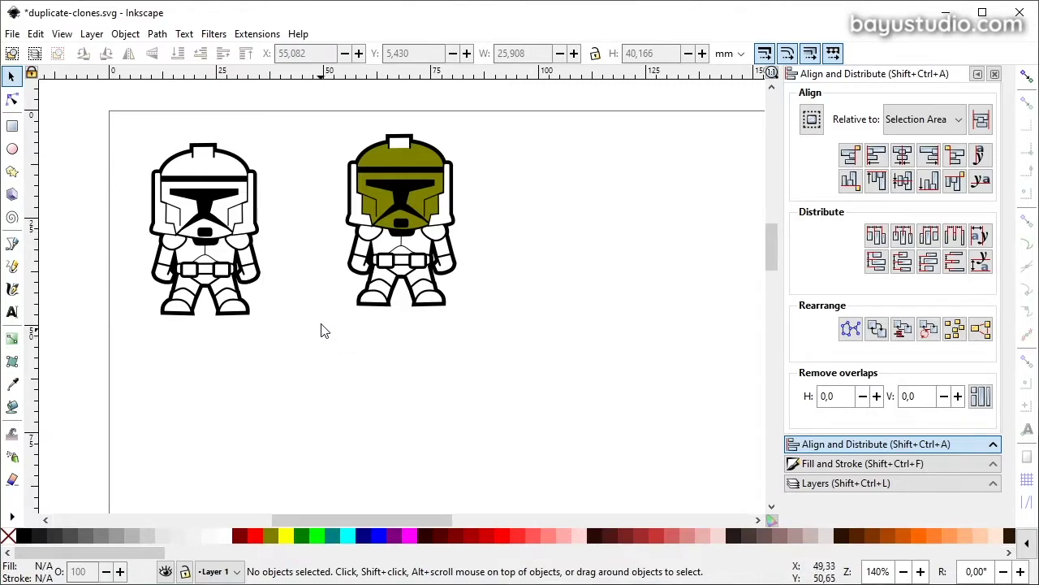
click(36, 34)
mouse_move(82, 274)
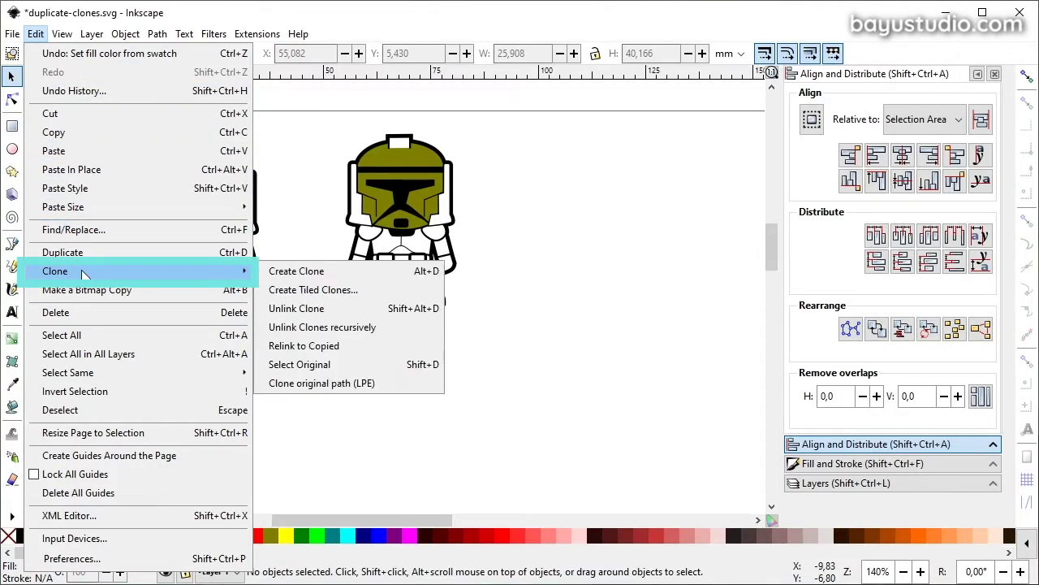
click(37, 36)
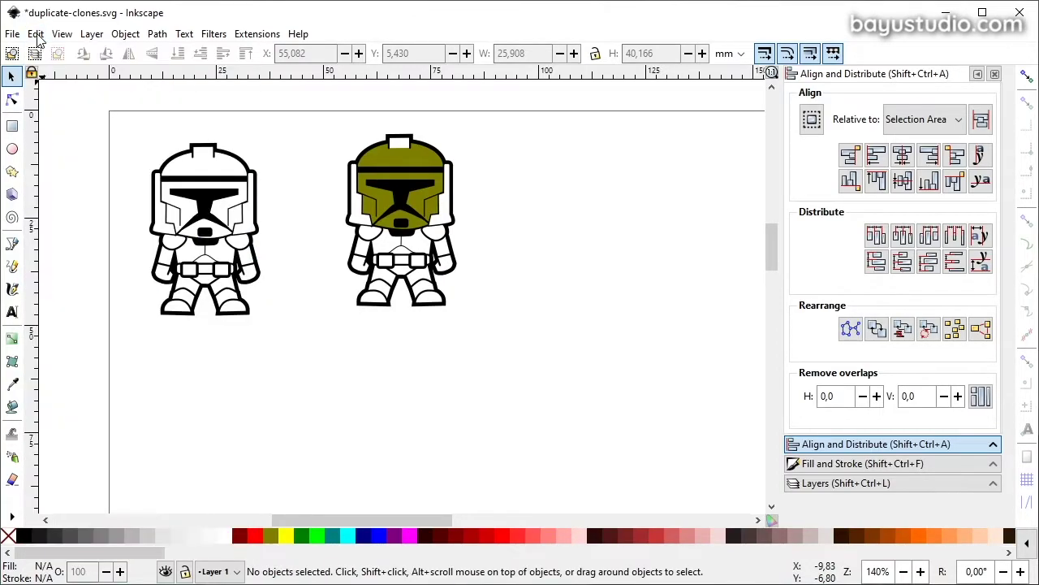
Step: Delete the duplicated trooper with the olive helmet
drag(290, 331, 496, 133)
key(Delete)
Step: Create a clone of the original trooper and place it to the right at about X 54.0 mm, Y 7.2 mm
click(219, 177)
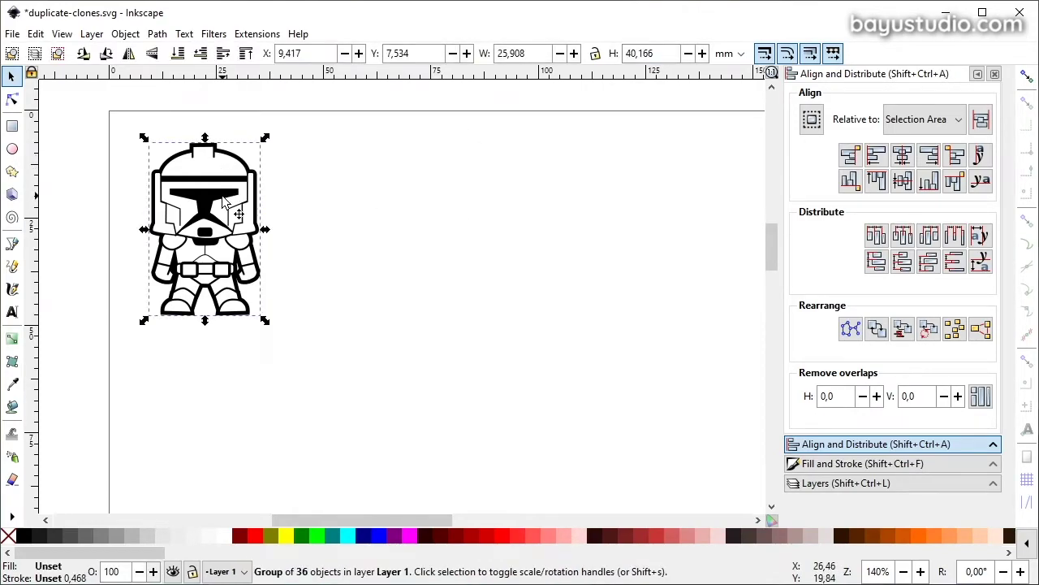
click(36, 33)
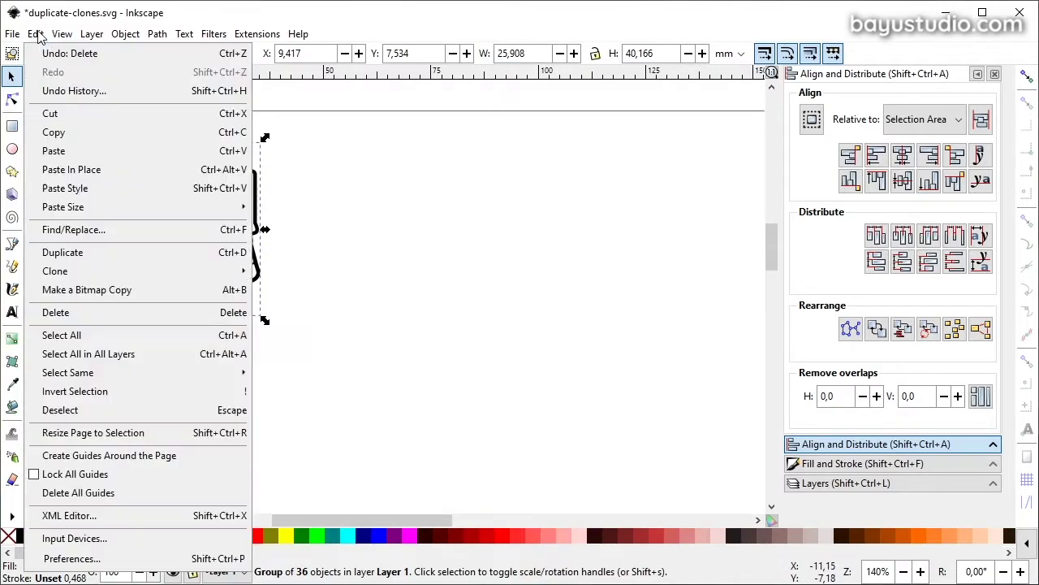
mouse_move(125, 274)
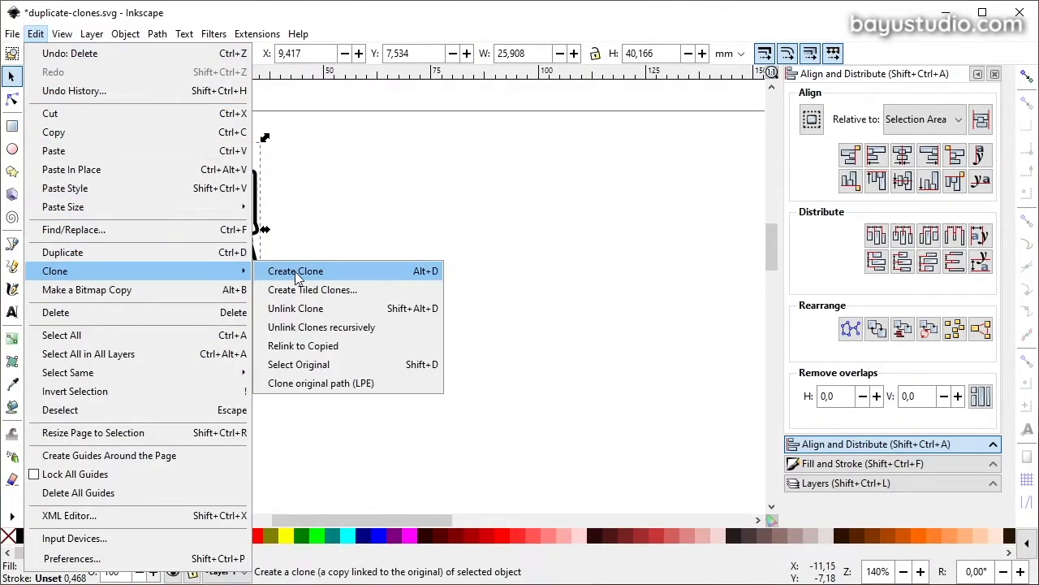
click(351, 272)
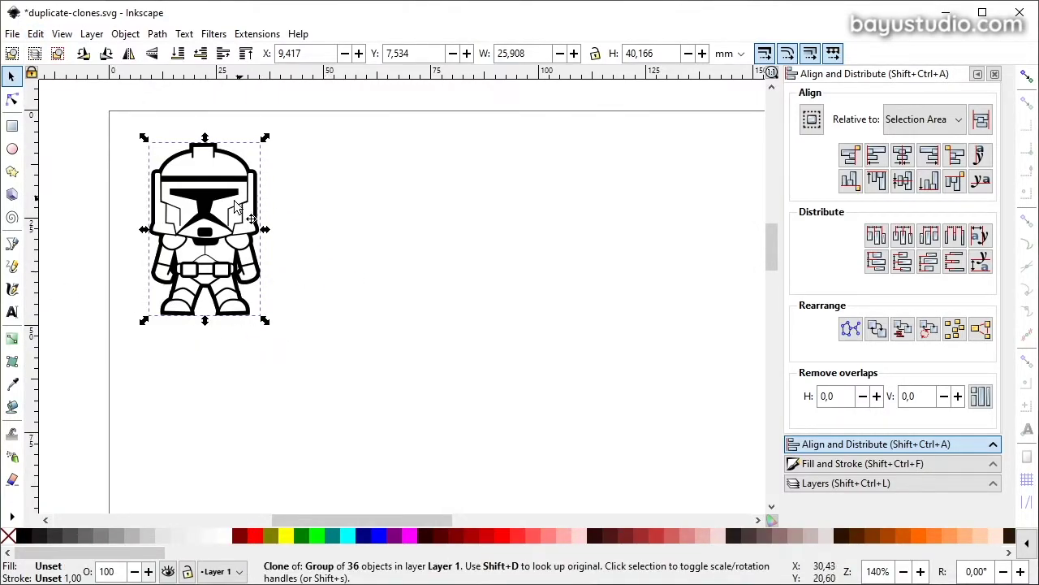
drag(206, 219, 398, 229)
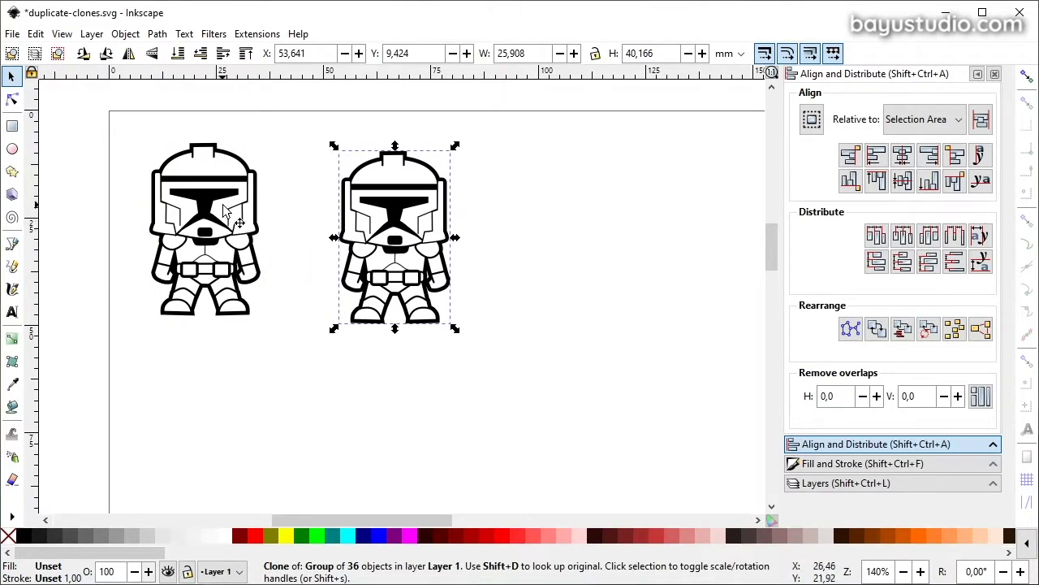
drag(431, 228, 433, 218)
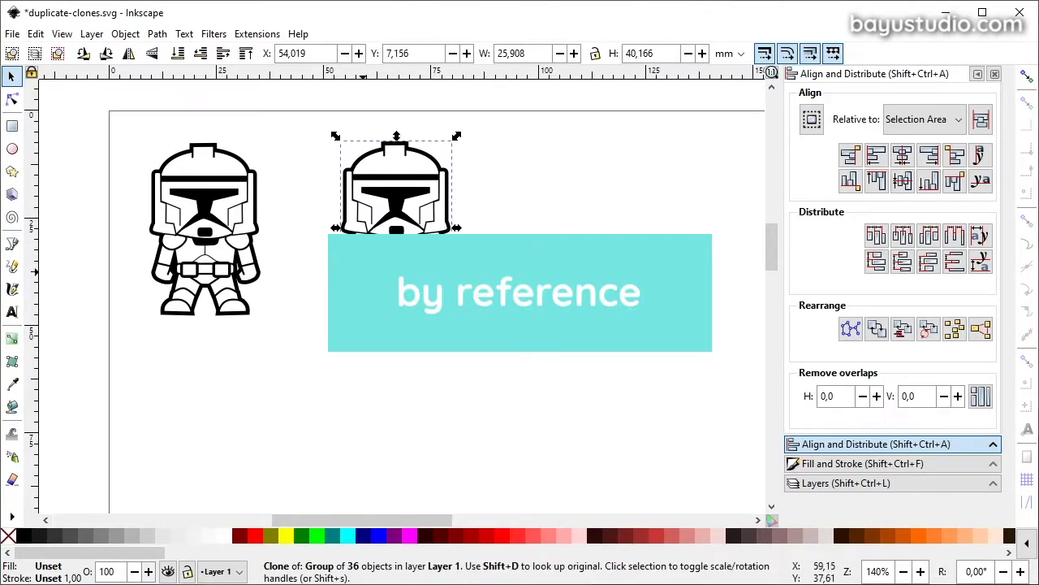
Step: Fill the crest on top of the original trooper's helmet with olive inside its group, then deselect it
double_click(213, 162)
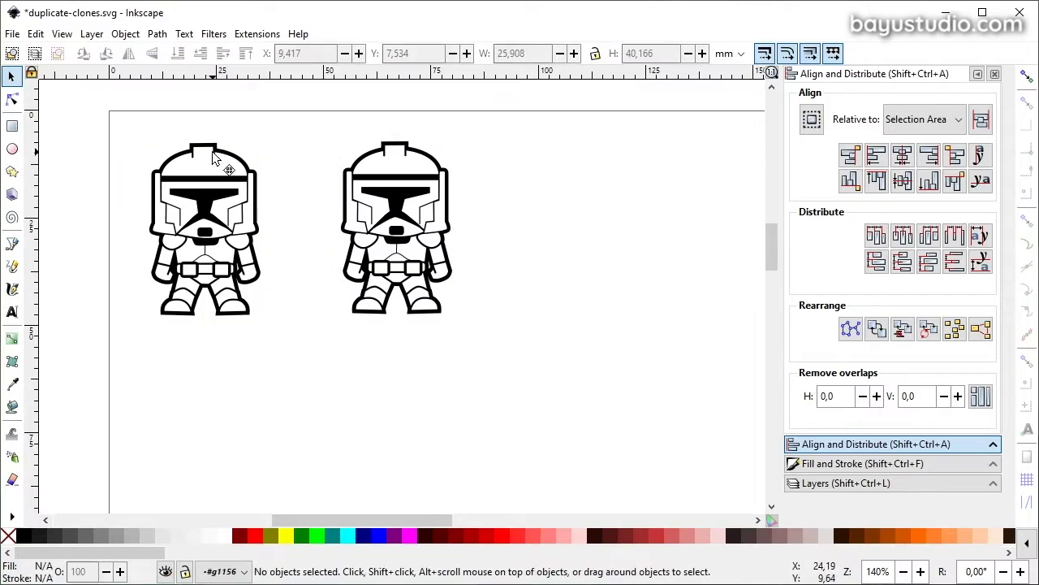
click(212, 153)
click(271, 536)
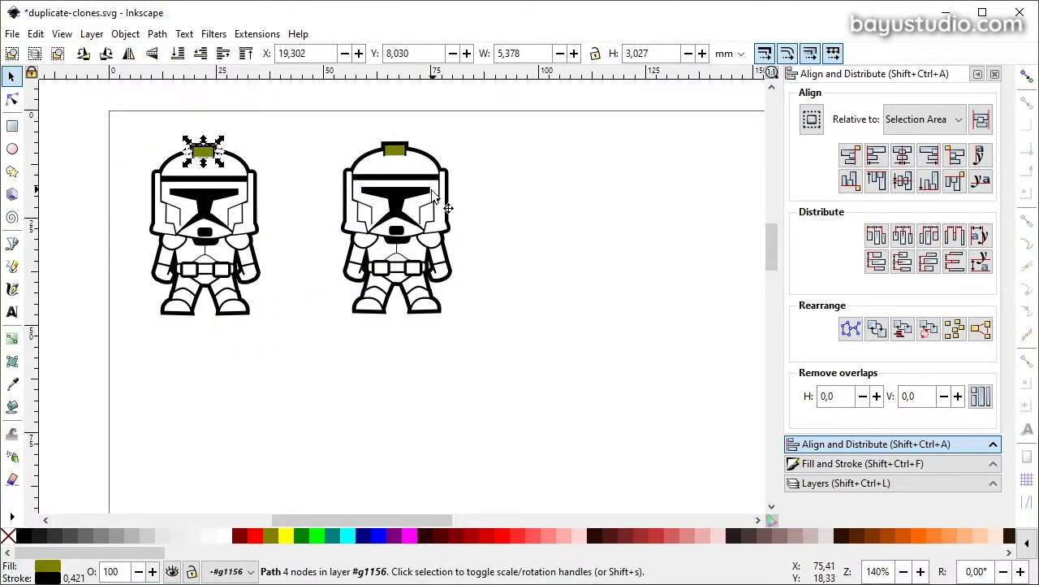
click(525, 213)
click(525, 213)
Step: Create a second clone of the original trooper and place it at about X 103.7 mm, Y 7.0 mm
click(207, 193)
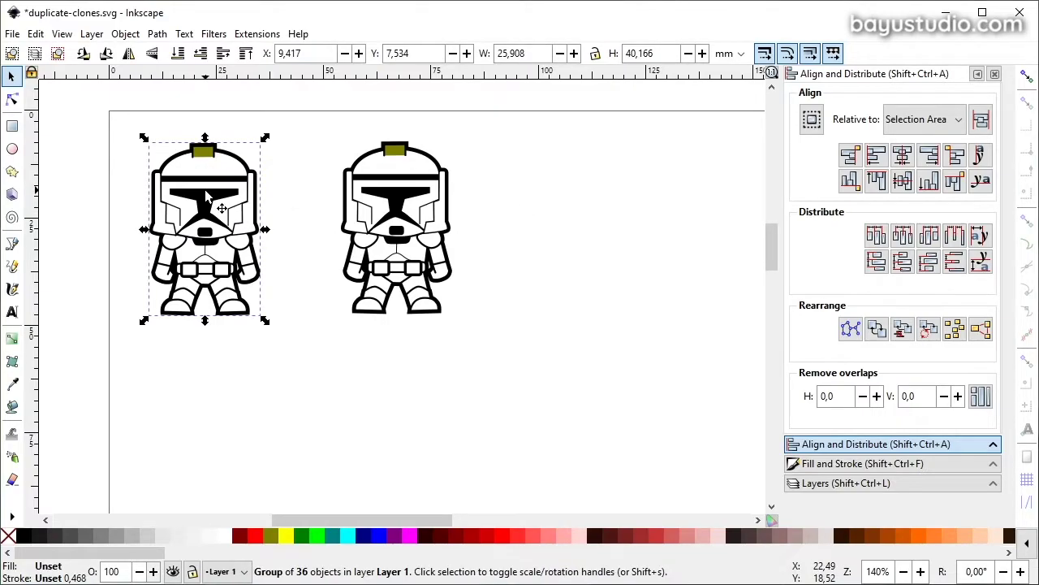
click(36, 34)
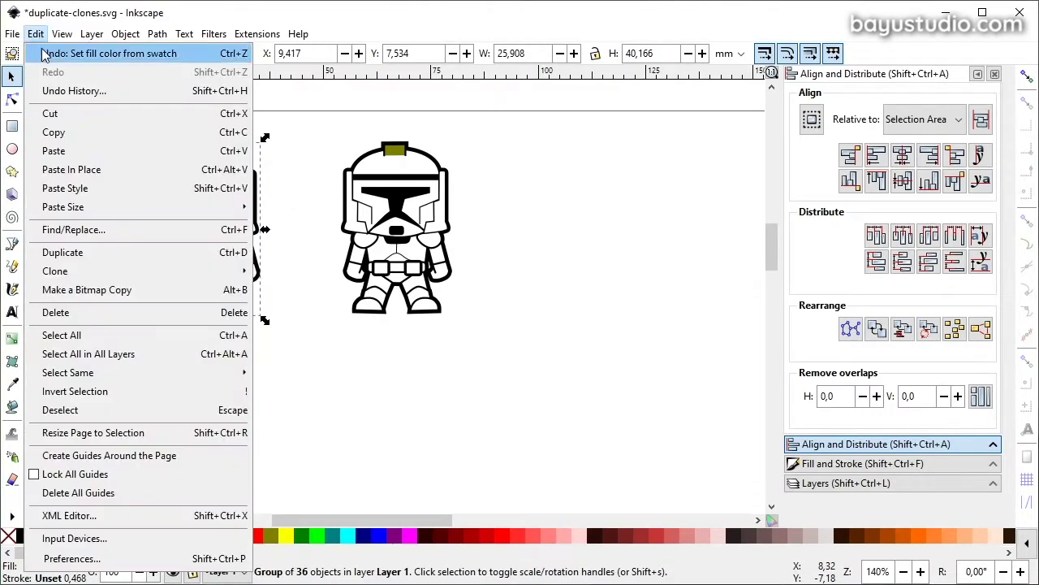
mouse_move(236, 271)
click(311, 269)
drag(213, 218, 615, 214)
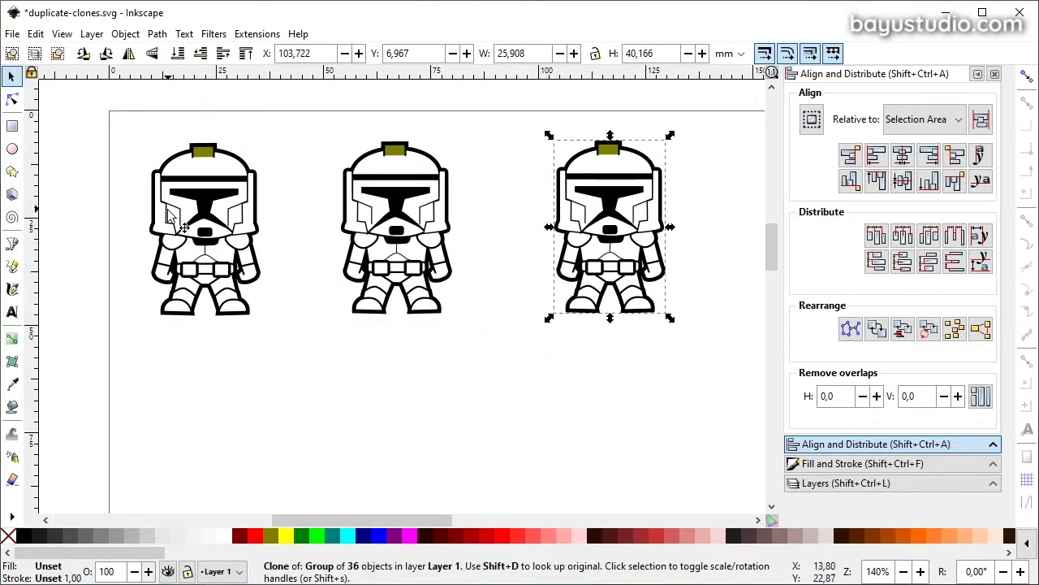
Step: Fill the original trooper's helmet crest with yellow inside its group, then deselect it
double_click(204, 152)
click(203, 151)
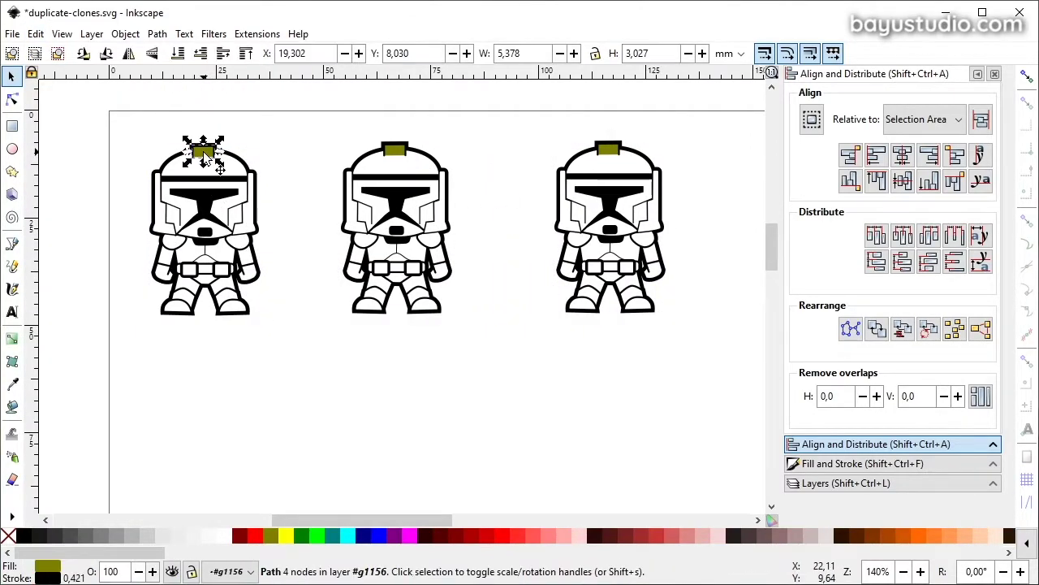
click(286, 539)
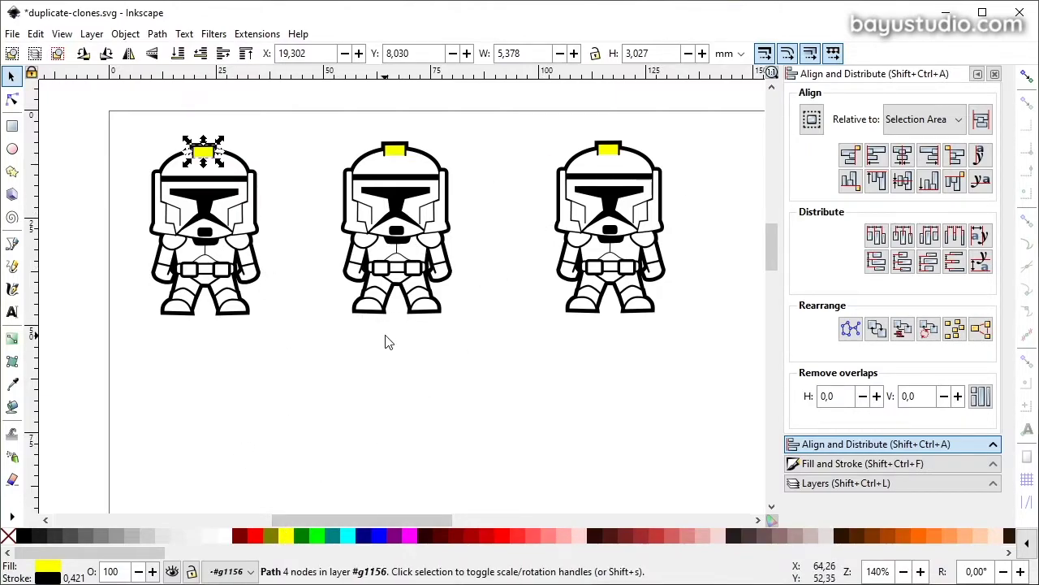
click(428, 397)
Step: Select the original trooper and its clones in turn to compare their object type descriptions
click(398, 180)
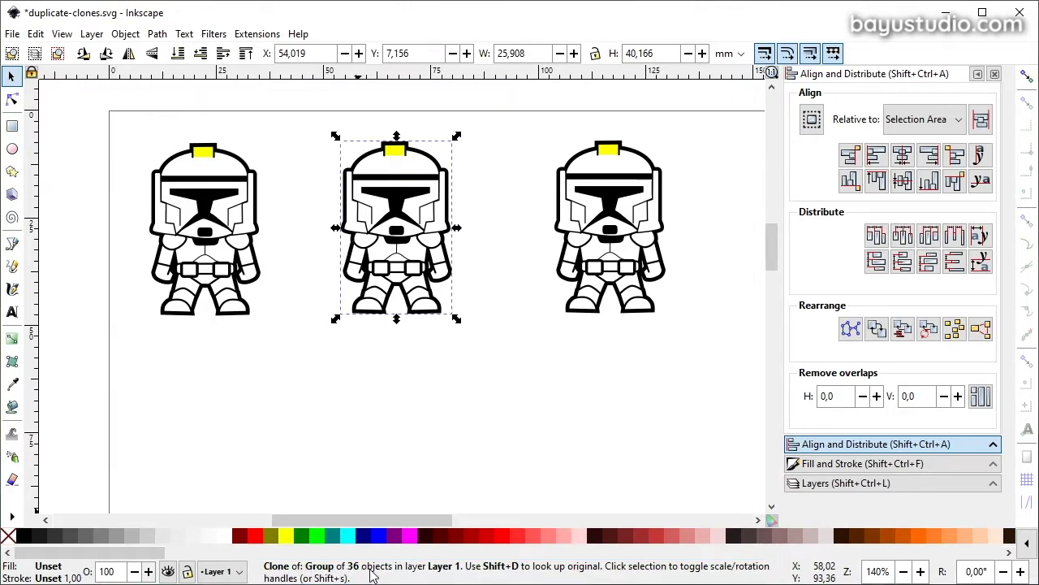
click(181, 213)
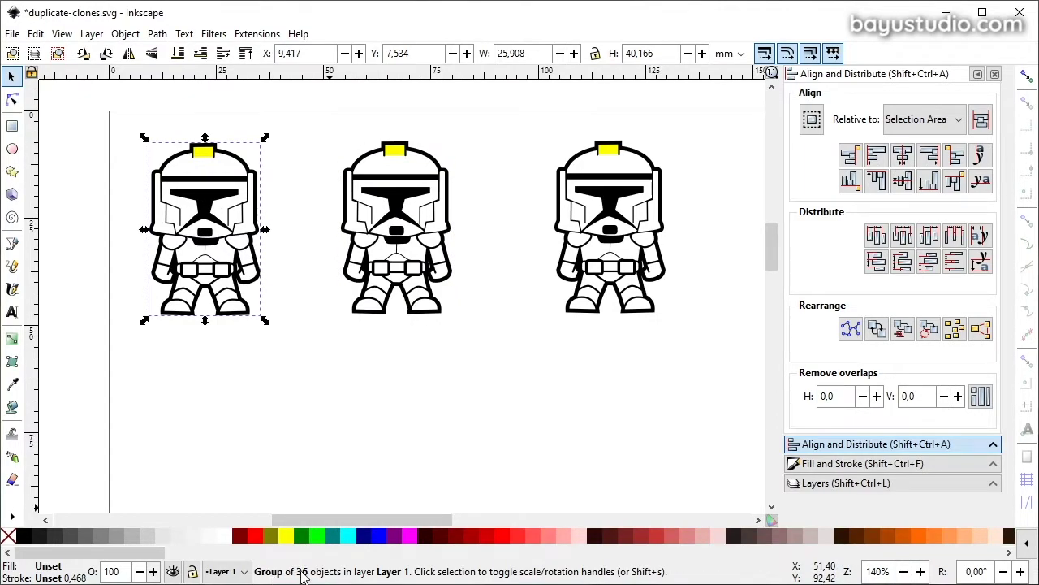
click(387, 212)
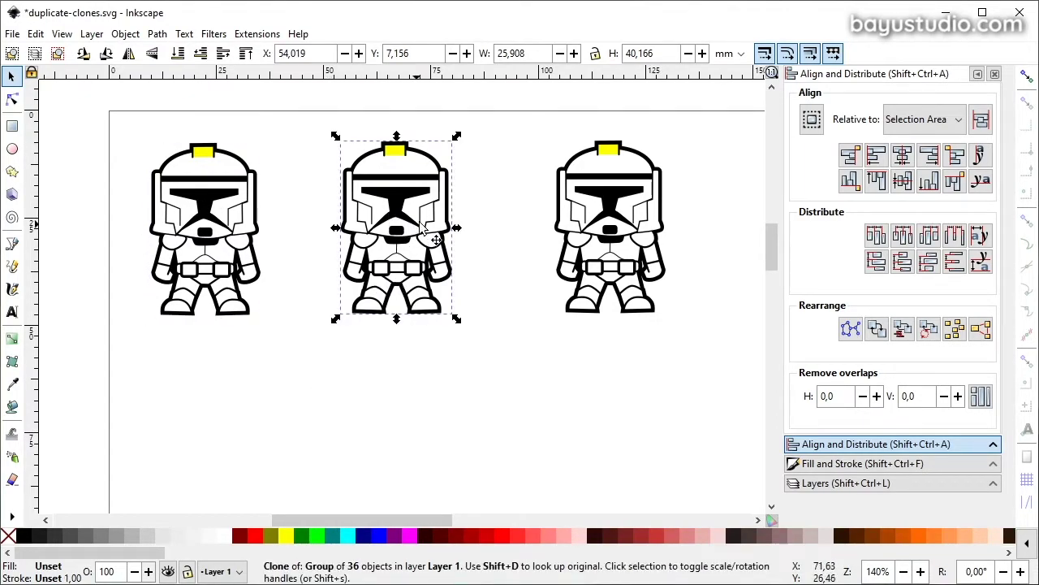
click(615, 214)
click(416, 226)
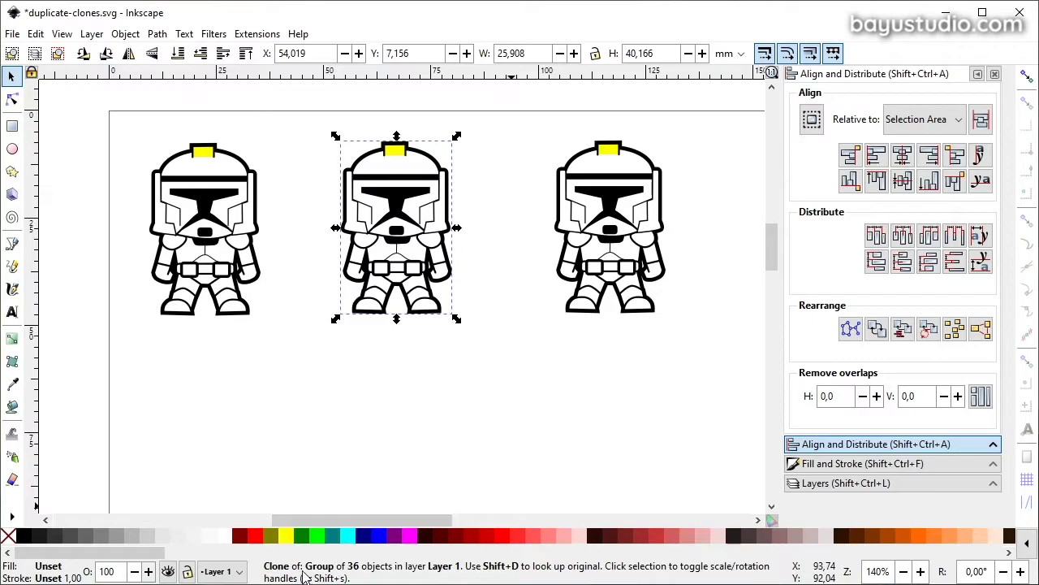
click(231, 271)
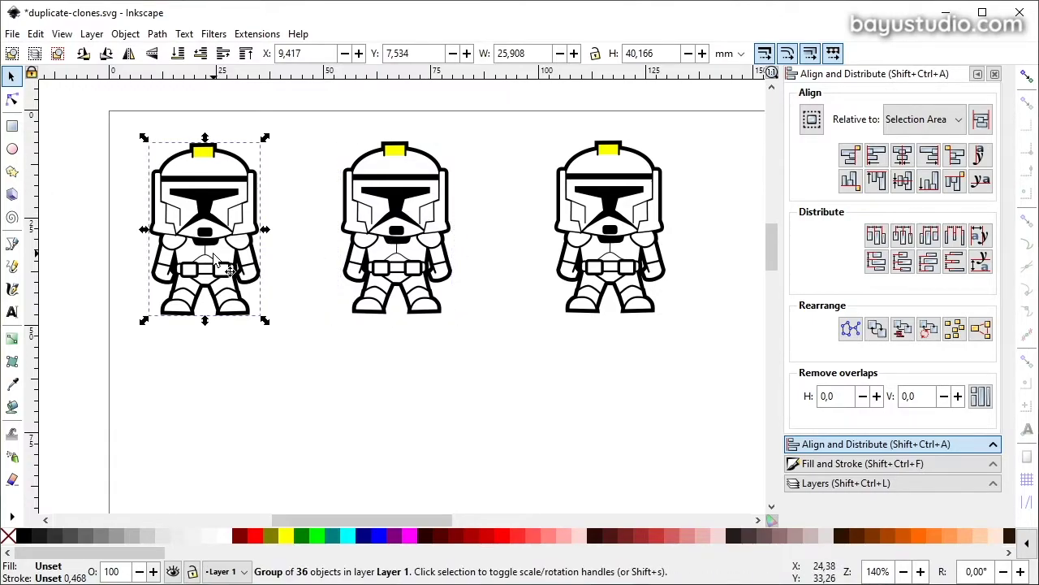
Step: Select the middle clone and look up its original twice
click(378, 237)
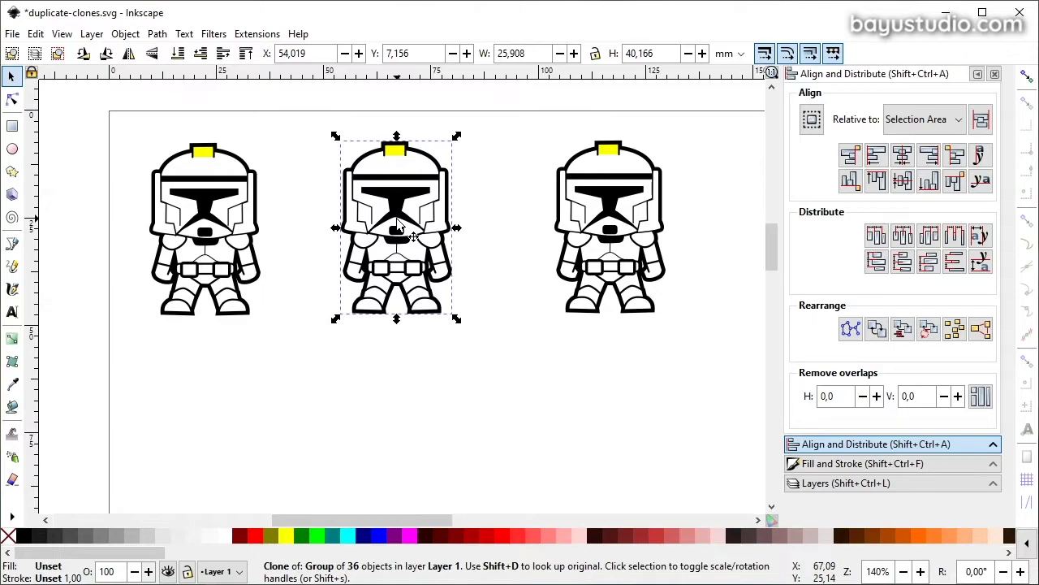
key(shift+d)
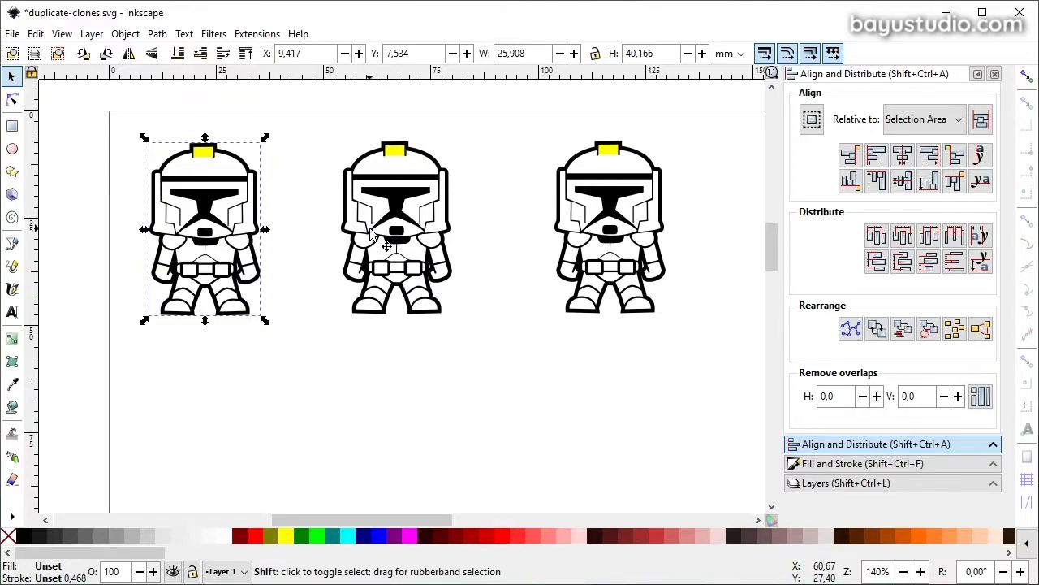
click(389, 214)
key(shift+d)
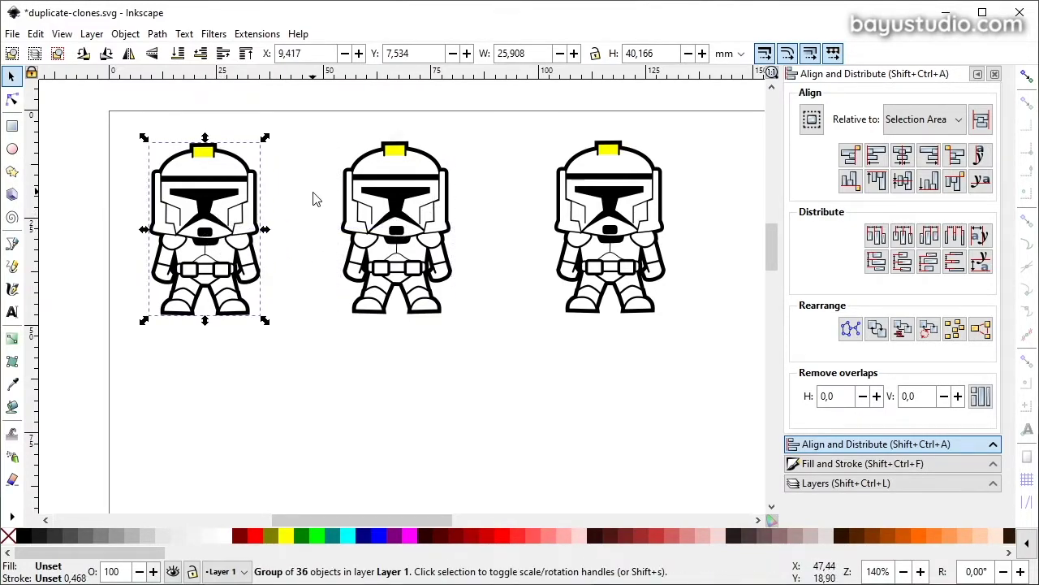
Step: Move the rightmost clone to about X 96.7 mm, Y 39.3 mm, and look up its original
click(634, 170)
drag(635, 170, 622, 384)
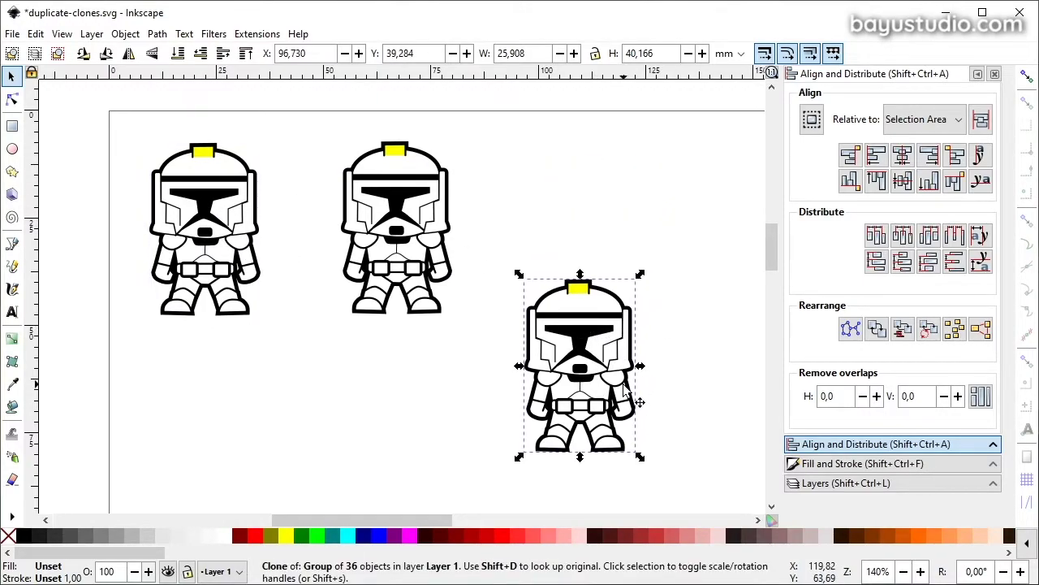
key(shift)
key(shift+d)
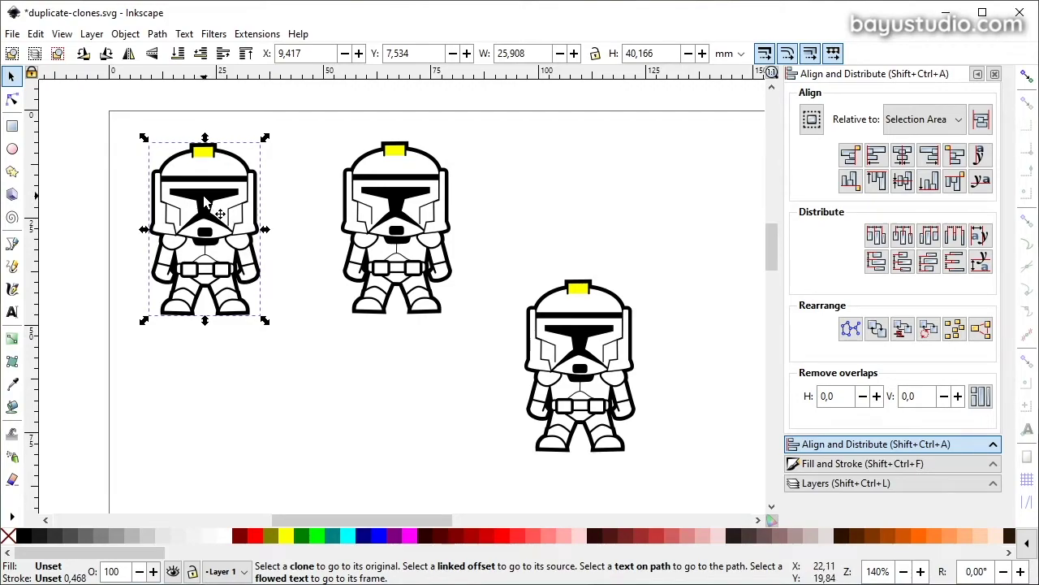
Step: Fill the original trooper's helmet crest with white inside its group, deselect it and save the document
double_click(204, 159)
click(202, 152)
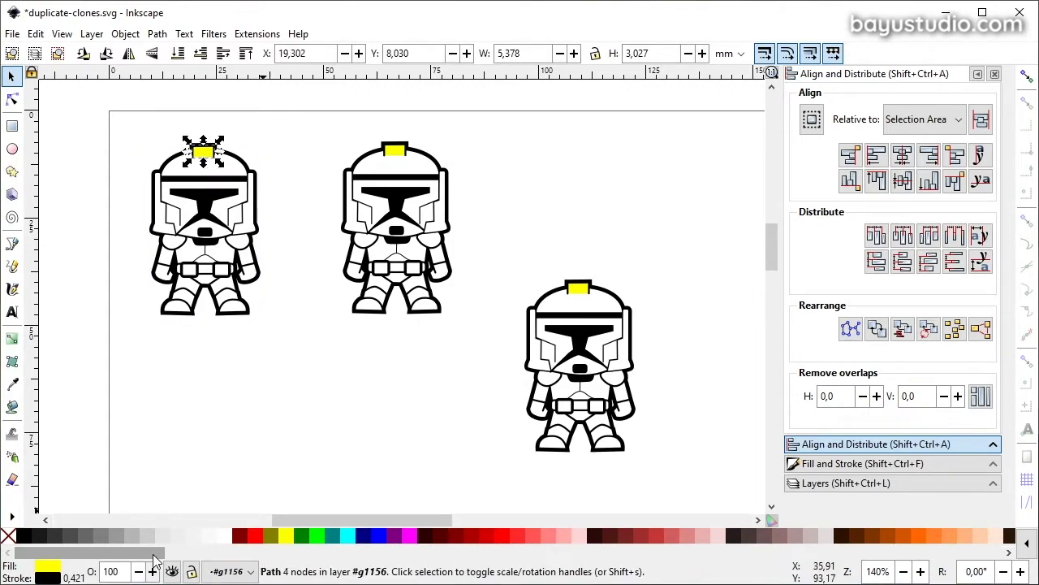
click(227, 536)
click(276, 359)
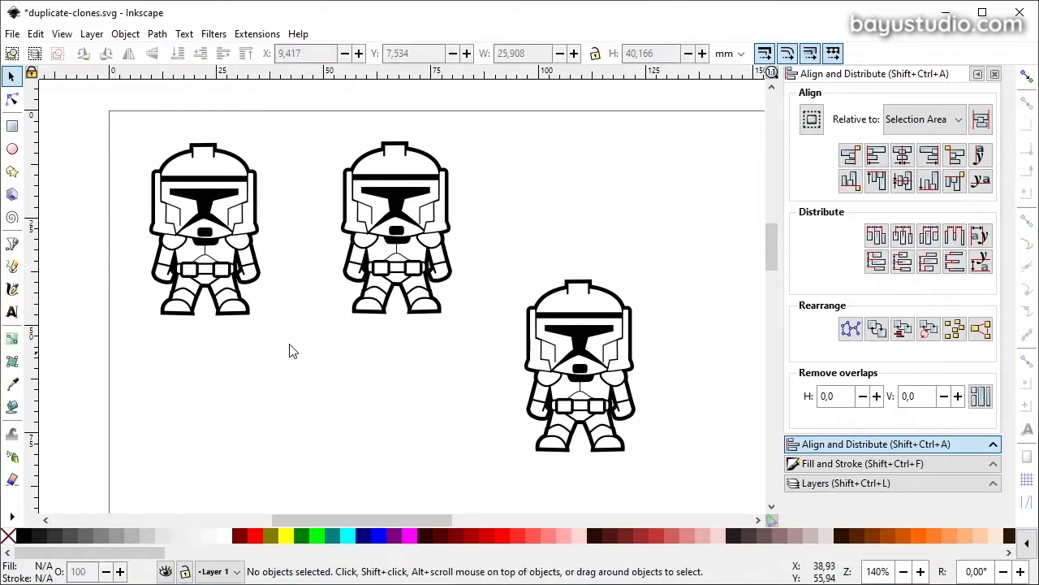
key(ctrl+s)
Step: Try moving a visor node inside the original trooper's group to about X 18.5 mm, Y 22.6 mm, and undo the move
click(225, 234)
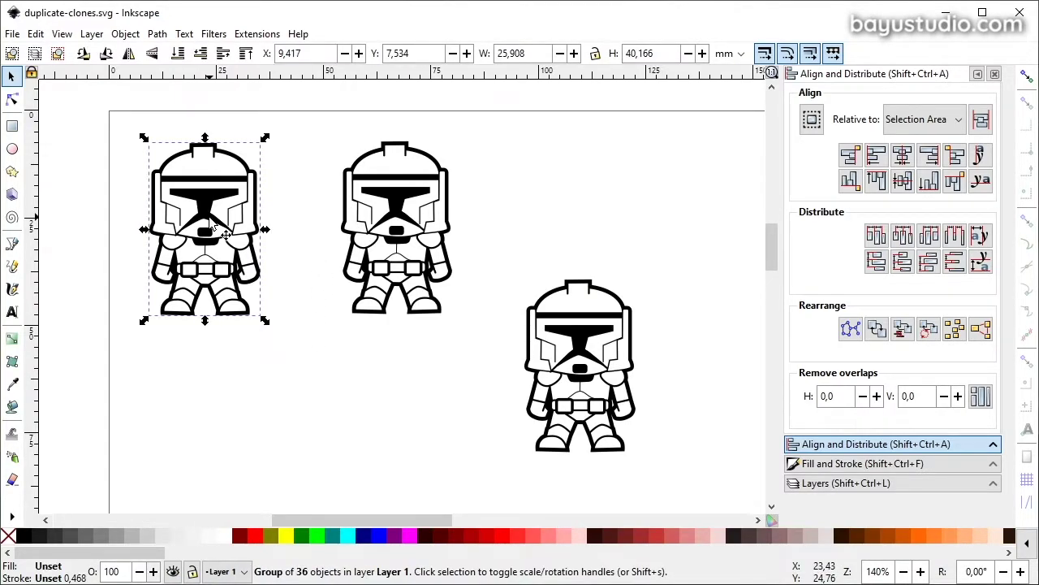
double_click(197, 157)
click(236, 172)
double_click(235, 172)
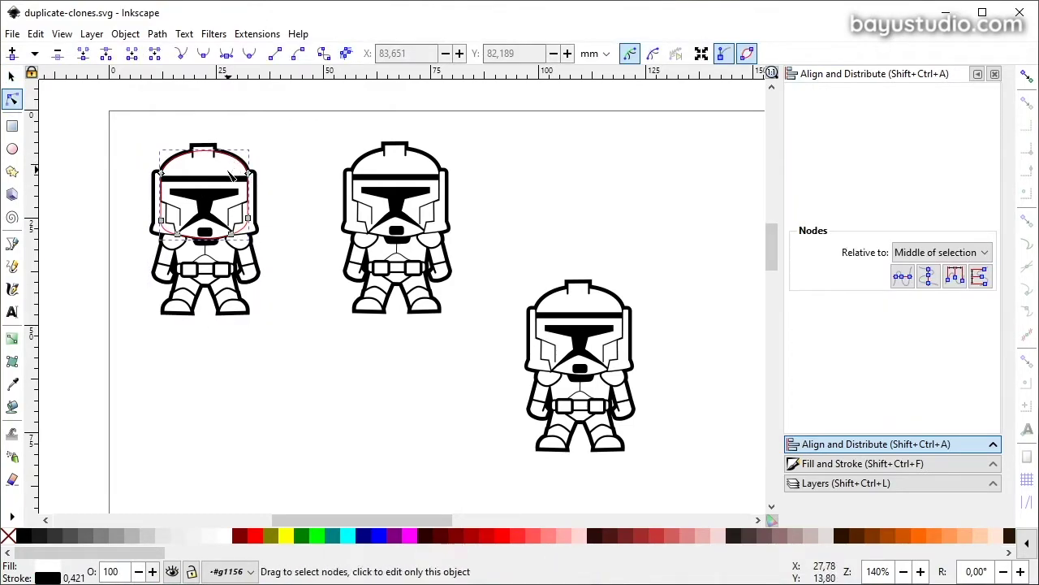
click(202, 203)
drag(202, 204, 193, 212)
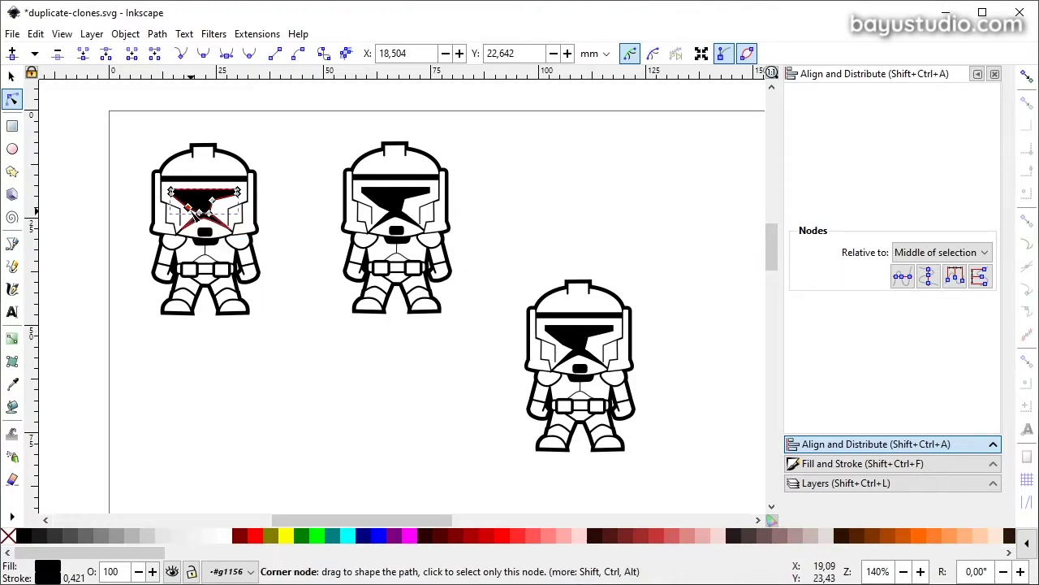
key(ctrl+z)
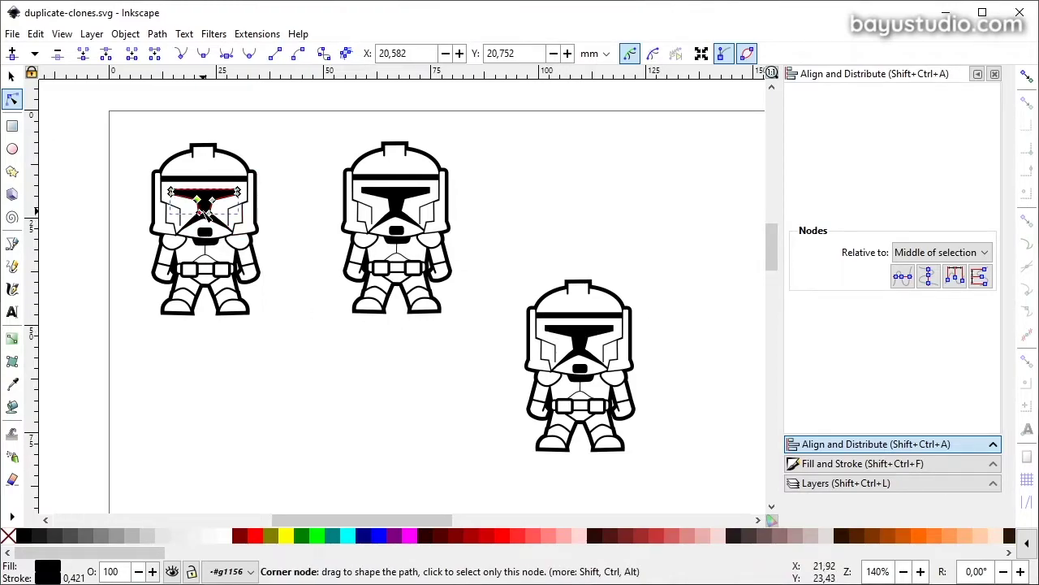
key(s)
click(273, 252)
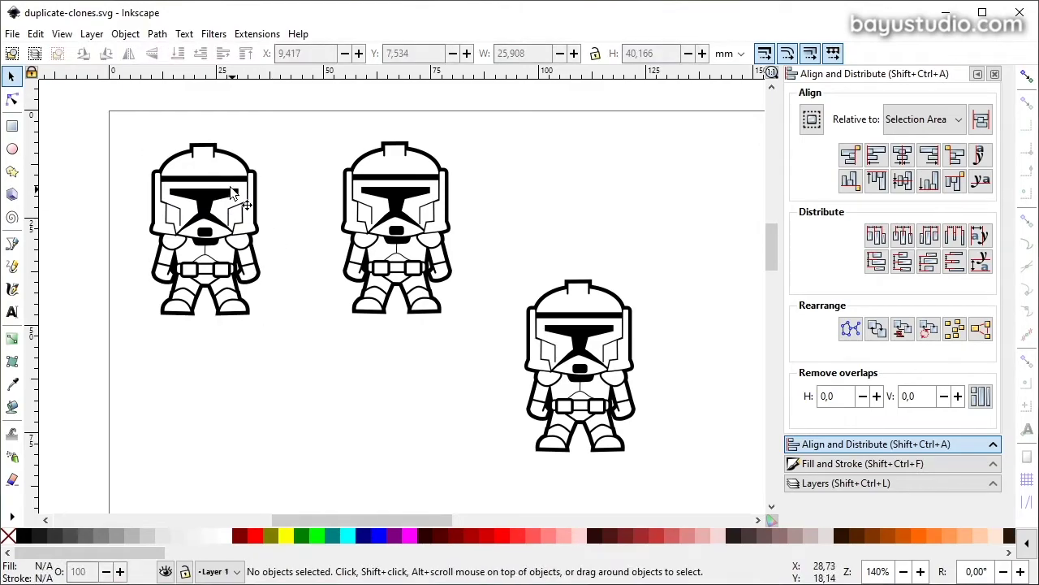
Step: Try to enter the middle clone for editing, compare by selecting the black helmet band inside the original's group, and deselect
click(409, 188)
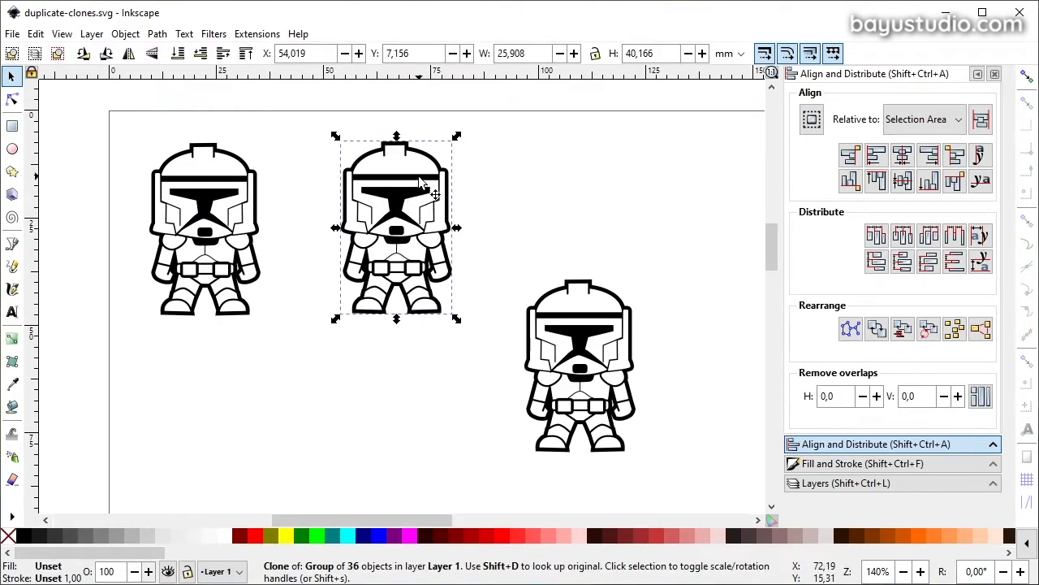
click(420, 183)
click(420, 183)
double_click(218, 174)
click(217, 177)
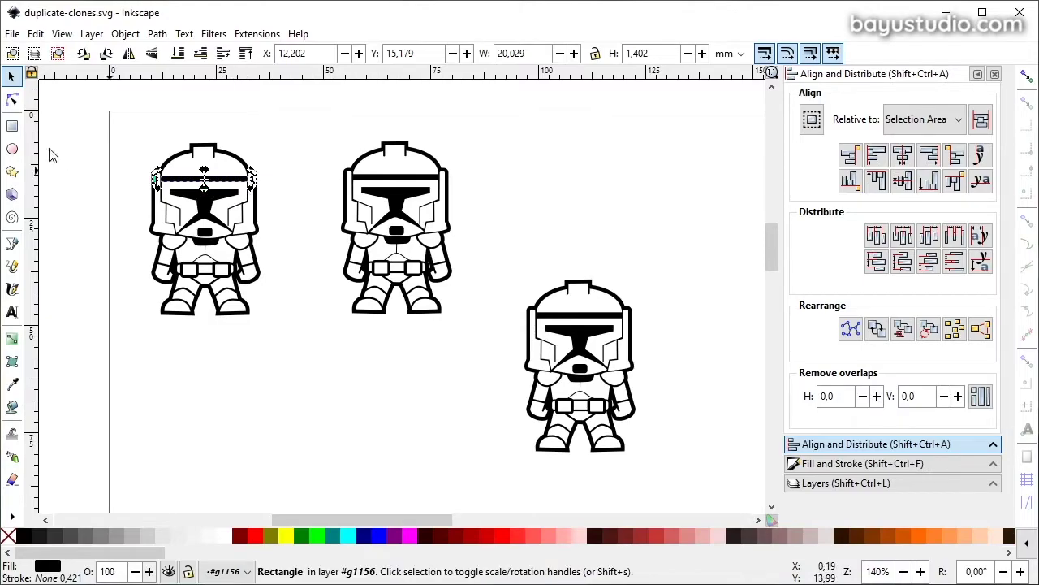
double_click(329, 165)
click(333, 163)
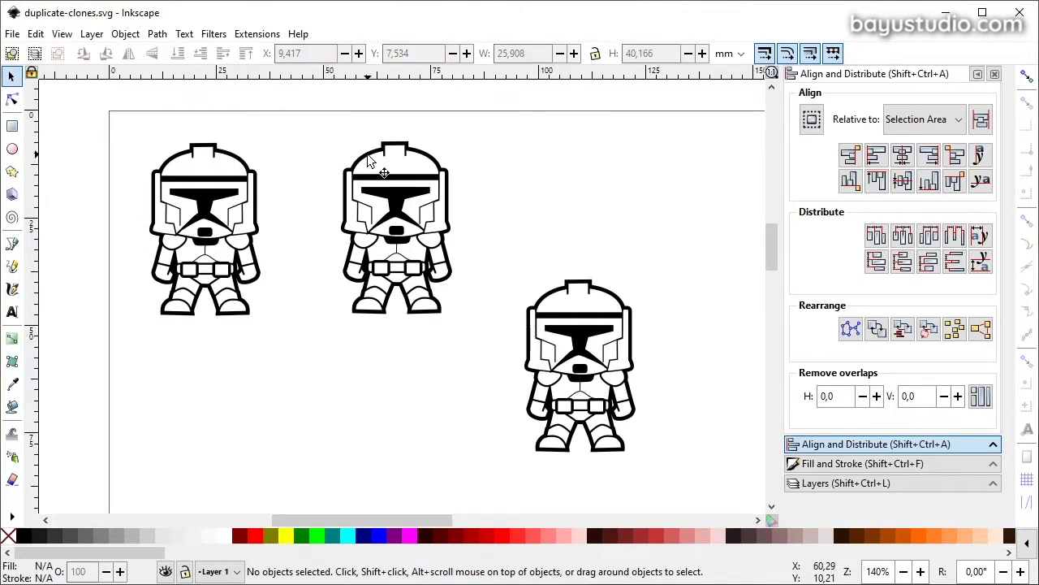
Step: Rotate the middle clone clockwise and skew it sideways until it measures about 33.4 × 42.4 mm
click(383, 190)
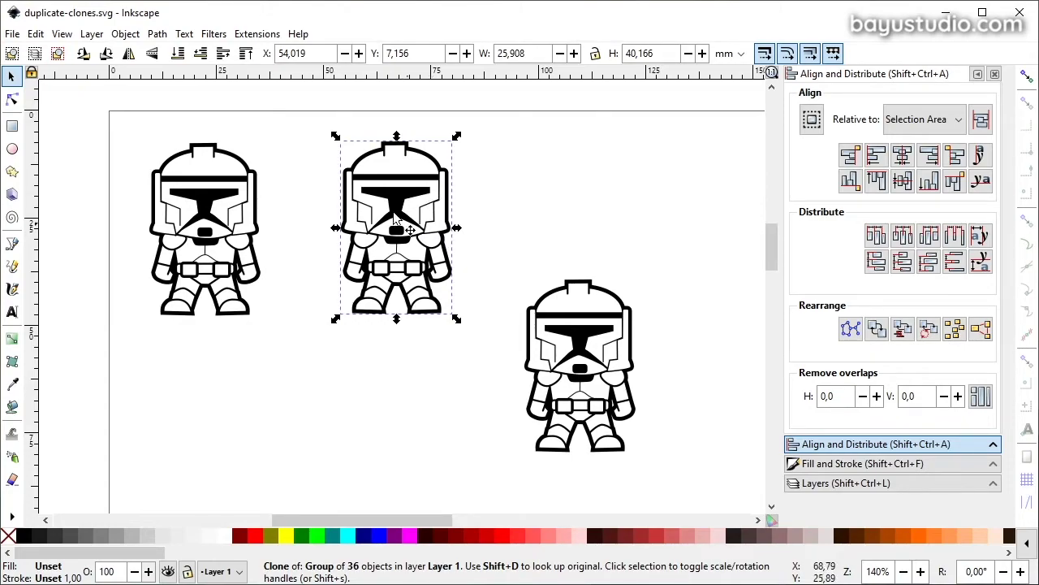
mouse_move(457, 138)
mouse_down()
mouse_move(476, 123)
mouse_move(464, 153)
mouse_move(457, 133)
mouse_move(462, 146)
mouse_up()
click(409, 155)
mouse_move(400, 134)
mouse_down()
mouse_move(452, 134)
mouse_move(422, 135)
mouse_up()
click(396, 199)
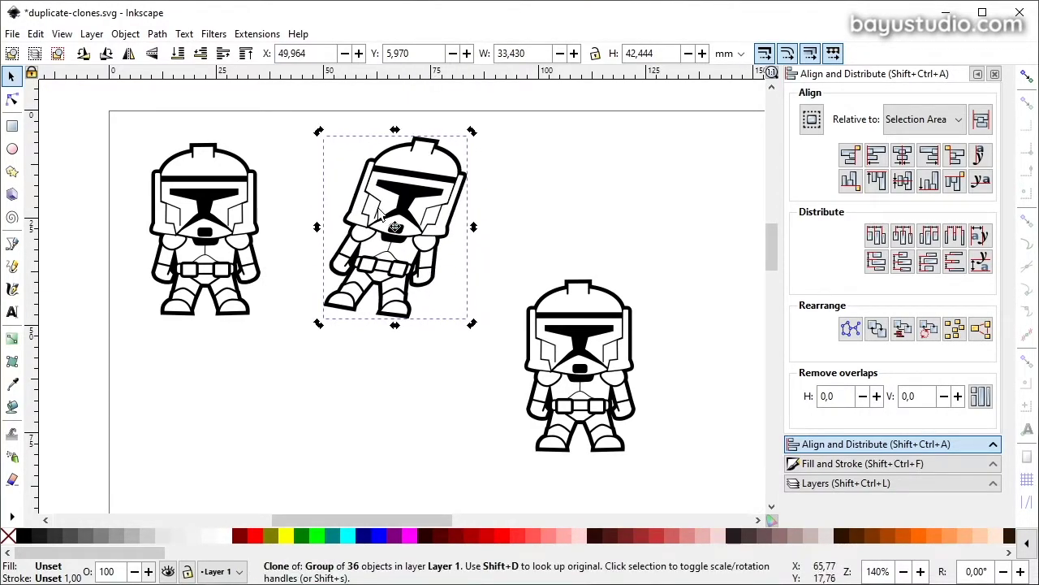
Step: Set the tilted clone's opacity to about 33.7% and its blur to about 13.6%
click(838, 466)
mouse_move(878, 410)
mouse_down()
mouse_move(824, 407)
mouse_move(840, 403)
mouse_up()
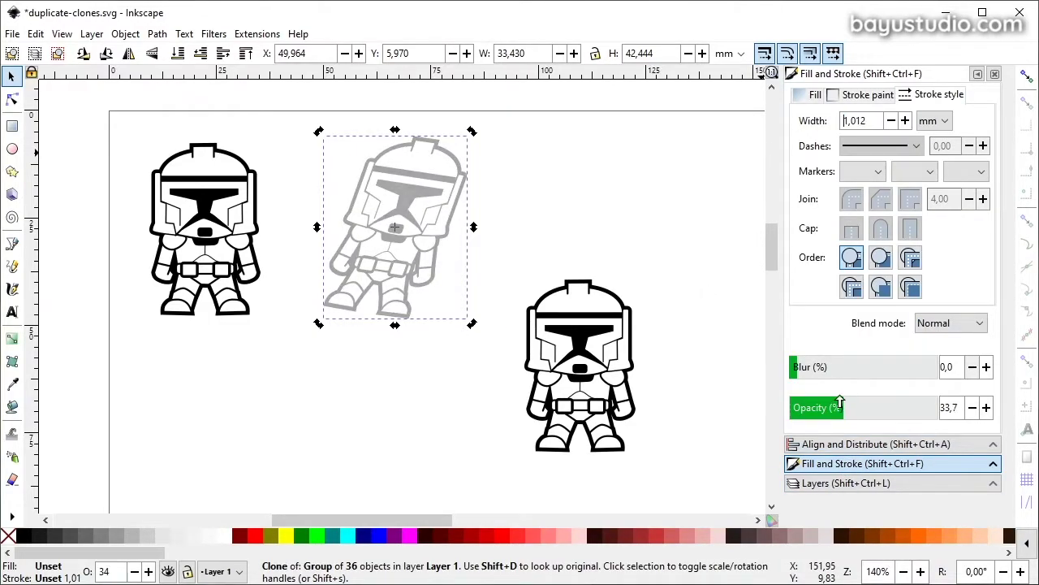
drag(812, 370, 844, 367)
mouse_move(404, 201)
mouse_down()
mouse_move(436, 219)
mouse_move(405, 204)
mouse_up()
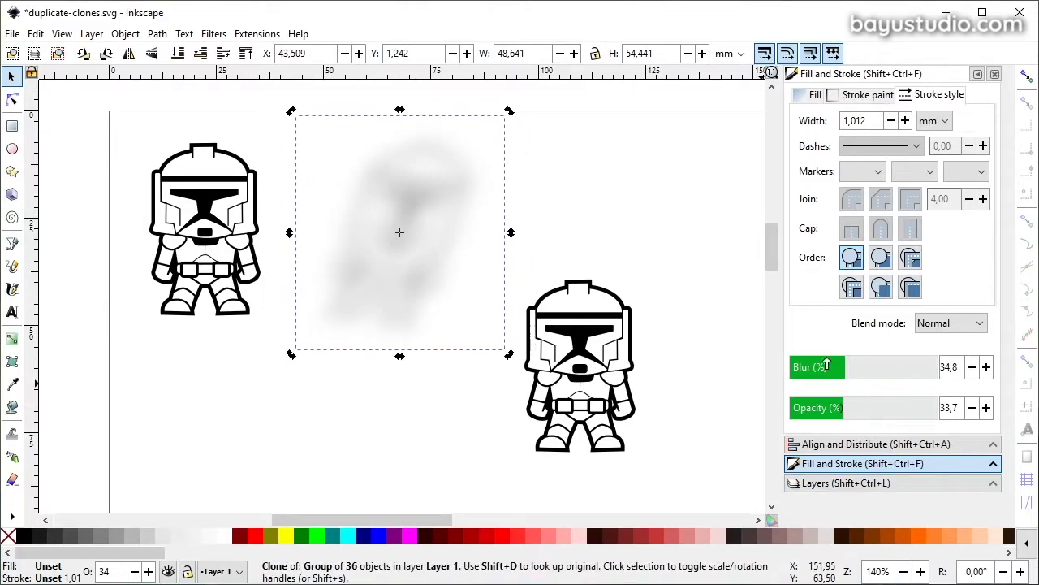
drag(825, 365, 815, 367)
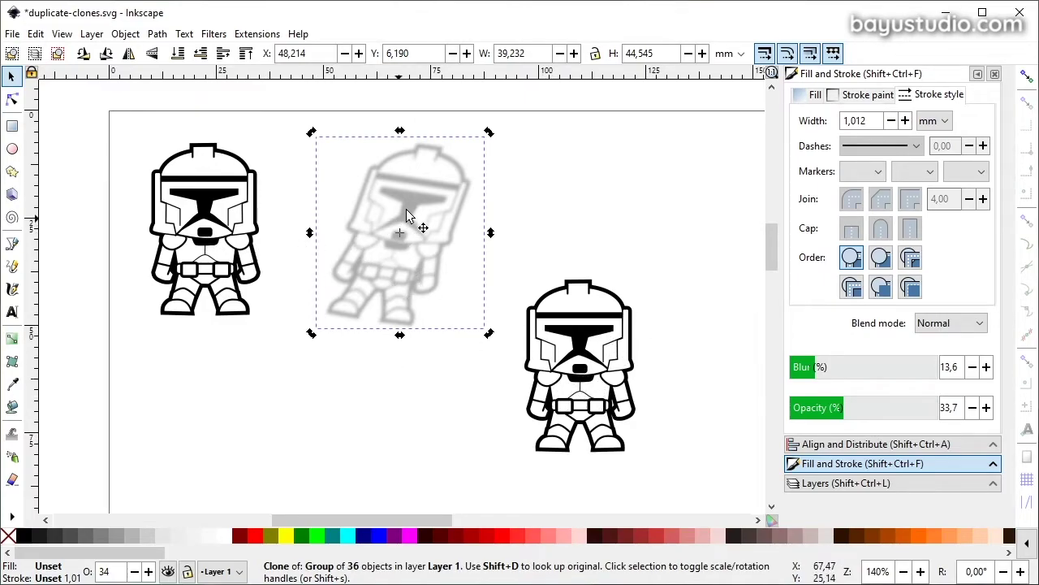
Step: Reposition the blurred clone at about X 45.6 mm, Y 5.1 mm, keeping it selected
drag(380, 214, 406, 221)
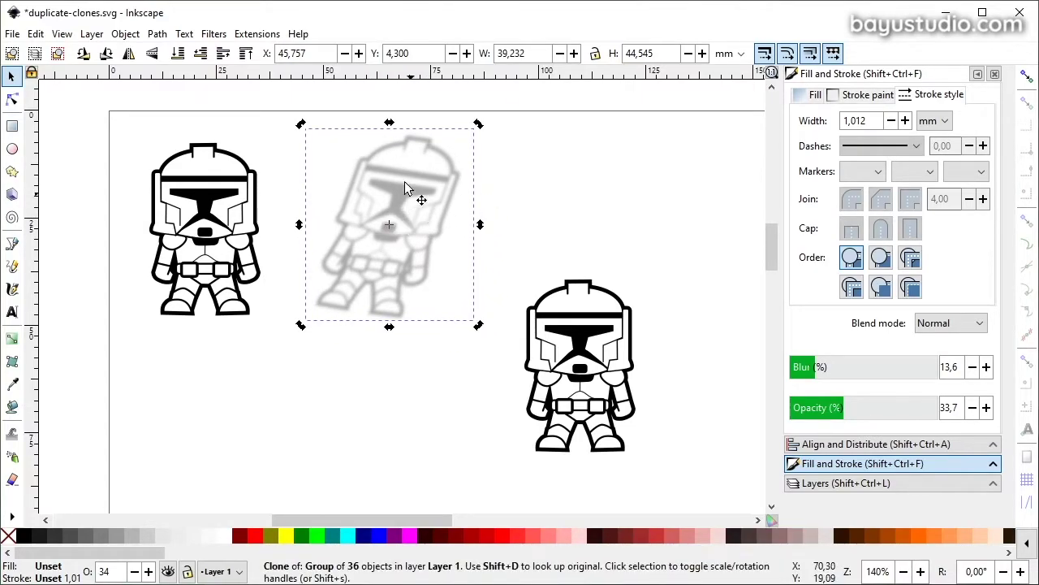
drag(400, 200, 404, 208)
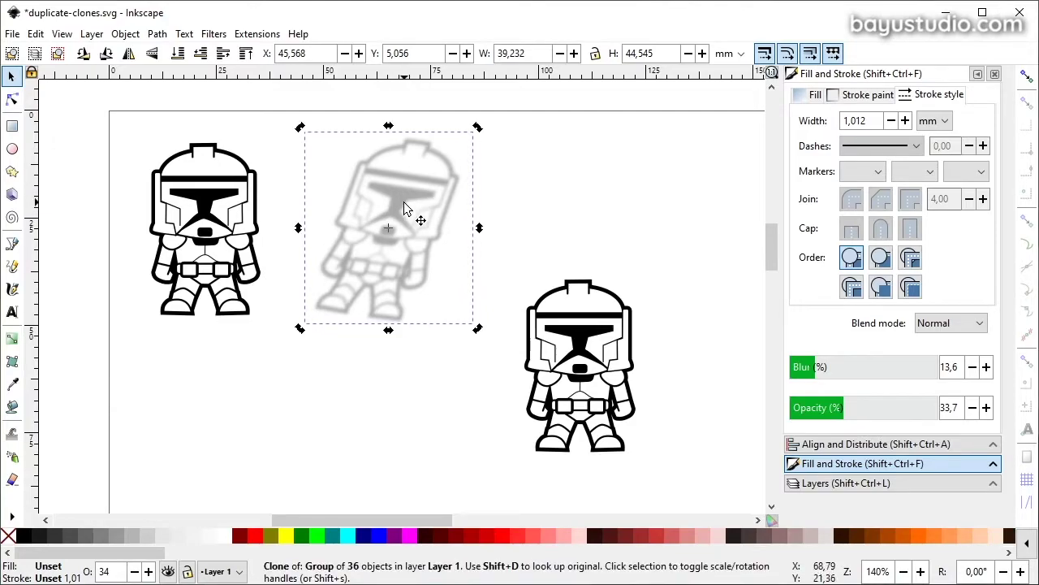
click(418, 244)
click(395, 200)
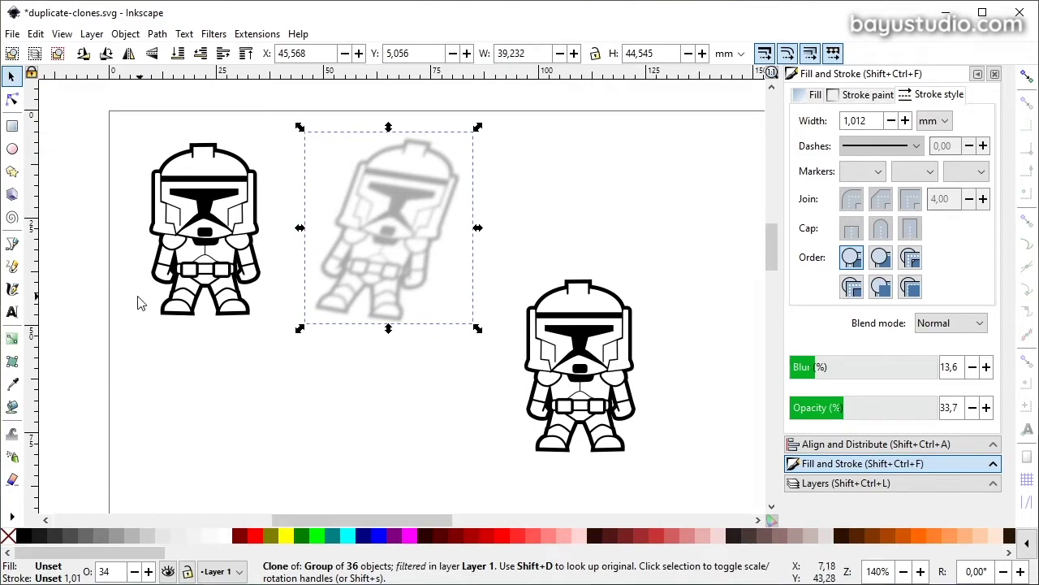
Step: Select the original, the blurred clone and the other clone in turn to compare their descriptions, then deselect
click(210, 221)
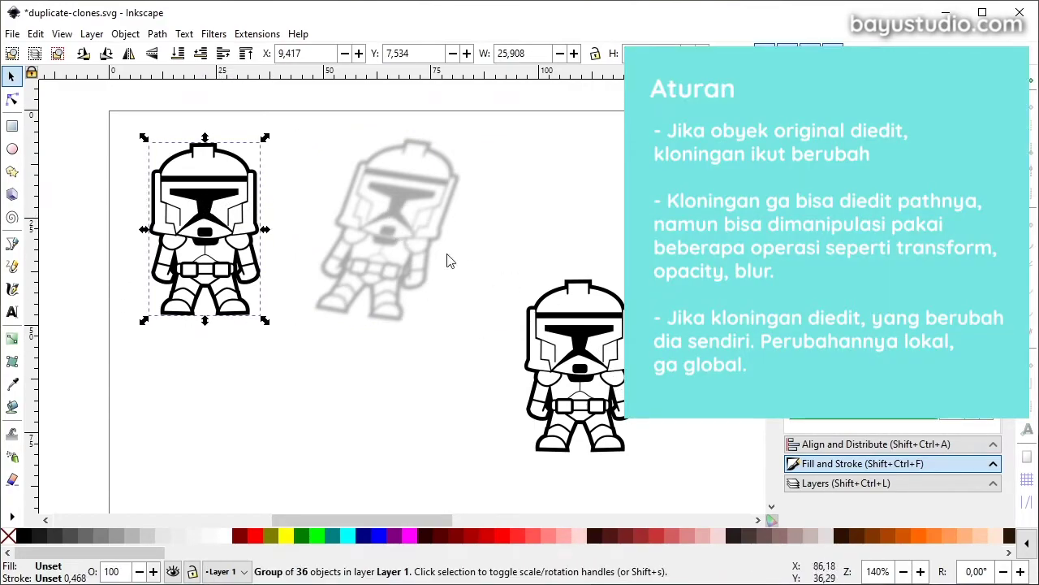
click(392, 235)
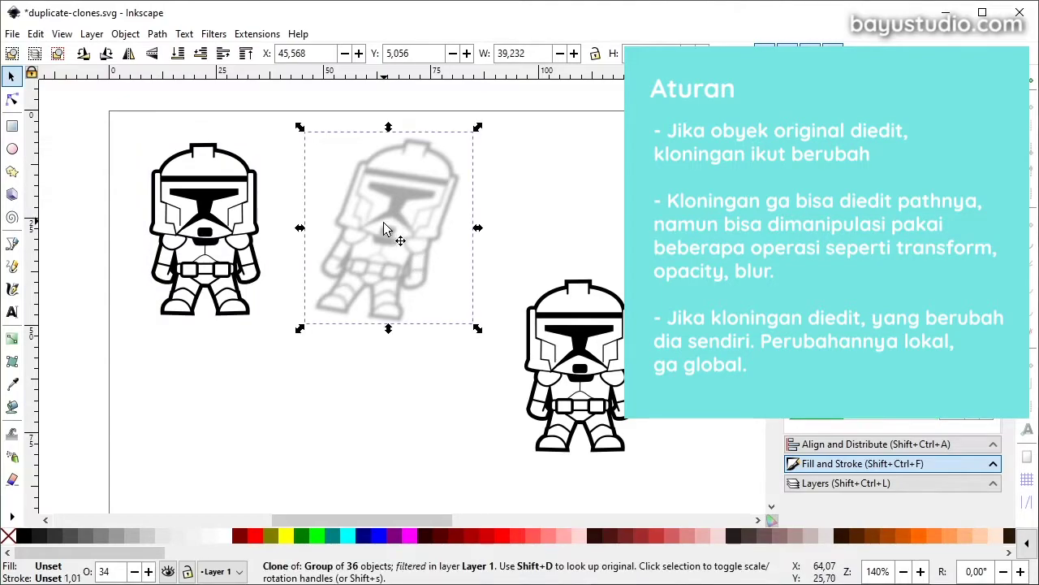
click(514, 341)
click(577, 343)
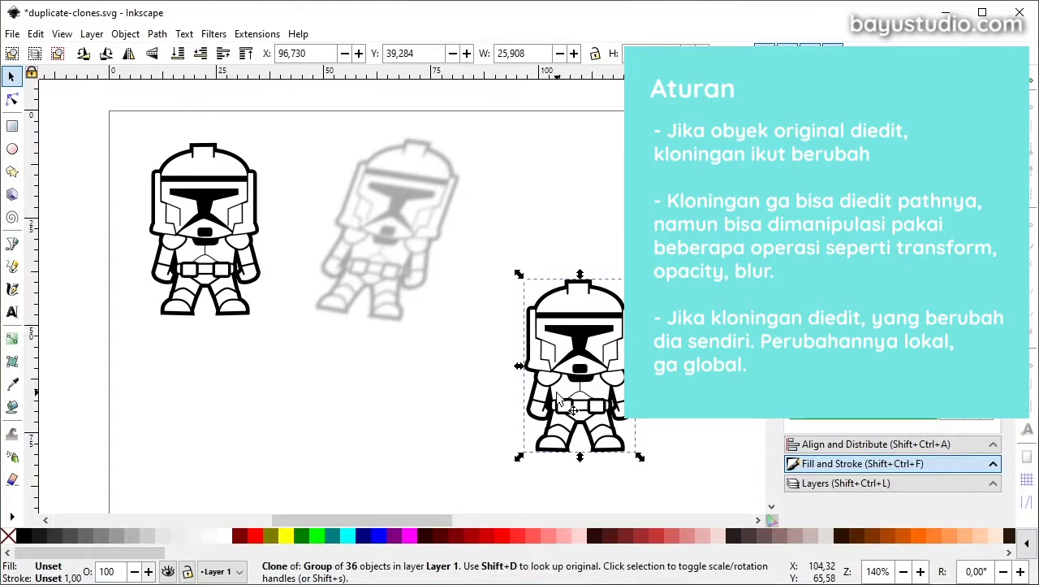
click(395, 232)
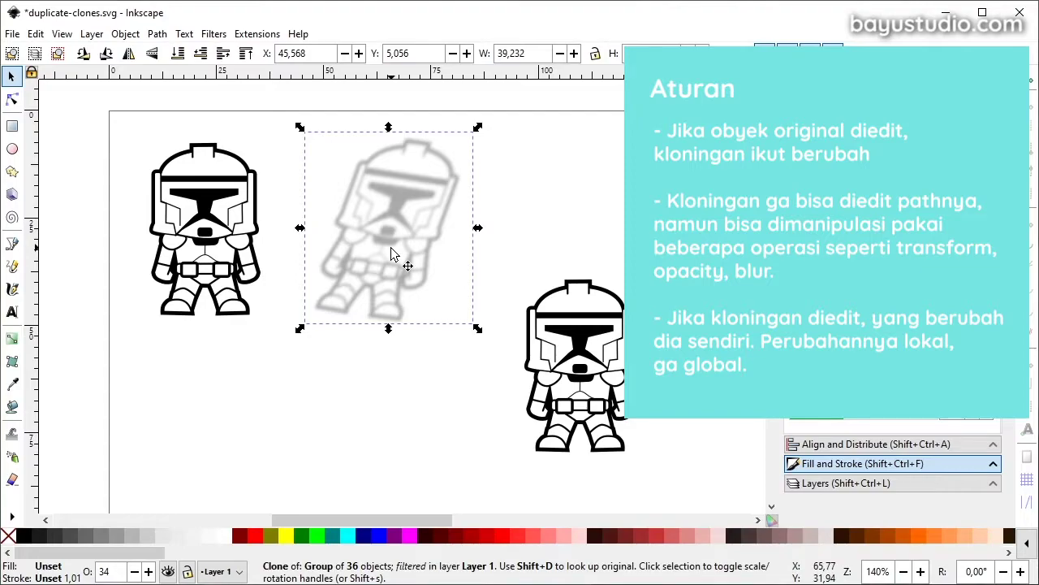
scroll(385, 282, down, 2)
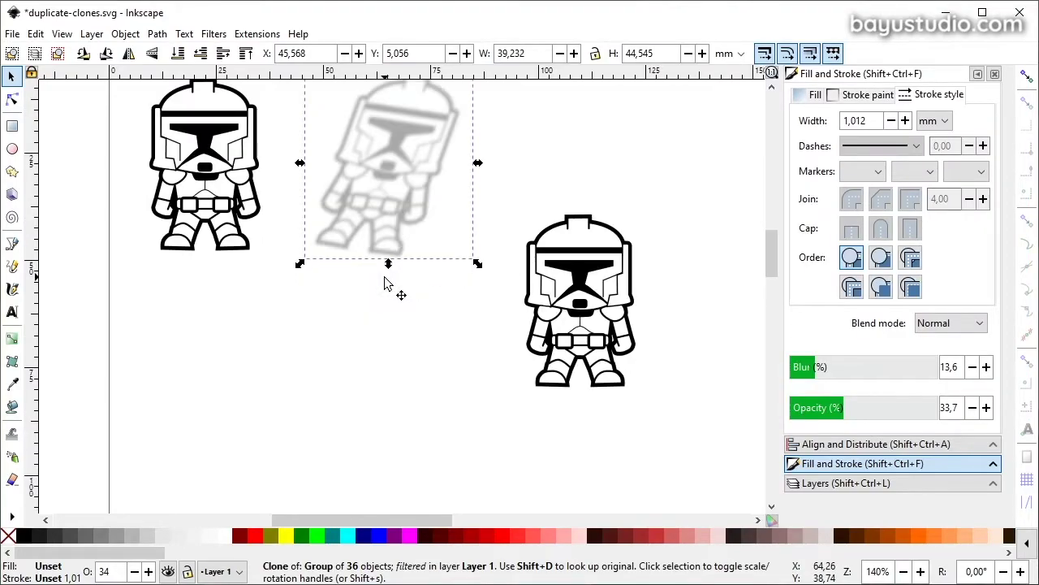
scroll(385, 282, up, 1)
click(388, 297)
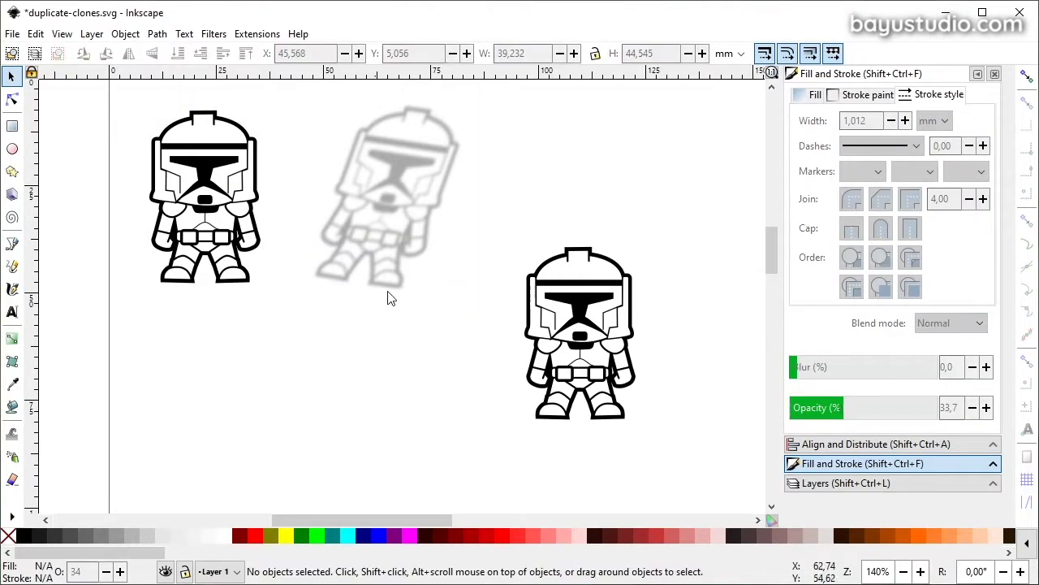
Step: Enlarge the blurred clone to about 48.4 × 56.3 mm and place it at about X 44.7 mm, Y 9.4 mm
click(410, 204)
mouse_move(390, 183)
mouse_down()
mouse_move(399, 248)
mouse_move(393, 238)
mouse_up()
drag(487, 361, 523, 404)
mouse_move(394, 257)
mouse_down()
mouse_move(382, 240)
mouse_move(389, 220)
mouse_up()
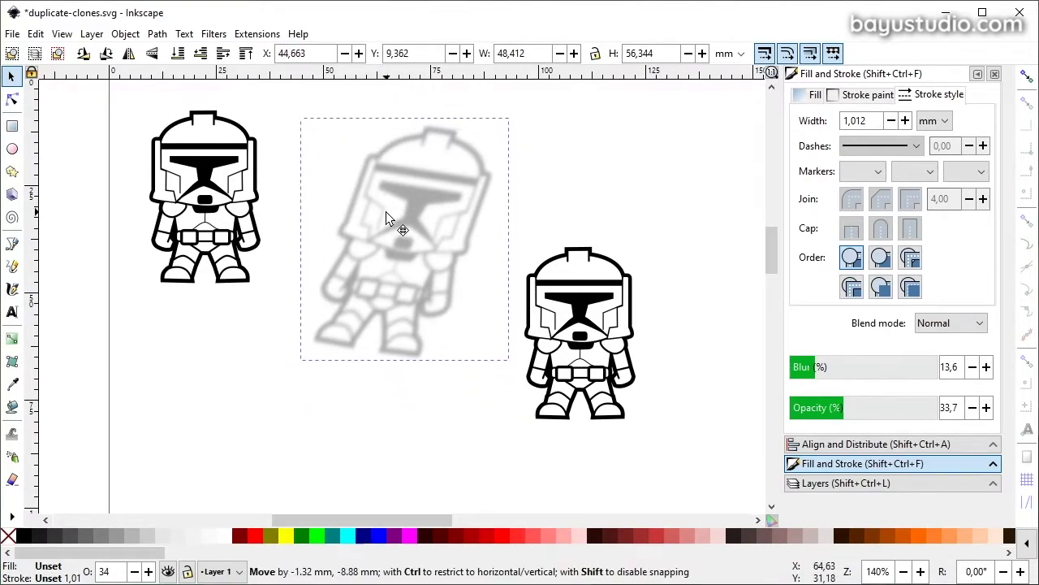
Step: Inside the original's group, move the visor's left inner node to about X 19.1 mm, Y 21.1 mm, then return it near its earlier position
click(205, 171)
double_click(205, 171)
click(205, 166)
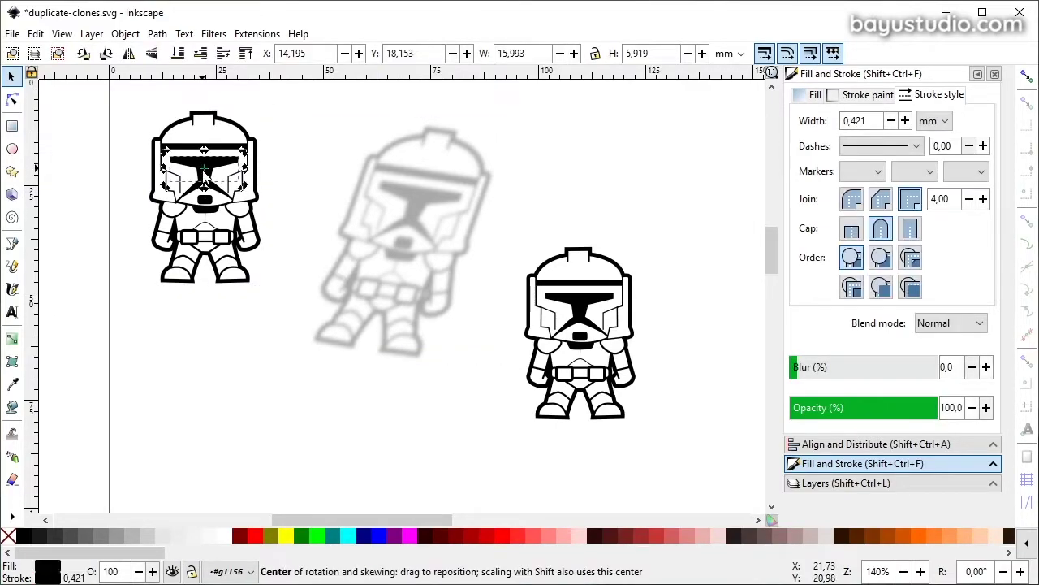
click(12, 98)
drag(199, 169, 192, 171)
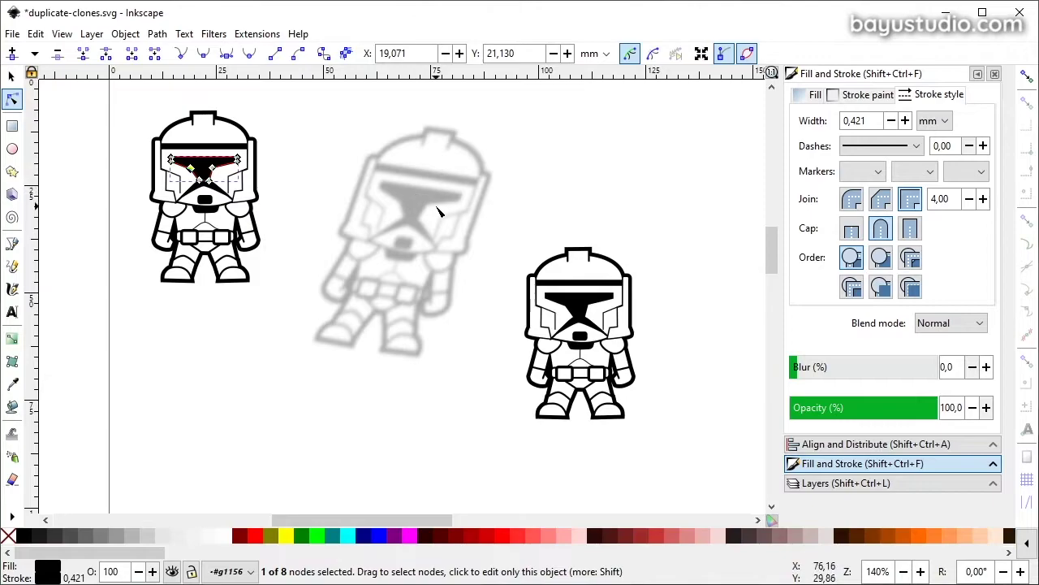
drag(191, 169, 196, 165)
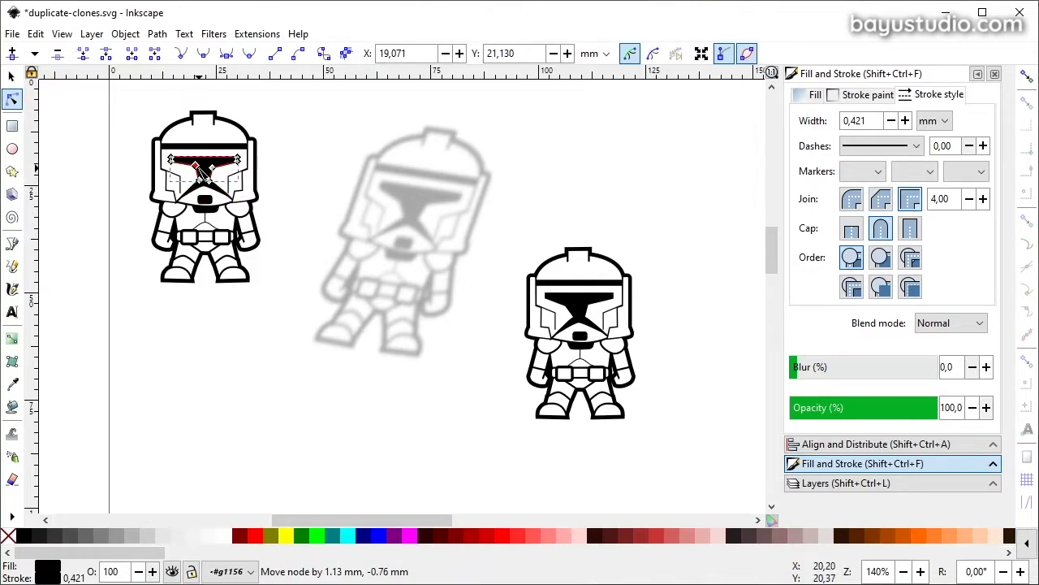
Step: Select all 36 objects inside the original trooper's group and enlarge them together to about 31.6 × 46.6 mm
click(12, 75)
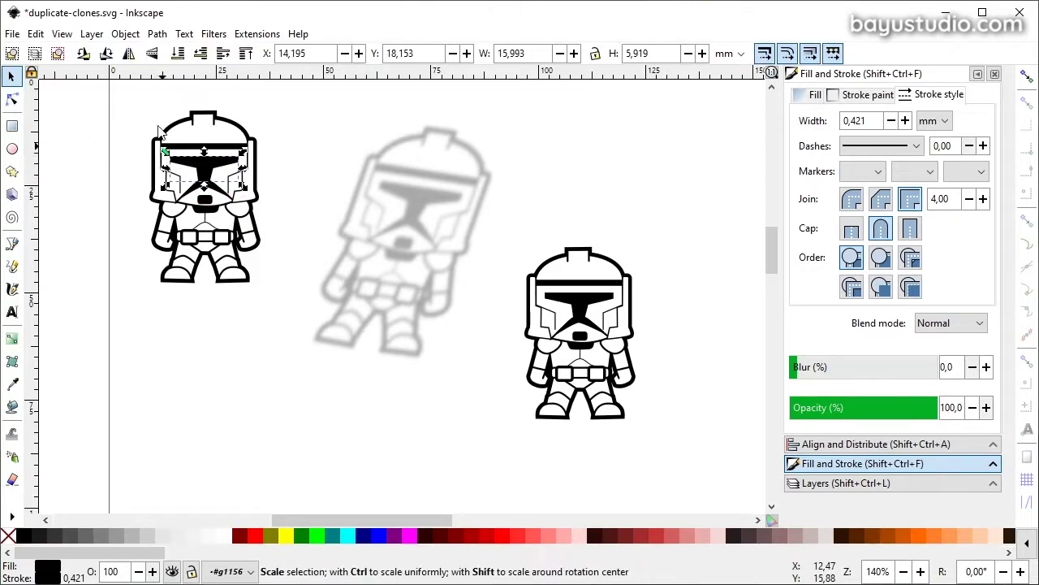
drag(275, 294, 273, 292)
drag(263, 289, 291, 316)
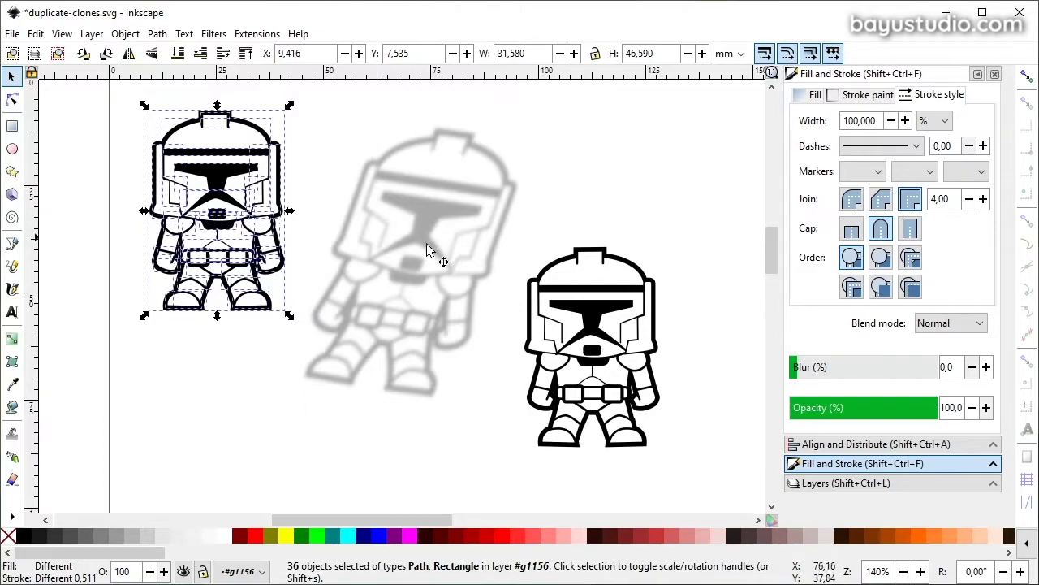
Step: Shrink all 36 objects inside the original trooper's group to about 26.3 × 37.5 mm, then deselect them
drag(290, 316, 268, 278)
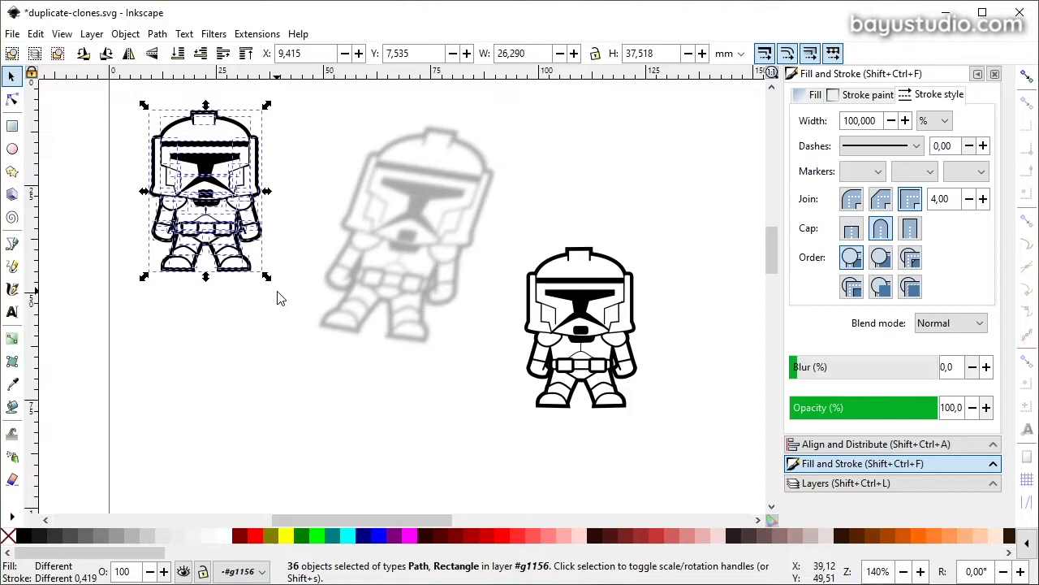
click(277, 298)
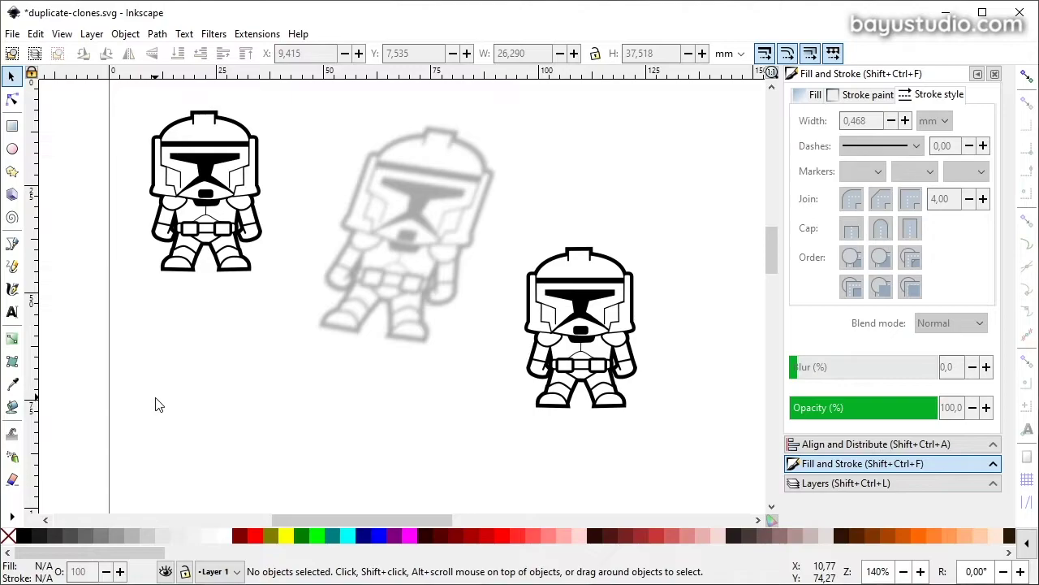
scroll(224, 360, down, 1)
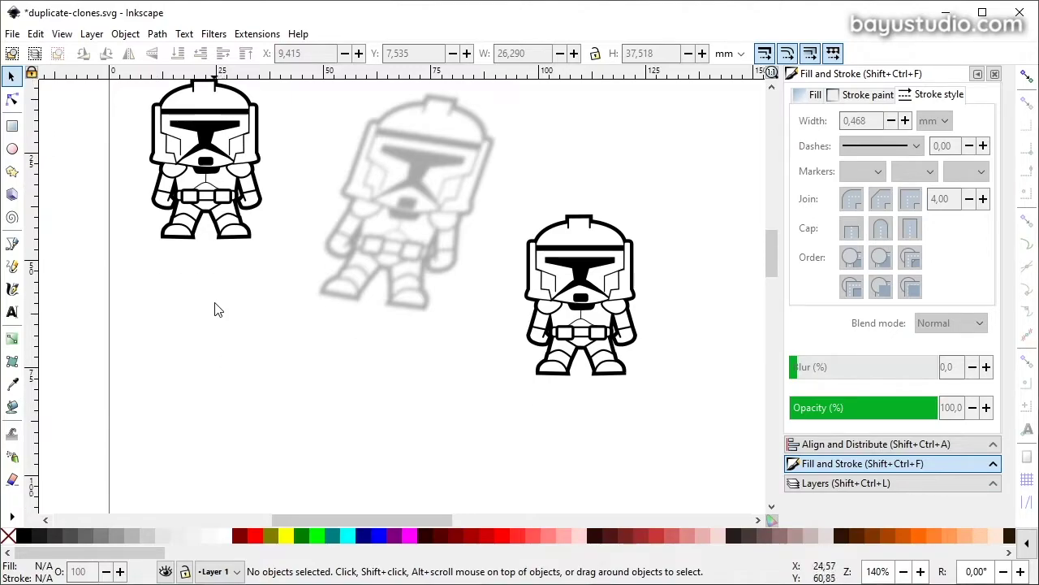
Step: Move the original trooper to about X 15.8 mm, Y 37.6 mm and the unblurred clone beside it at about X 53.4 mm, Y 36.8 mm
double_click(212, 175)
click(210, 173)
click(132, 158)
drag(249, 150, 276, 278)
mouse_move(580, 284)
mouse_down()
mouse_move(430, 284)
mouse_move(394, 272)
mouse_up()
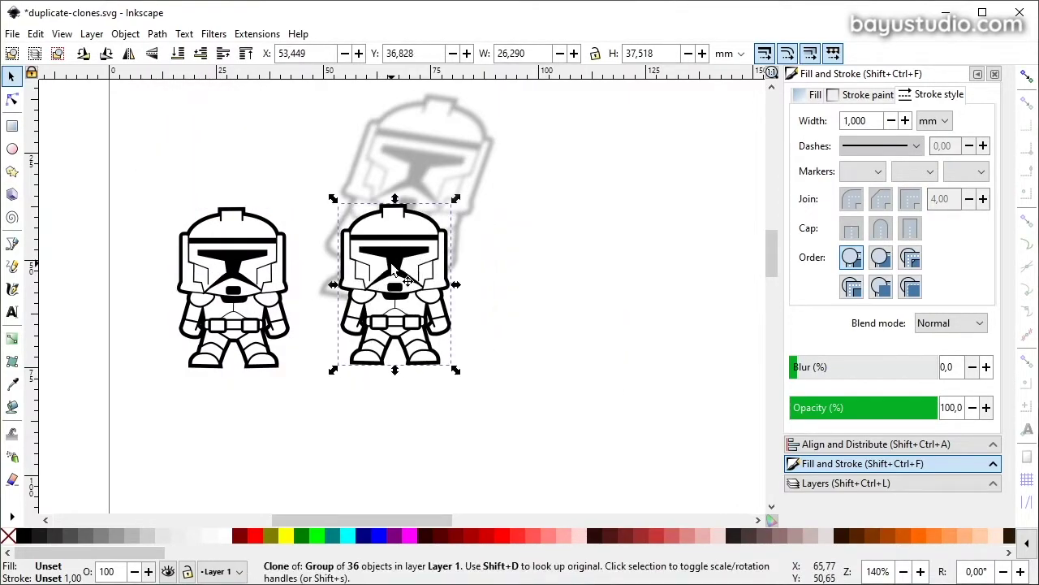
Step: Look up the unblurred clone's original, then move the blurred clone to about X 83.1 mm, Y 16.8 mm
key(shift+d)
click(396, 171)
mouse_move(429, 171)
mouse_down()
mouse_move(581, 180)
mouse_move(605, 194)
mouse_up()
scroll(419, 303, down, 2)
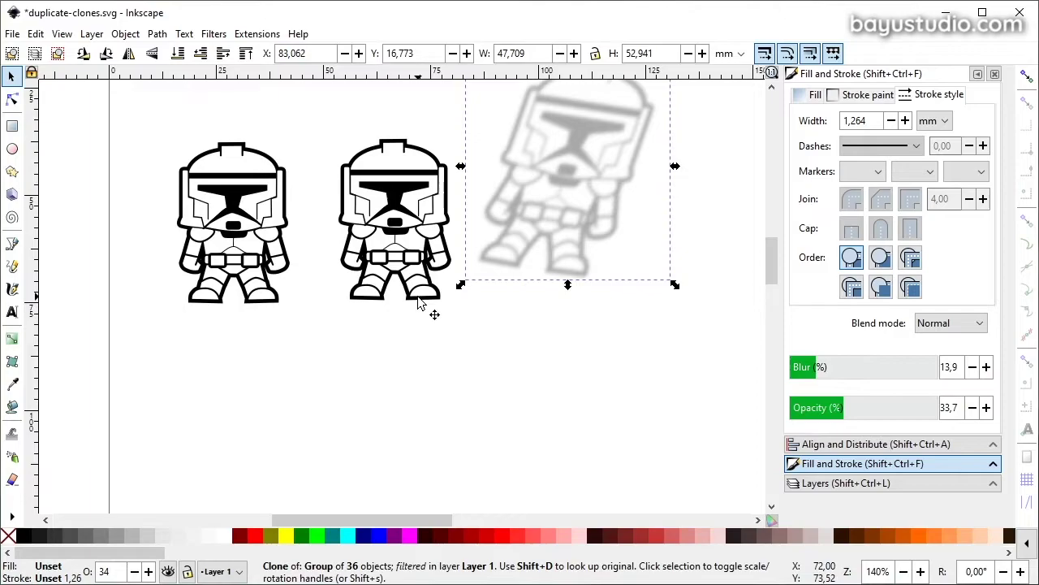
Step: Duplicate the unblurred clone and place the copy below it at about X 40.0 mm, Y 79.7 mm
click(419, 302)
click(401, 214)
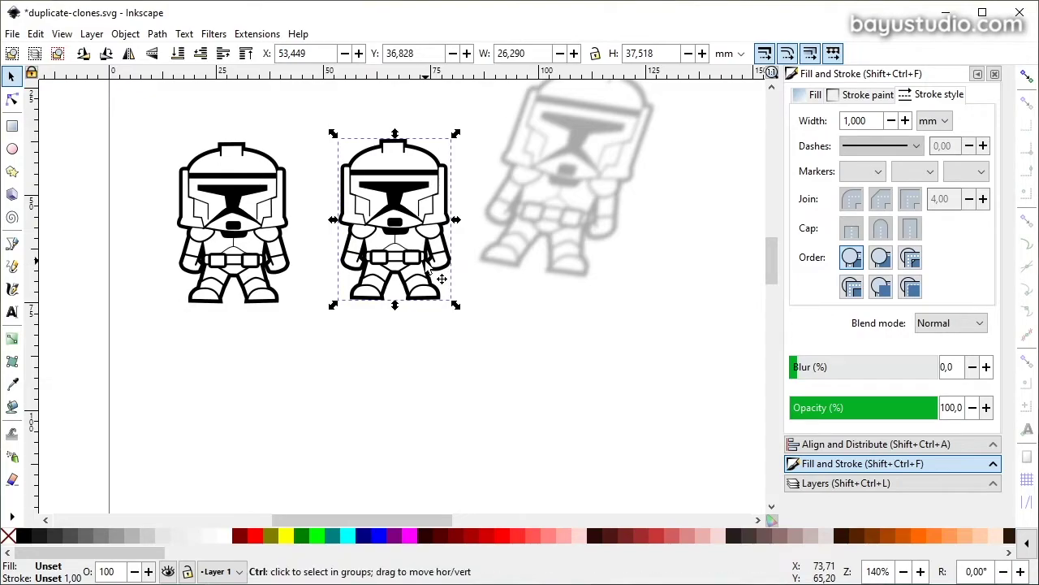
key(ctrl+d)
mouse_move(396, 185)
mouse_down()
mouse_move(395, 149)
mouse_move(316, 382)
mouse_move(334, 406)
mouse_move(346, 394)
mouse_up()
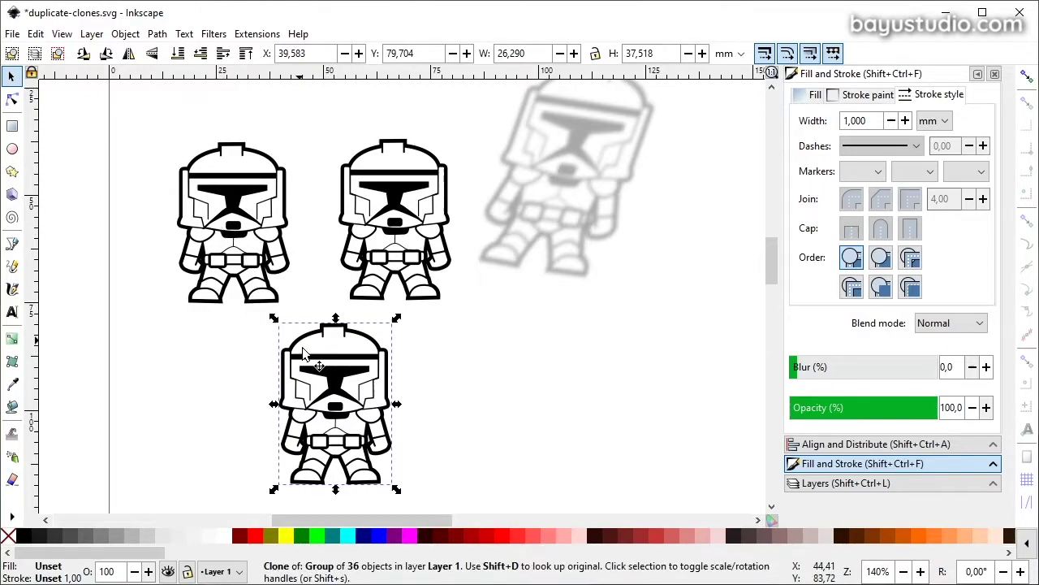
drag(337, 379, 339, 380)
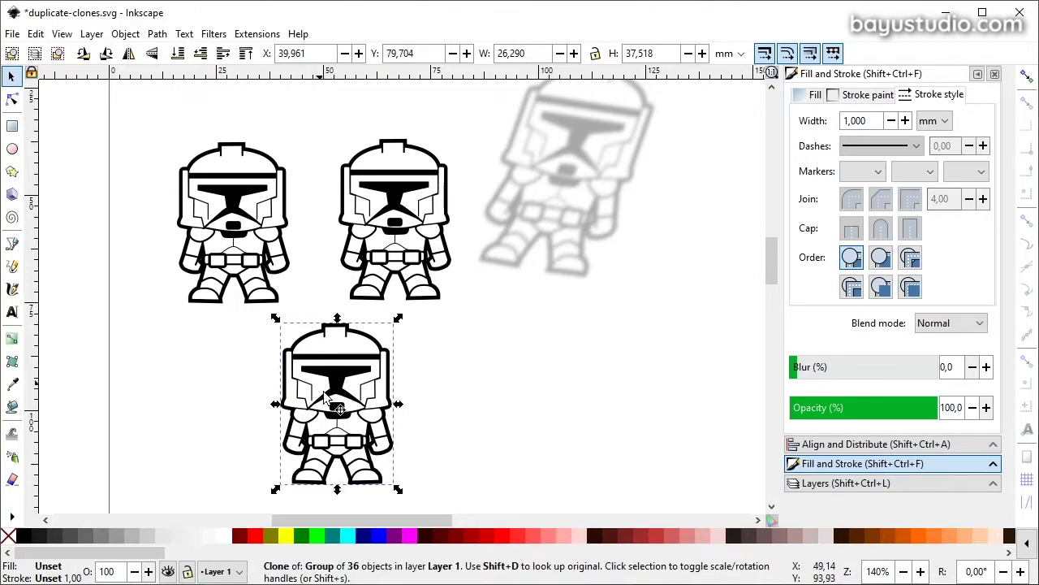
Step: Look up the original of the duplicated clone, then move the duplicate beneath the blurred clone and deselect it
key(shift+d)
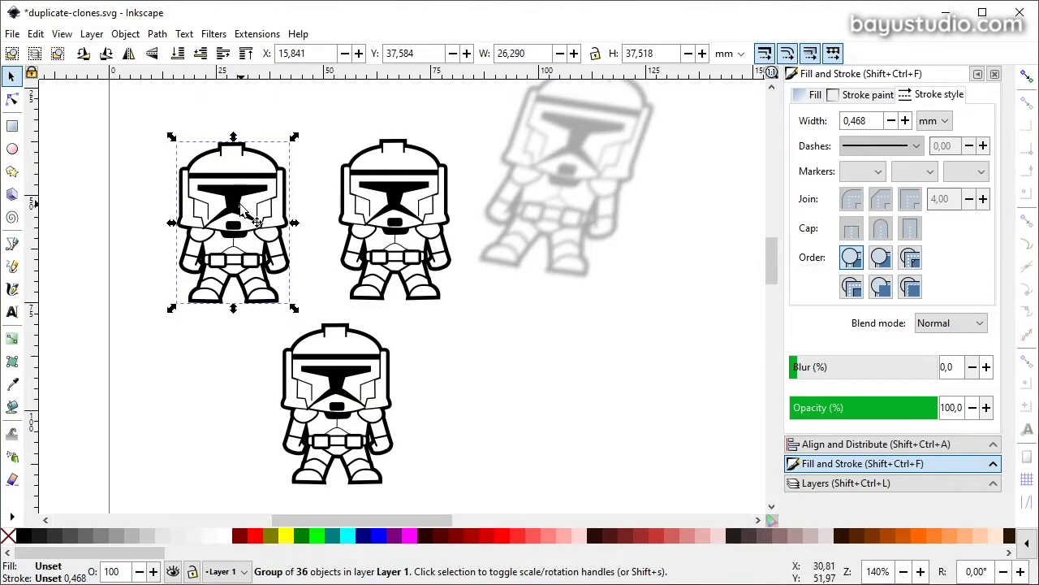
key(Escape)
drag(337, 406, 540, 399)
key(Escape)
scroll(192, 343, up, 1)
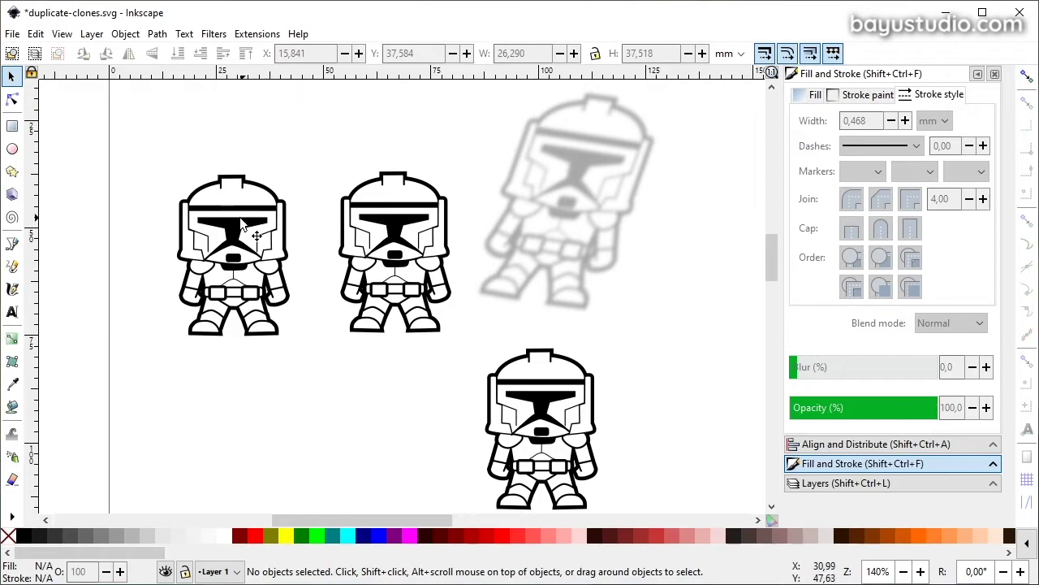
Step: Copy and paste the original with both unblurred clones, placing the pasted set at about X -1.2 mm, Y 90.5 mm
click(242, 234)
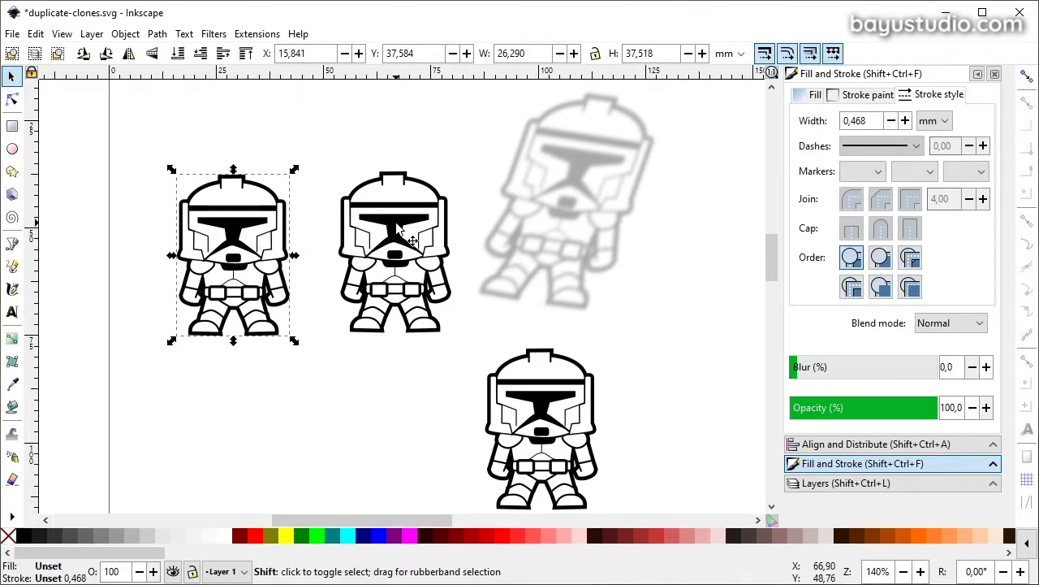
shift+click(398, 230)
shift+click(540, 408)
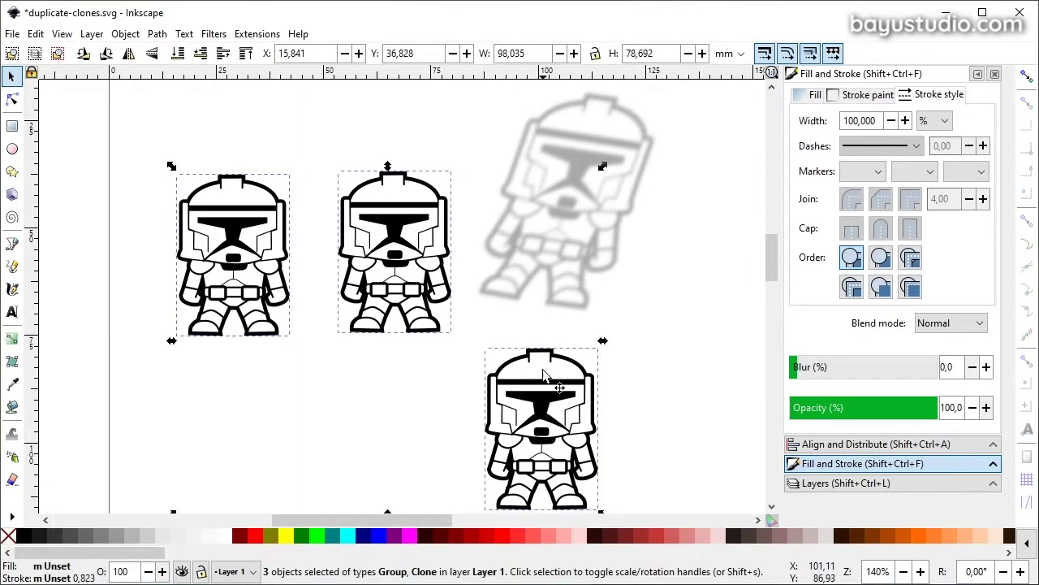
scroll(534, 322, down, 1)
scroll(533, 322, down, 1)
key(ctrl+c)
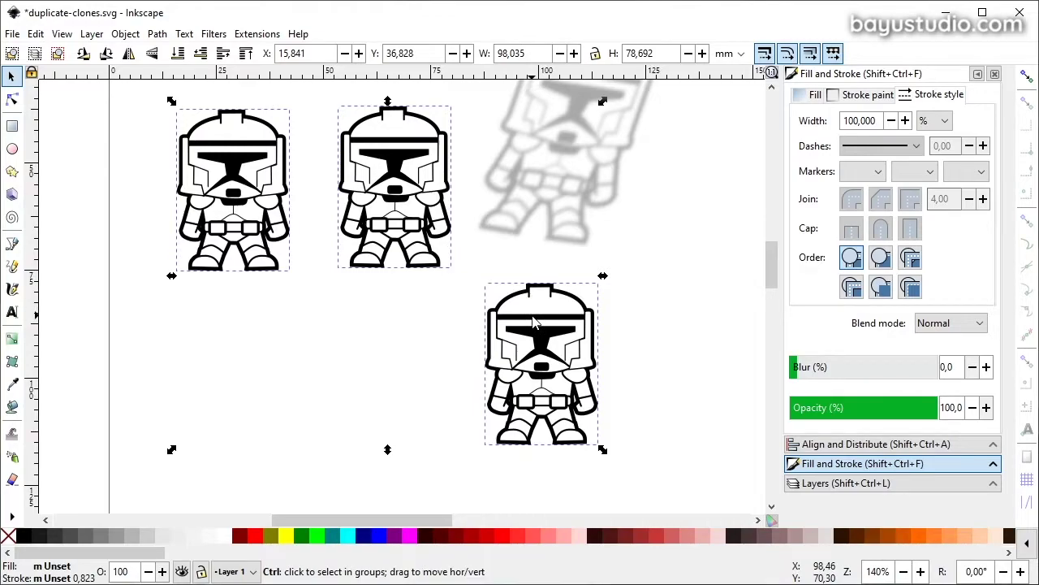
key(ctrl+v)
drag(536, 207, 370, 396)
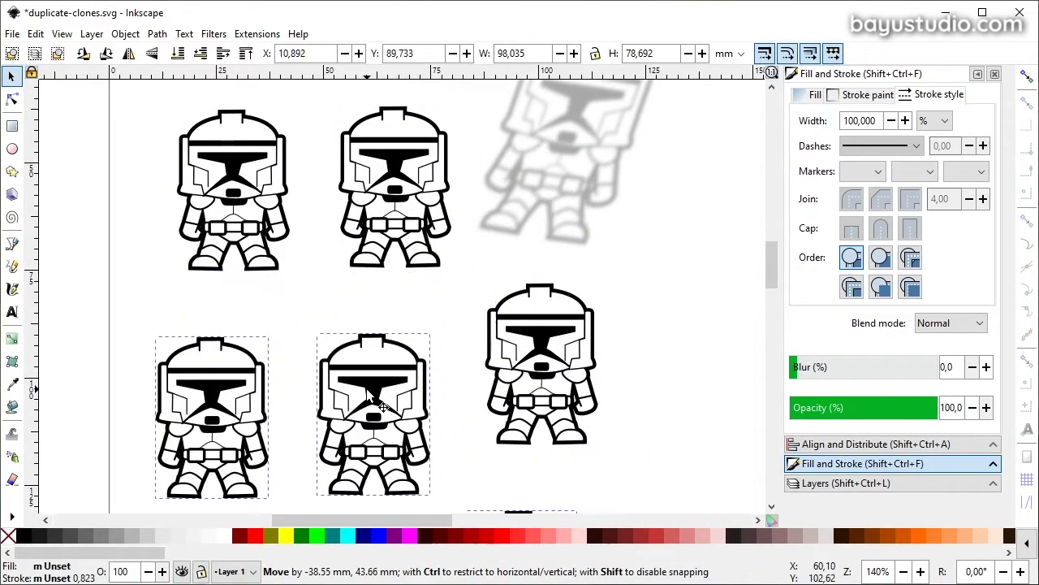
scroll(369, 396, down, 3)
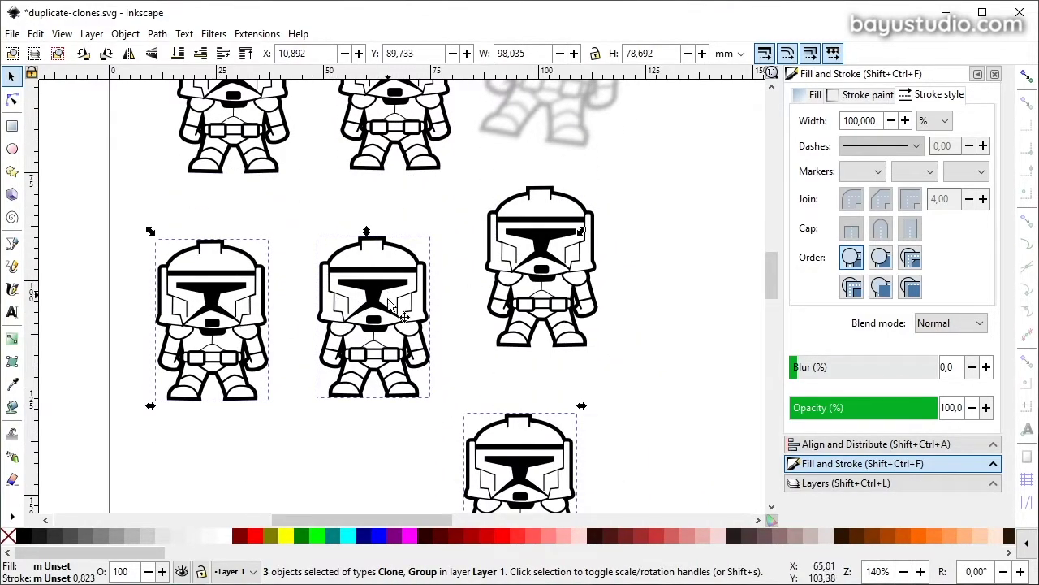
mouse_move(372, 311)
mouse_down()
mouse_move(355, 335)
mouse_move(322, 315)
mouse_up()
click(597, 423)
Step: Select each pasted clone in turn and look up its original to check which trooper it is linked to
click(325, 309)
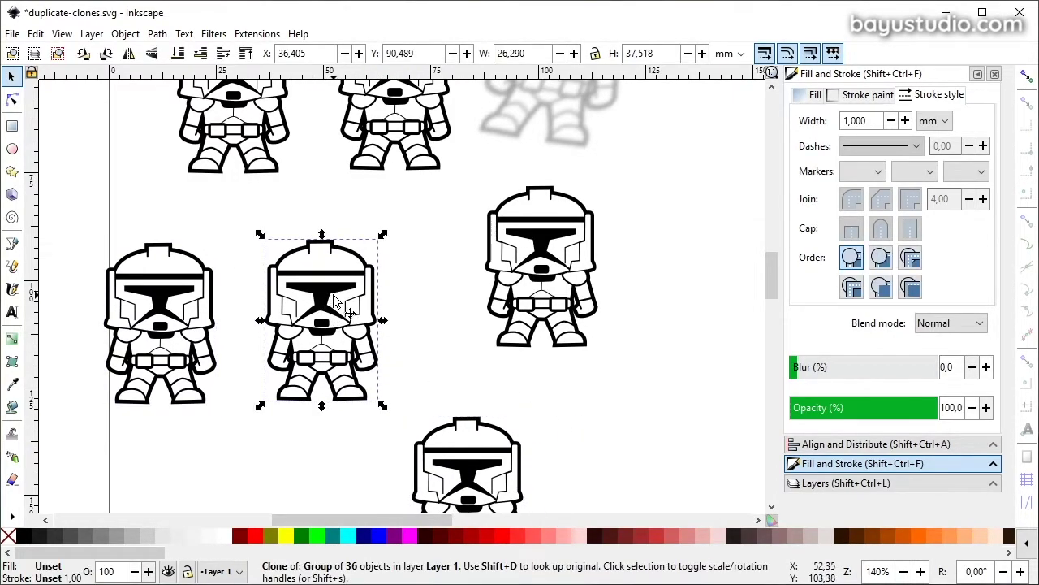
scroll(325, 311, up, 2)
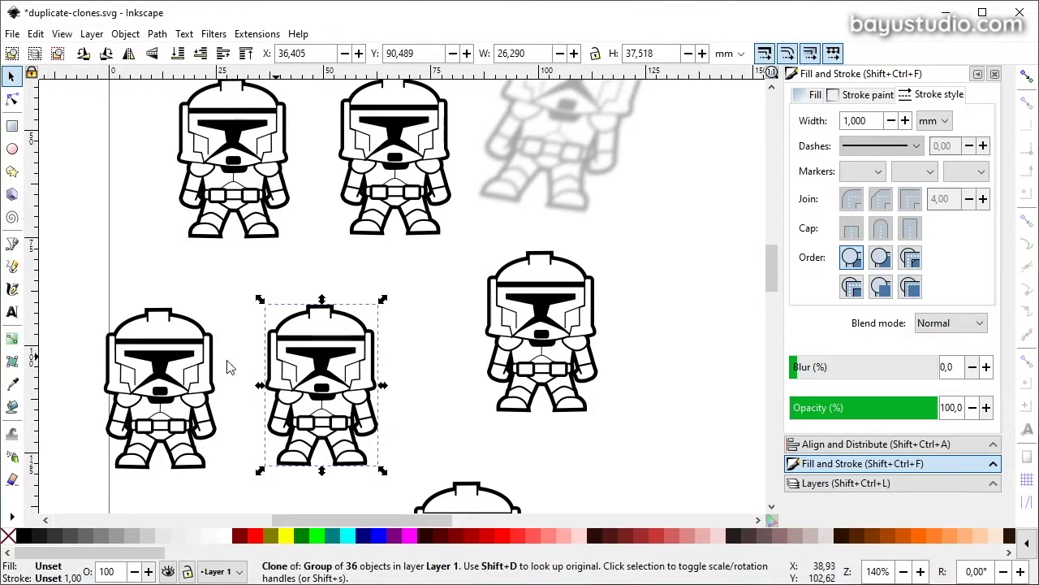
scroll(201, 361, down, 4)
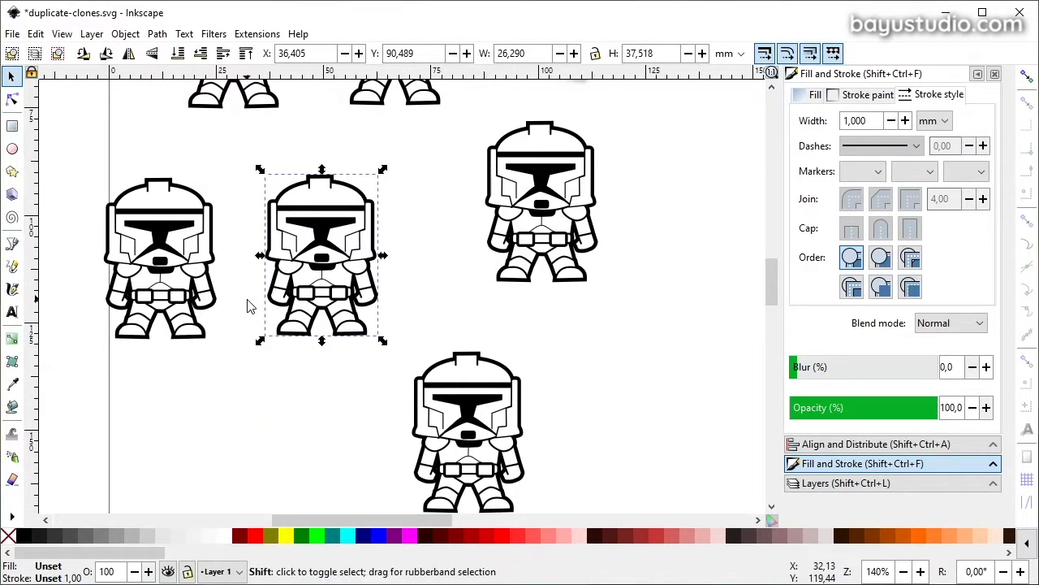
key(shift+d)
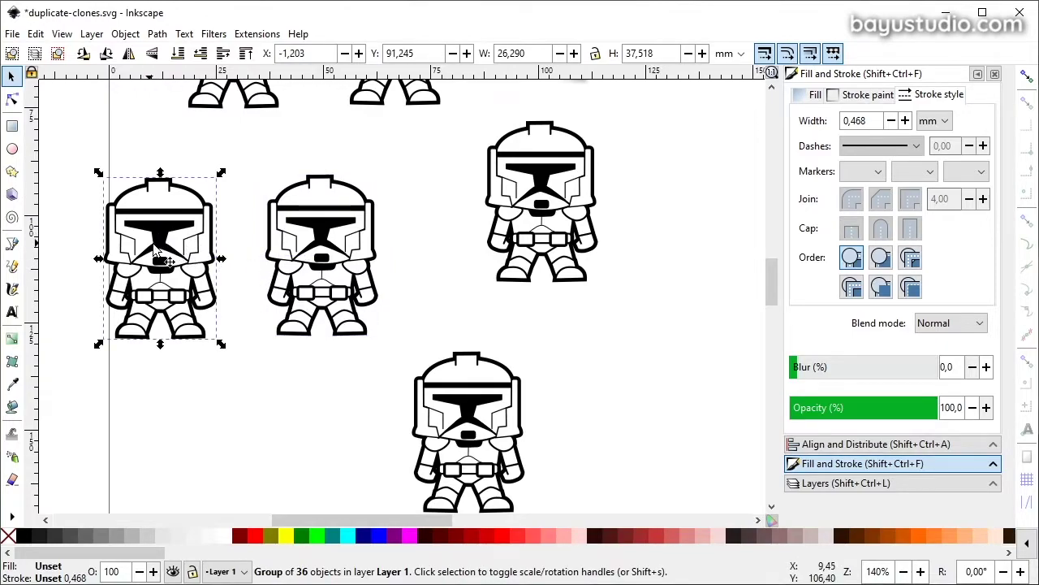
click(487, 486)
key(shift+d)
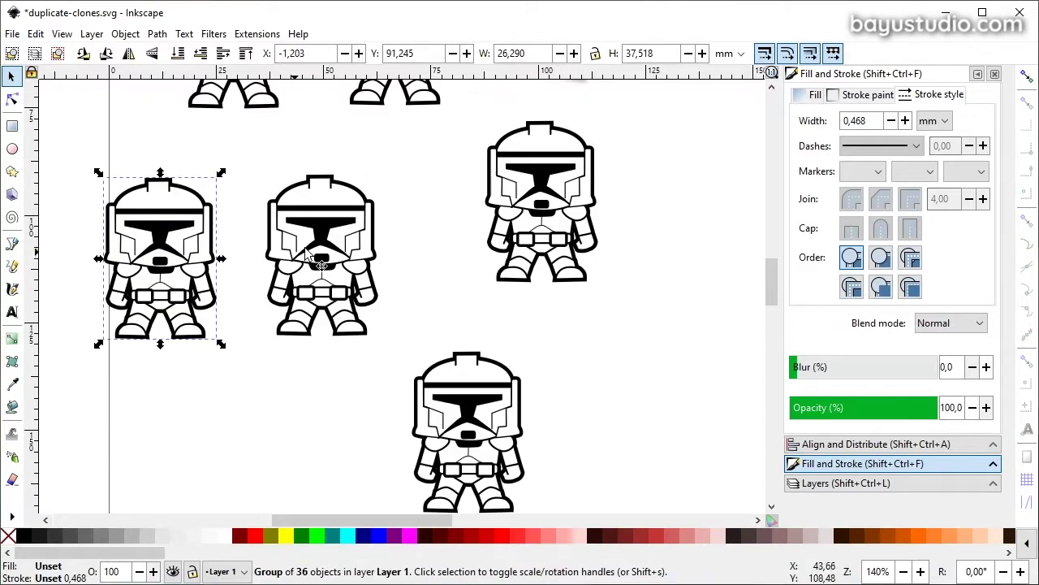
Step: Delete the pasted trooper group together with its two pasted clones
shift+click(272, 294)
shift+click(448, 410)
key(Delete)
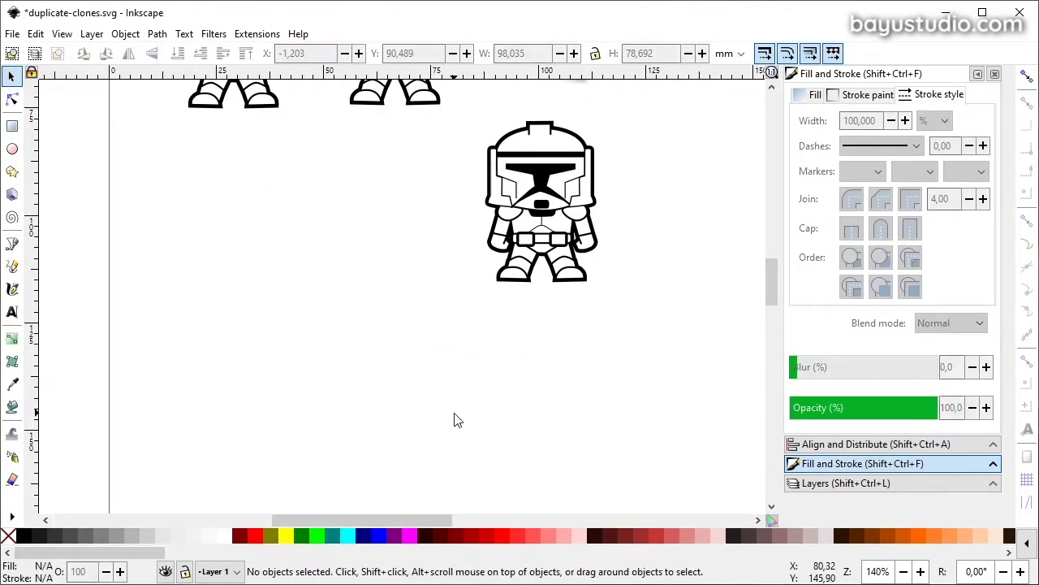
scroll(415, 398, up, 2)
scroll(371, 352, up, 4)
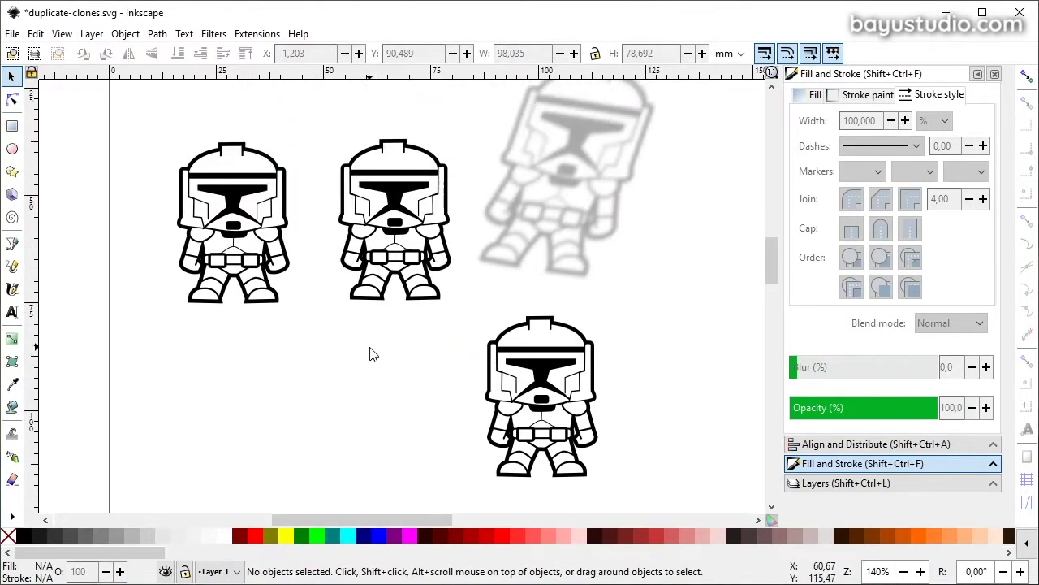
scroll(410, 325, up, 1)
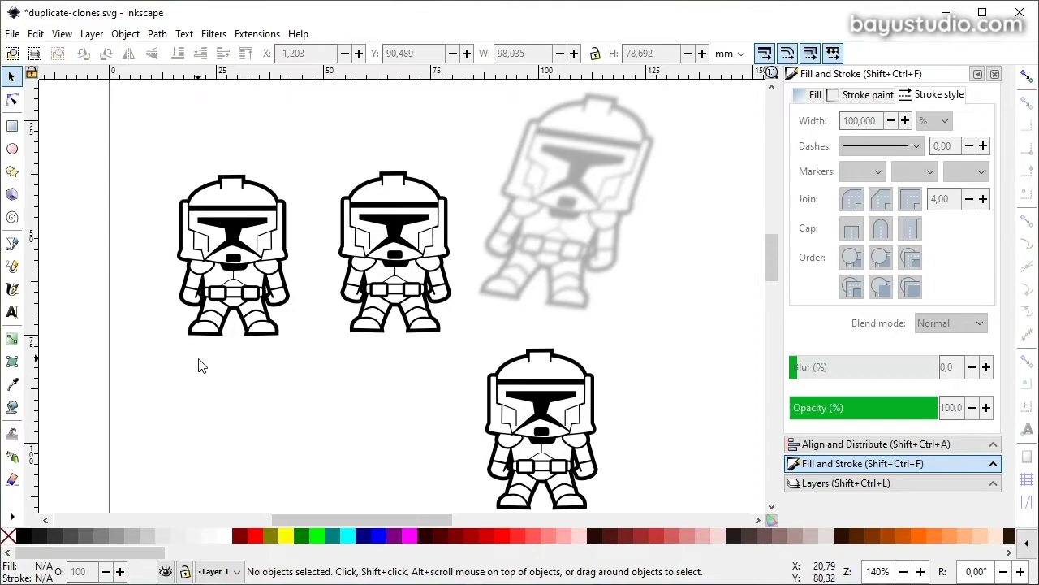
click(245, 273)
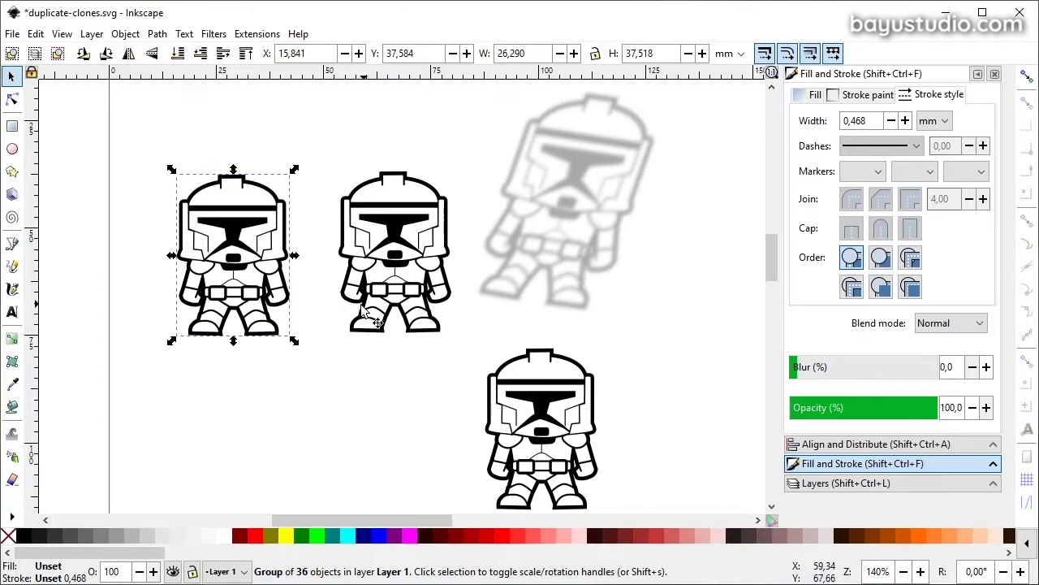
scroll(362, 313, down, 2)
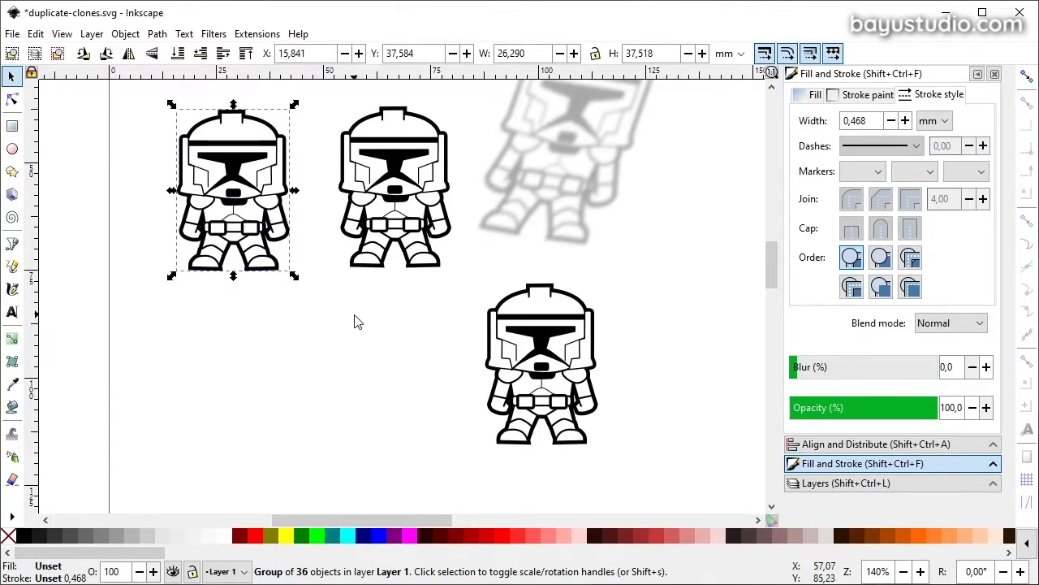
scroll(354, 323, down, 1)
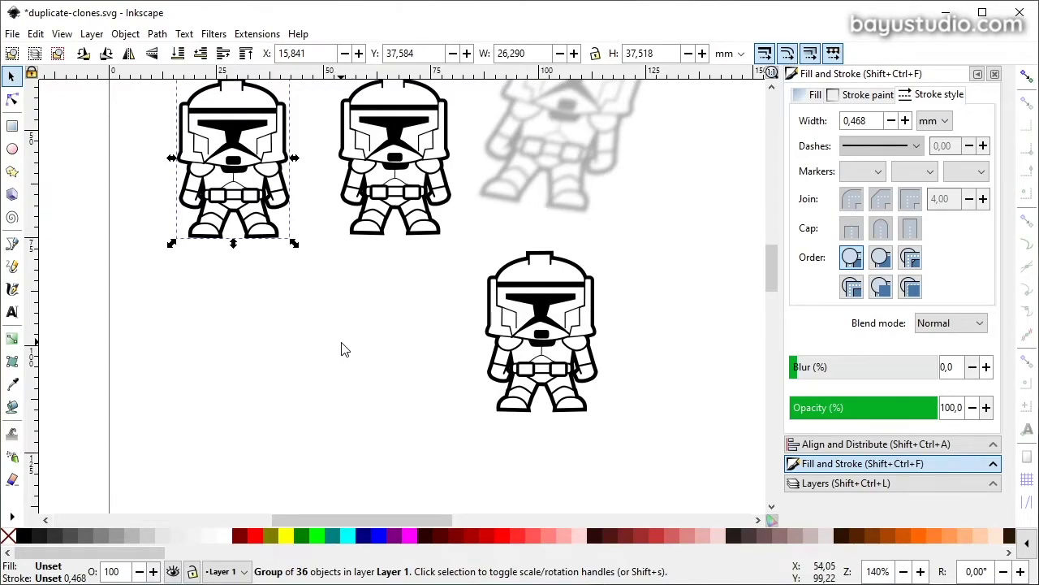
click(362, 377)
scroll(364, 372, down, 1)
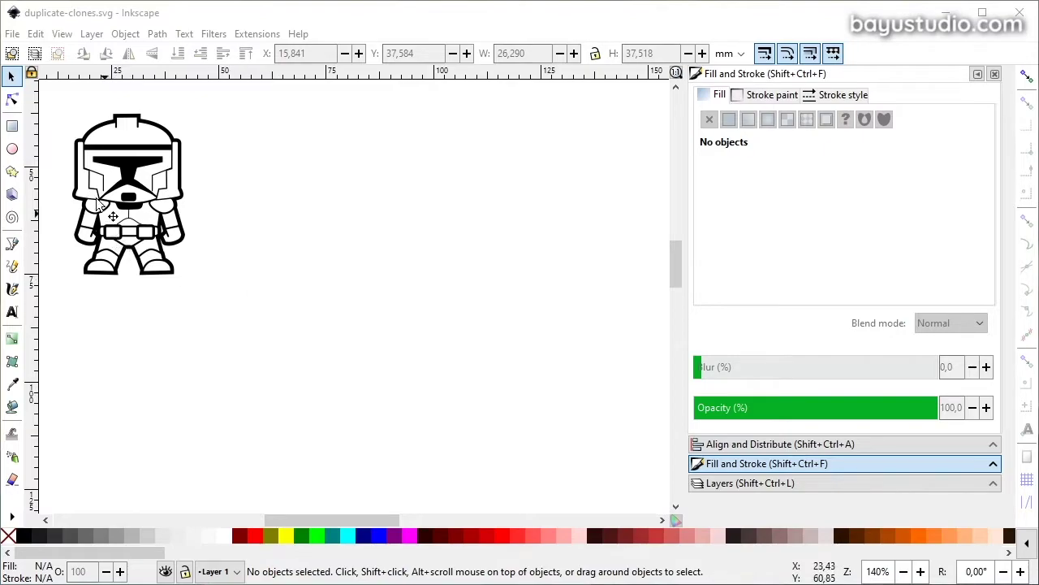
Step: Draw a closed, yellow-filled arrow pointing right, about 28.4 × 24.2 mm, beside the trooper with the Pen tool's straight segments
click(12, 243)
click(274, 281)
click(327, 281)
click(327, 245)
click(392, 300)
click(331, 343)
click(274, 311)
click(274, 282)
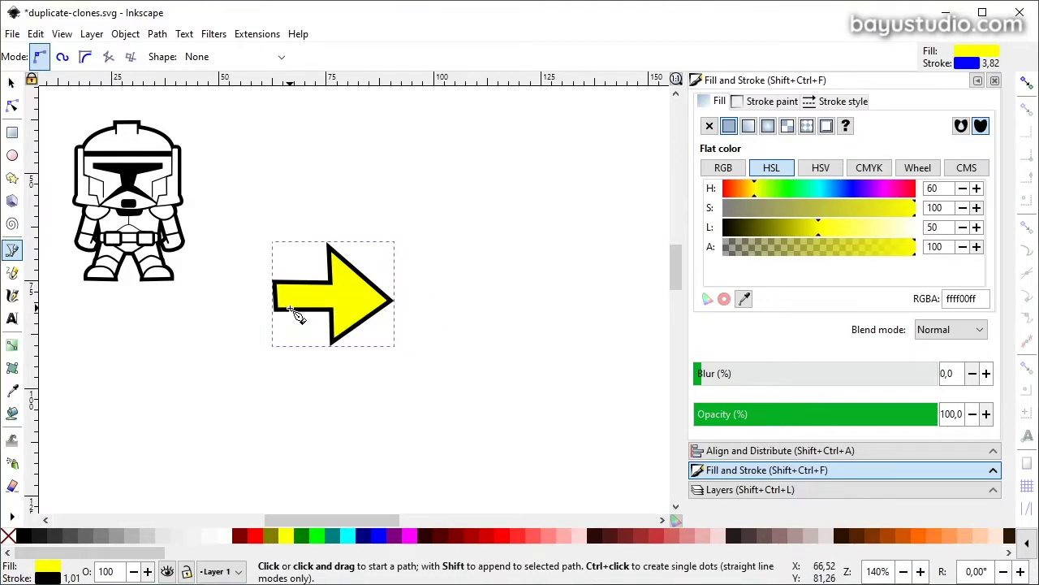
Step: Move the yellow arrow up next to the trooper, at about X 56.7 mm, Y 40.8 mm
click(11, 82)
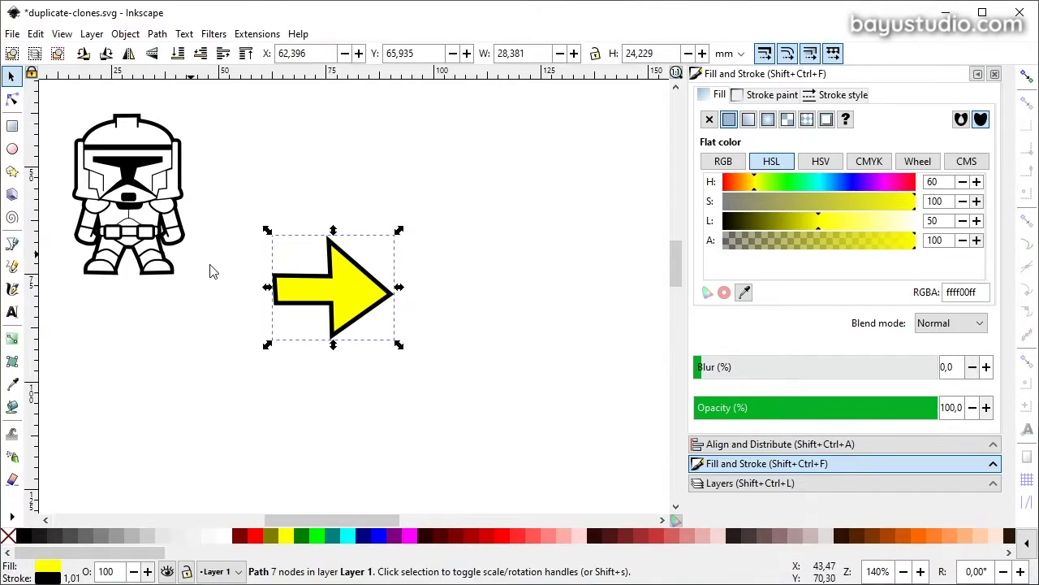
drag(328, 292, 316, 170)
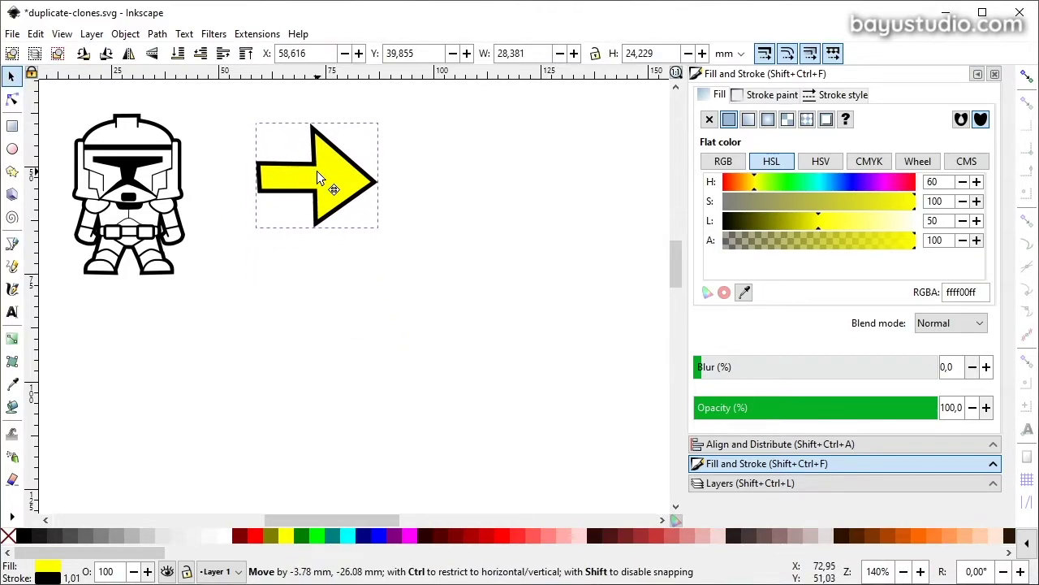
drag(339, 239, 326, 215)
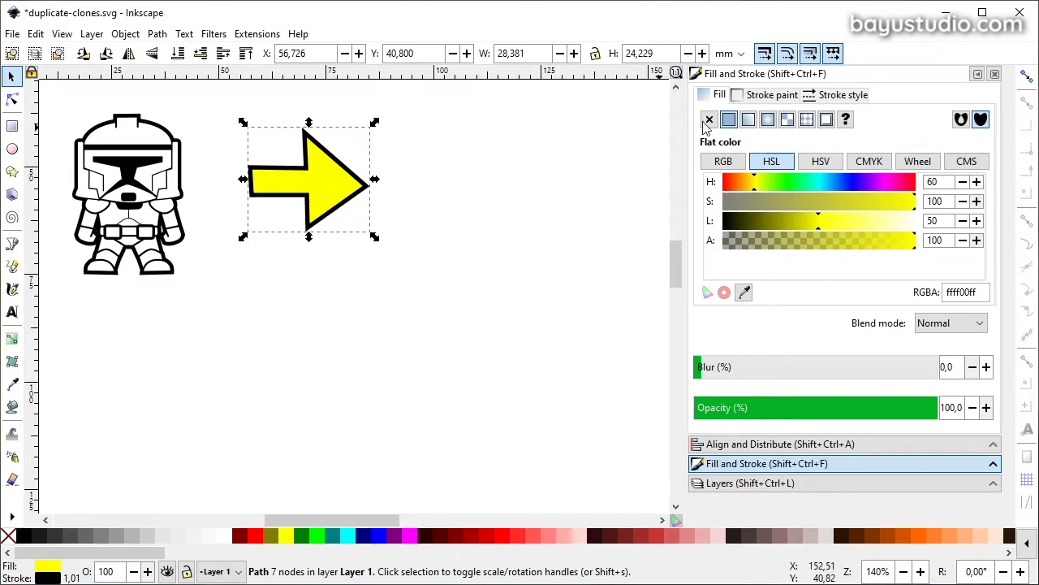
Step: Review the arrow's fill and stroke paint options, then make its fill paint unset
scroll(718, 98, down, 1)
scroll(718, 97, up, 1)
scroll(719, 97, down, 1)
scroll(720, 98, up, 1)
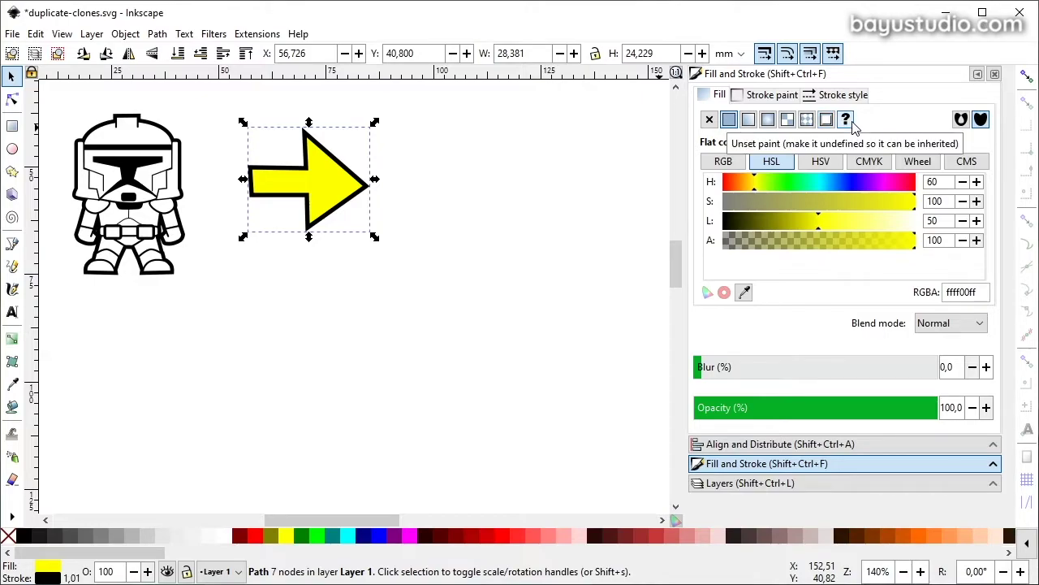
click(744, 98)
click(705, 95)
click(772, 96)
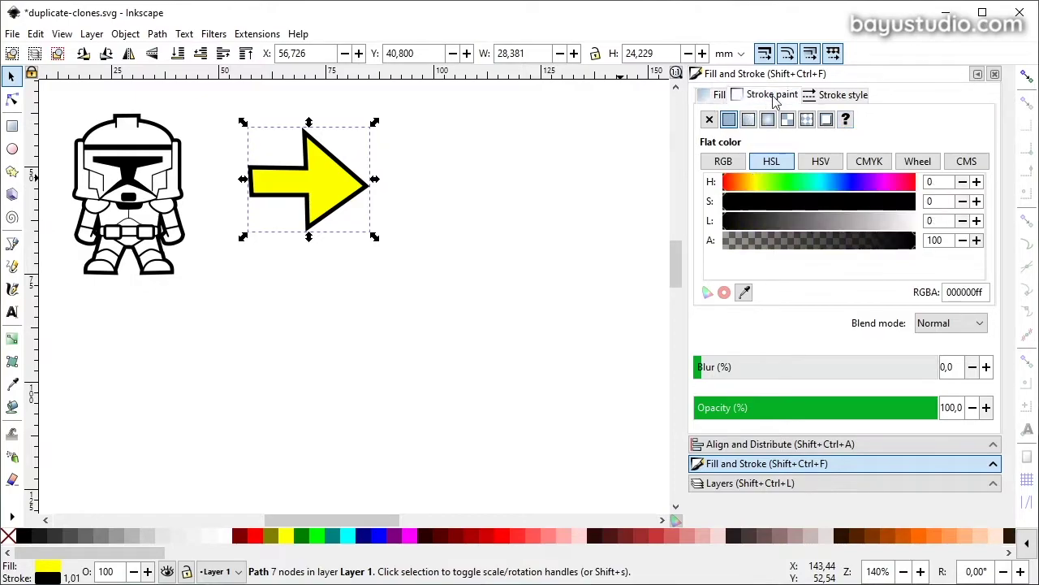
click(720, 95)
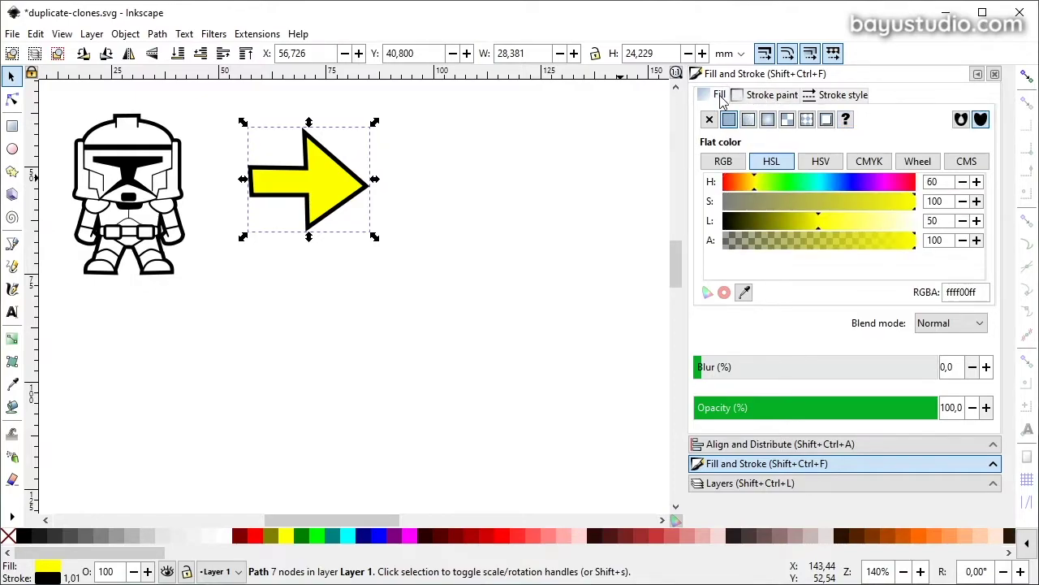
click(846, 119)
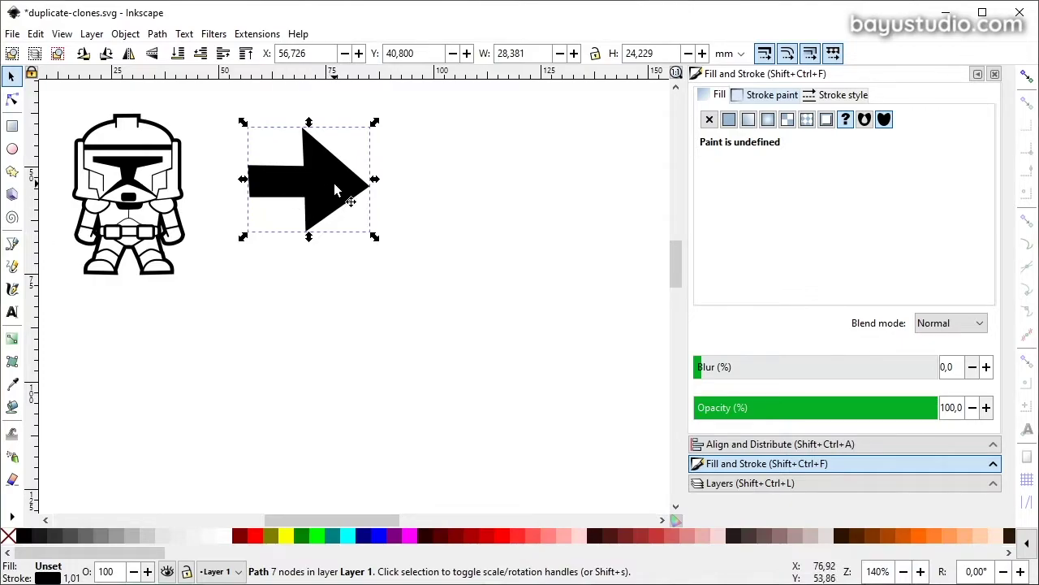
Step: Make the black arrow's stroke paint unset and move it slightly, to about X 56.1 mm, Y 41.4 mm
click(771, 99)
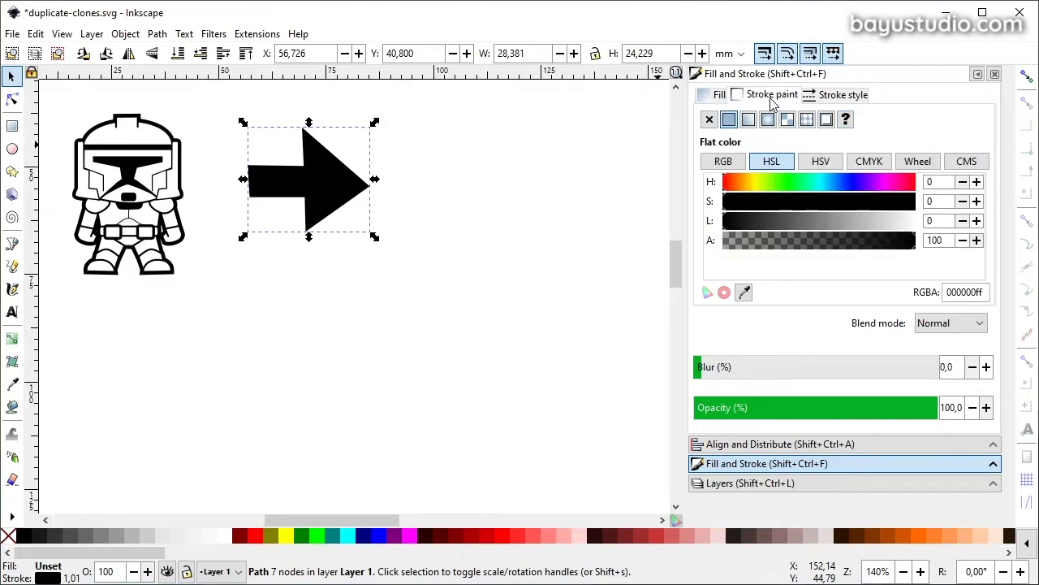
click(845, 120)
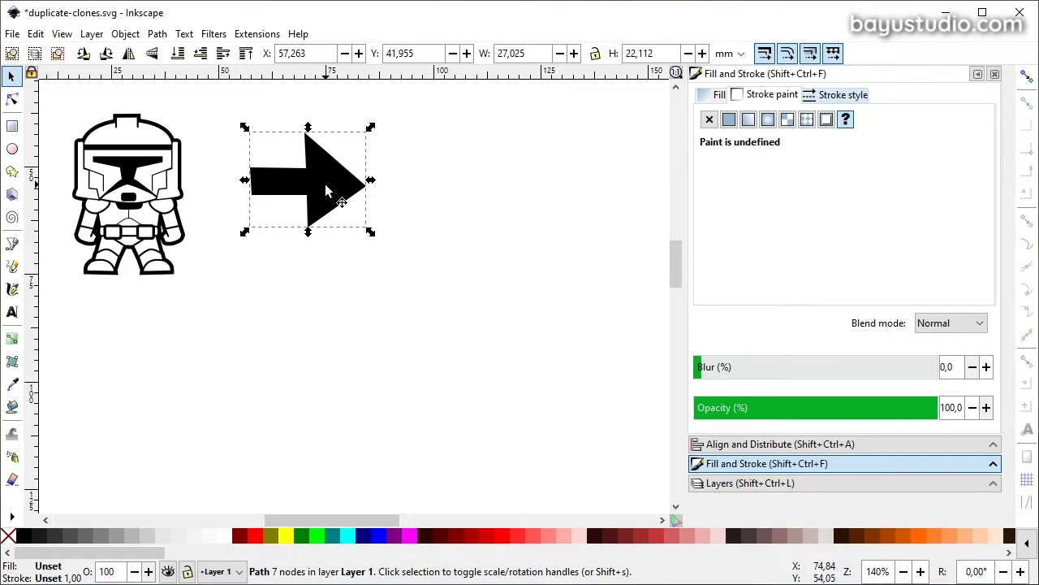
drag(324, 194, 318, 193)
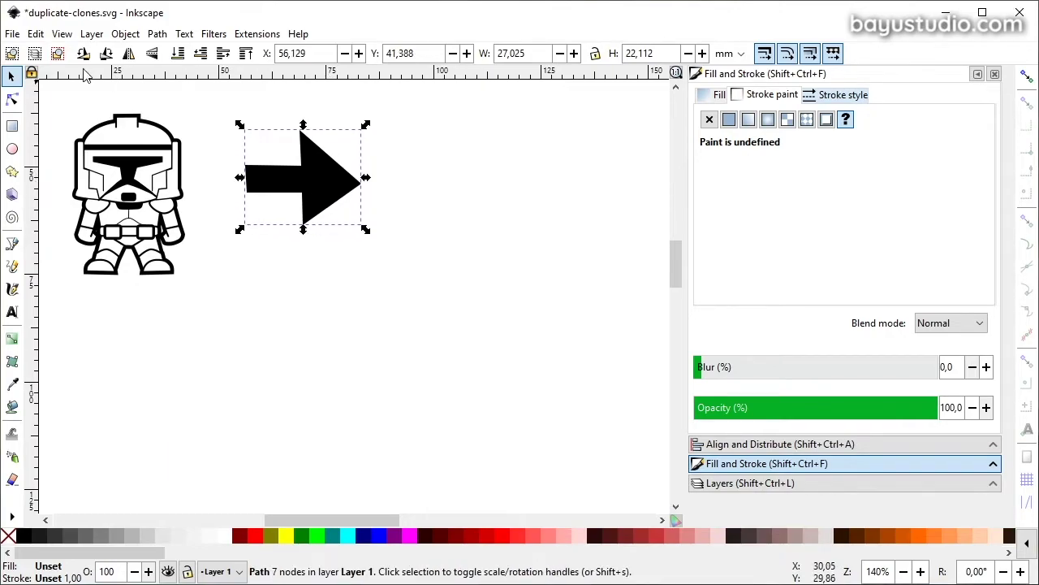
Step: Create a clone of the black arrow and place it directly below the original, at about X 55.9 mm, Y 73.9 mm
click(36, 35)
mouse_move(200, 271)
click(319, 271)
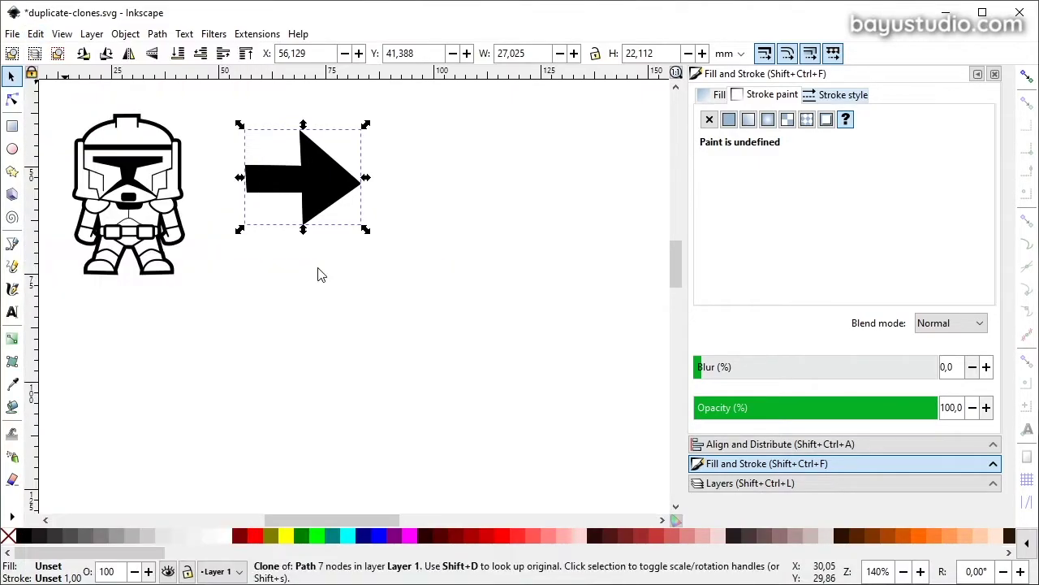
drag(322, 190, 320, 322)
Step: Create two more clones of the original arrow and line them up in the lower row, at about X 91.1 mm and X 125.3 mm
click(318, 188)
click(38, 34)
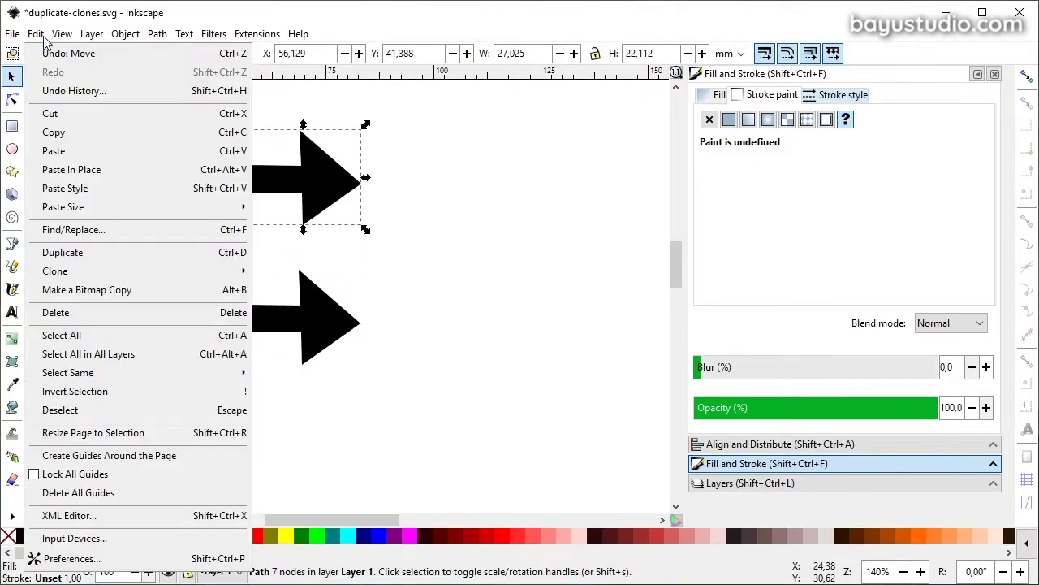
mouse_move(134, 270)
click(308, 271)
drag(316, 203, 480, 345)
click(339, 204)
key(alt+d)
mouse_move(338, 203)
mouse_down()
mouse_move(610, 341)
mouse_move(605, 324)
mouse_up()
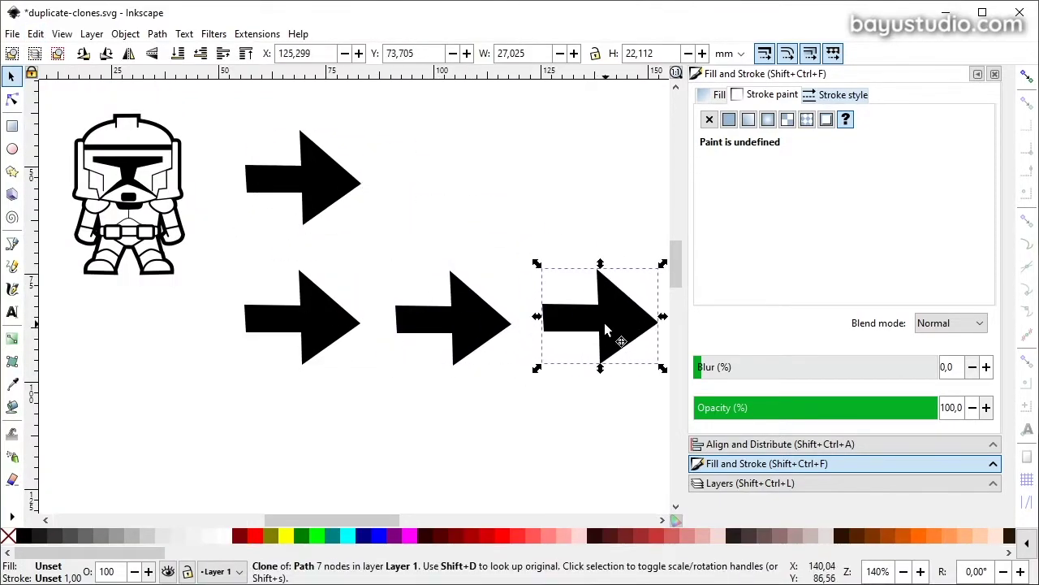
Step: Give the first arrow clone in the lower row a yellow fill and a flat red stroke
click(327, 319)
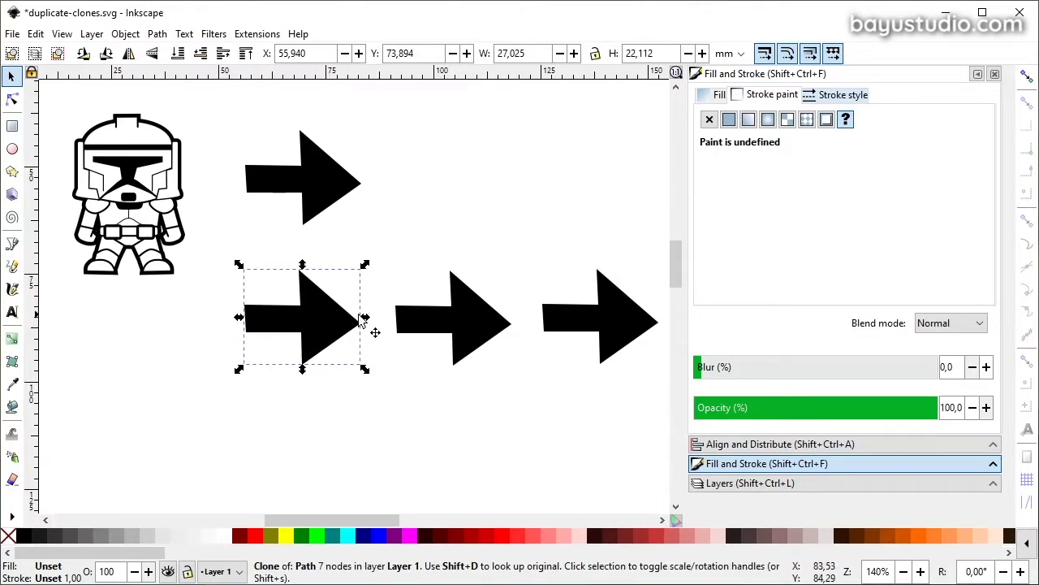
click(718, 96)
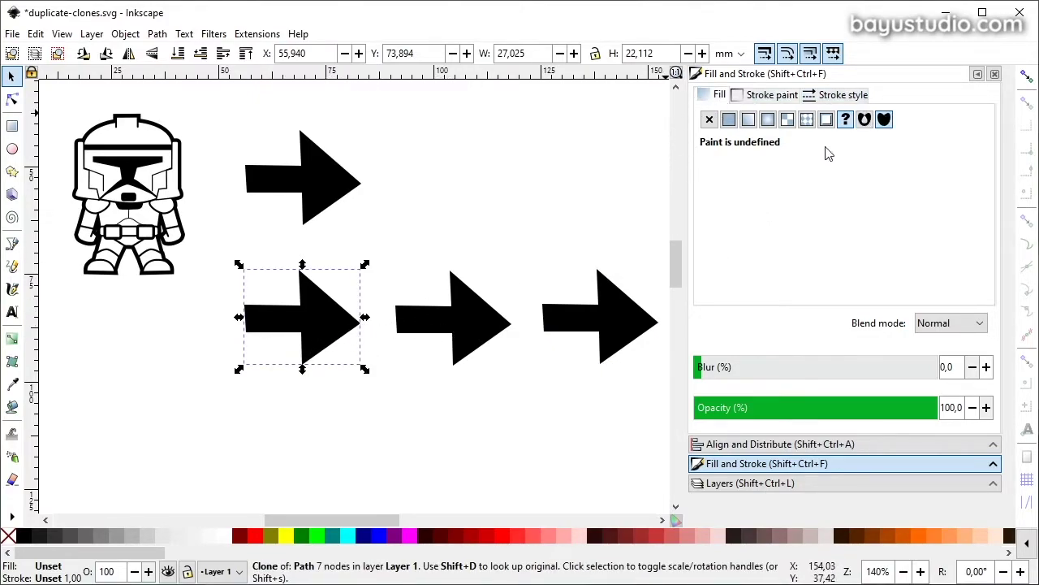
click(289, 537)
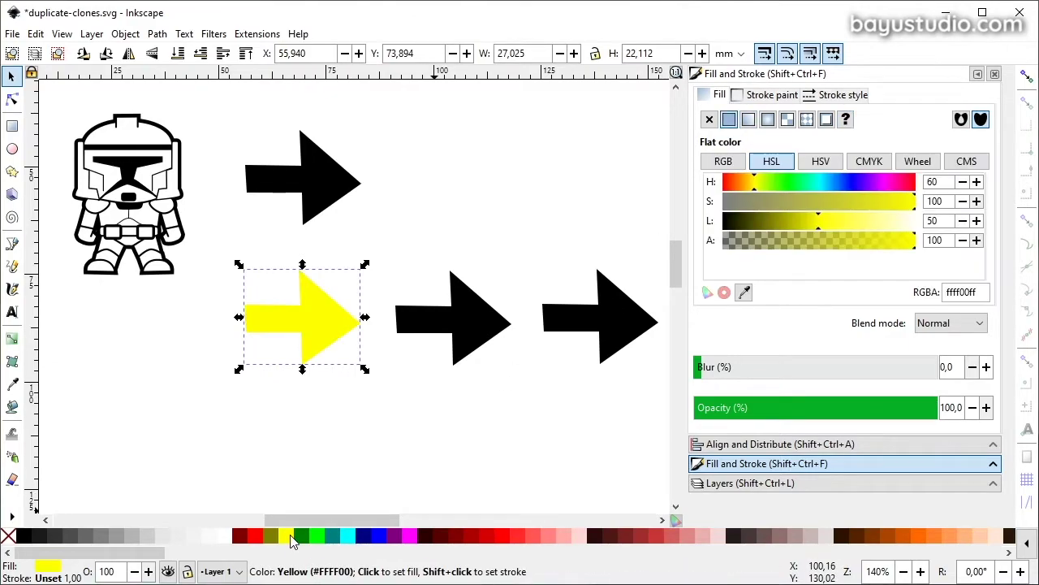
click(768, 94)
click(728, 120)
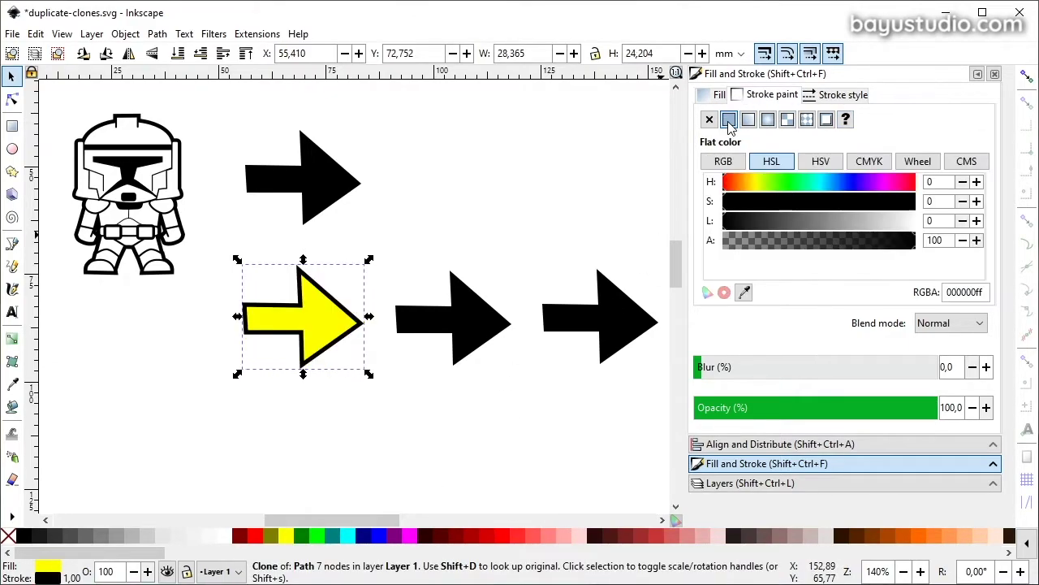
shift+click(254, 537)
Step: Give the middle arrow clone an orange fill (#FF6600) and a dark red stroke (d40000)
click(476, 324)
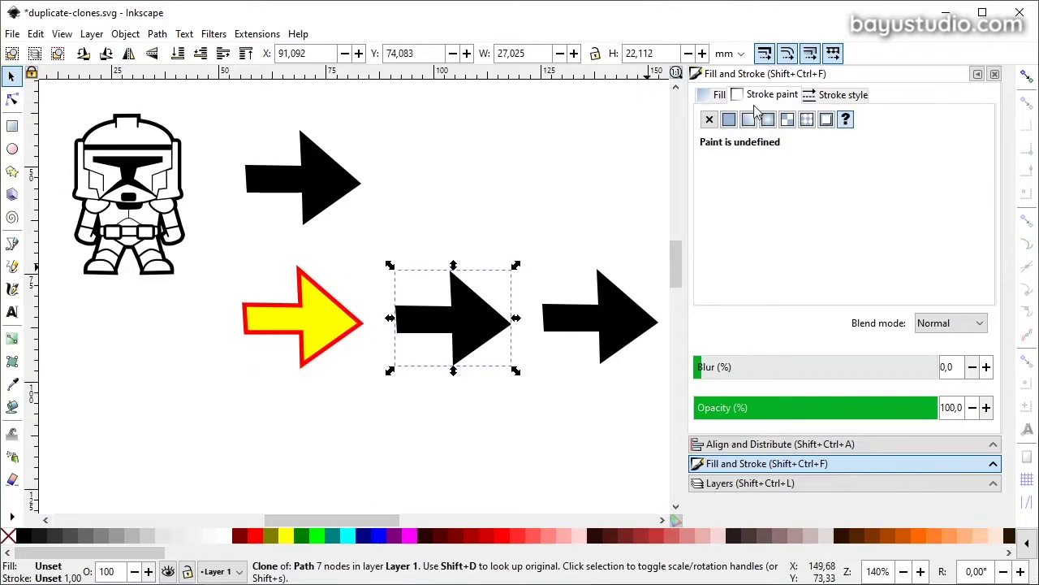
click(919, 534)
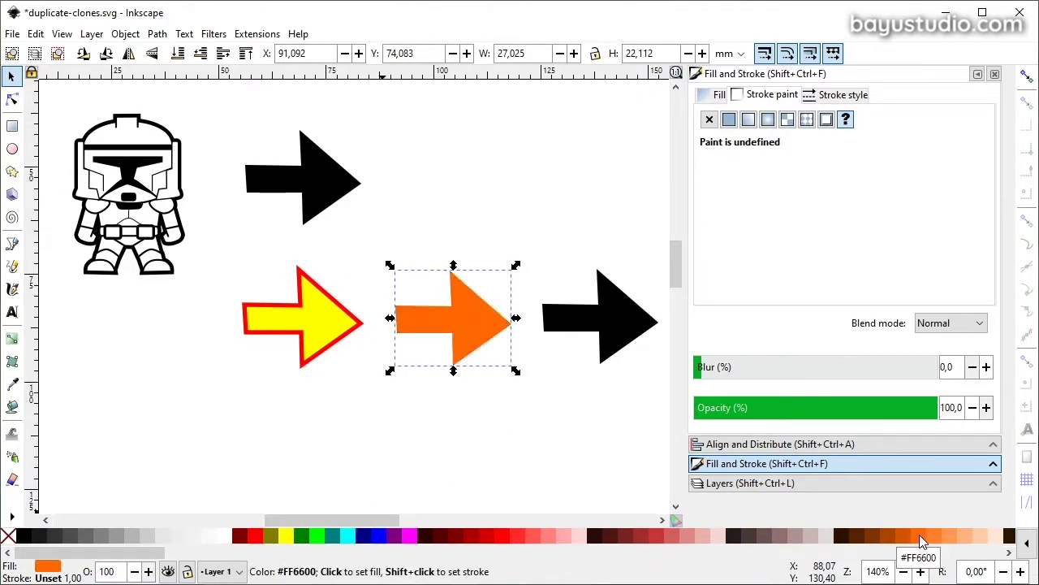
shift+click(497, 541)
Step: Give the last arrow clone in the lower row a red fill and a dark red stroke
click(601, 341)
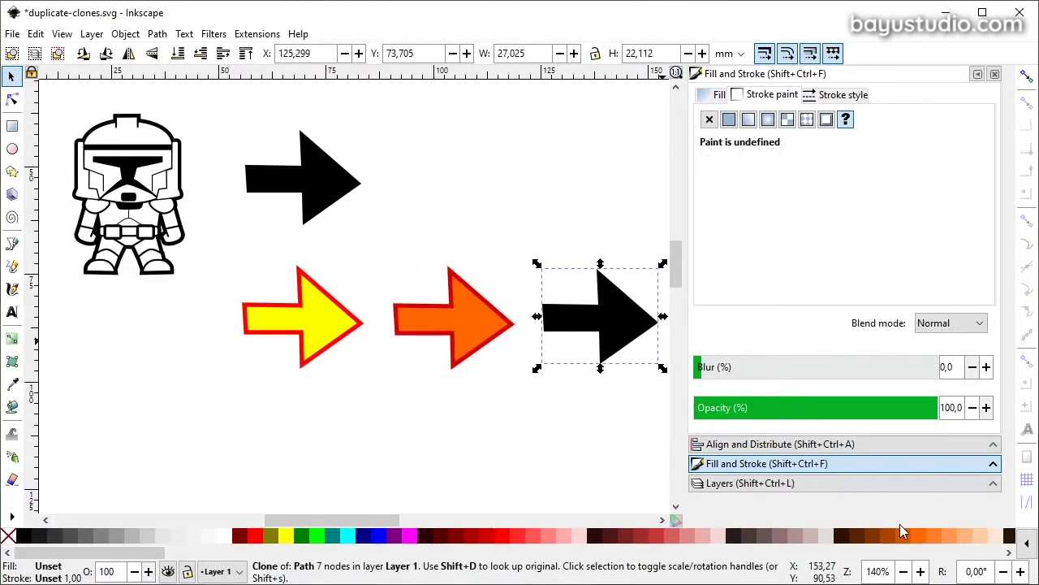
click(256, 538)
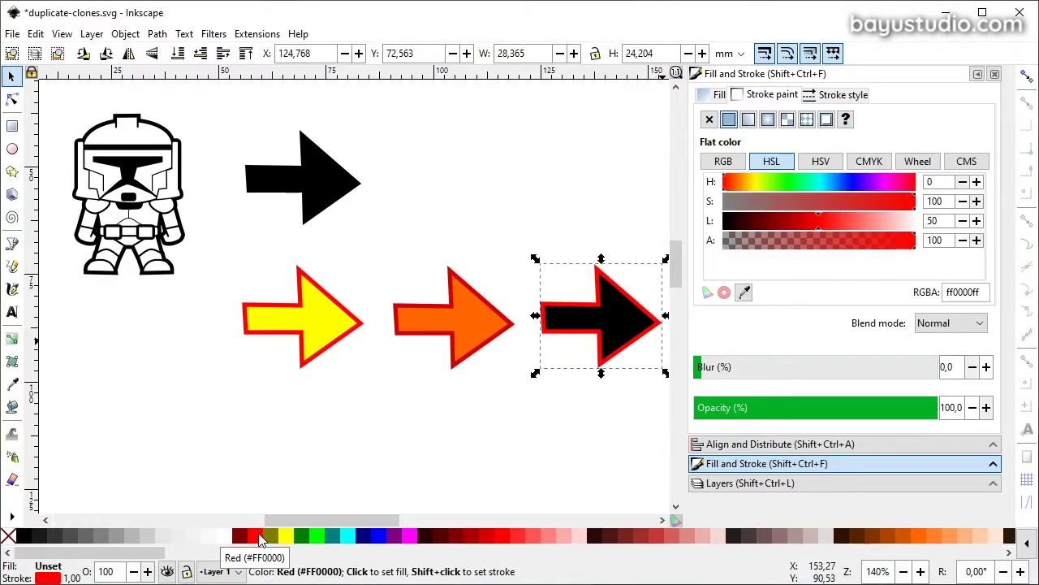
shift+click(241, 538)
click(440, 430)
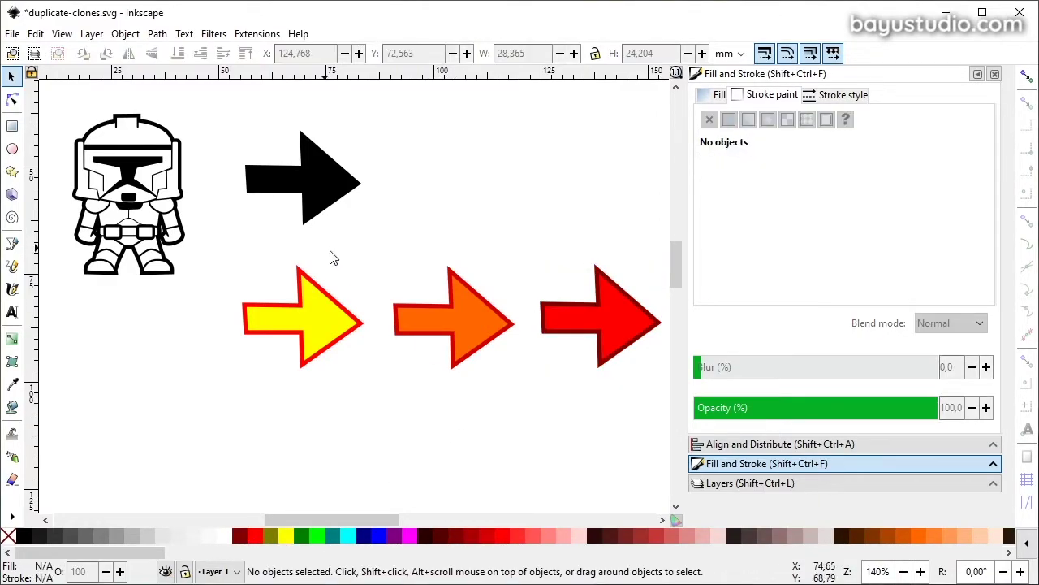
Step: Select each coloured arrow clone in turn to compare their individual fill and stroke paints
click(325, 323)
click(479, 333)
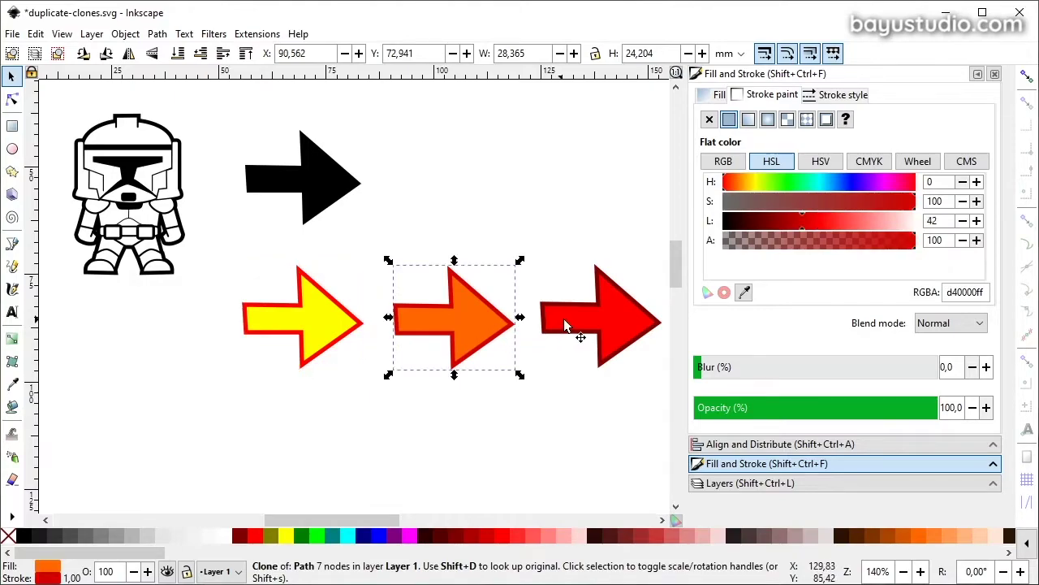
click(563, 318)
click(321, 321)
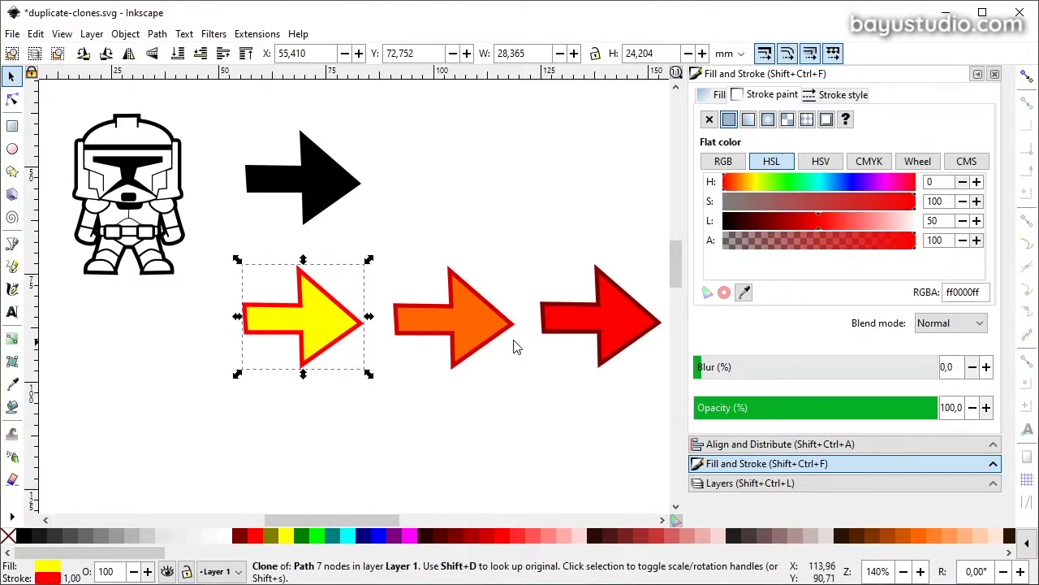
Step: Move the tip node of the original black arrow slightly outward with the Node tool
click(337, 192)
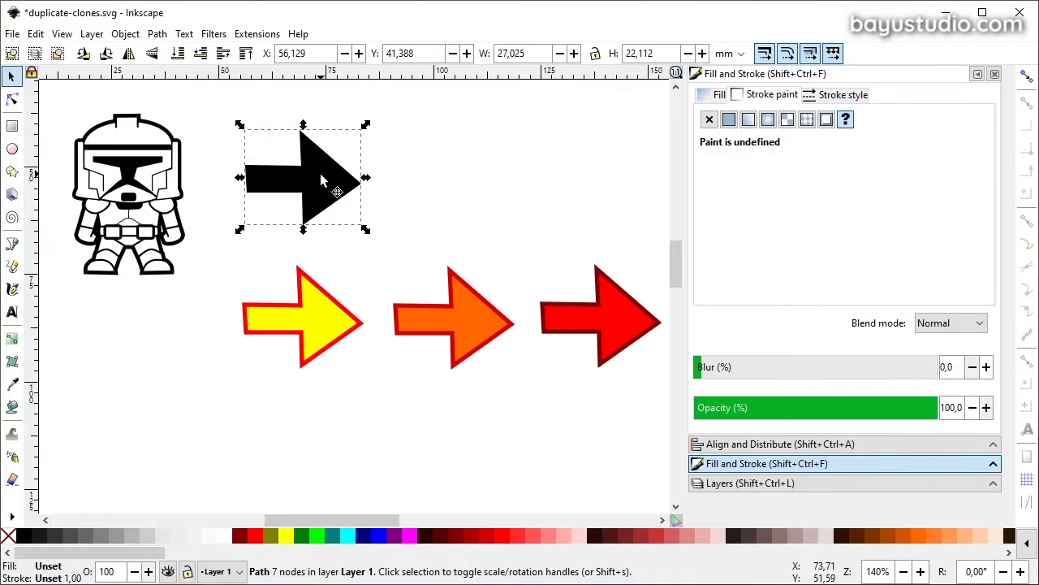
key(n)
mouse_move(362, 178)
mouse_down()
mouse_move(389, 177)
mouse_move(367, 179)
mouse_up()
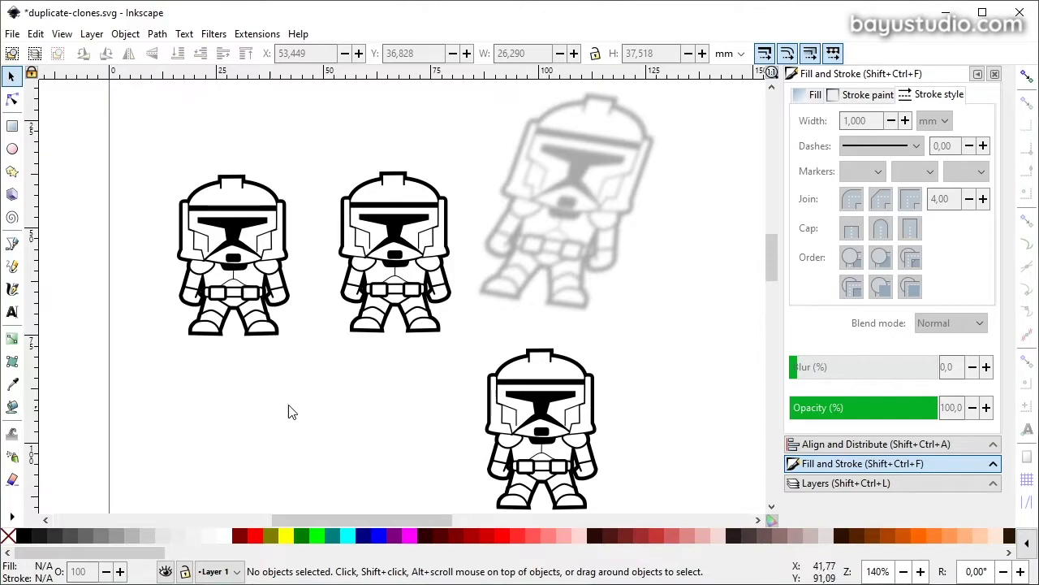
Step: Look up the original of the trooper clone beside it, and reselect the clone
click(404, 225)
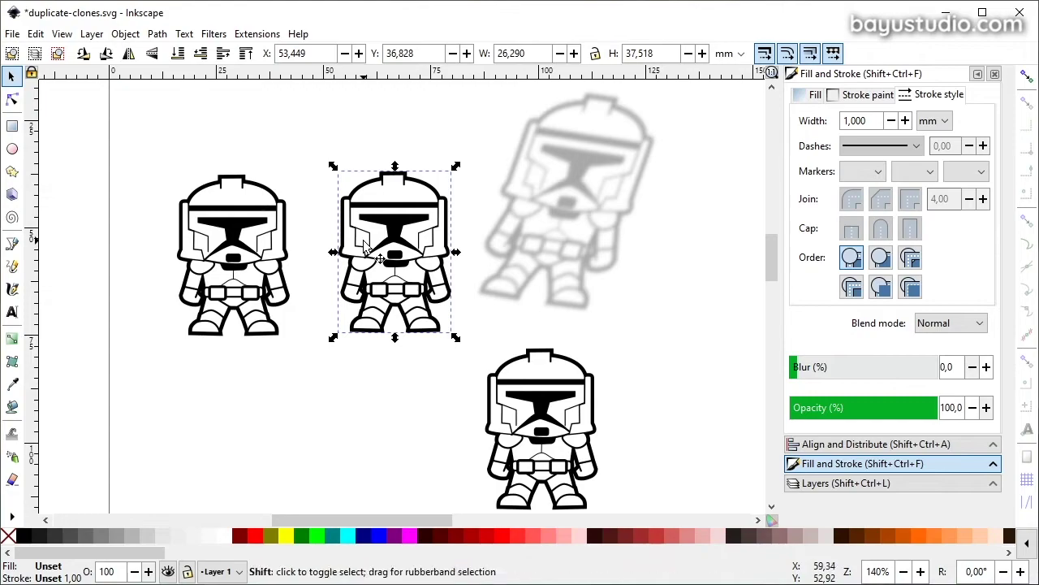
key(shift+d)
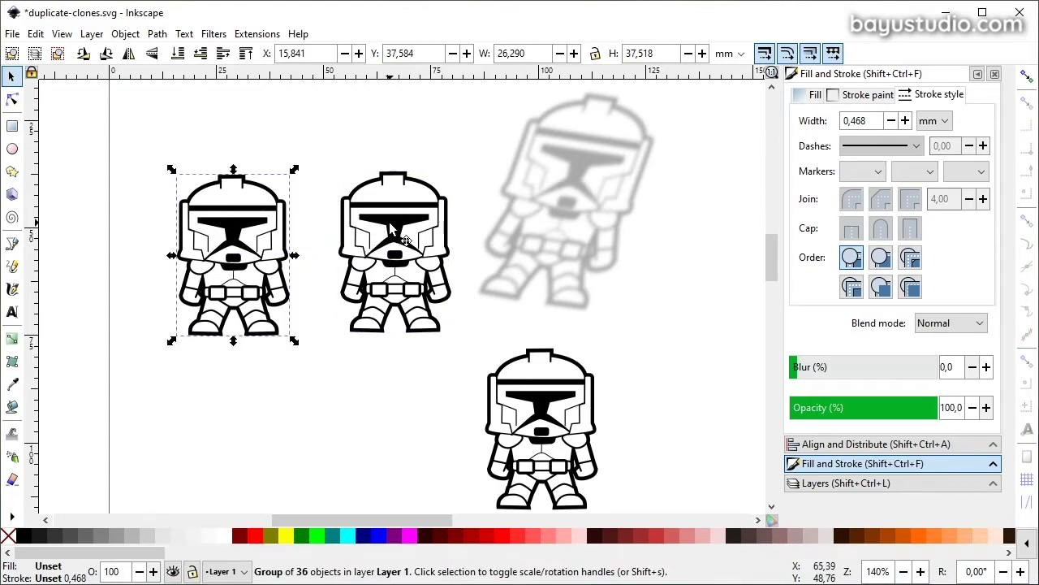
click(393, 231)
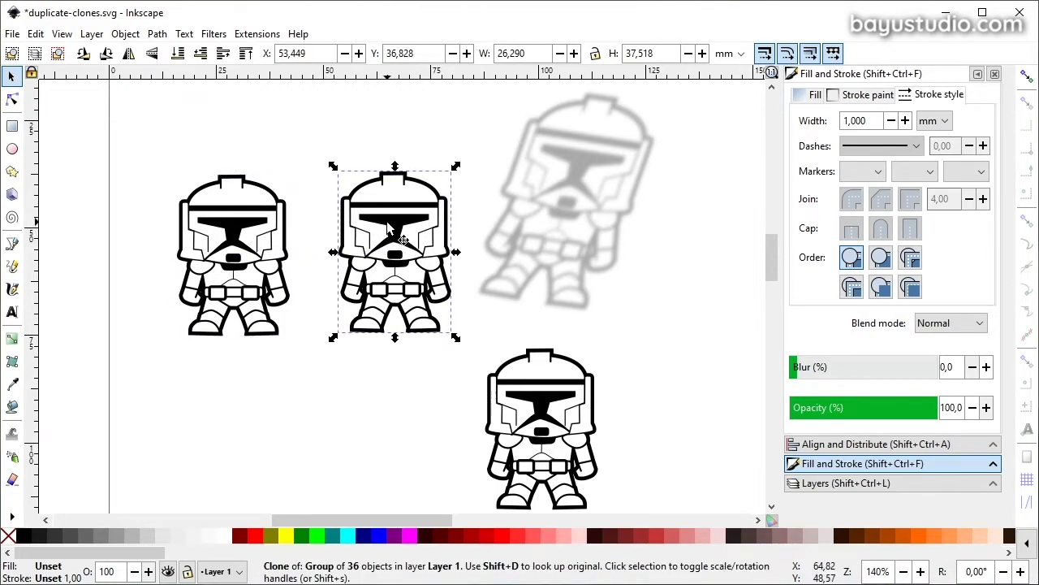
Step: Create a clone of the trooper clone and place it below the two upright troopers, at about X 33.4 mm, Y 83.5 mm
click(36, 33)
mouse_move(93, 271)
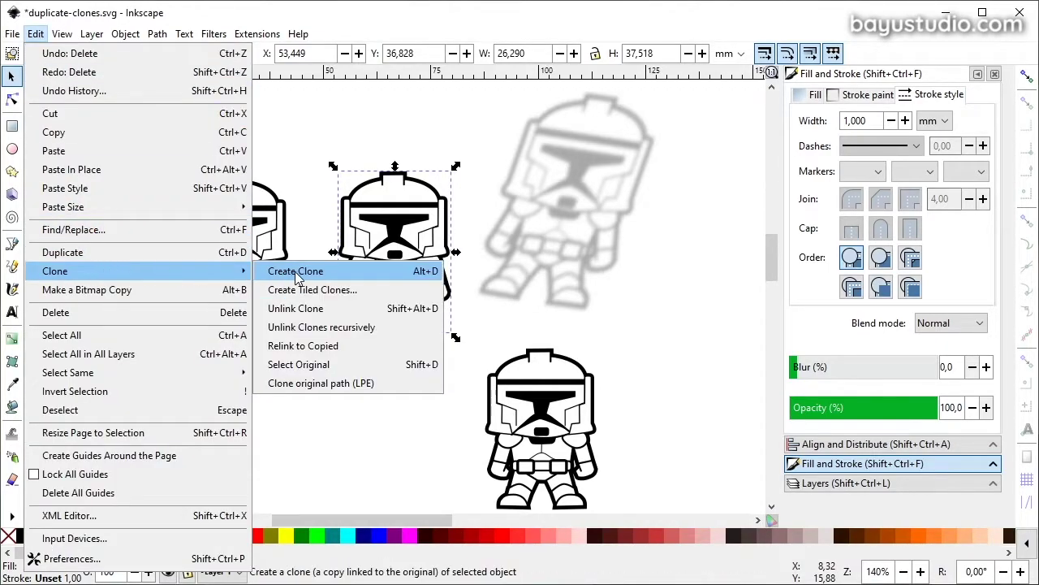
click(313, 278)
mouse_move(412, 238)
mouse_down()
mouse_move(409, 333)
mouse_move(330, 417)
mouse_up()
scroll(330, 417, down, 4)
drag(329, 293, 325, 309)
scroll(324, 309, up, 2)
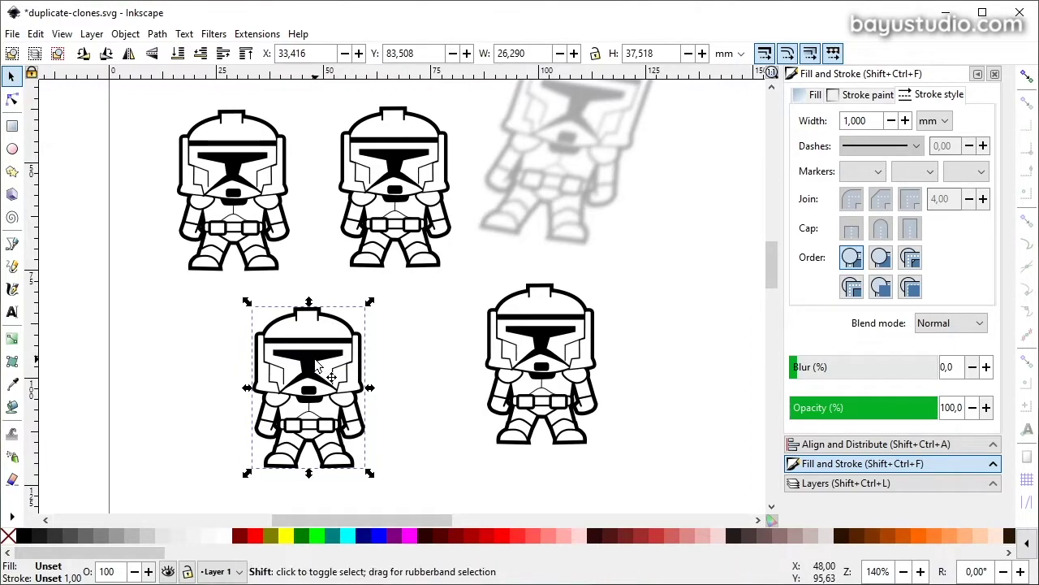
Step: Trace the new trooper clone back through its parent clone to the original group, and reselect the new clone
key(shift+d)
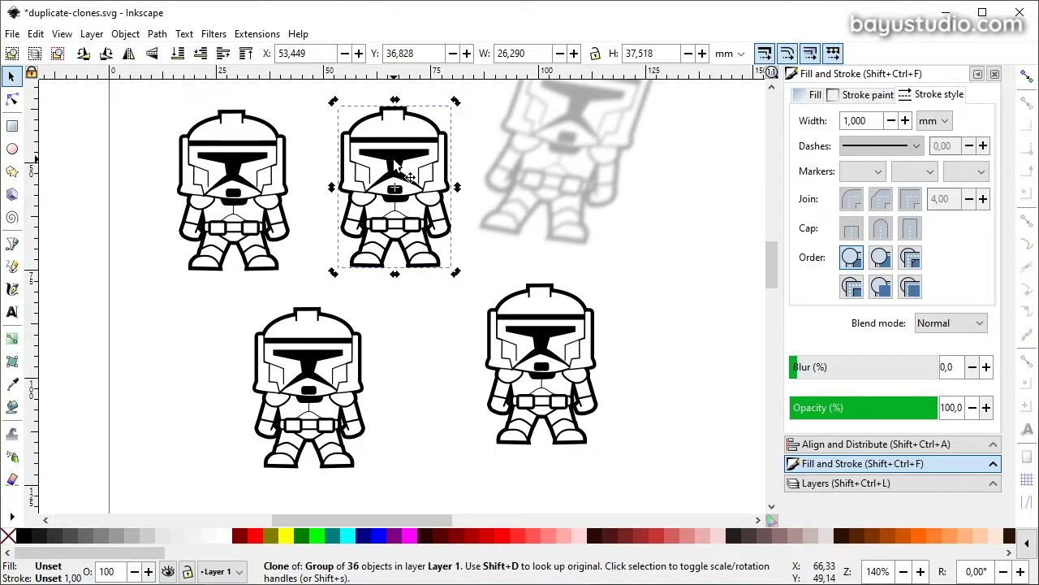
key(shift+d)
click(329, 383)
click(325, 382)
click(403, 367)
click(307, 375)
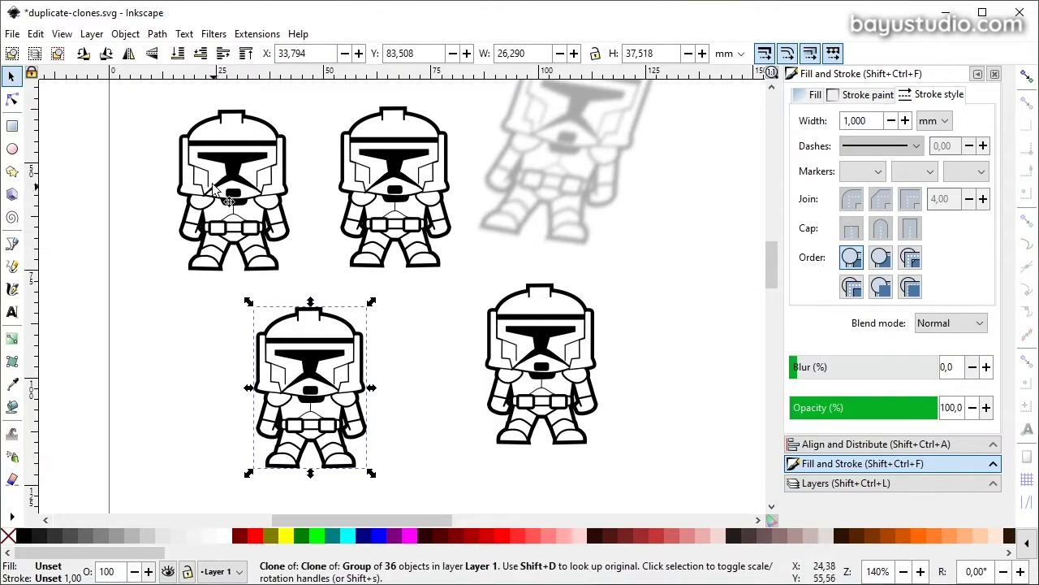
Step: Enter the original trooper group and fill the small piece on top of its helmet yellow
click(232, 160)
double_click(228, 120)
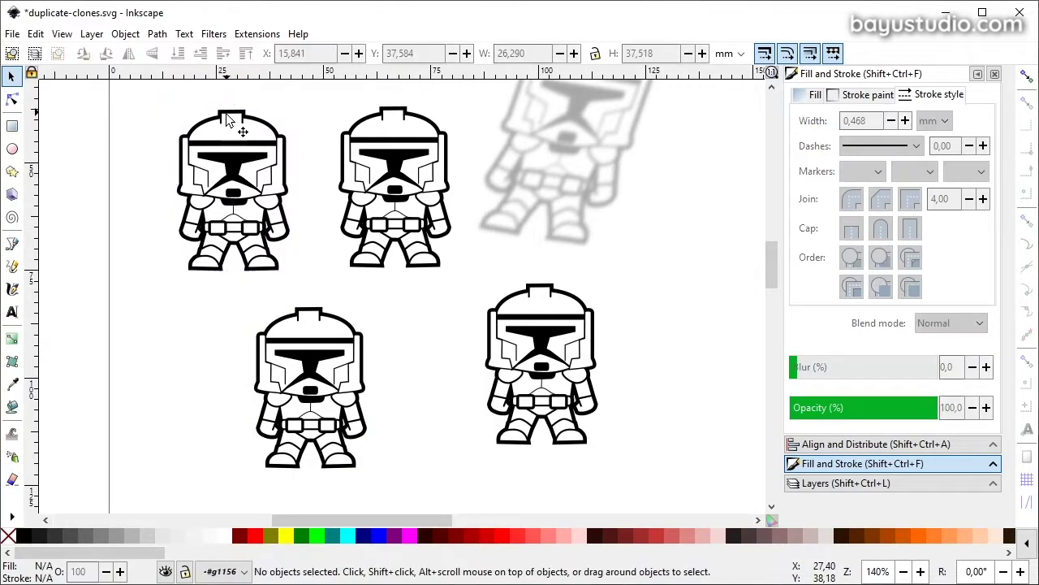
click(229, 122)
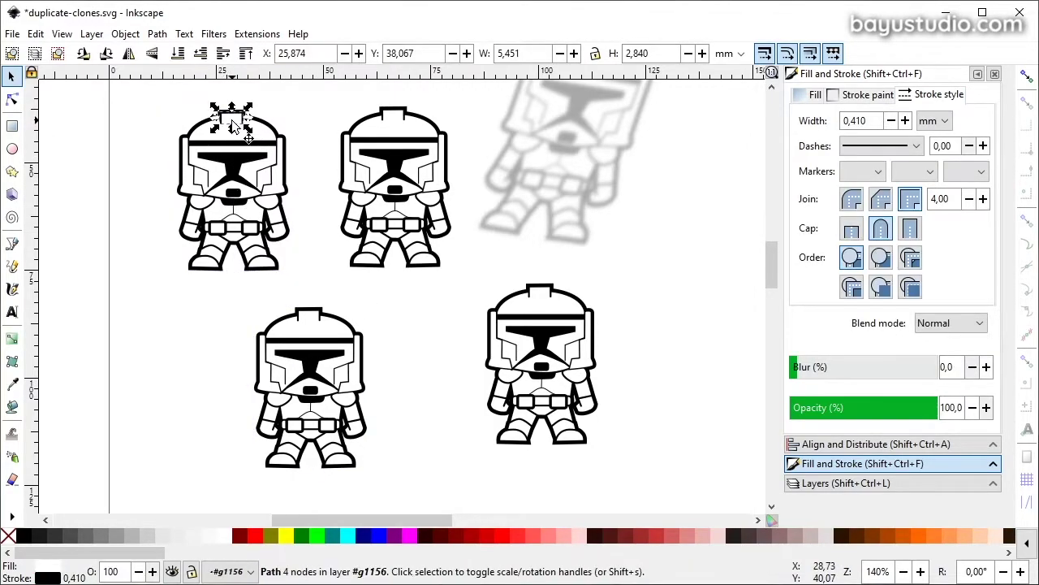
click(290, 538)
click(403, 362)
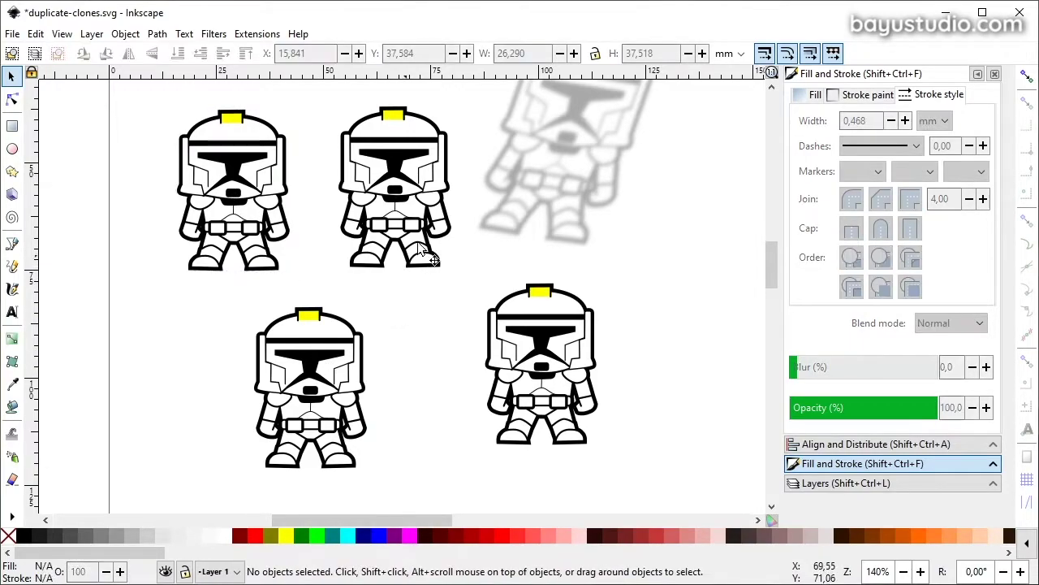
Step: Shrink the parent trooper clone to about 21.2 × 31.9 mm and try blurring it before returning the blur to 0
click(414, 168)
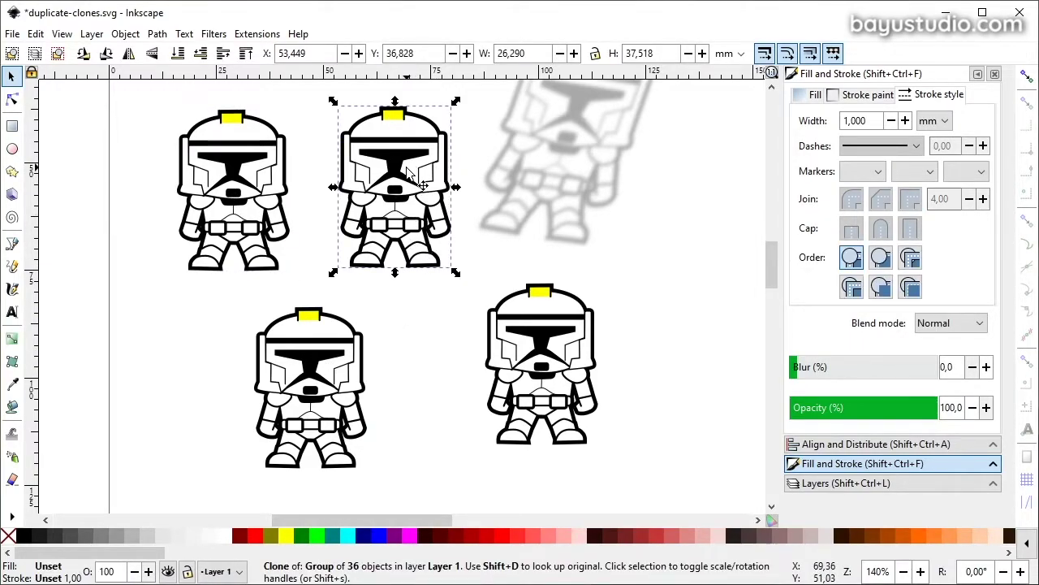
mouse_move(456, 272)
mouse_down()
mouse_move(476, 306)
mouse_move(412, 227)
mouse_move(452, 265)
mouse_move(433, 247)
mouse_up()
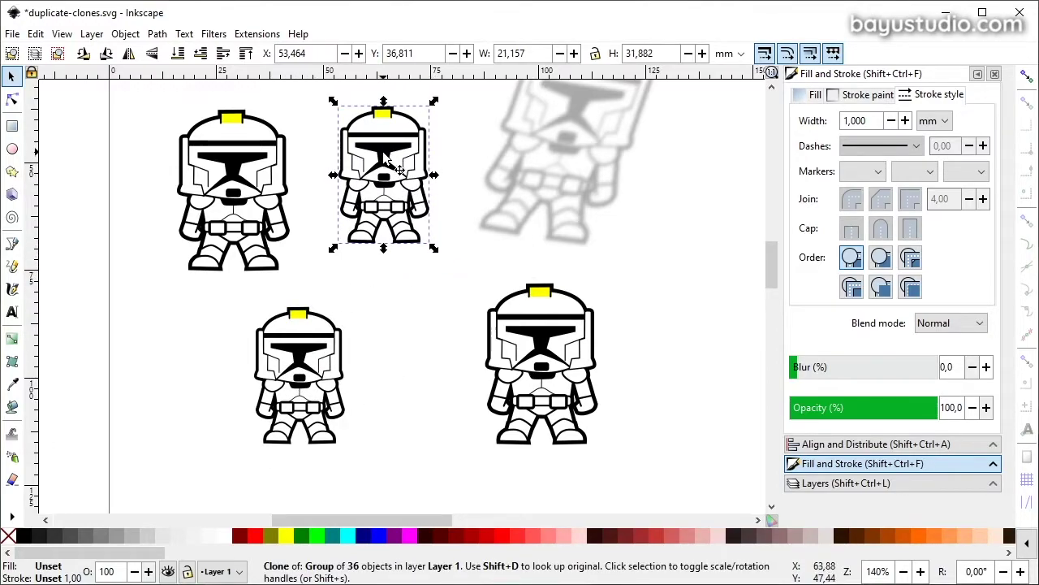
mouse_move(822, 368)
mouse_down()
mouse_move(838, 368)
mouse_move(787, 367)
mouse_up()
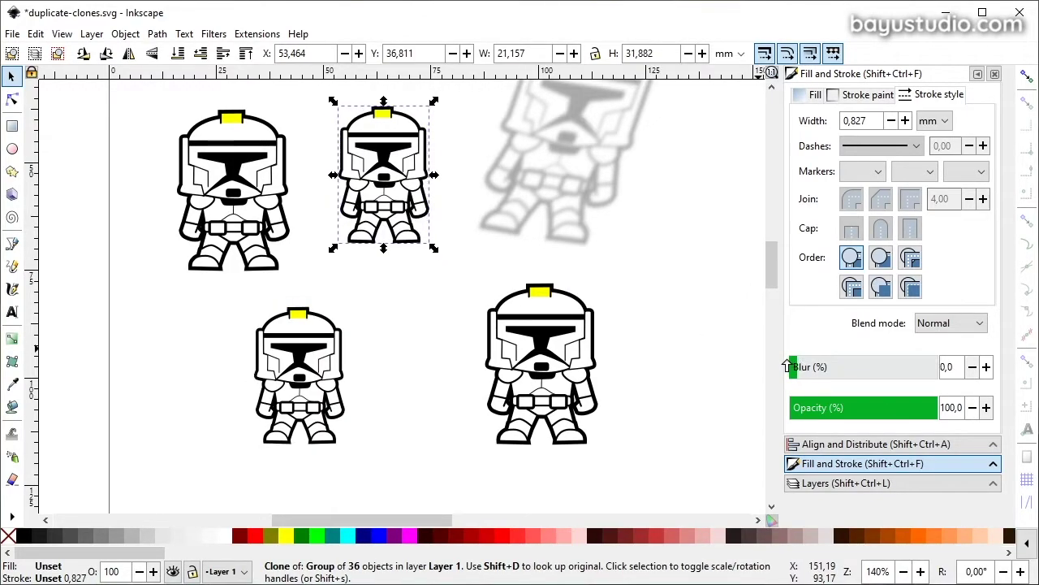
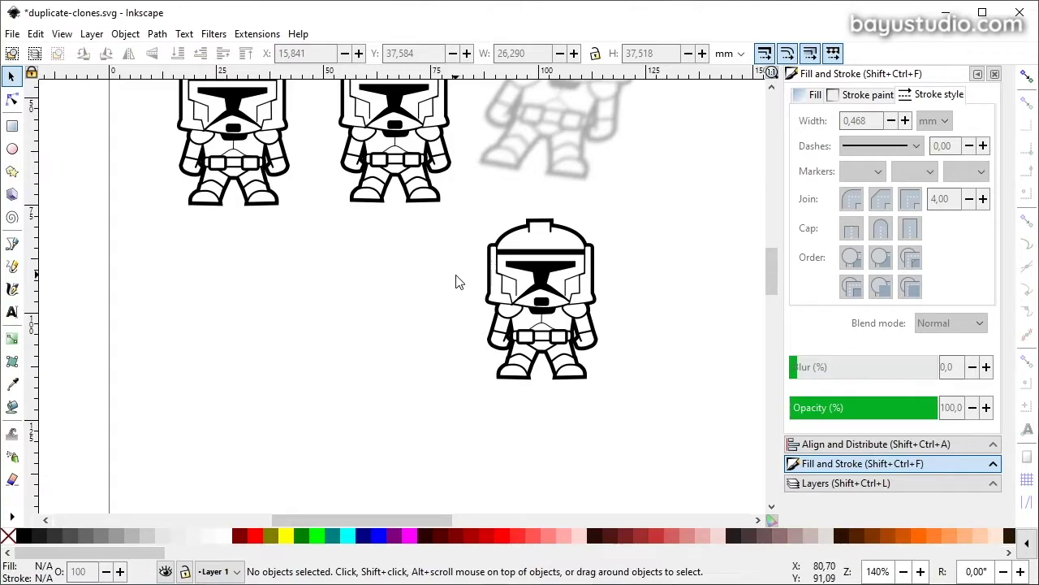
Step: Select the original trooper group and its unblurred upper clone in turn to review how they are linked
scroll(441, 290, up, 3)
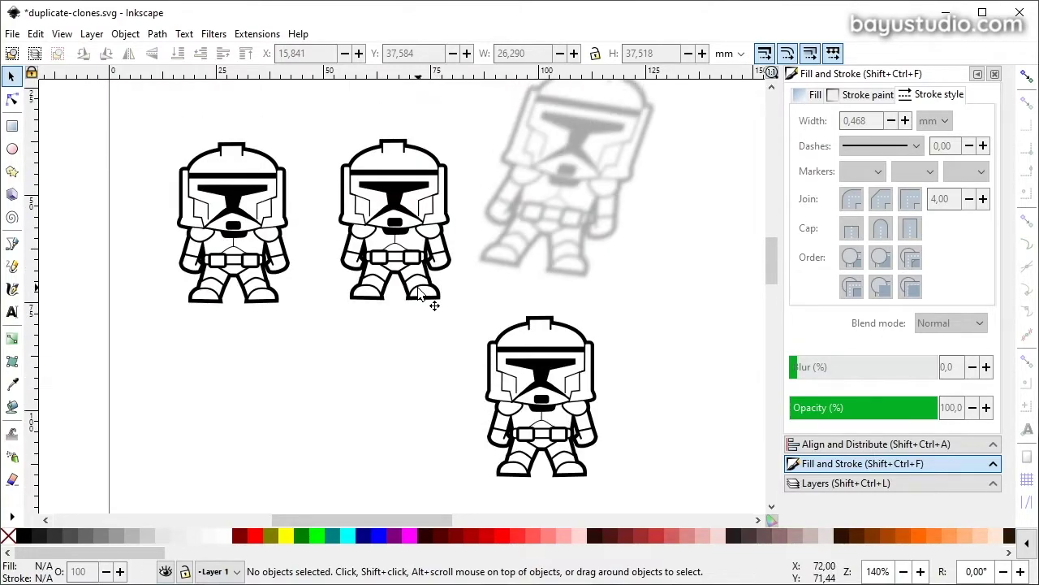
click(228, 209)
click(360, 227)
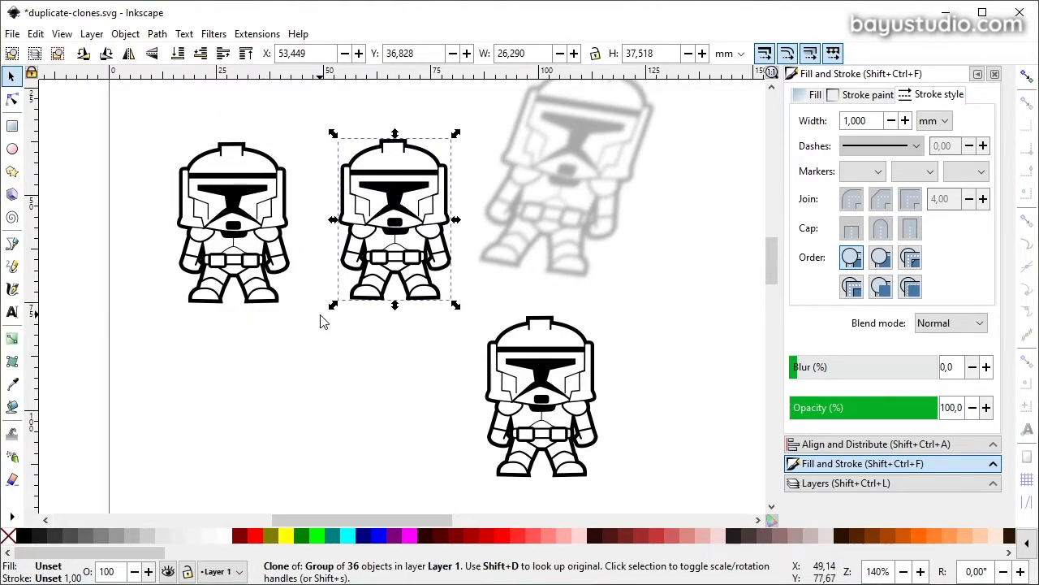
Step: Select the lower trooper clone and the middle upper clone in turn and trace each back to its original group
key(shift+Tab)
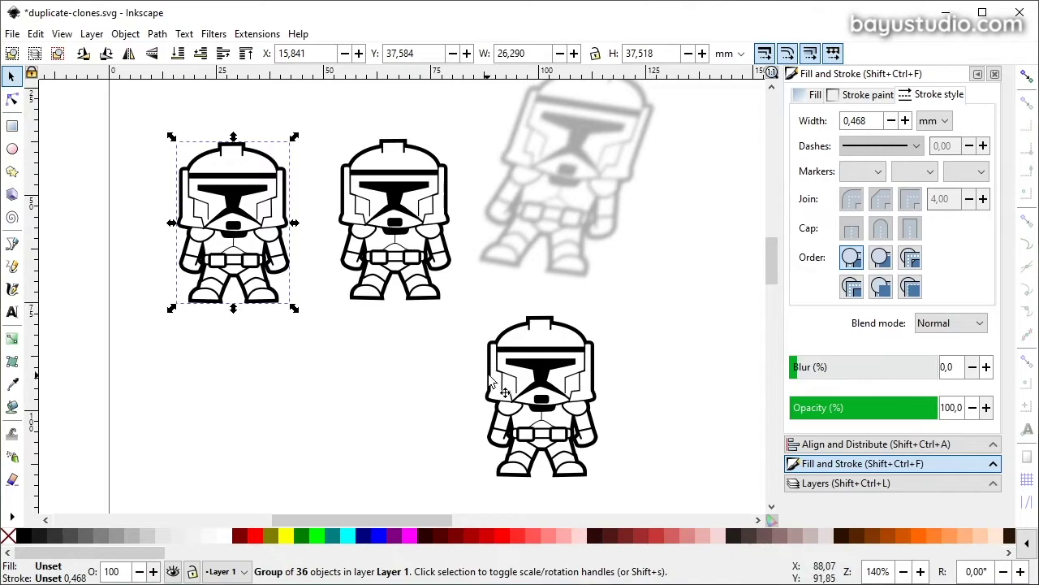
click(535, 385)
key(shift+d)
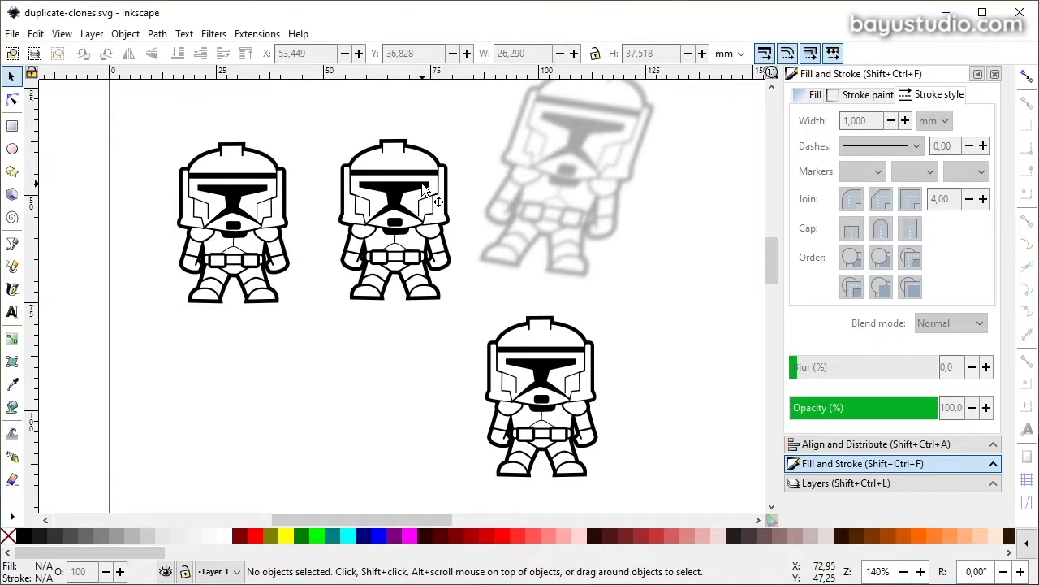
click(410, 203)
click(286, 207)
click(404, 199)
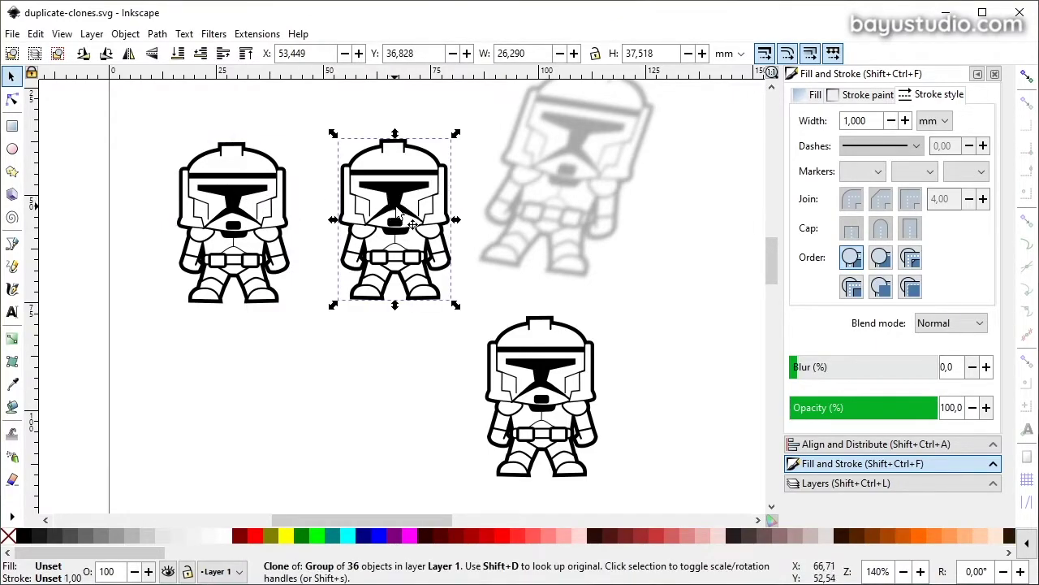
drag(398, 196, 398, 197)
key(shift+d)
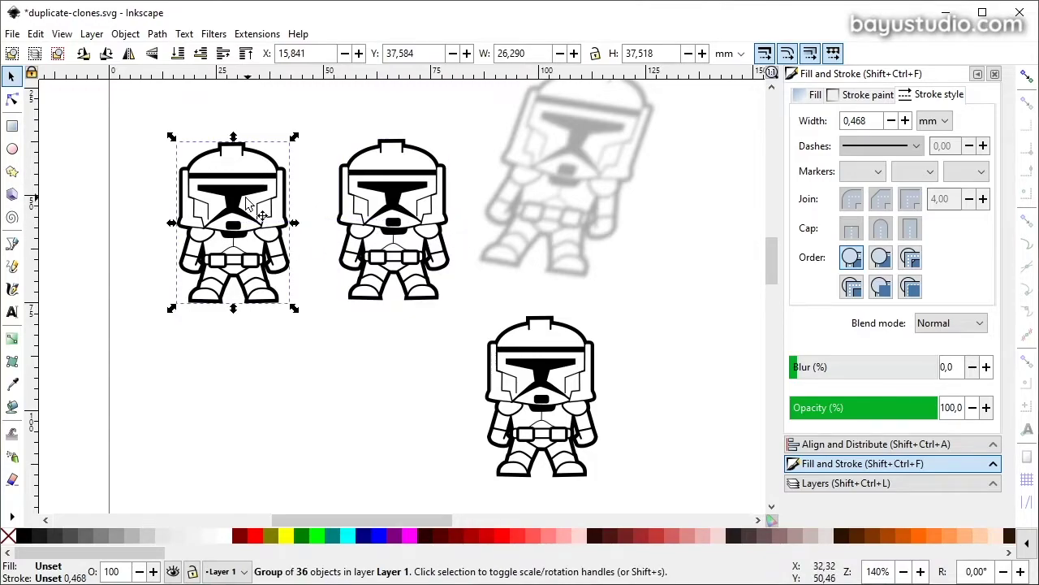
Step: Nudge the middle trooper clone to about X 54.6, Y 37.2 mm and look up the Unlink Clone command for it
click(390, 196)
drag(391, 196, 398, 198)
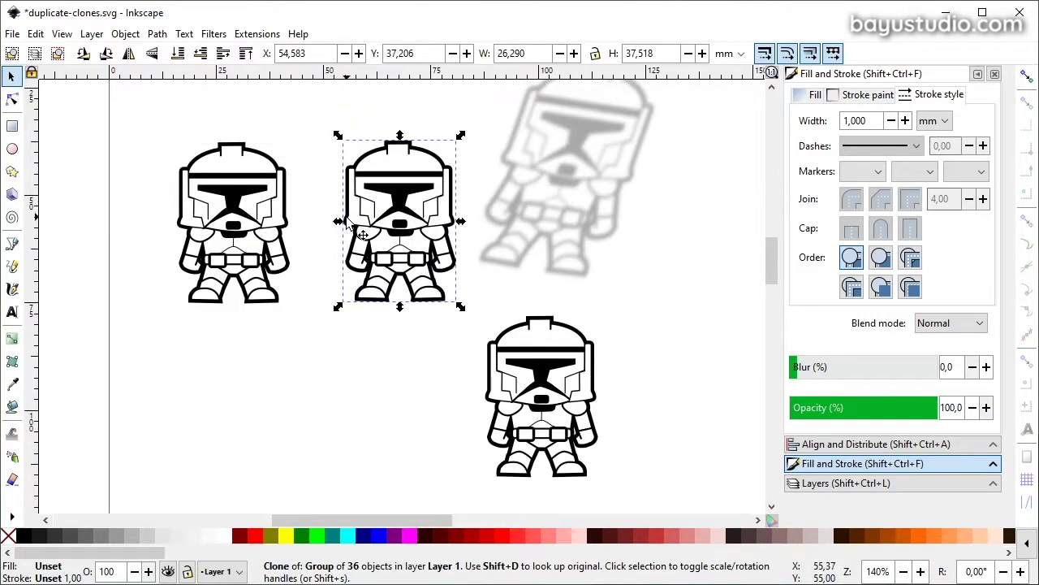
click(43, 35)
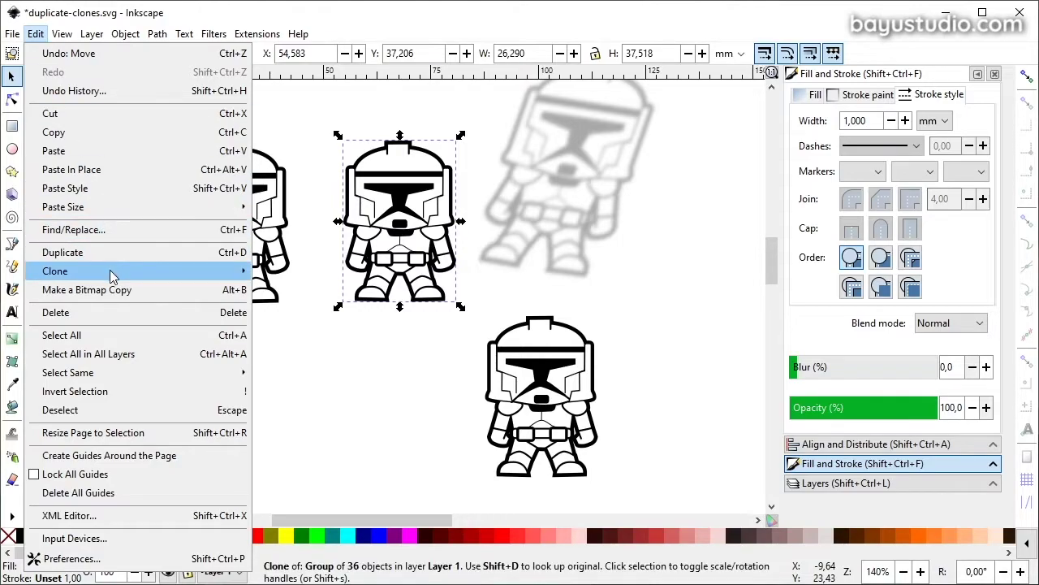
mouse_move(108, 269)
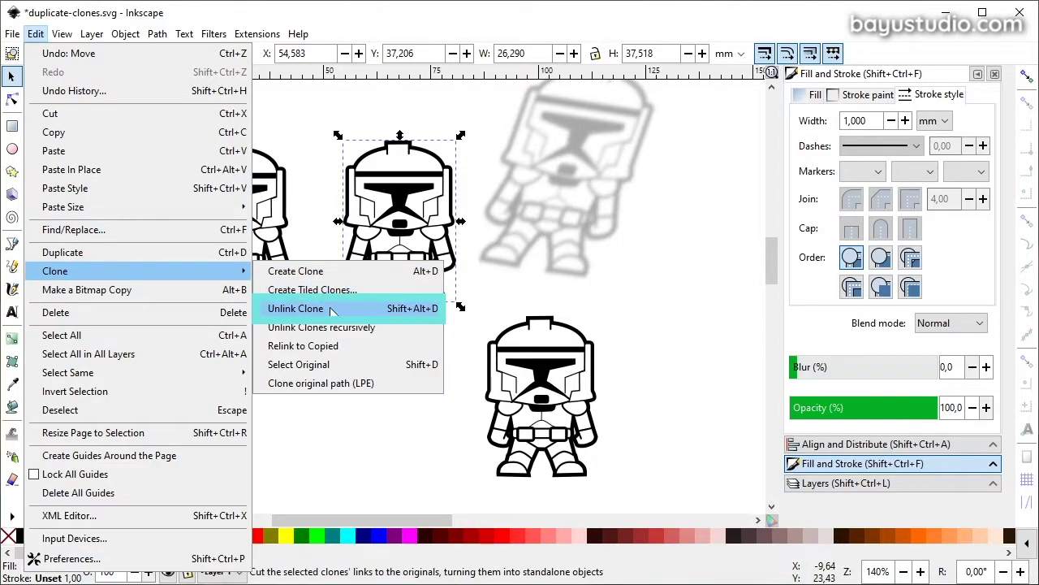
click(35, 34)
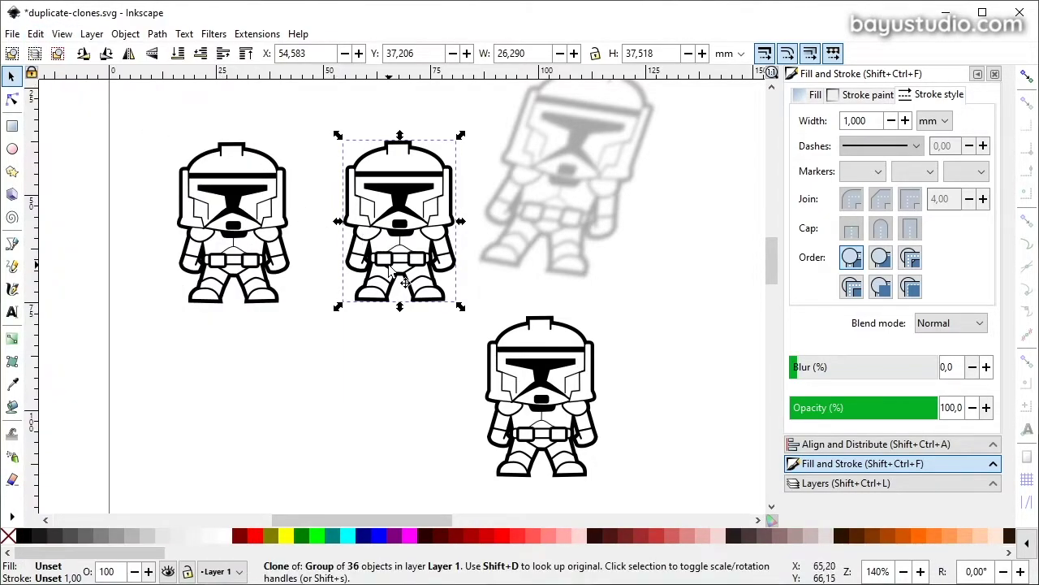
Step: Create another clone of the original trooper group and place it in the empty area directly below the original
scroll(398, 276, down, 2)
click(249, 216)
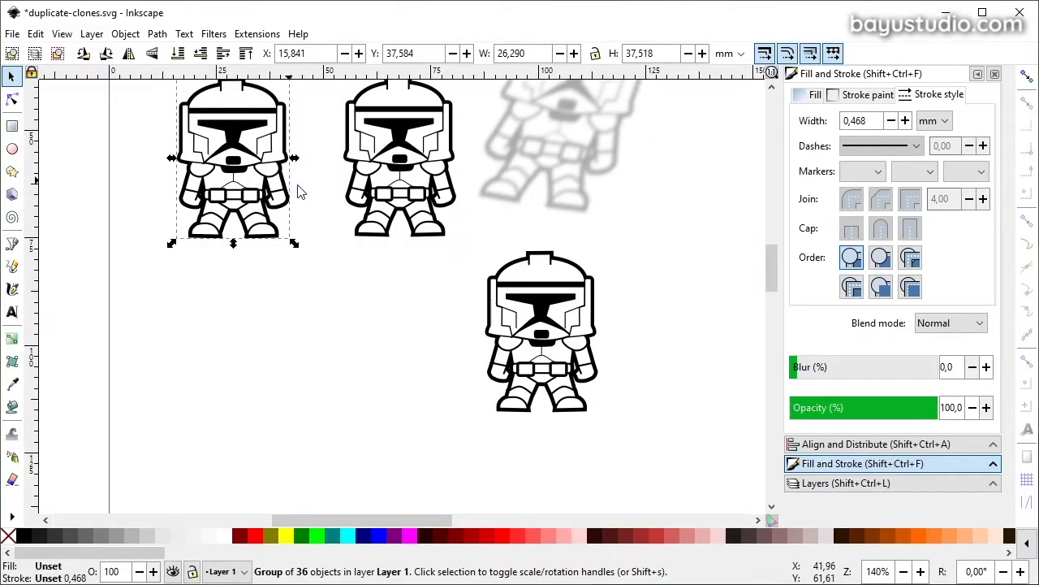
click(36, 33)
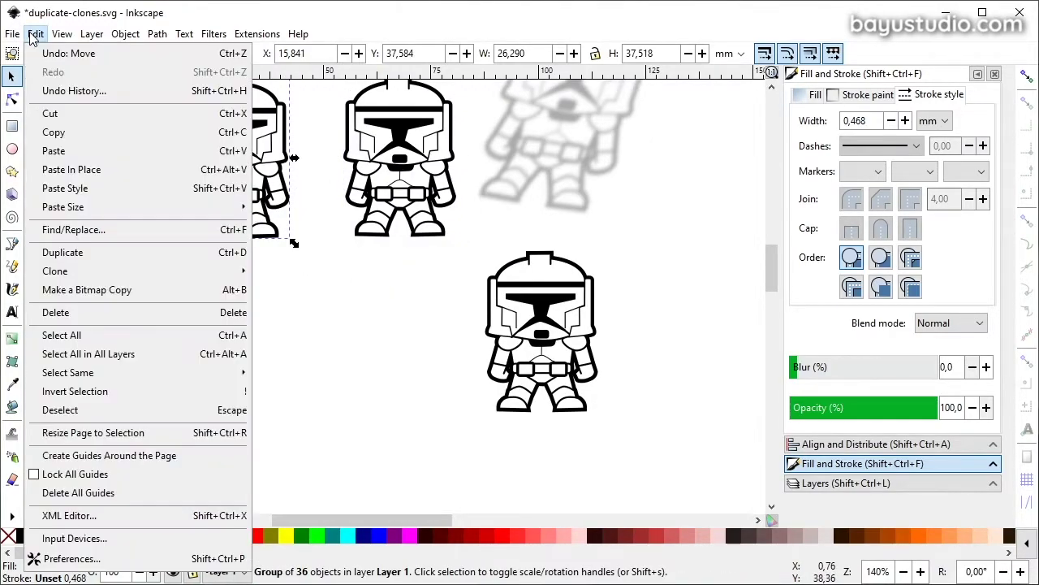
mouse_move(115, 271)
click(322, 269)
mouse_move(272, 236)
mouse_down()
mouse_move(316, 383)
mouse_move(296, 448)
mouse_up()
Step: Move the middle trooper clone down to about X 52.7, Y 53.3 mm
click(386, 170)
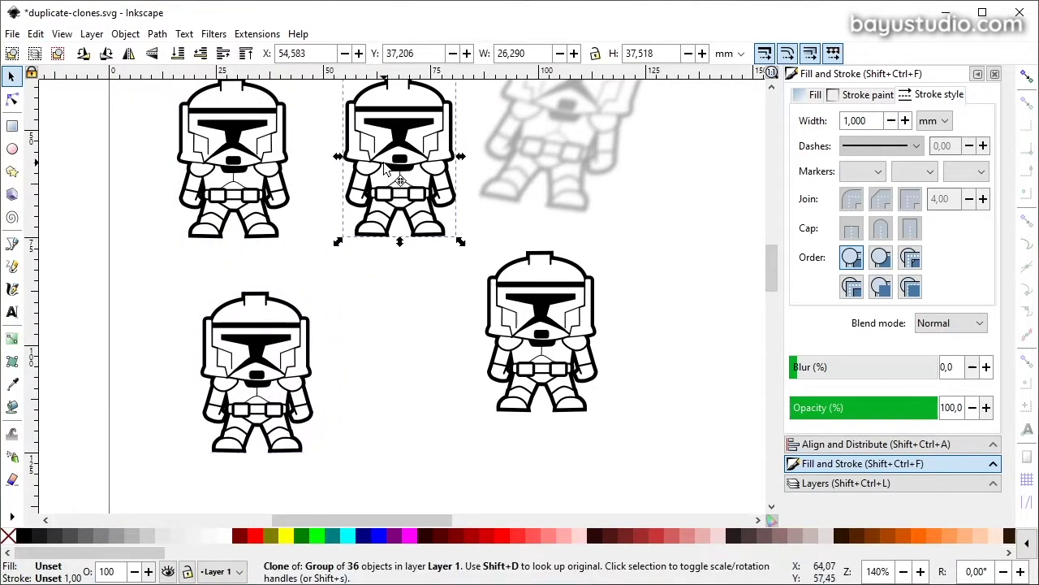
drag(384, 163, 376, 232)
click(388, 356)
Step: Enter the original trooper group, select the small piece on top of its helmet, and leave the group
scroll(388, 356, up, 2)
scroll(388, 356, down, 1)
click(221, 147)
double_click(228, 114)
click(232, 118)
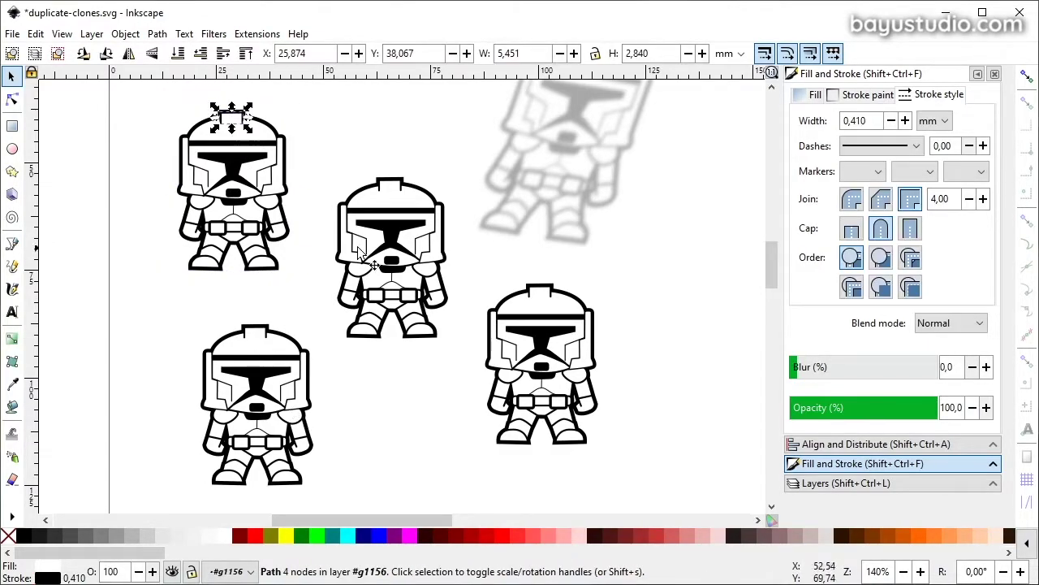
click(309, 236)
Step: Shift the middle trooper clone to about X 55, Y 54.2 mm, unlink it from its original, and try looking up its original
click(413, 253)
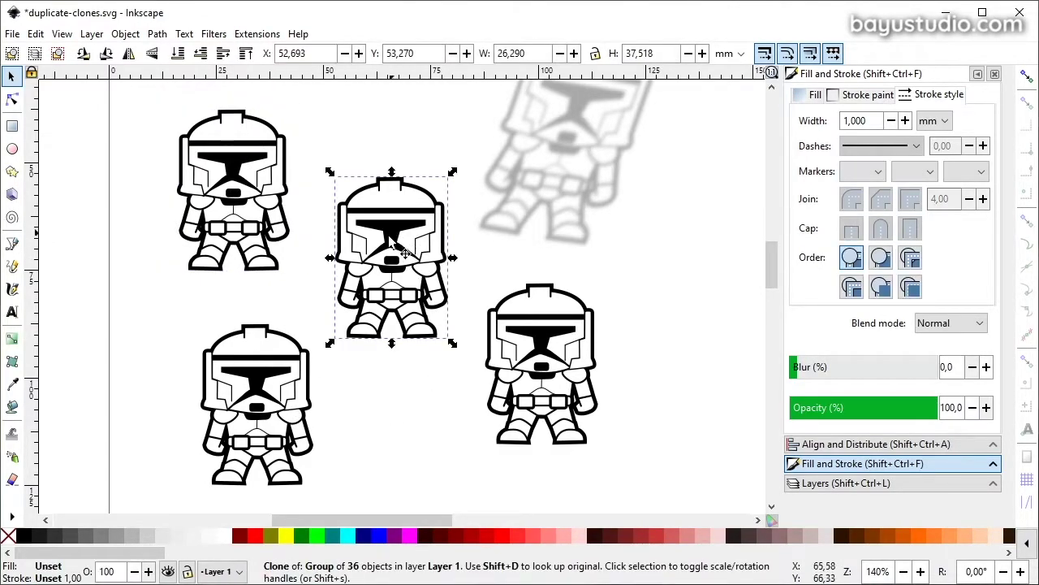
drag(417, 254, 415, 258)
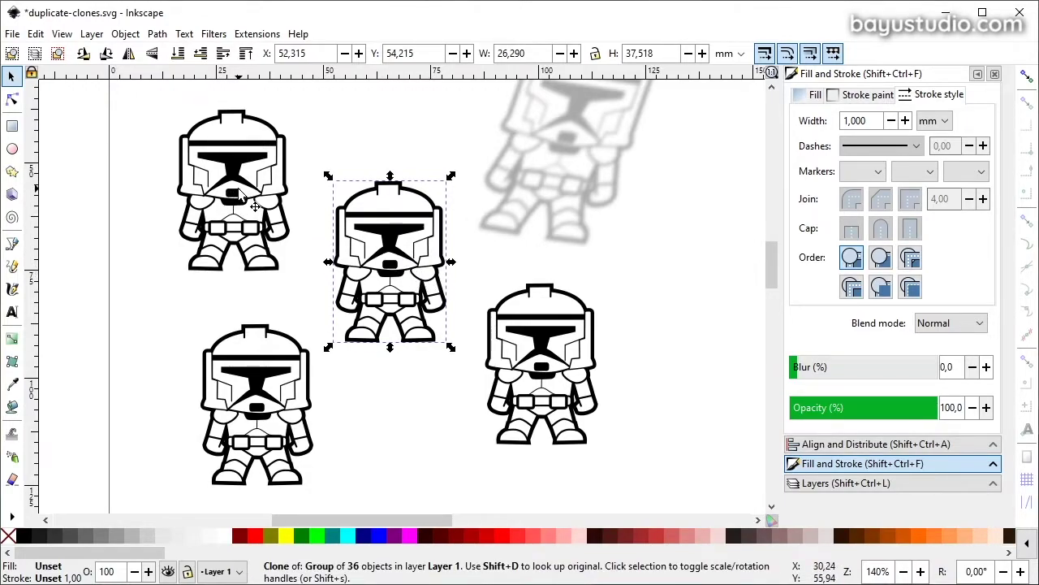
key(Right)
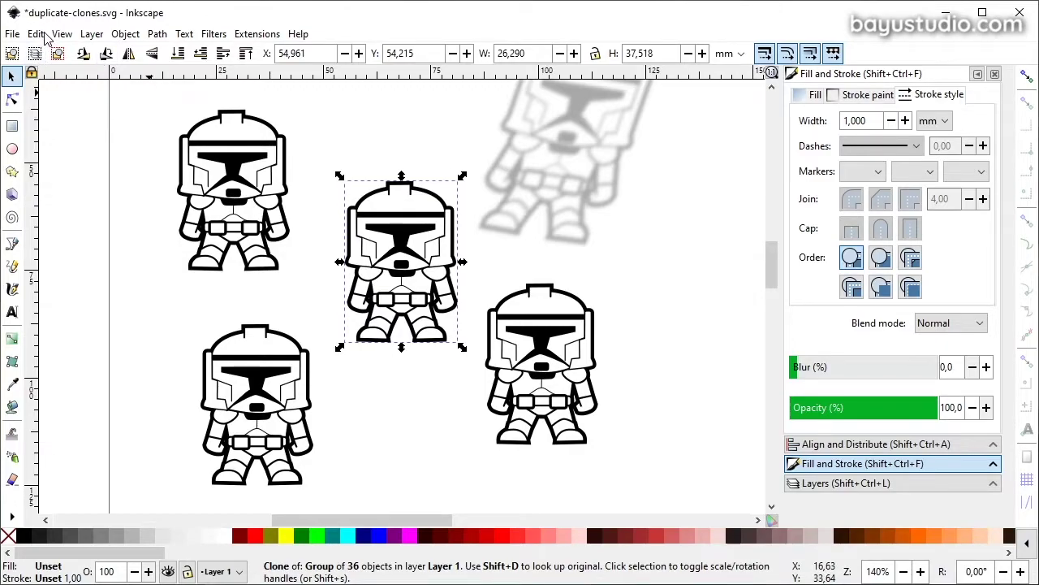
click(36, 35)
mouse_move(109, 271)
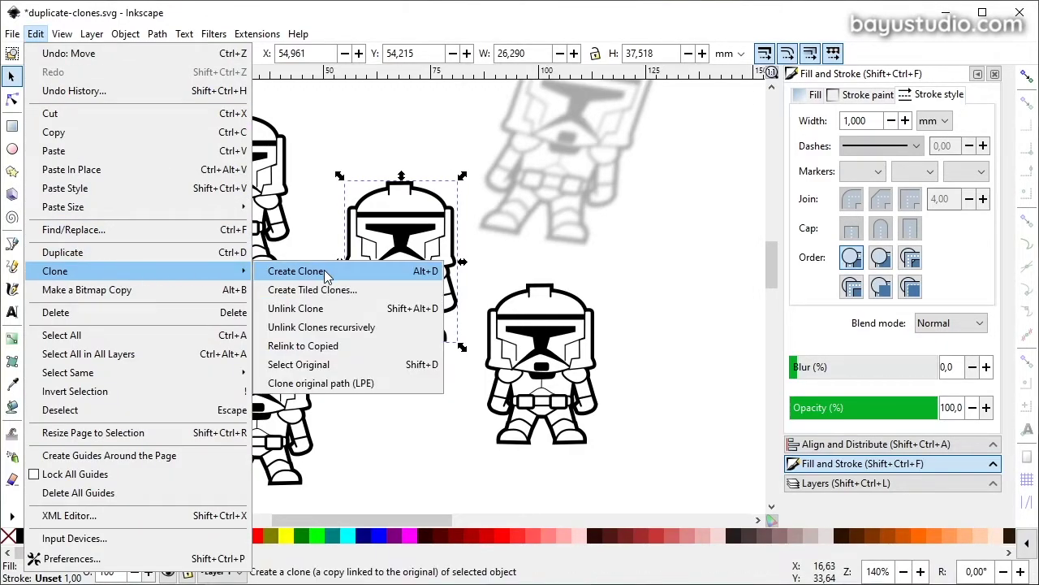
click(341, 308)
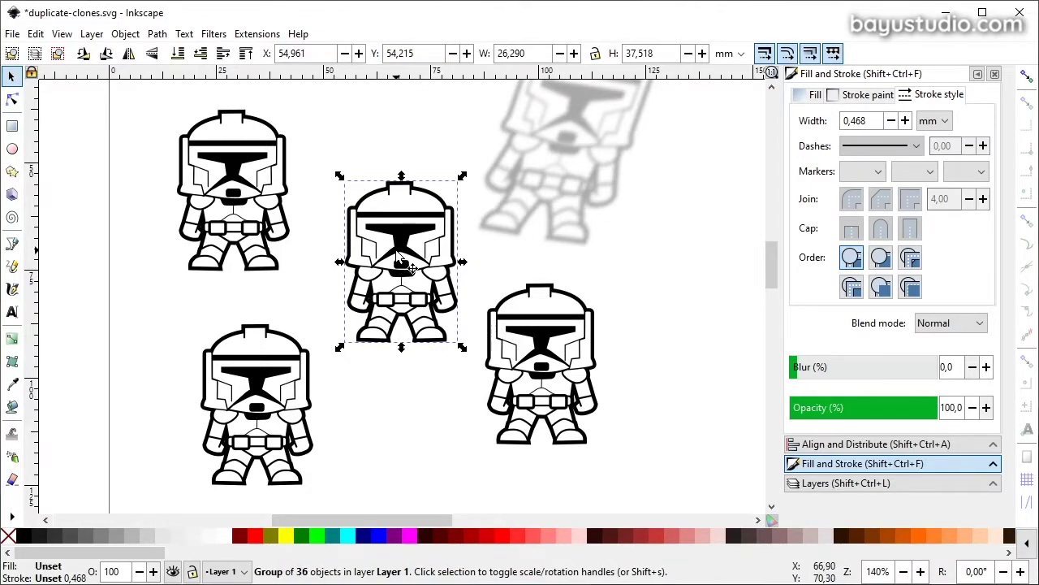
key(shift+d)
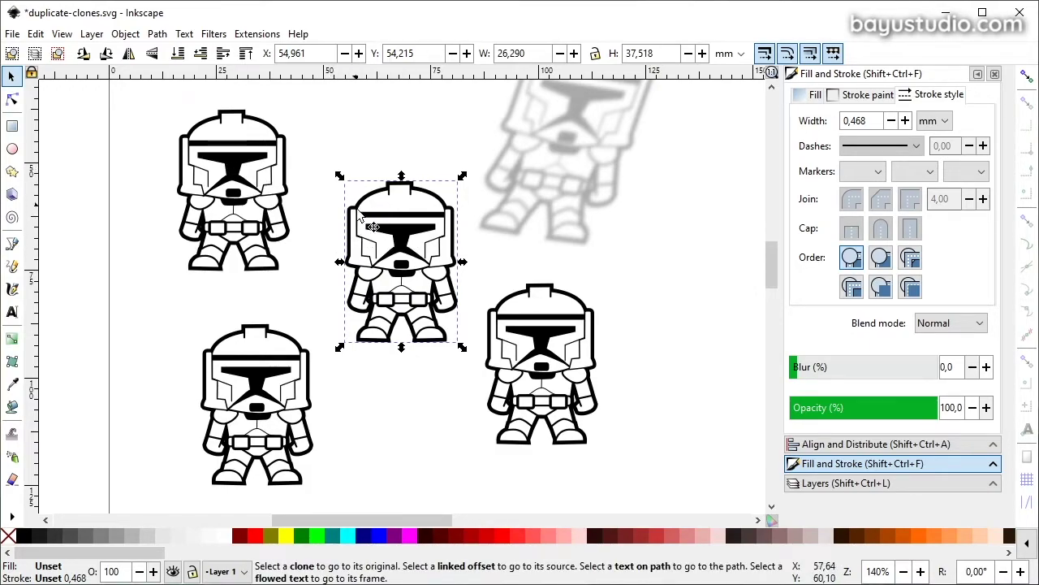
Step: Move the unlinked trooper to about X 53.6, Y 52.5 mm, then fill the small piece on top of its helmet yellow
drag(368, 227, 400, 236)
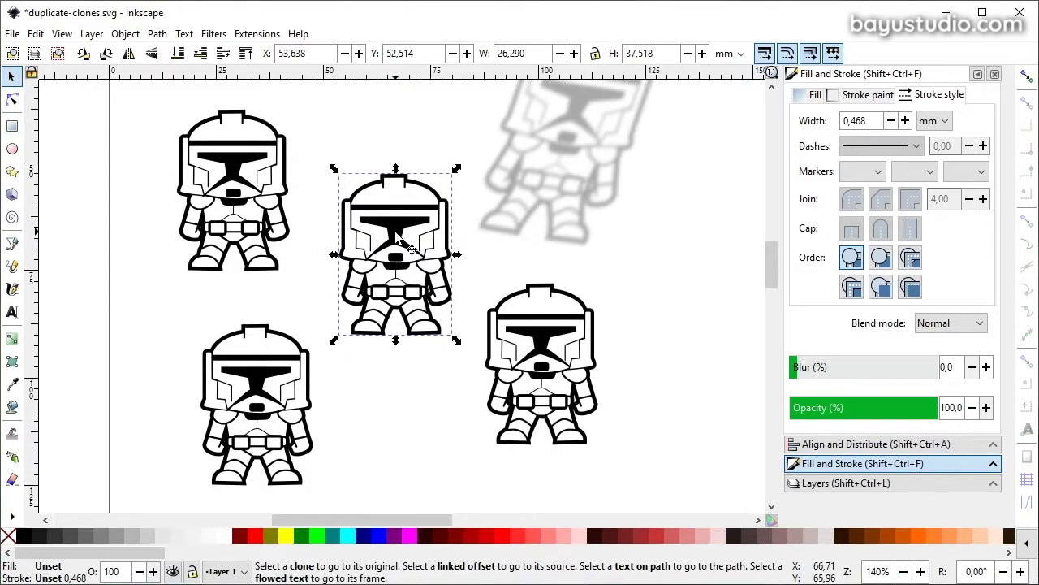
double_click(396, 234)
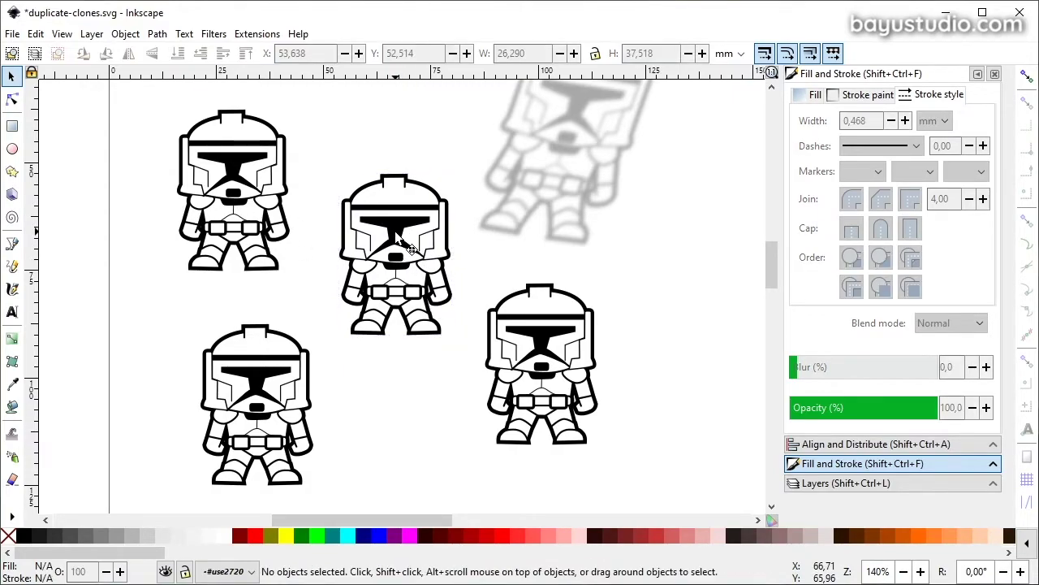
click(398, 234)
click(394, 231)
click(381, 185)
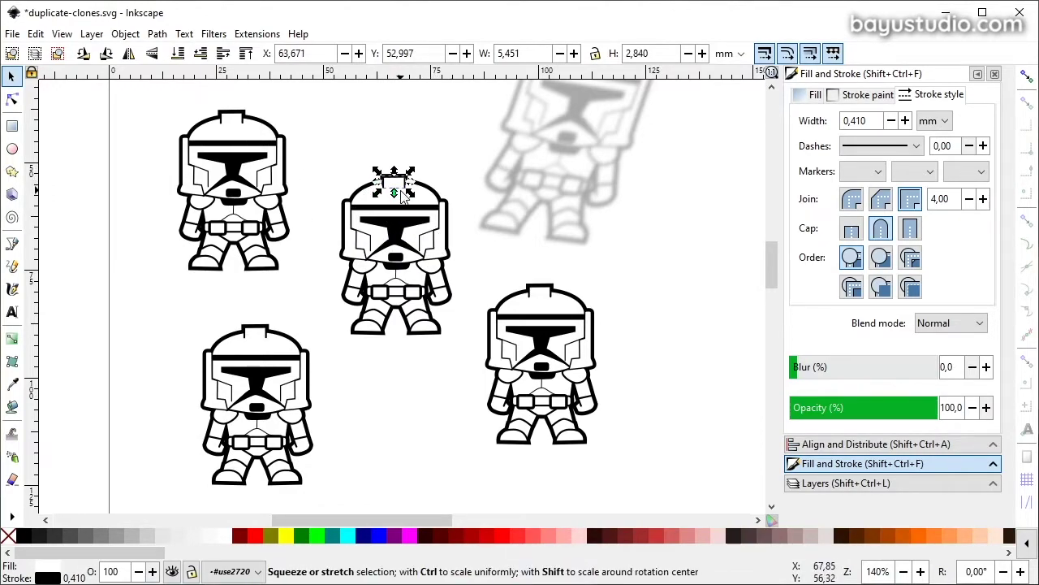
click(288, 536)
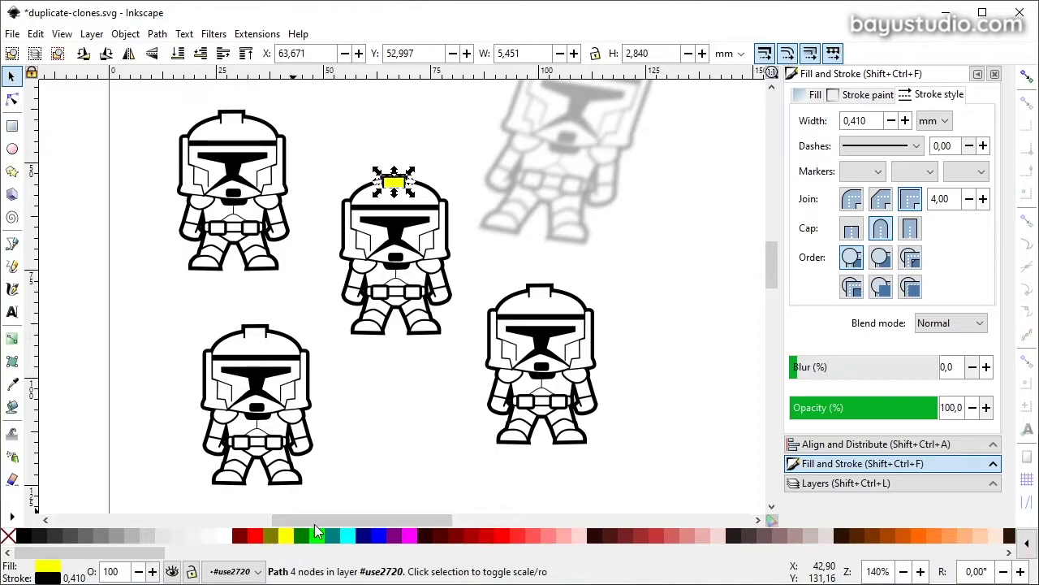
Step: Fill the T-shaped visor of the unlinked trooper dark red
click(374, 227)
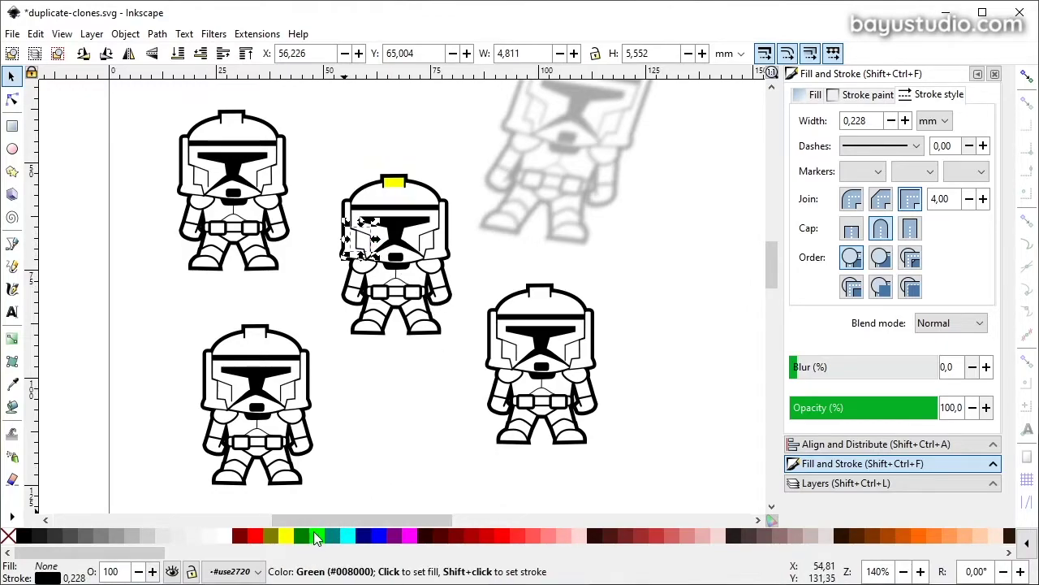
click(400, 229)
click(239, 536)
click(362, 395)
Step: Fill all parts of the unlinked trooper yellow except the visor and the black helmet band
drag(329, 341, 471, 163)
click(288, 536)
key(ctrl+z)
shift+click(395, 224)
shift+click(396, 207)
click(287, 536)
Step: Fill the helmet piece just below the unlinked trooper's visor black and leave the group
click(357, 398)
click(396, 246)
click(24, 536)
click(378, 455)
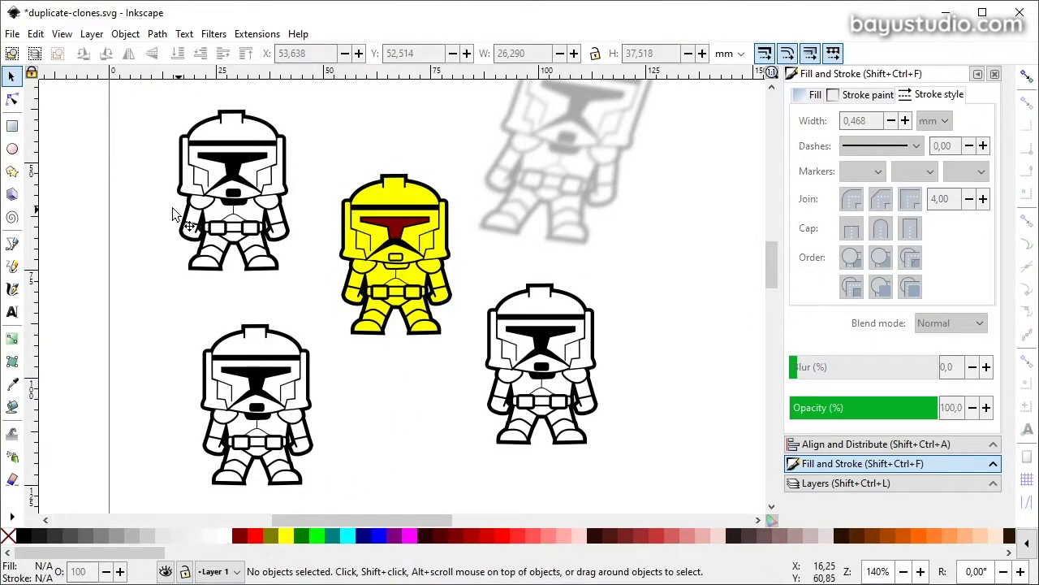
Step: Look up the Unlink Clones recursively command among the clone commands and close them without running it
click(36, 34)
mouse_move(195, 272)
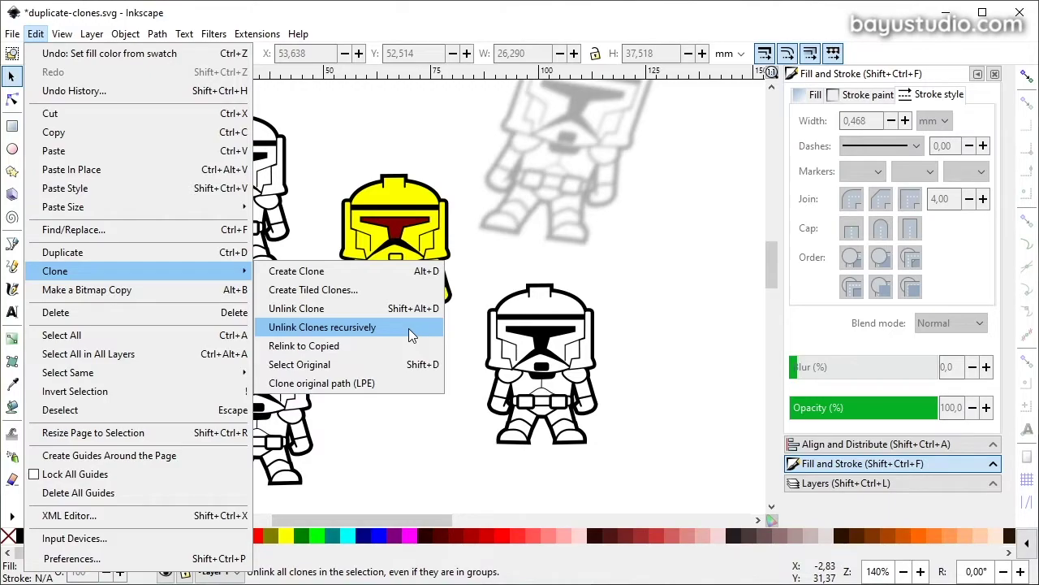
click(36, 38)
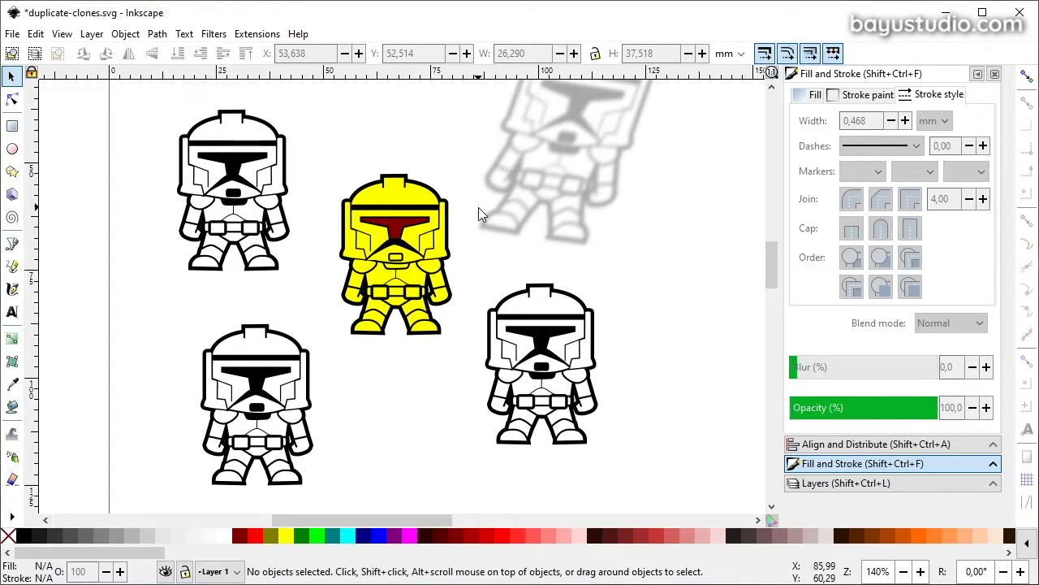
scroll(478, 208, down, 1)
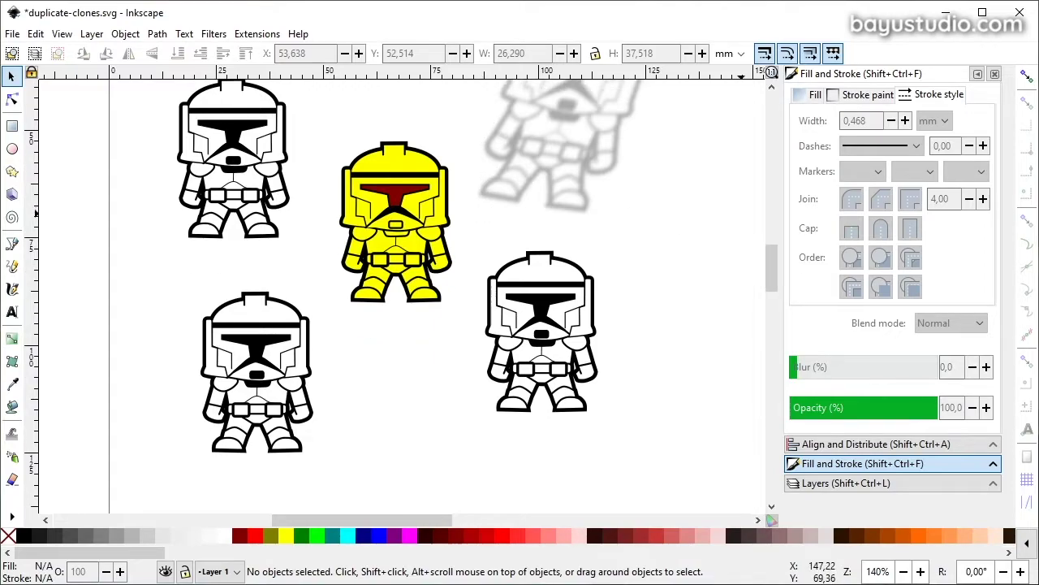
scroll(443, 219, up, 2)
scroll(455, 212, down, 1)
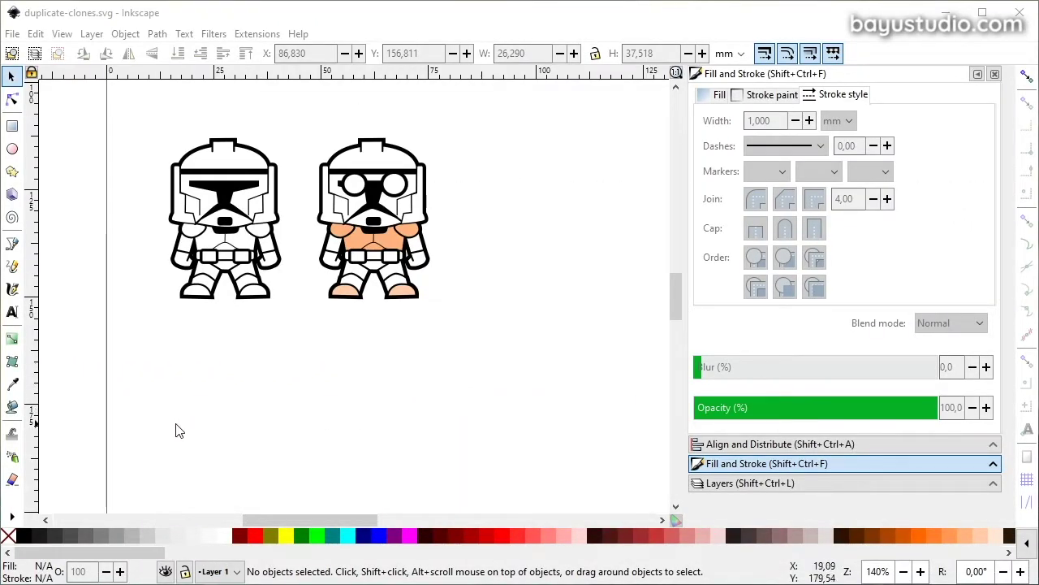
Step: Select the orange-chested trooper and the plain original trooper group in turn, then clear the selection
click(276, 272)
click(306, 357)
click(388, 219)
click(241, 229)
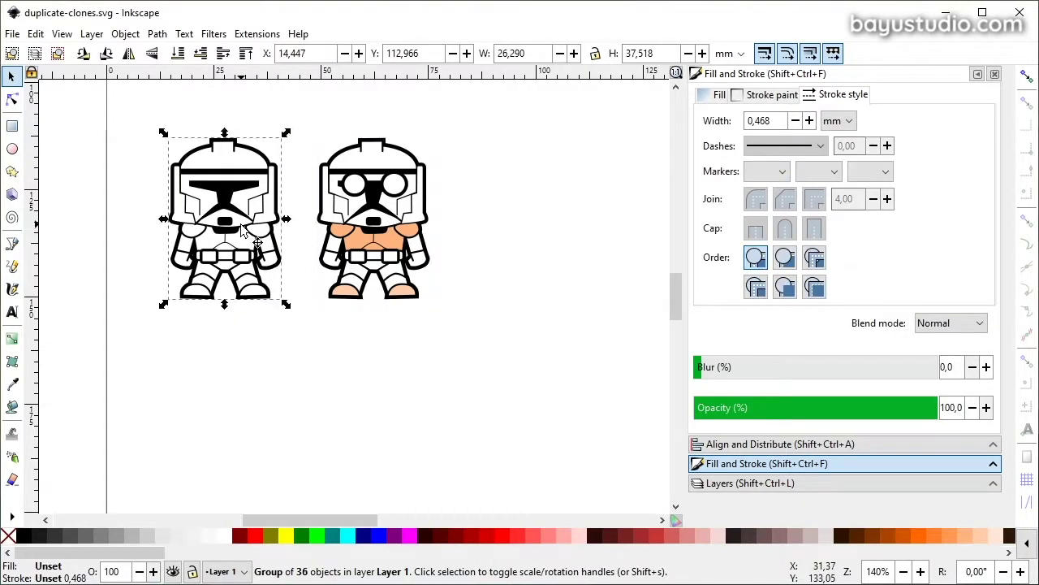
click(284, 341)
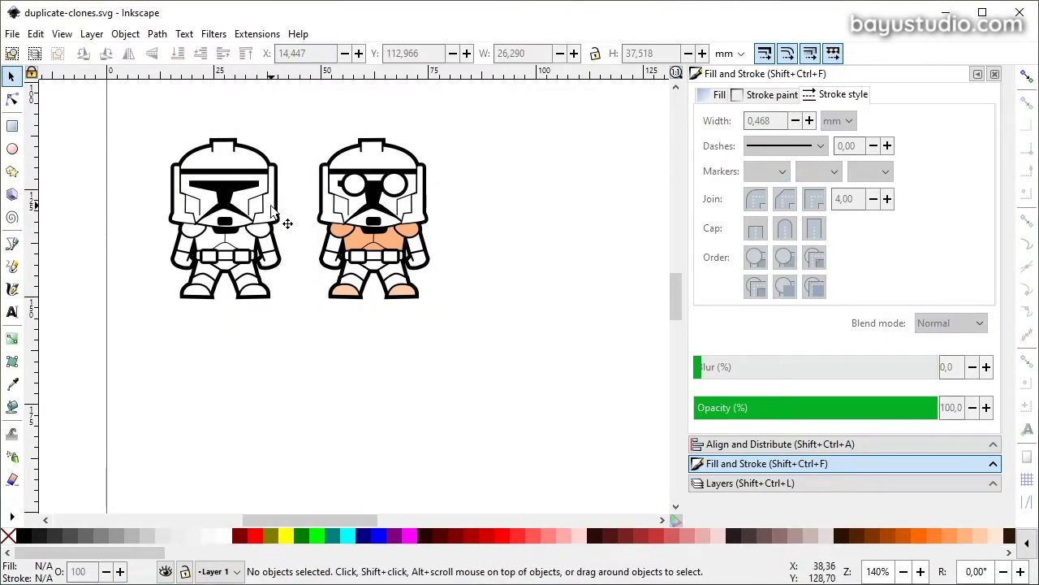
Step: Create three clones of the plain original trooper group and arrange them in a row below the two troopers
click(252, 175)
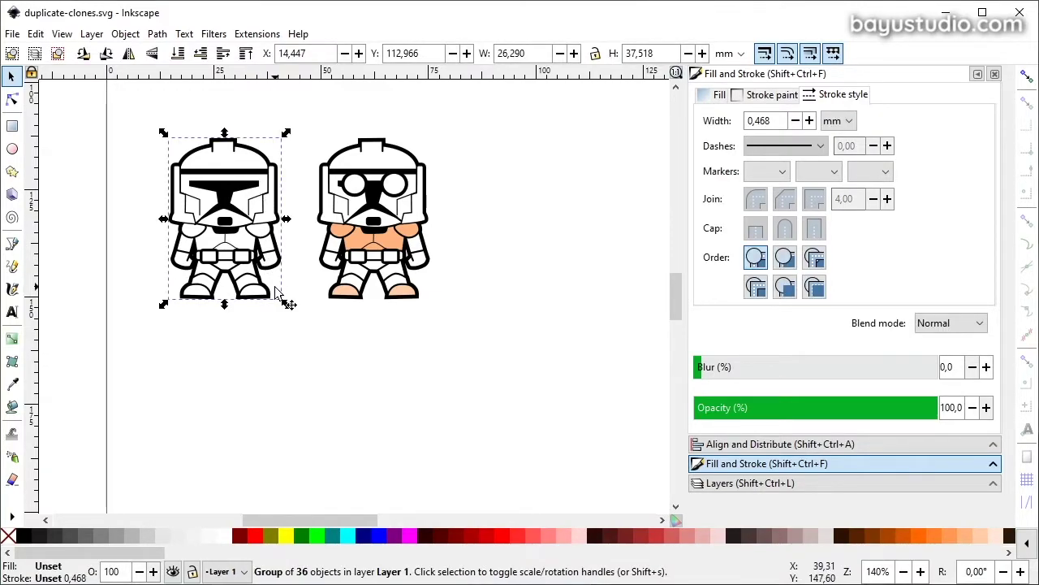
key(alt+d)
drag(274, 263, 278, 452)
key(alt+d)
drag(278, 263, 446, 453)
click(273, 213)
key(alt+d)
drag(272, 213, 607, 396)
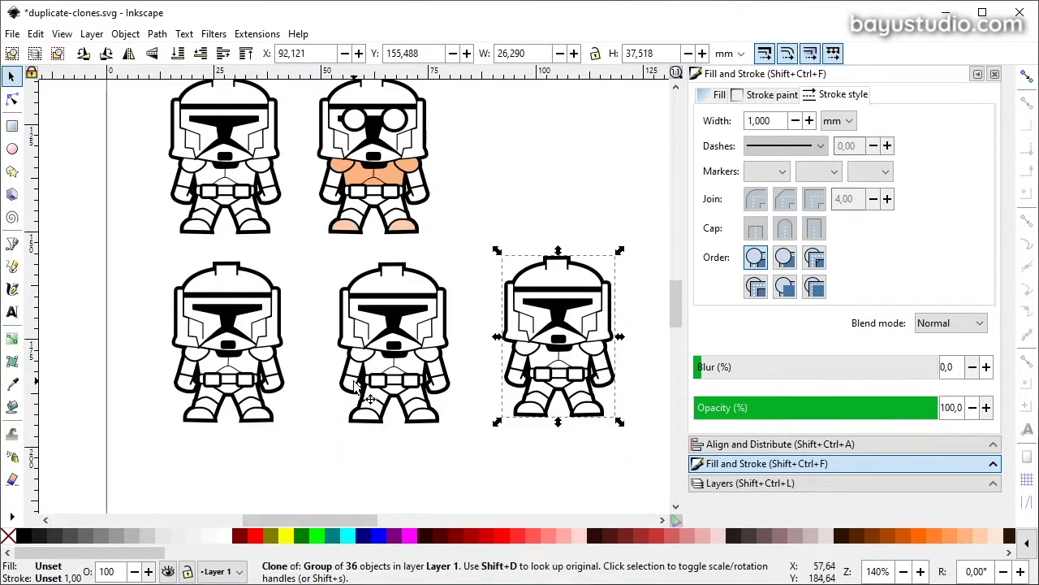
Step: Trace the rightmost trooper clone back to its original group and reselect the clone
click(601, 286)
click(589, 383)
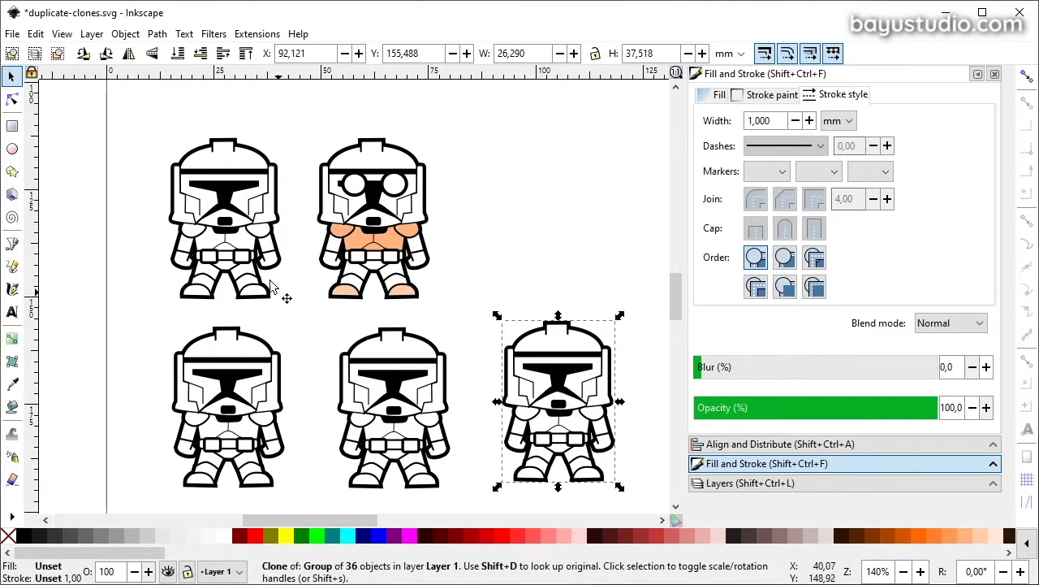
key(shift)
key(shift+d)
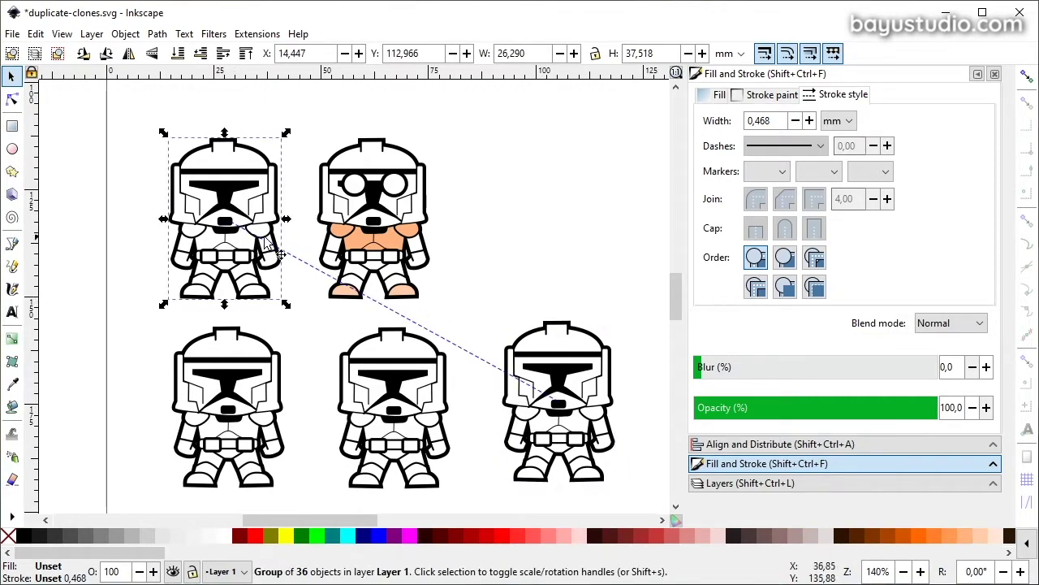
click(542, 363)
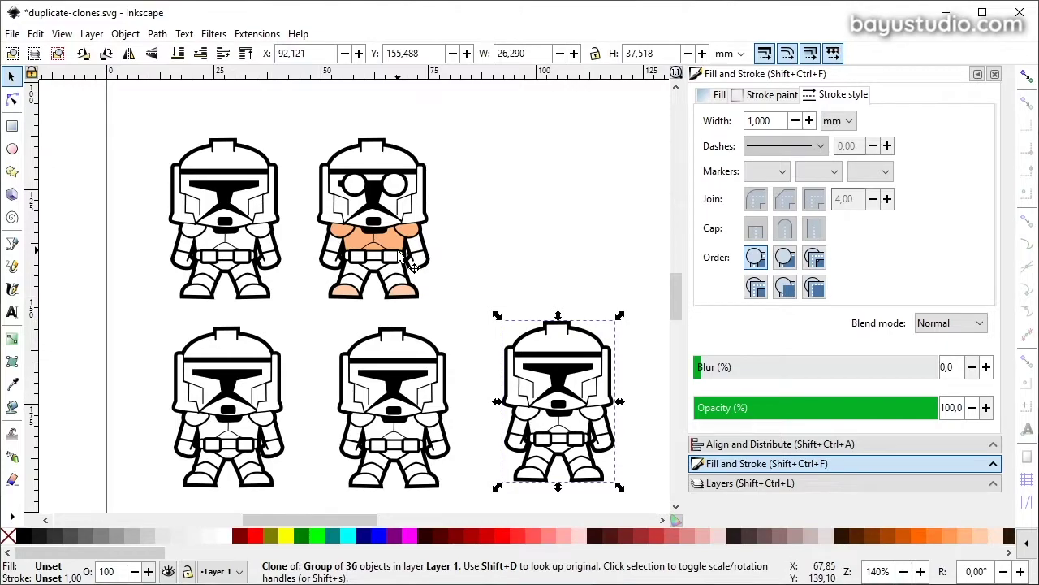
Step: Copy the orange-chested trooper group and relink the rightmost lower trooper clone to it
drag(578, 403, 580, 406)
click(386, 248)
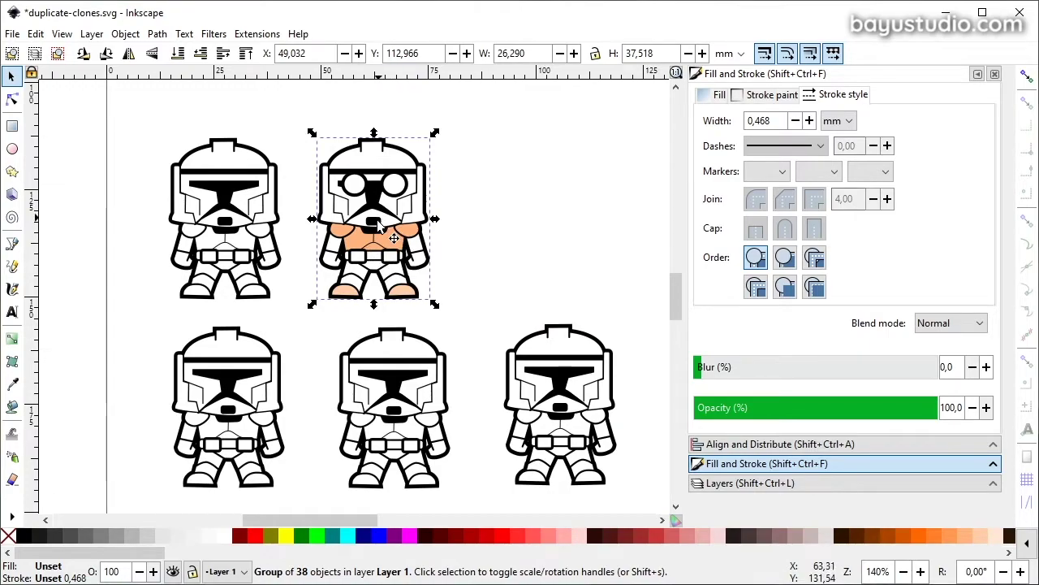
key(ctrl)
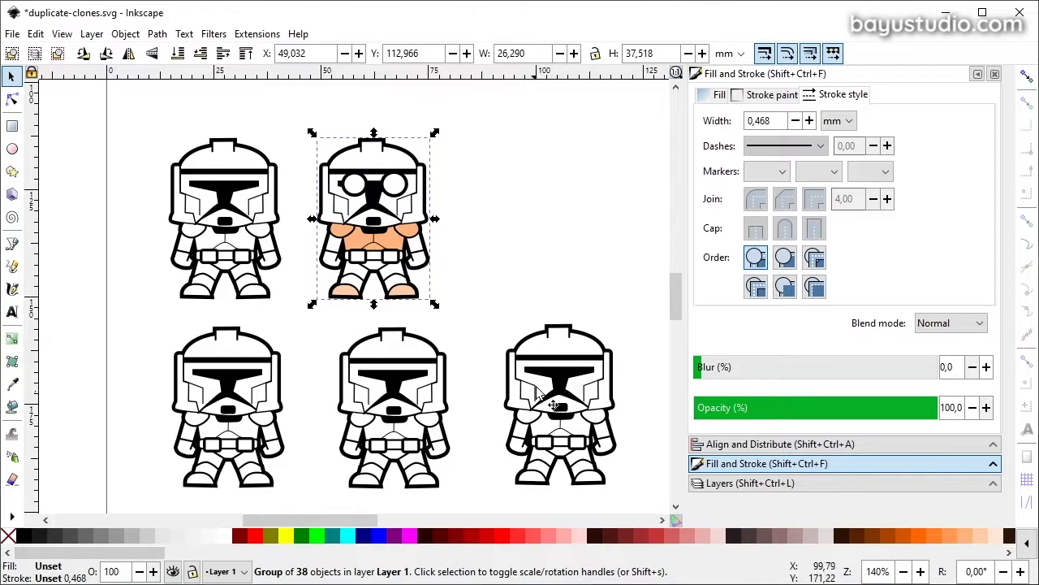
click(566, 367)
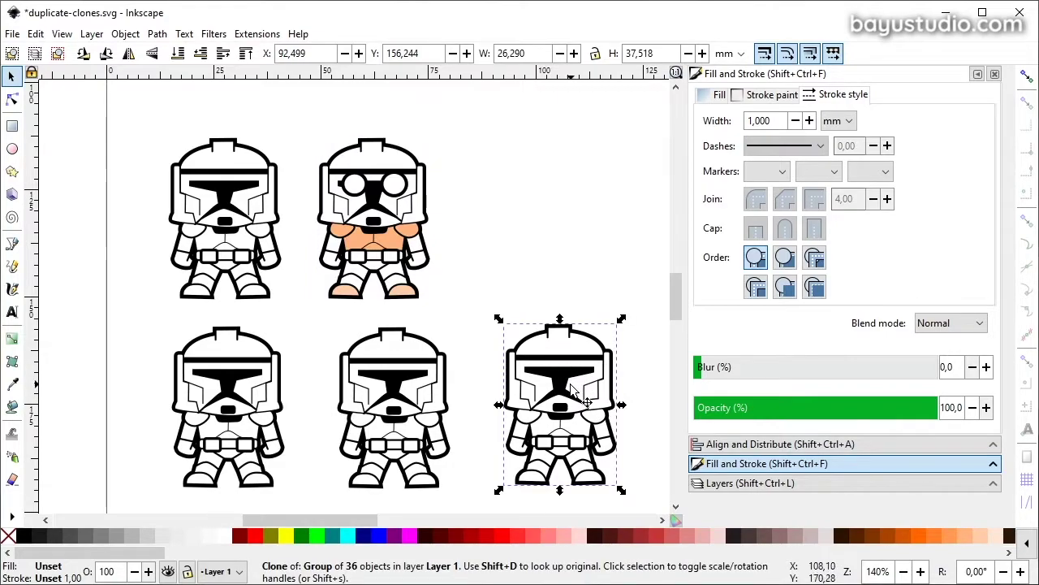
click(38, 34)
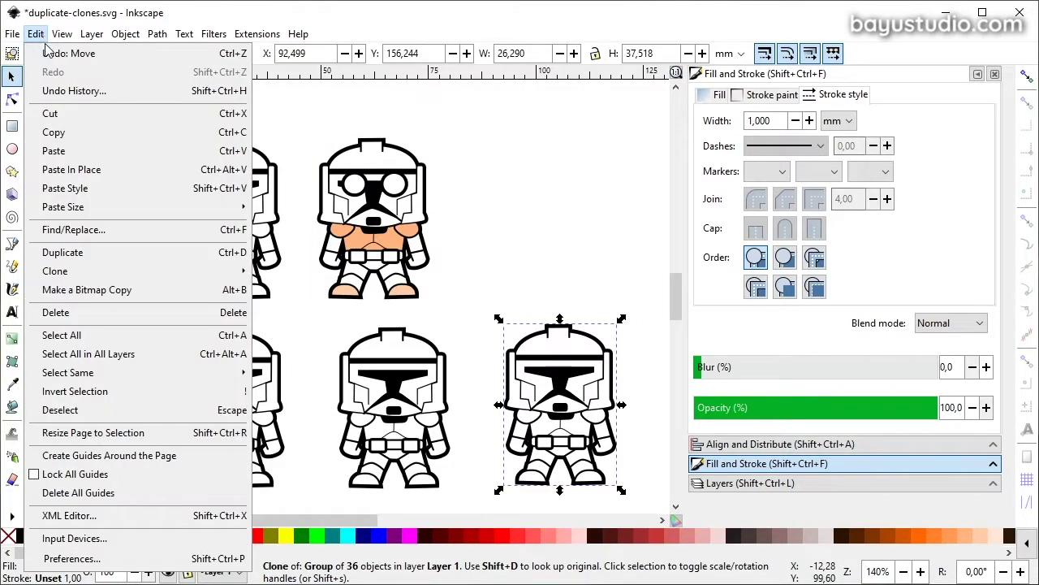
mouse_move(127, 271)
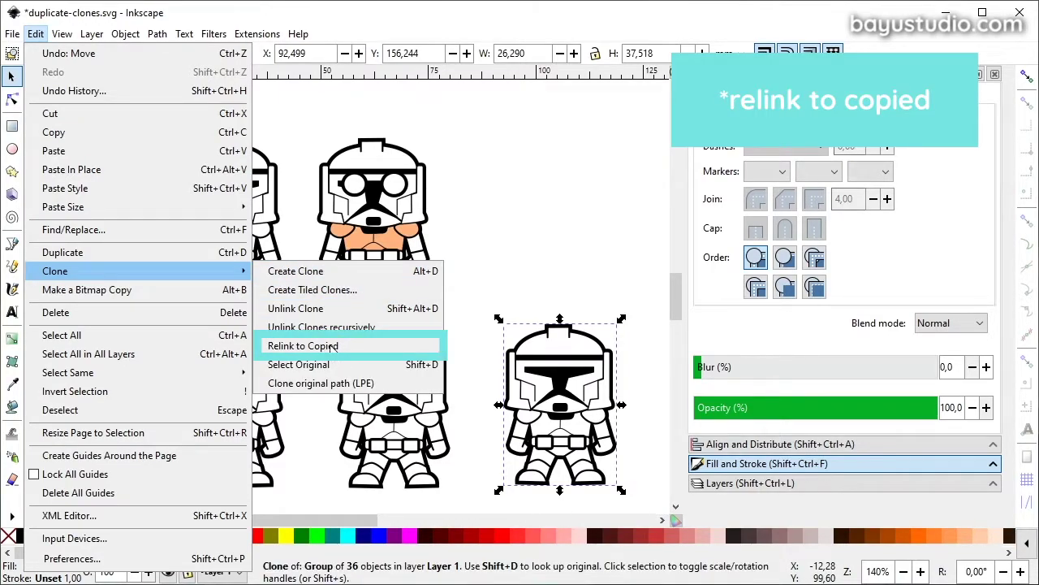
click(337, 350)
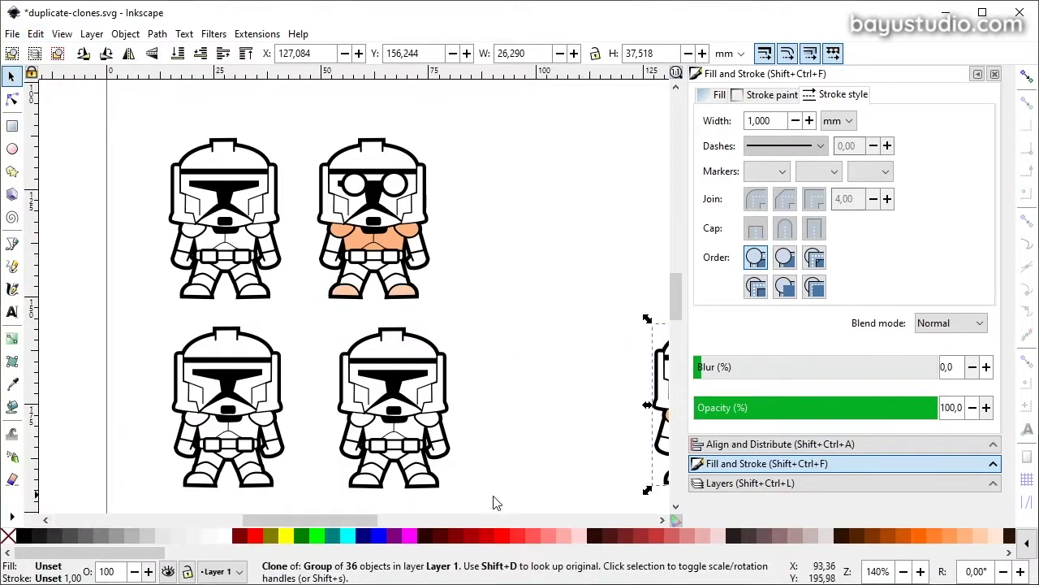
Step: Trace the relinked clone to its original, then move the clone back into the row beside the two lower clones
scroll(364, 517, right, 3)
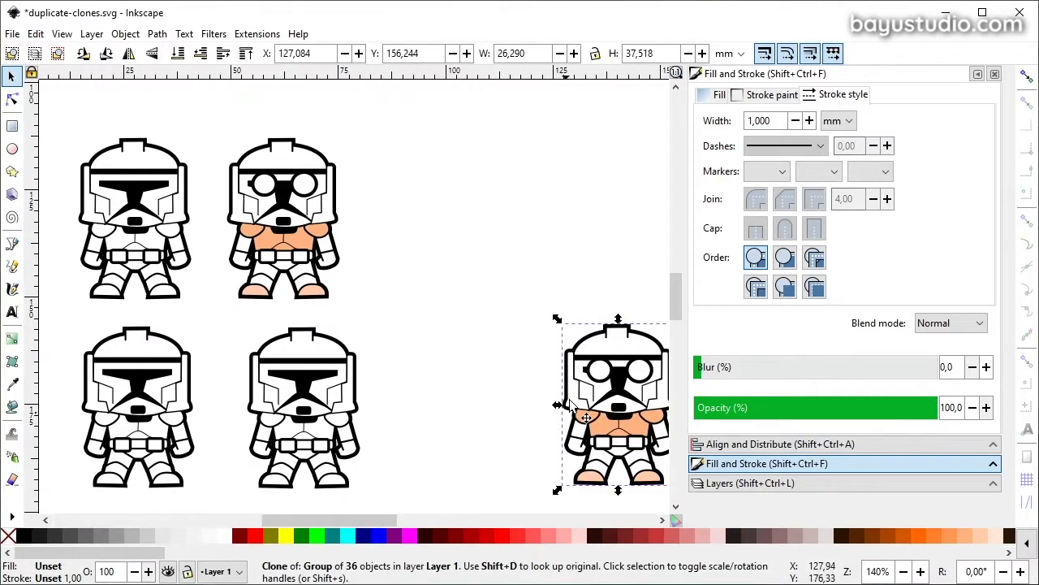
key(shift+d)
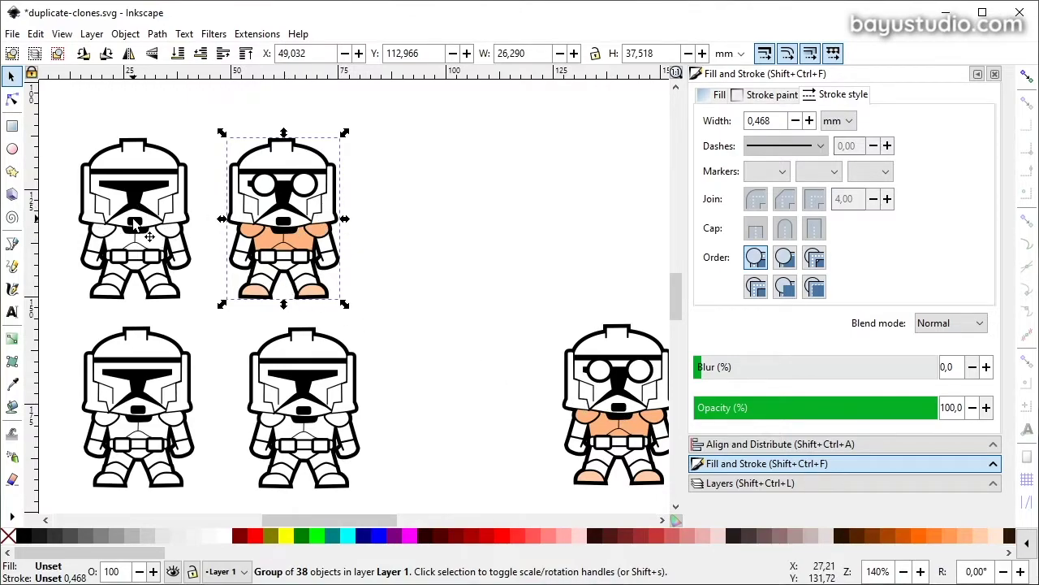
click(627, 402)
mouse_move(627, 402)
mouse_down()
mouse_move(523, 401)
mouse_move(493, 411)
mouse_up()
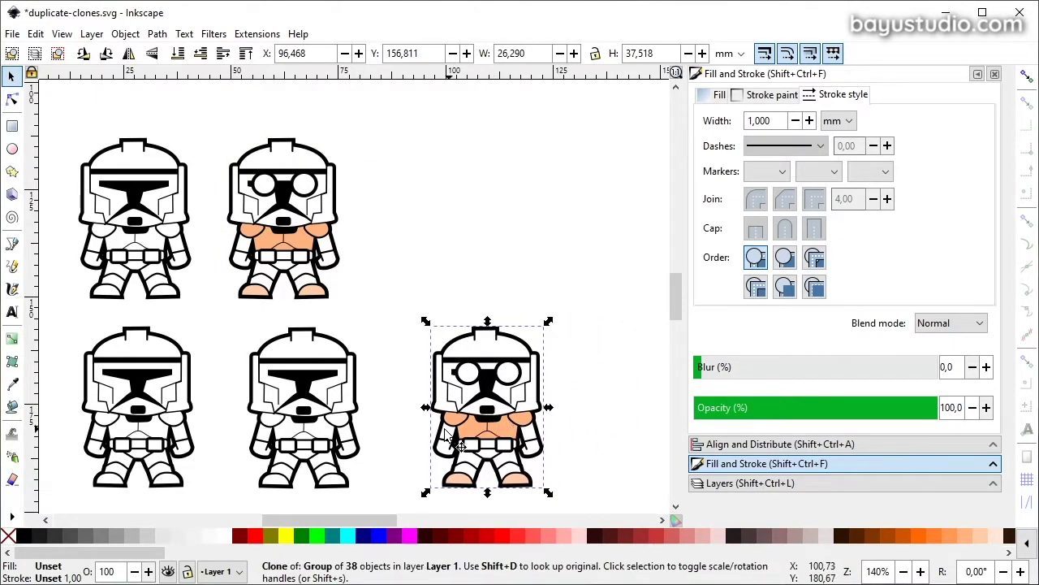
Step: Look up the original of the repositioned orange clone again and reselect the clone
scroll(487, 423, up, 1)
scroll(488, 451, down, 2)
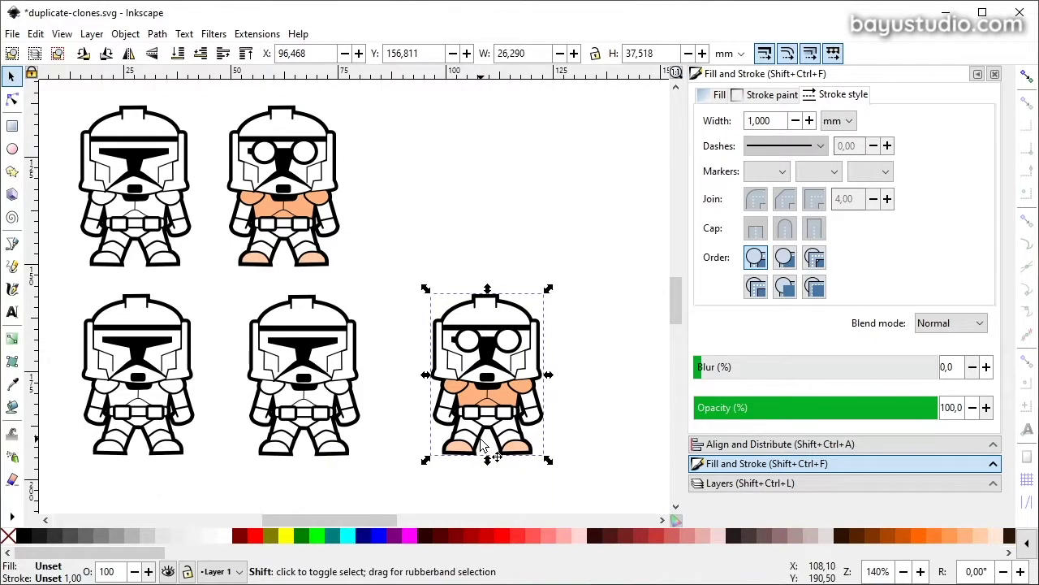
key(shift+d)
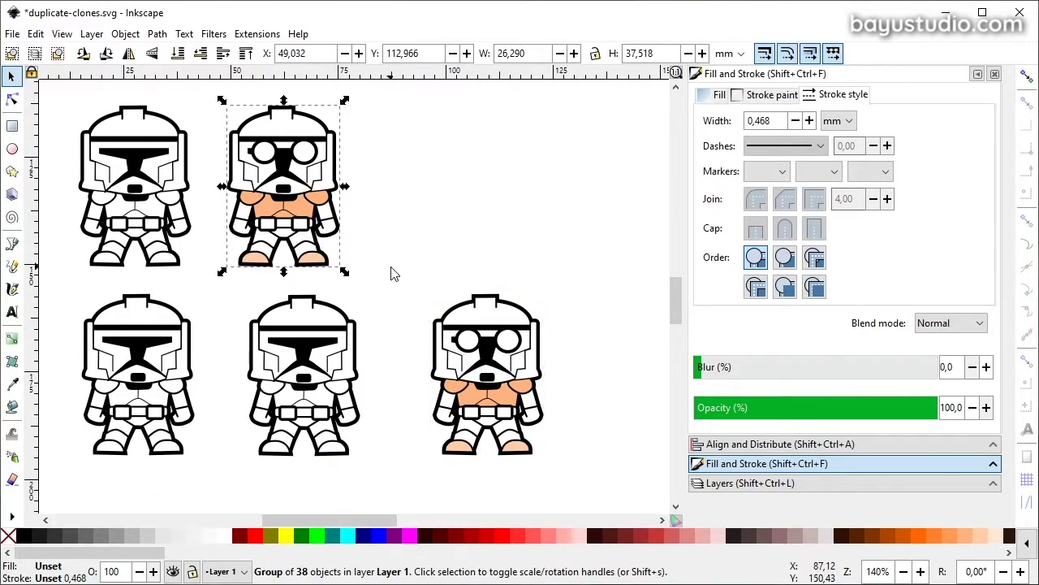
click(523, 368)
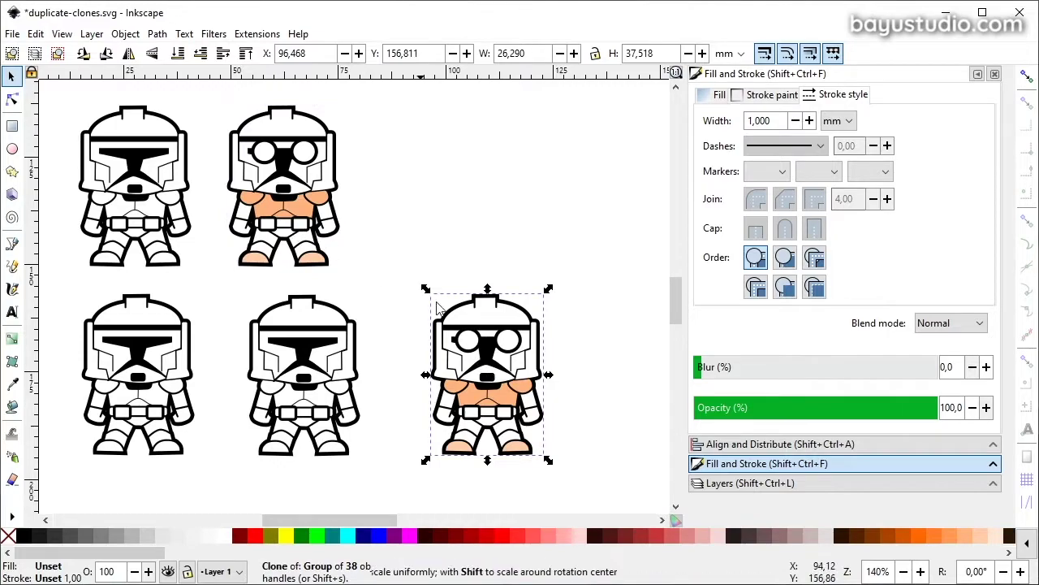
click(290, 195)
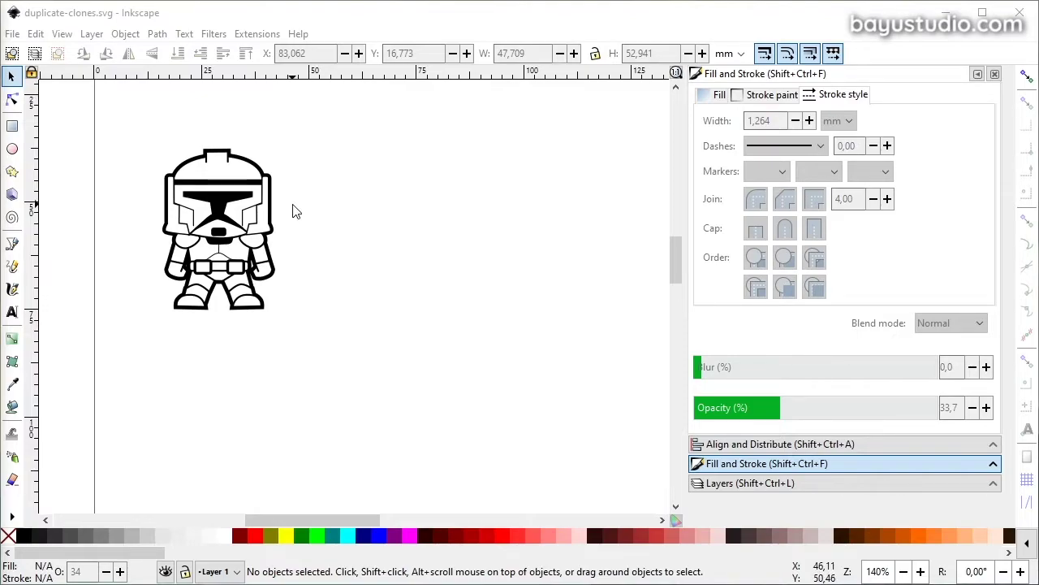
Step: Open the Create Tiled Clones settings, show the Symmetry options and select the trooper group
click(36, 33)
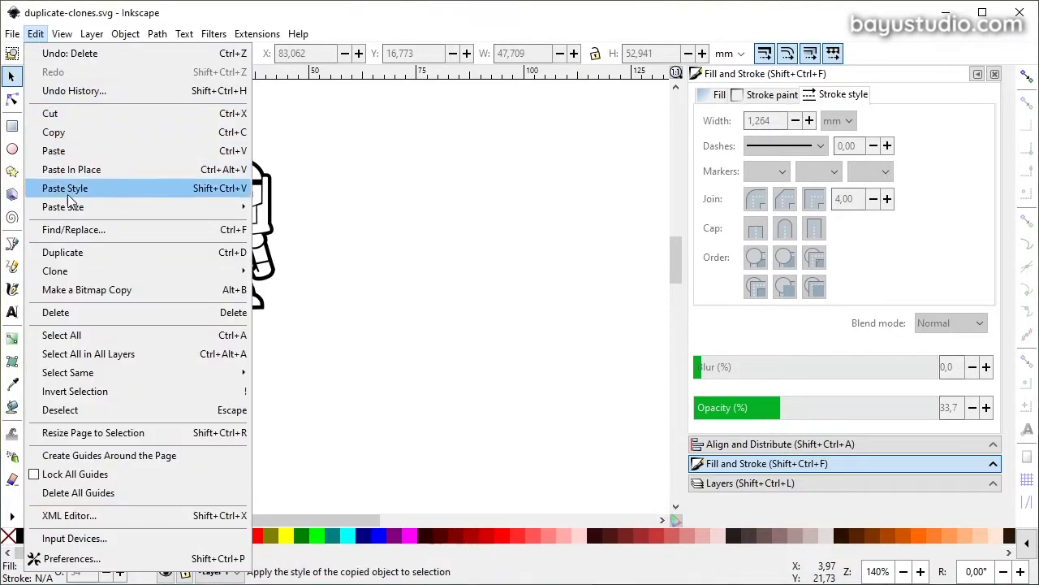
mouse_move(163, 272)
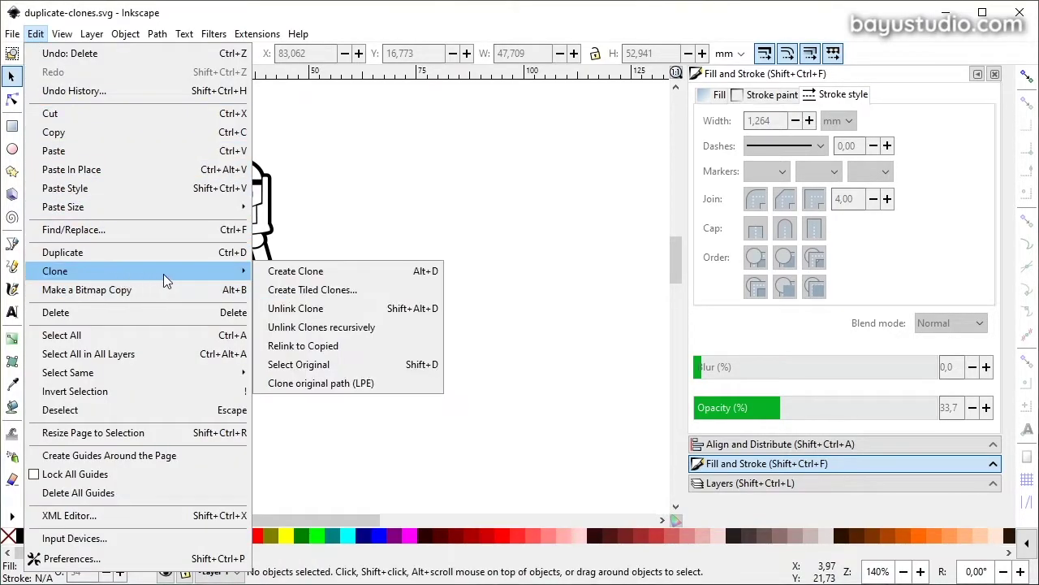
click(351, 291)
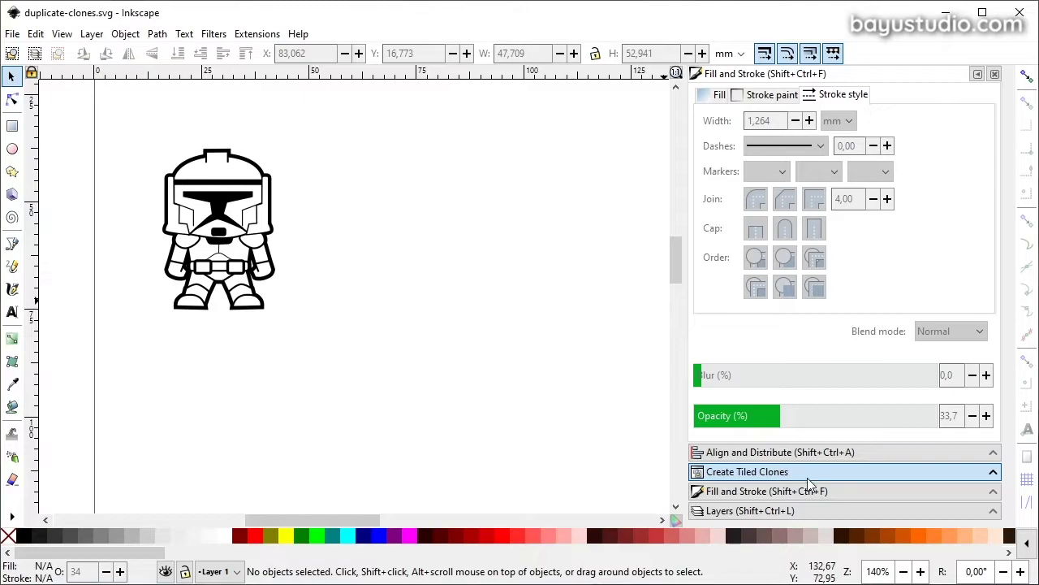
click(986, 453)
click(975, 473)
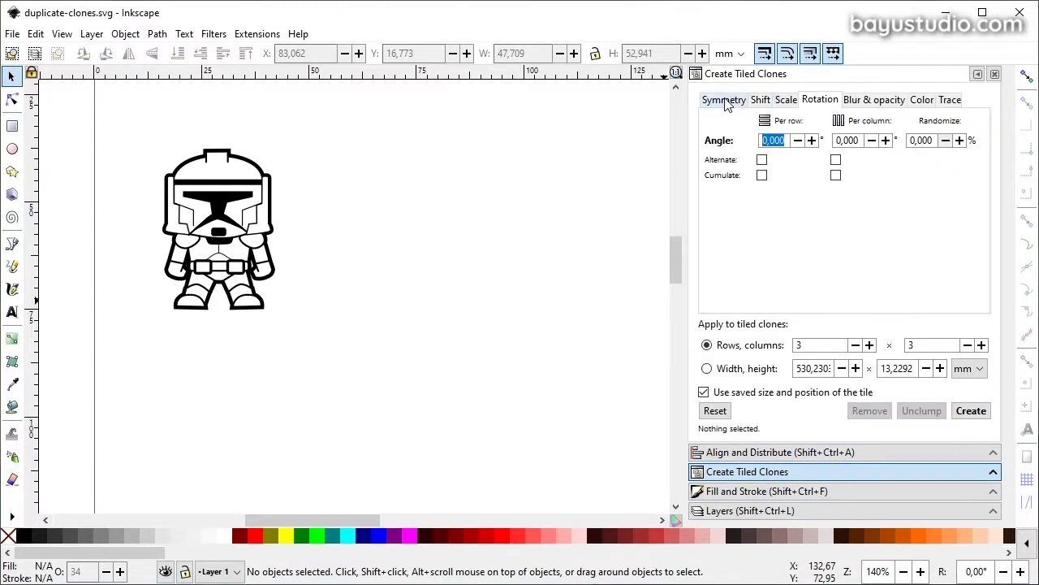
click(725, 100)
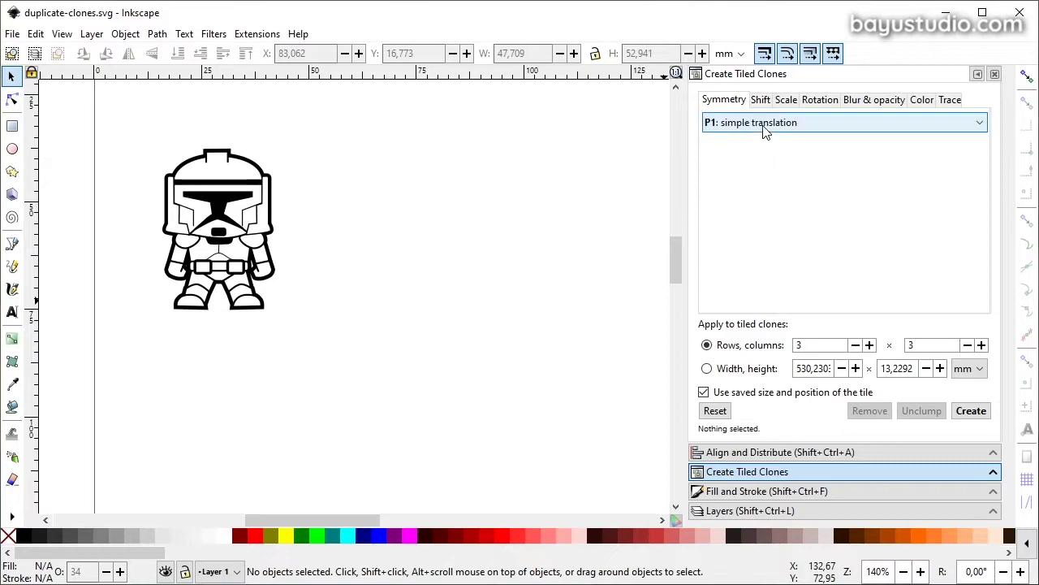
click(222, 205)
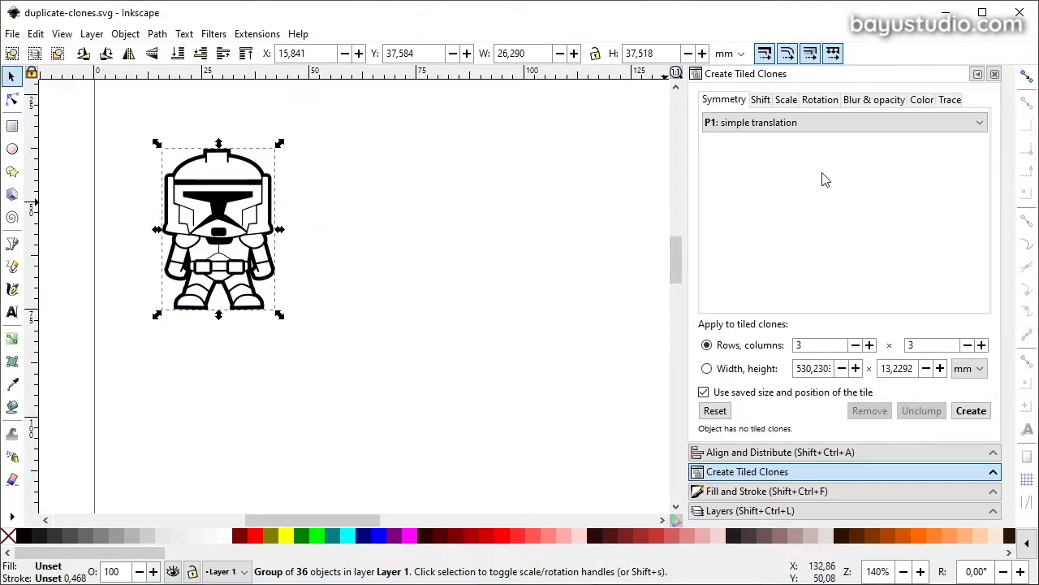
Step: Review the Shift, Scale, Rotation, Blur & opacity, Color and Trace options for tiled clones, then return to Symmetry
click(763, 103)
click(790, 104)
click(820, 104)
click(861, 103)
click(930, 104)
click(948, 104)
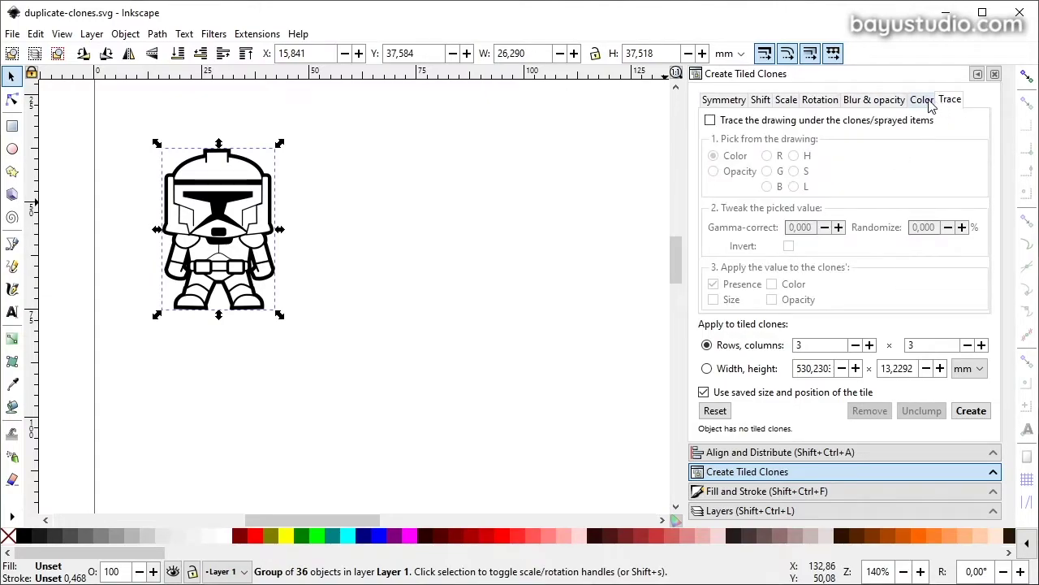
click(923, 100)
click(889, 100)
click(829, 101)
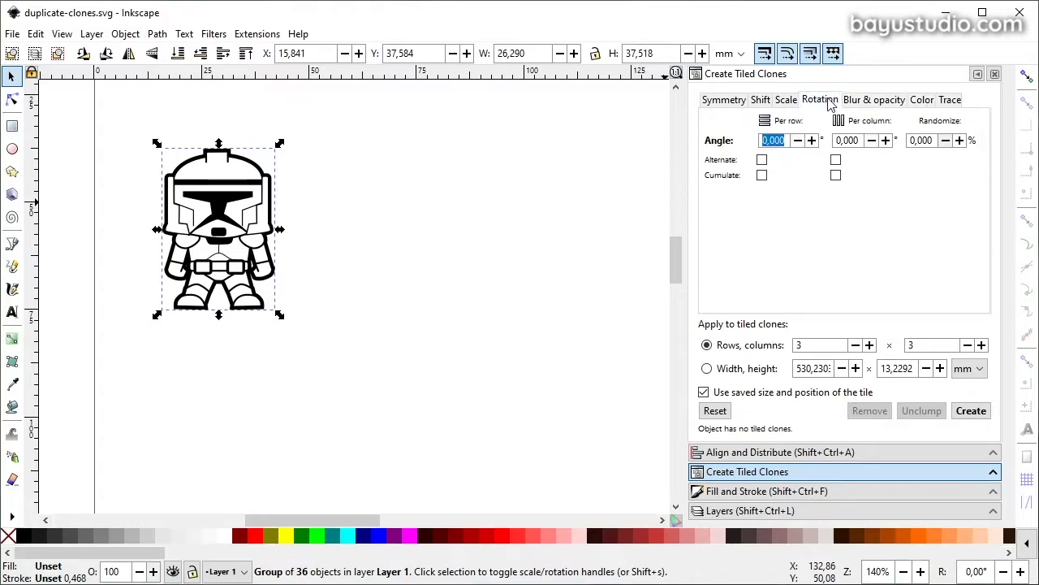
click(793, 104)
click(760, 103)
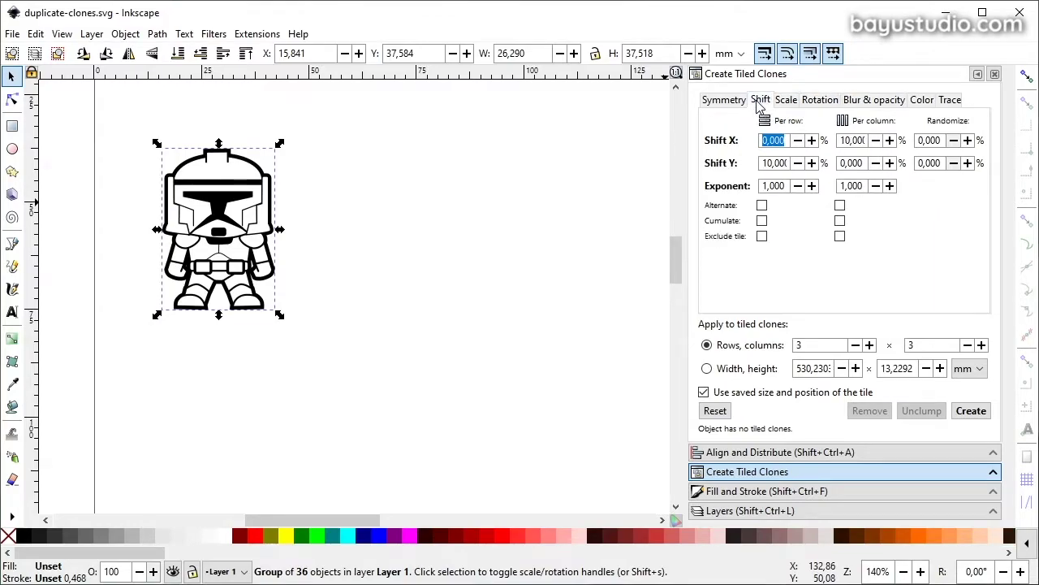
click(740, 103)
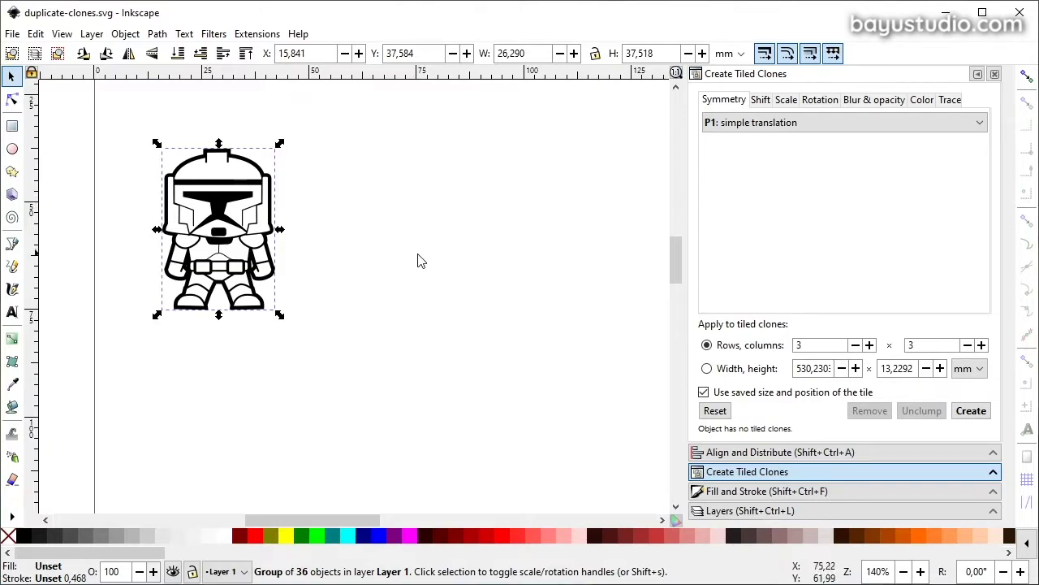
Step: Create tiled clones of the trooper group in 5 rows and 5 columns with P1: simple translation
key(minus)
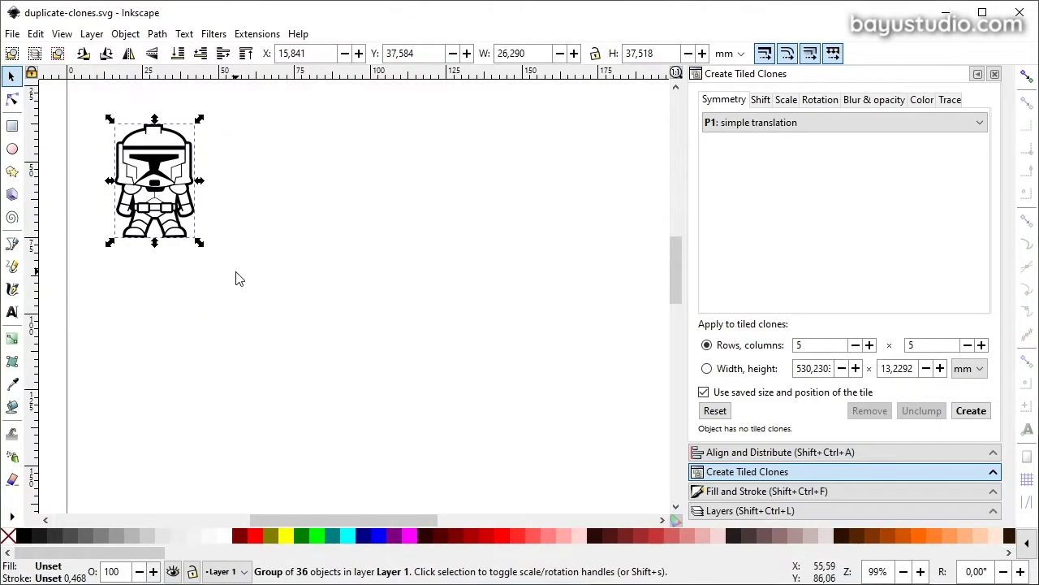
click(198, 291)
click(190, 151)
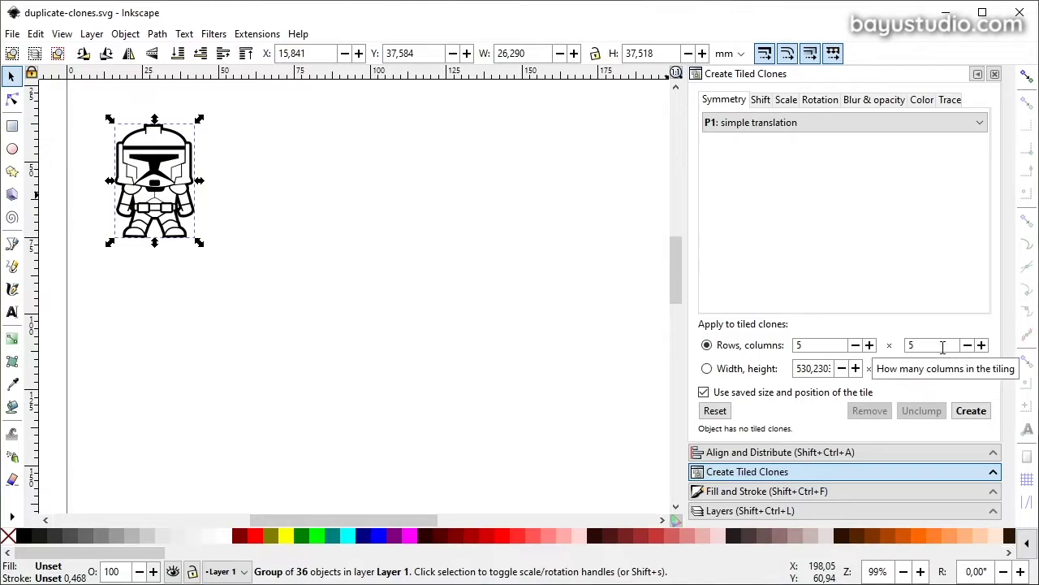
click(972, 412)
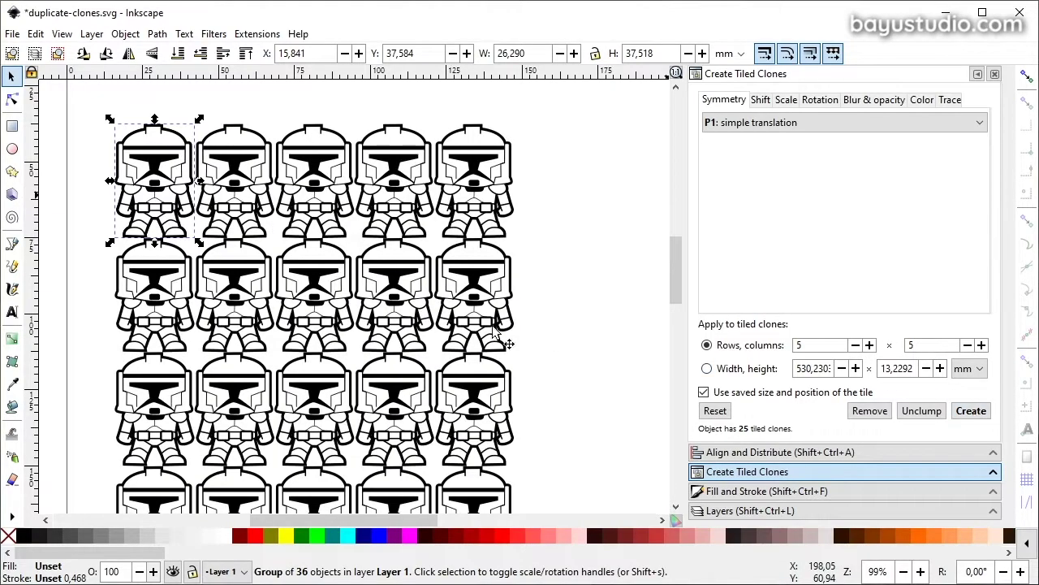
Step: Examine the spacing of the tiled trooper grid, then undo the tiled clones
scroll(311, 197, down, 5)
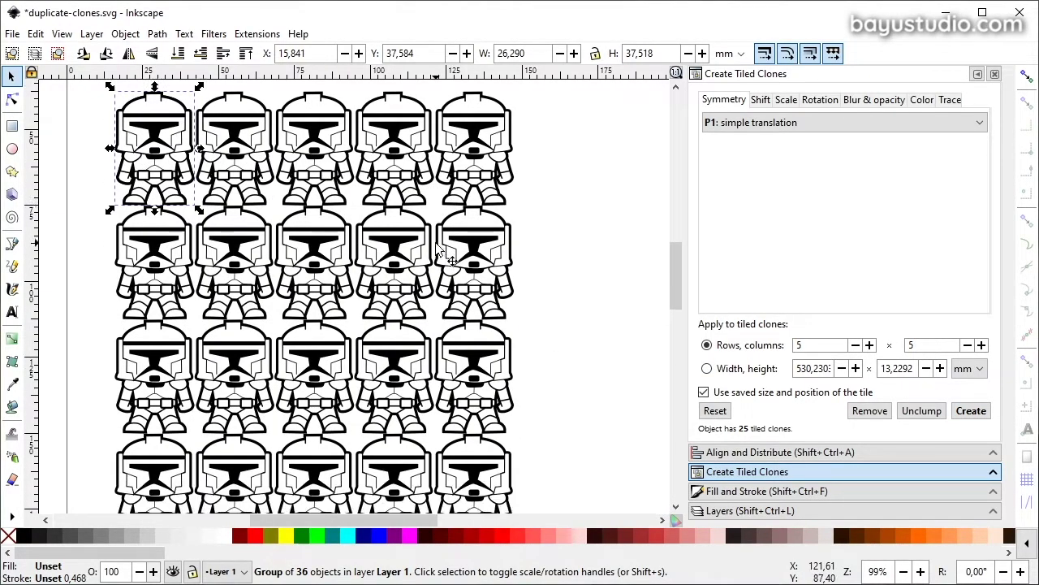
scroll(439, 254, up, 8)
scroll(487, 227, down, 1)
scroll(491, 244, up, 1)
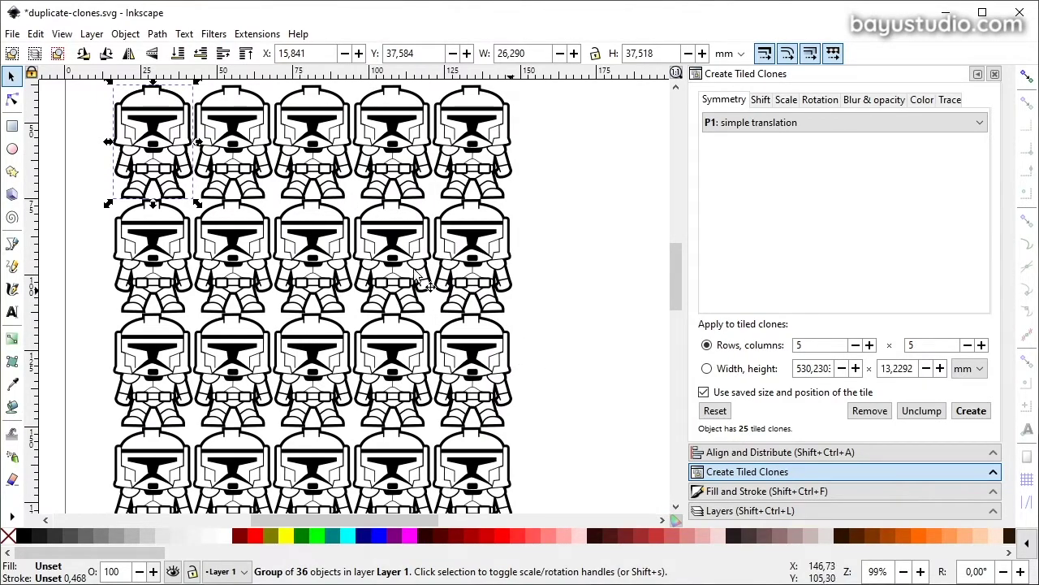
click(43, 34)
click(48, 53)
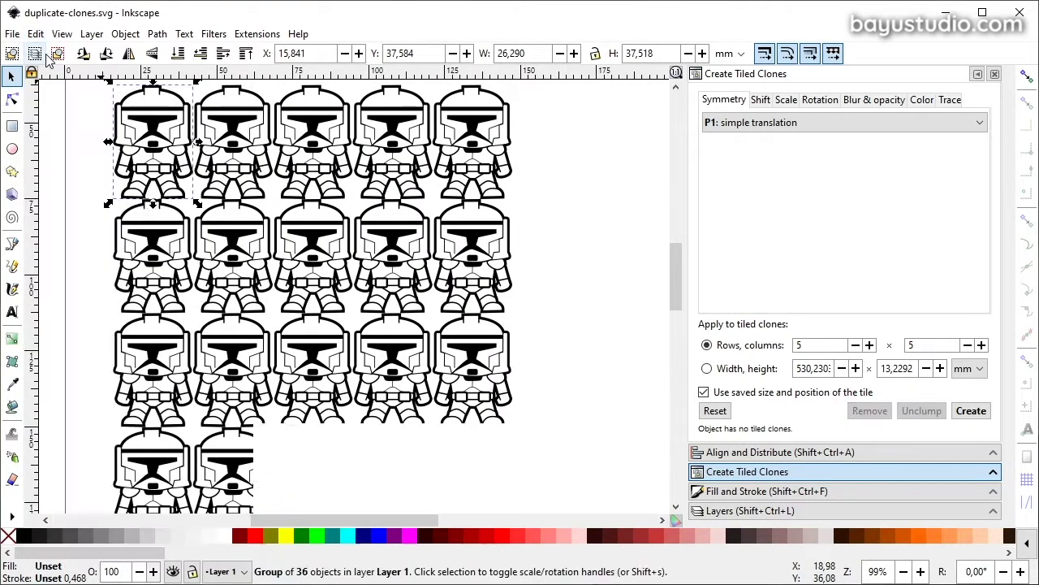
Step: Set the tiled clones' per-column Shift X to 10% and create the 5 by 5 trooper grid
click(762, 102)
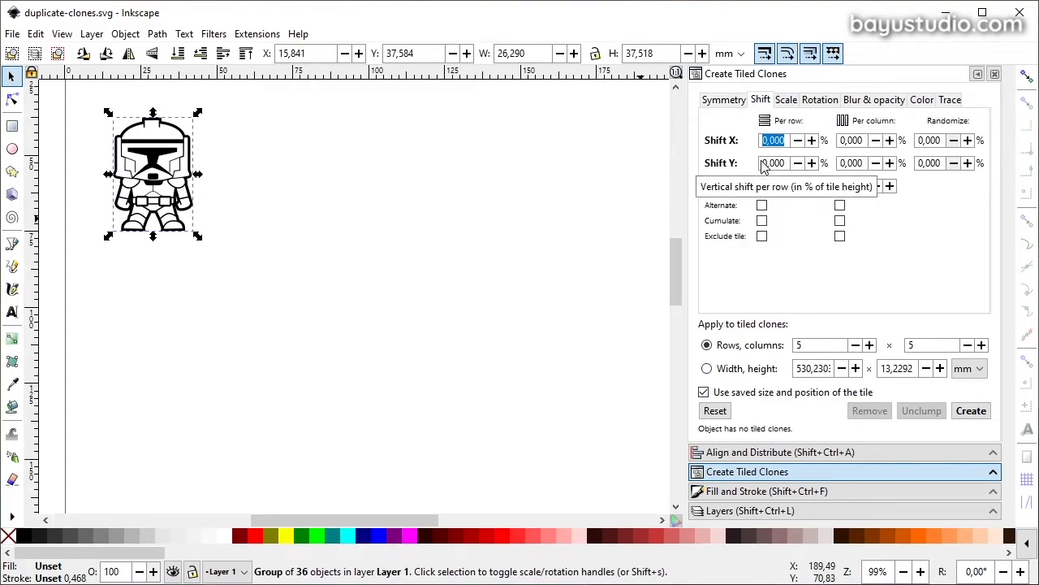
double_click(863, 141)
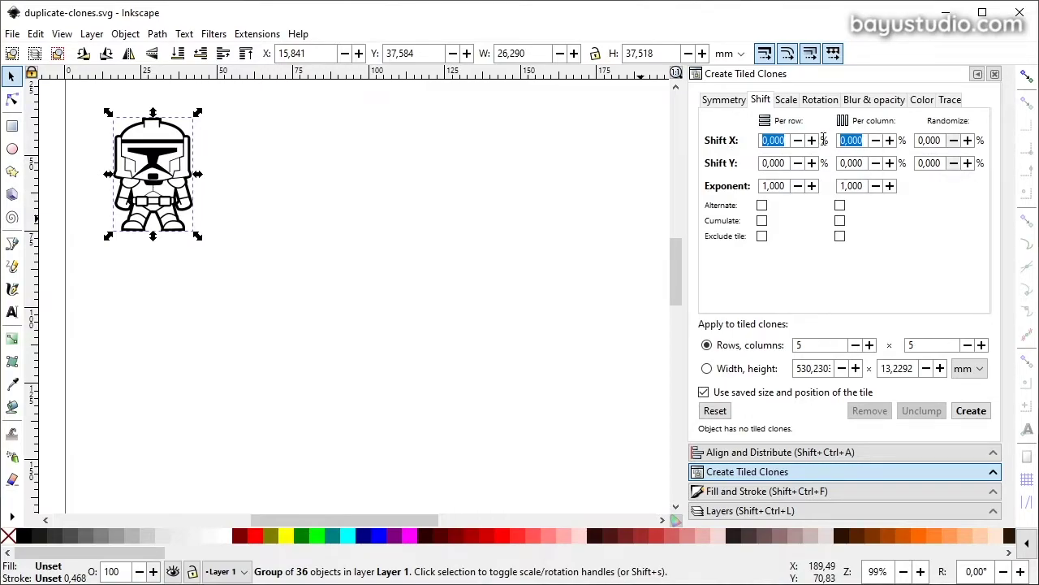
text(10)
key(Tab)
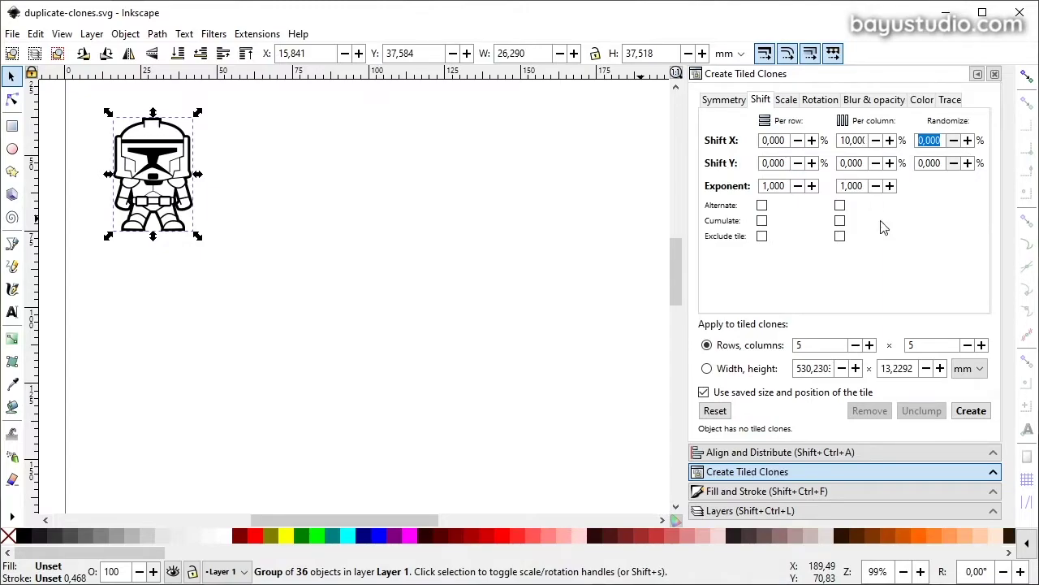
click(971, 410)
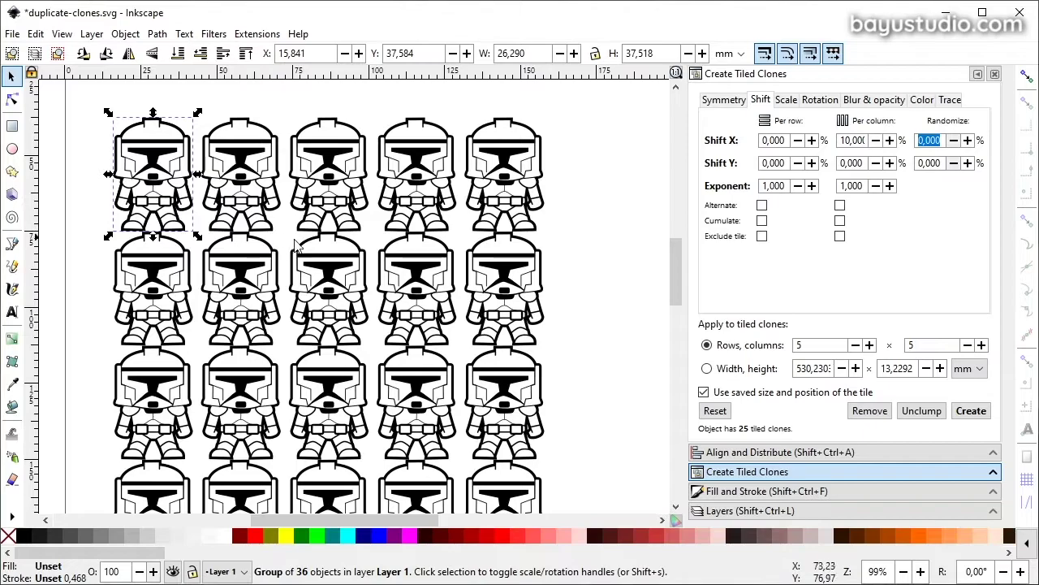
Step: Undo the tiled clones, then create the 5 by 5 trooper grid with the per-row Shift Y set to 10%
key(ctrl+z)
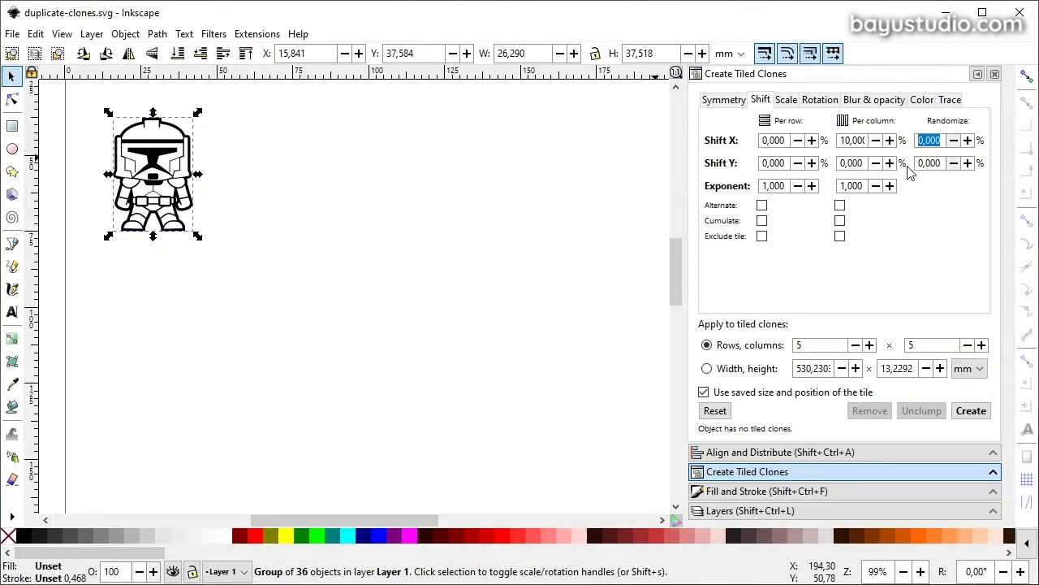
double_click(857, 160)
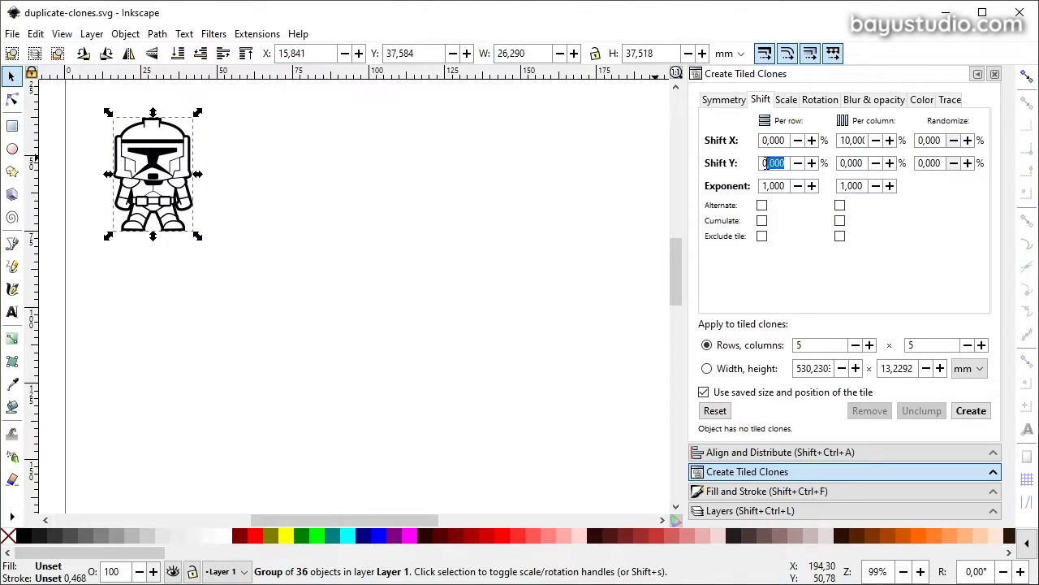
text(10)
key(Tab)
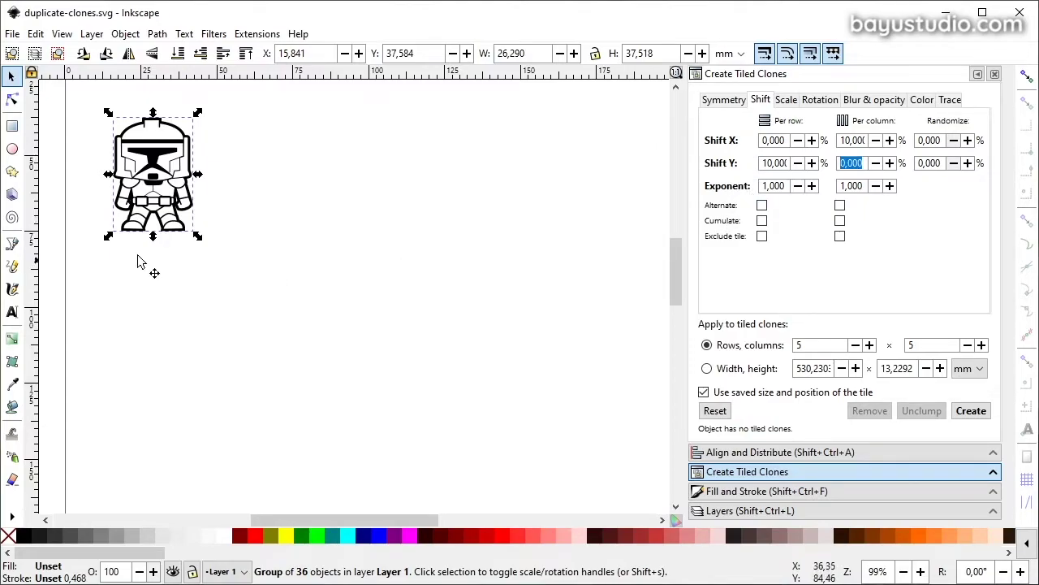
click(972, 411)
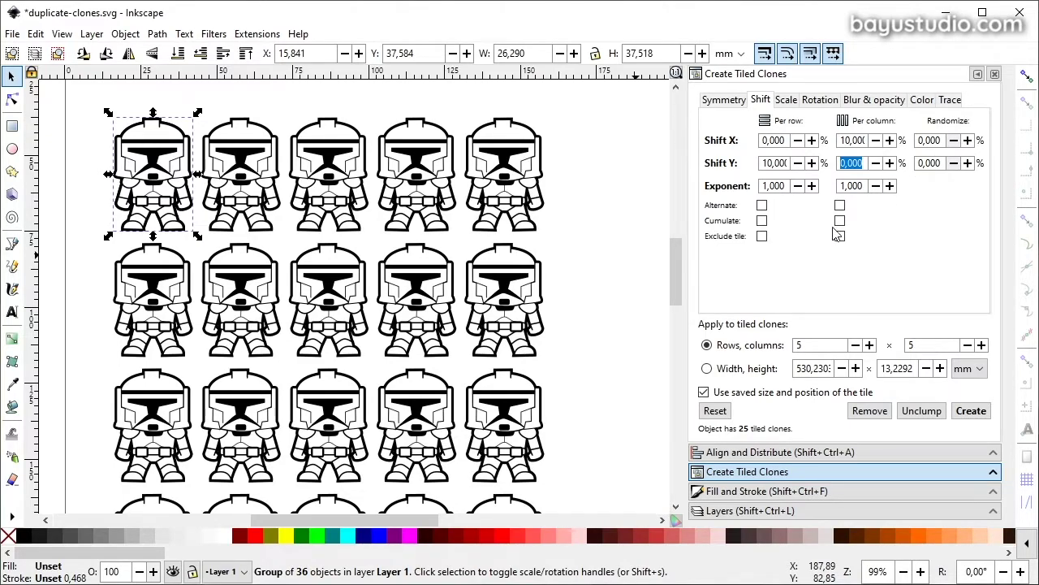
Step: Undo the grid, then create tiled clones with a rotation angle of 30° per row and 15° per column
click(36, 33)
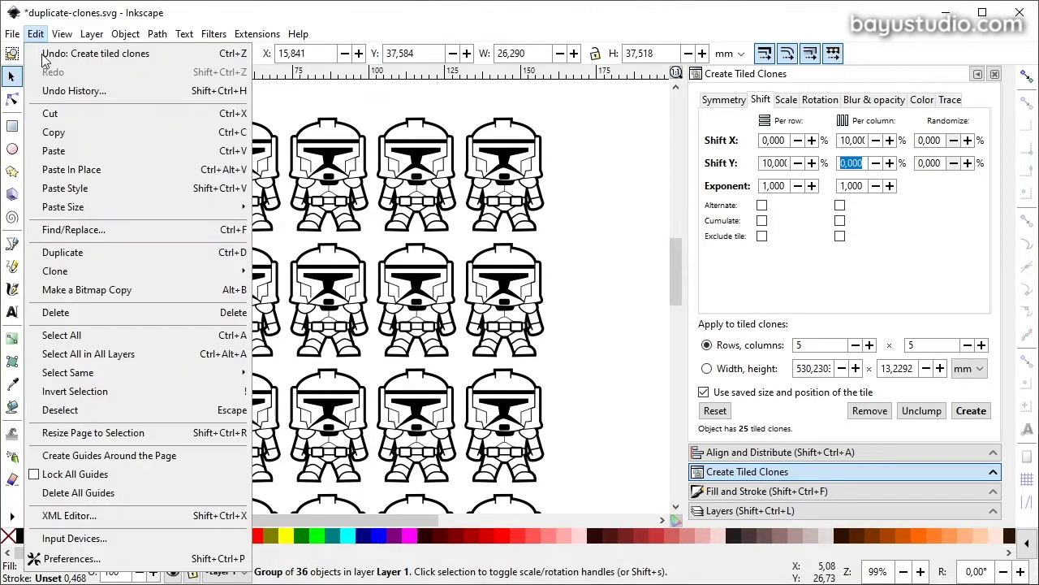
click(37, 49)
click(787, 100)
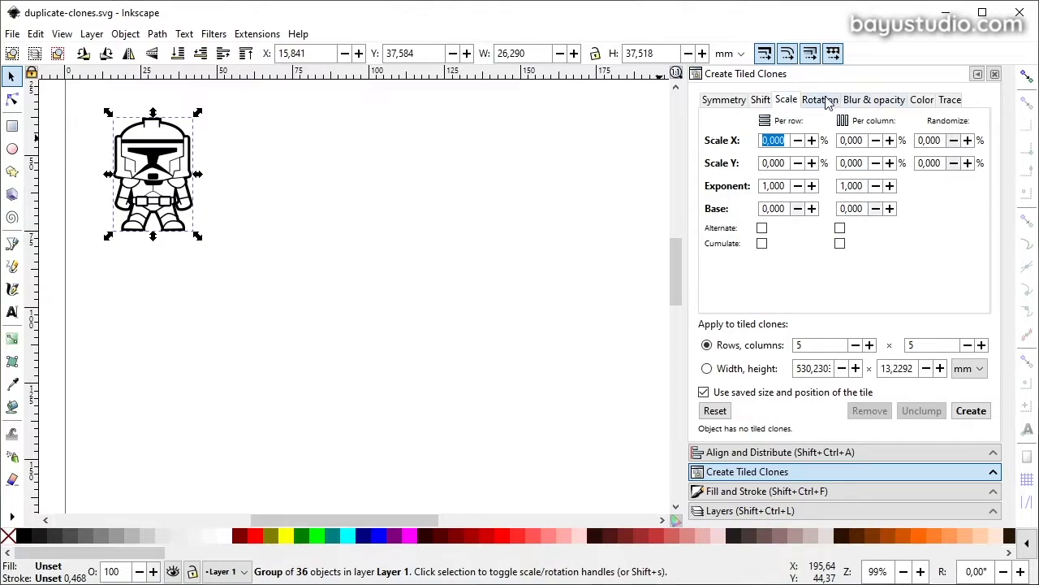
click(820, 100)
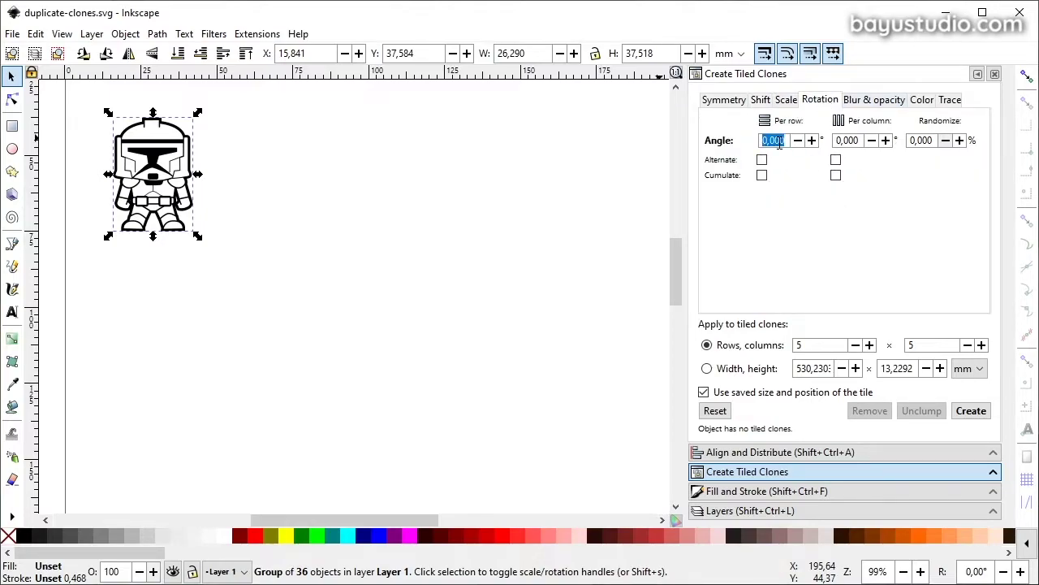
text(30)
key(Tab)
text(1)
key(Tab)
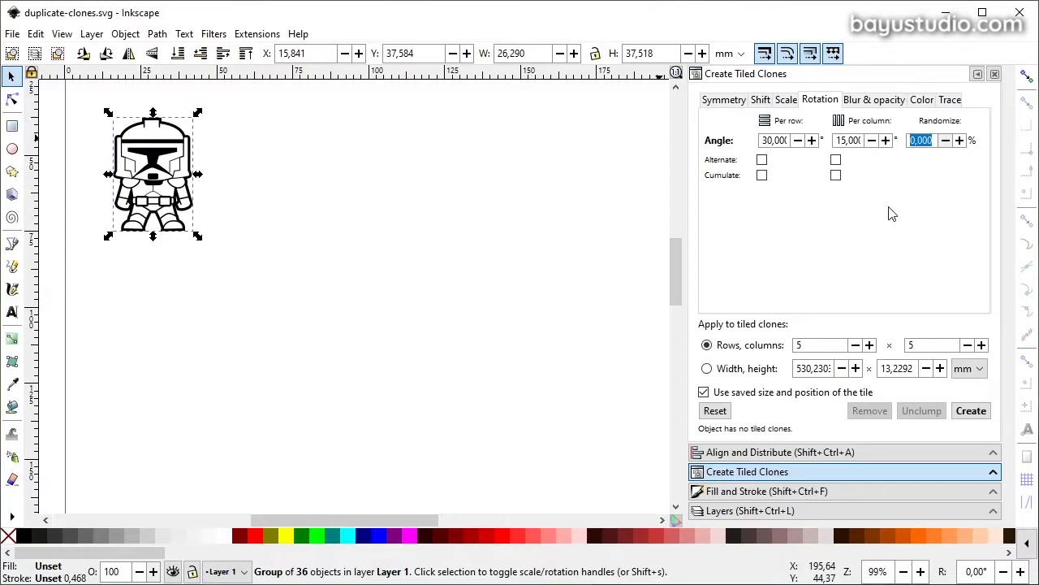
click(971, 410)
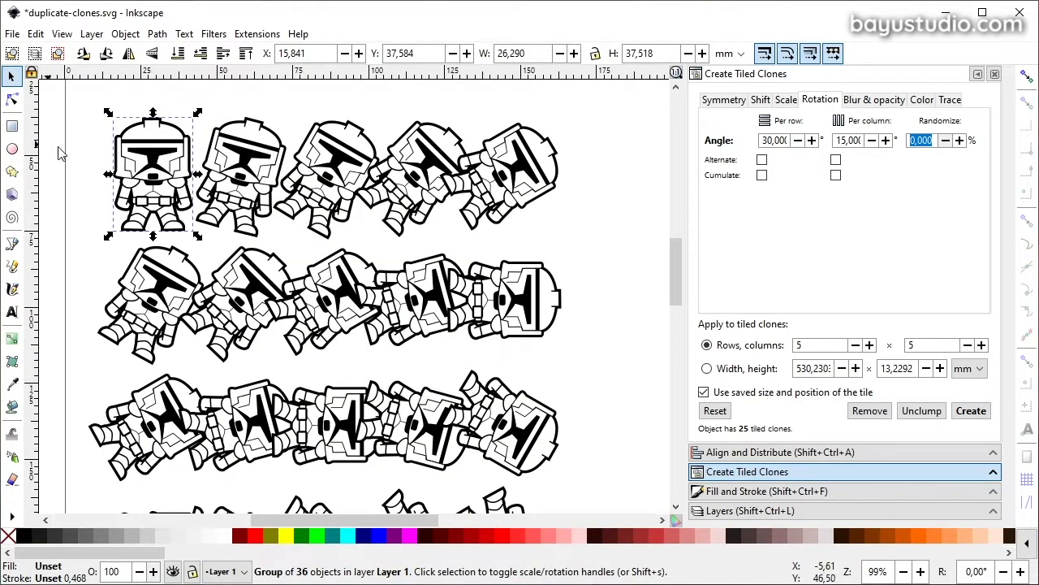
Step: Undo the rotated grid, then recreate it with the per-row rotation angle set to 0°
key(ctrl+z)
drag(763, 141, 775, 142)
text(0)
click(971, 411)
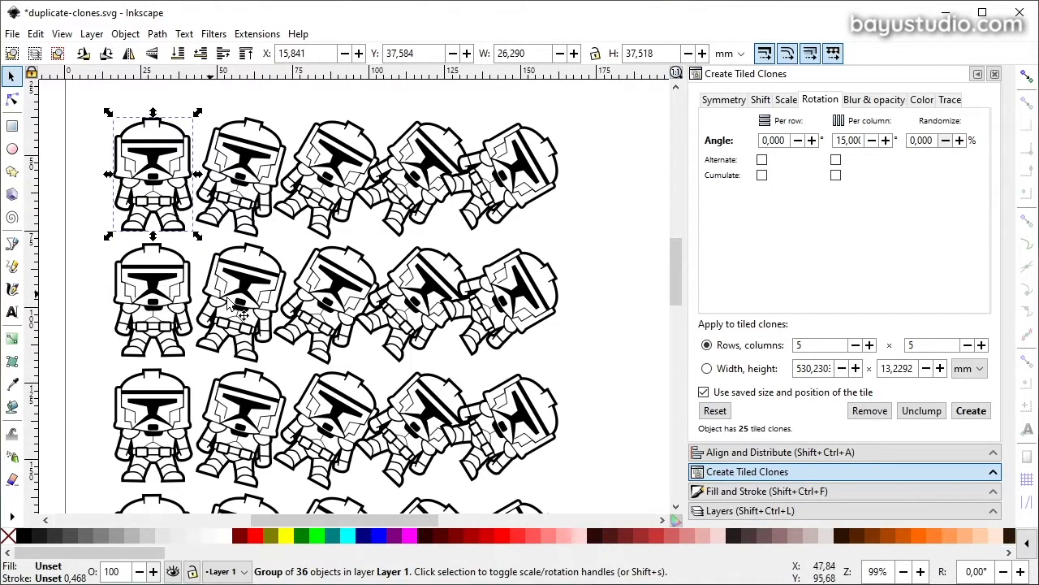
Step: Undo the tiled clones, then create the grid with the per-row rotation angle set to 90°
click(836, 175)
click(36, 33)
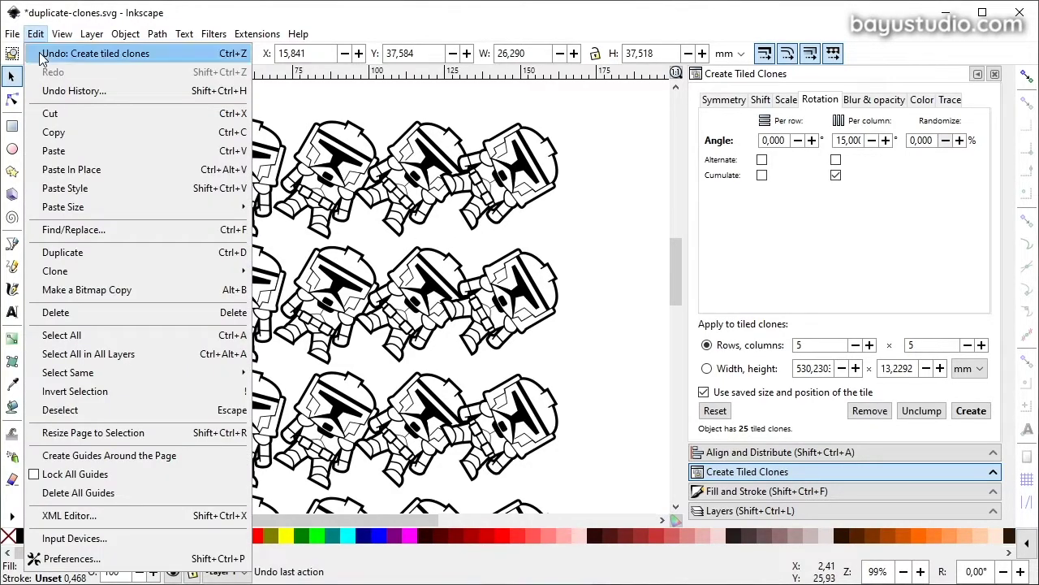
click(39, 52)
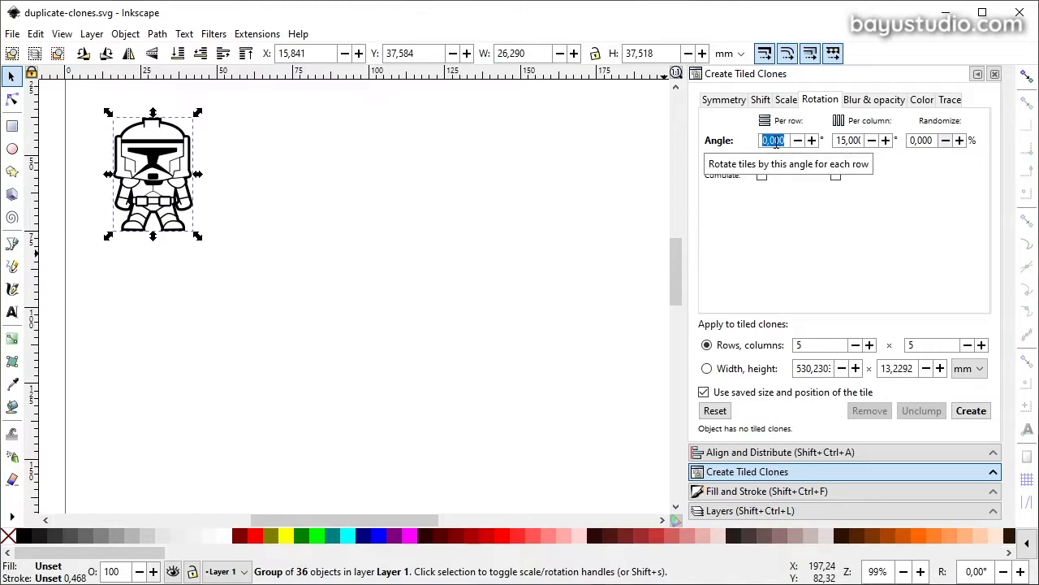
text(90)
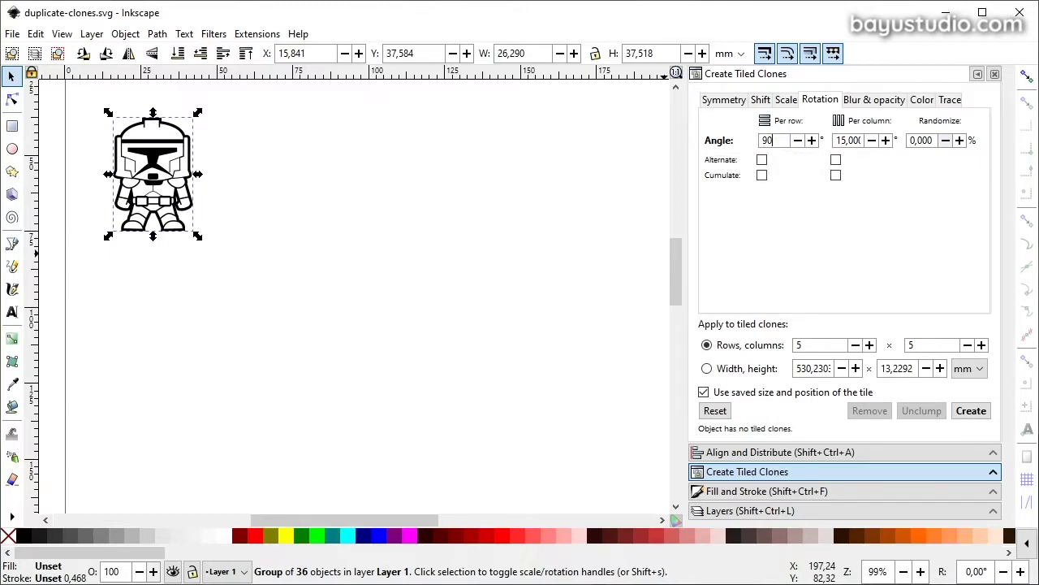
click(971, 411)
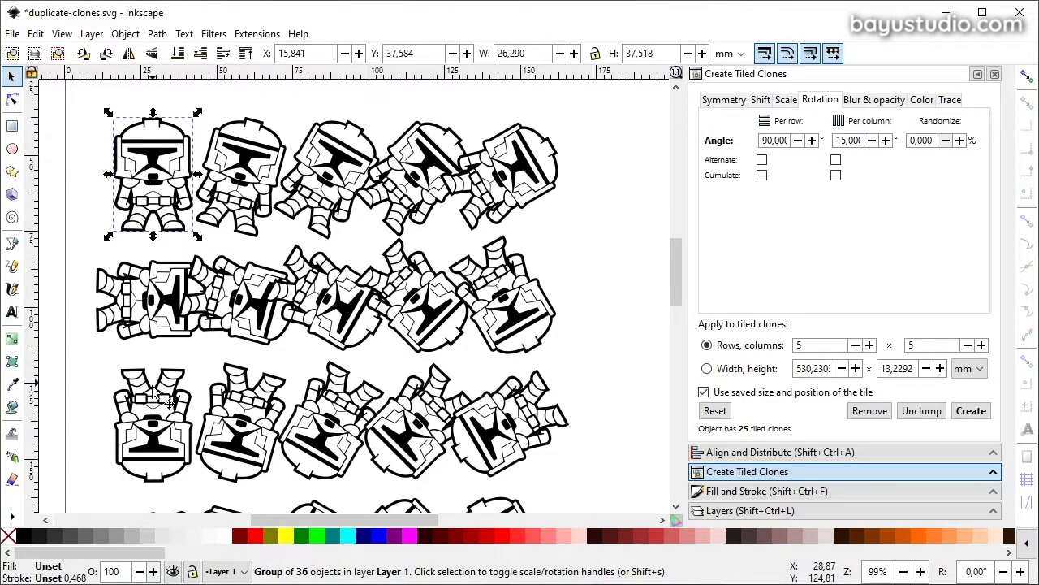
Step: Inspect the orientation of the rotated clones in the second and third rows and the rows below them
click(173, 315)
click(167, 433)
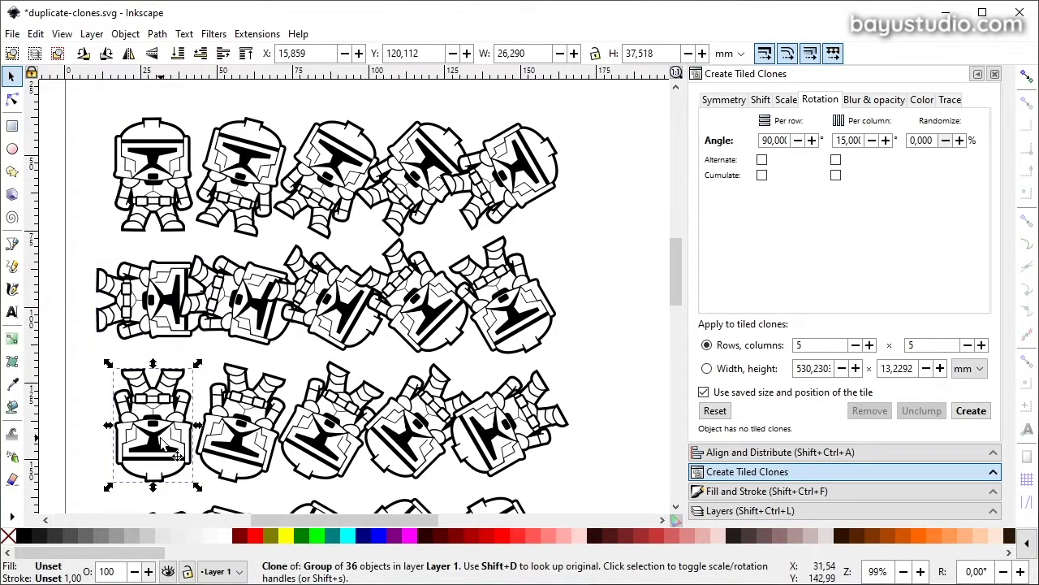
click(230, 443)
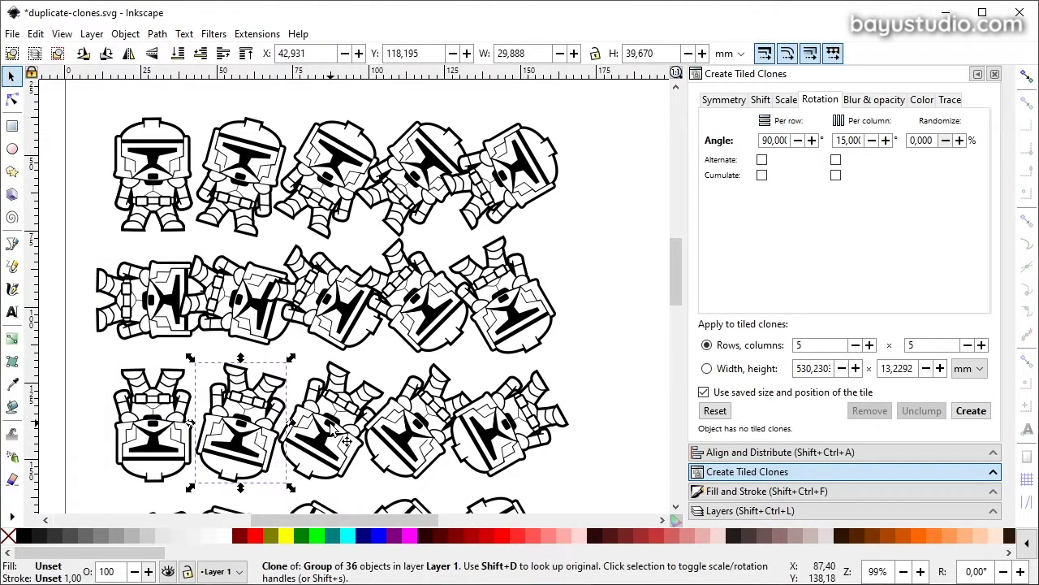
click(348, 440)
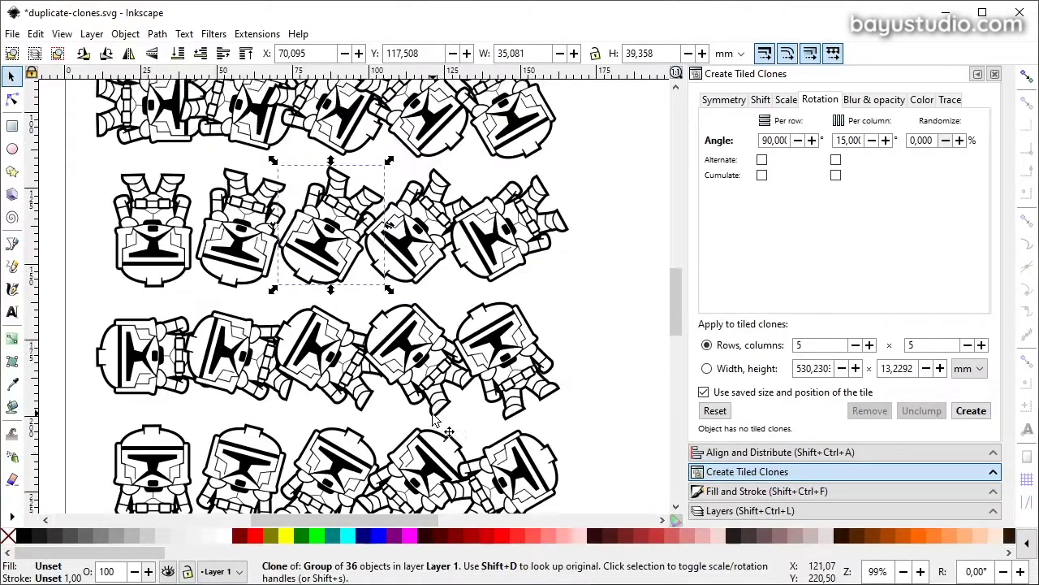
scroll(434, 415, down, 10)
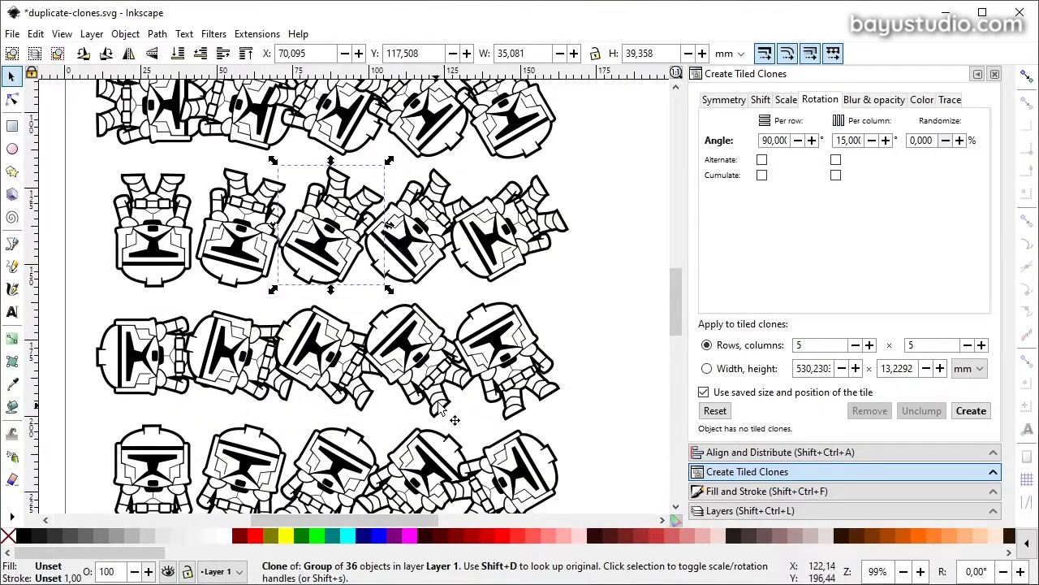
scroll(448, 303, down, 1)
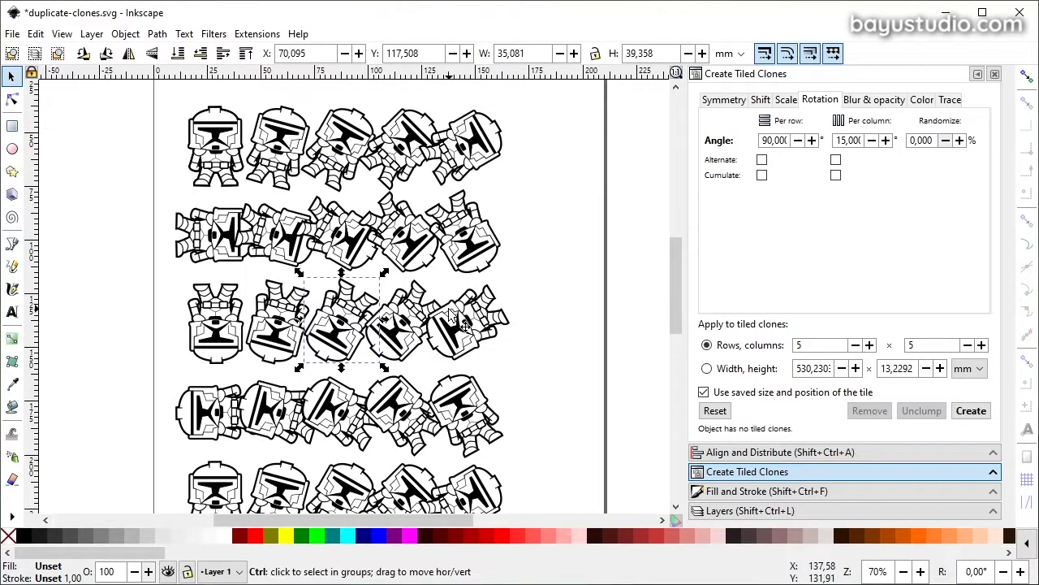
Step: Undo the tiled clones and reset the tiled clone settings, checking the Blur & opacity and Color options
key(ctrl+z)
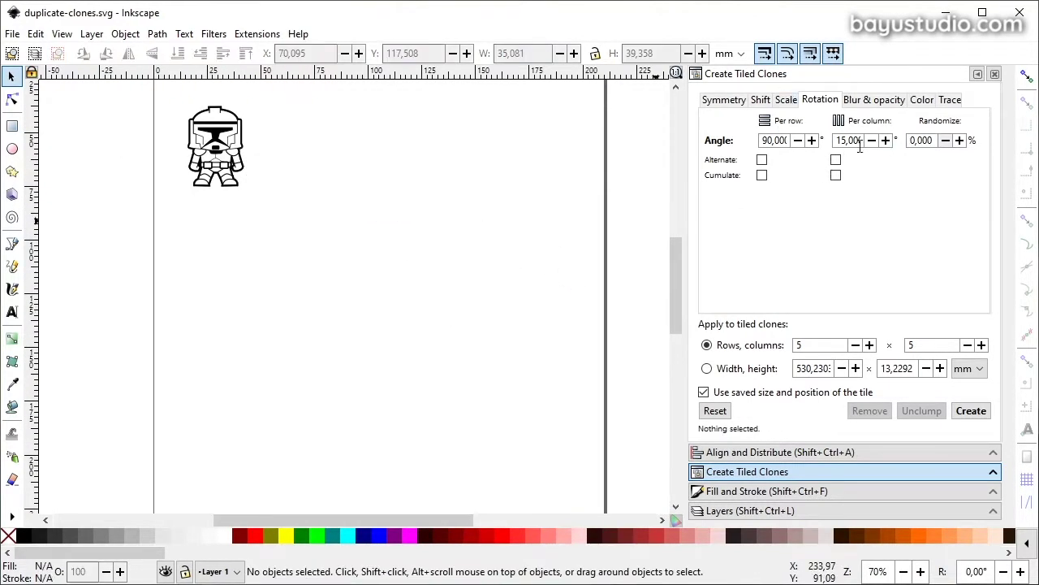
click(715, 410)
click(875, 101)
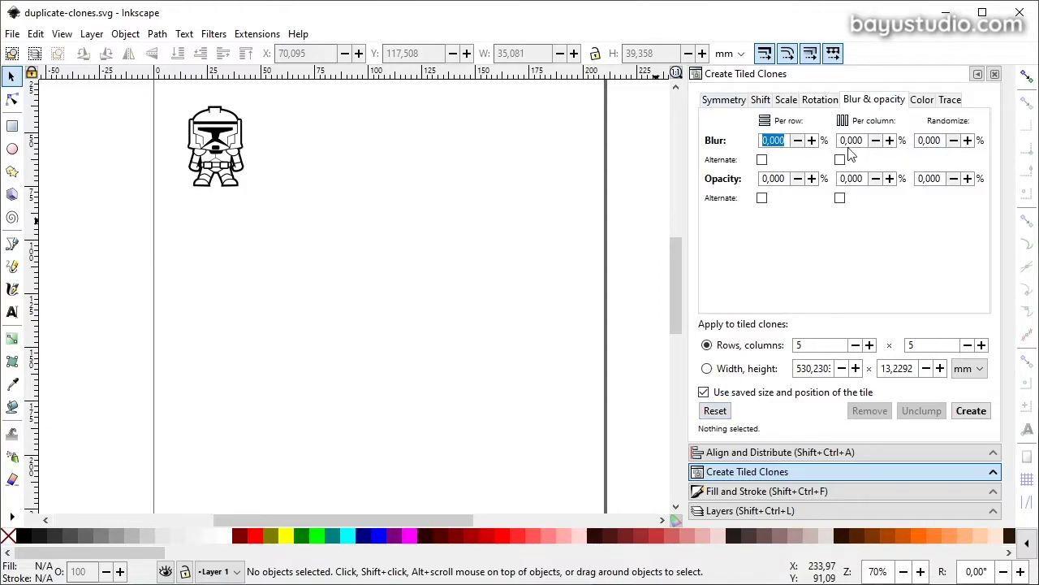
click(923, 101)
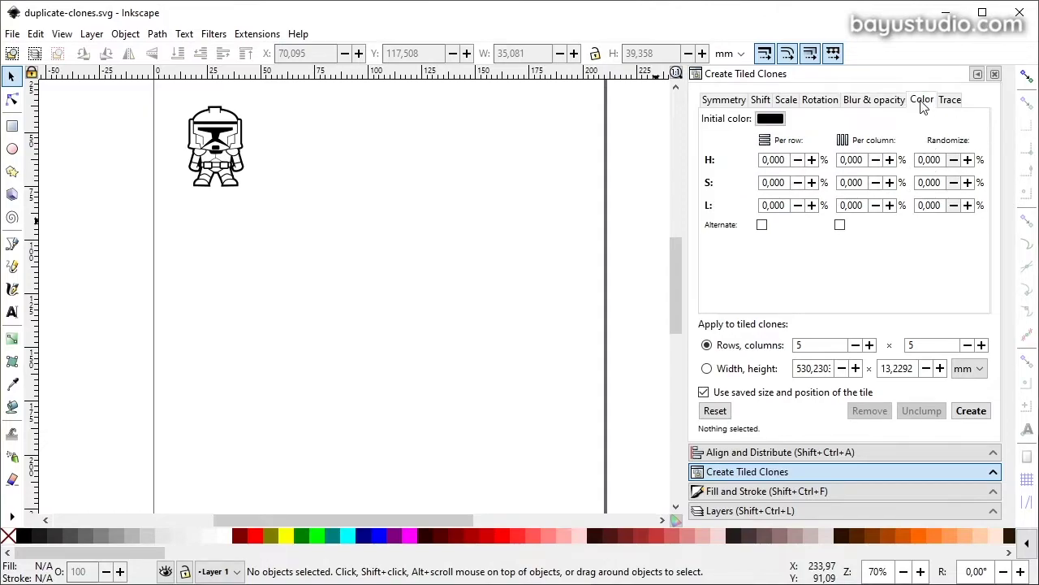
click(725, 108)
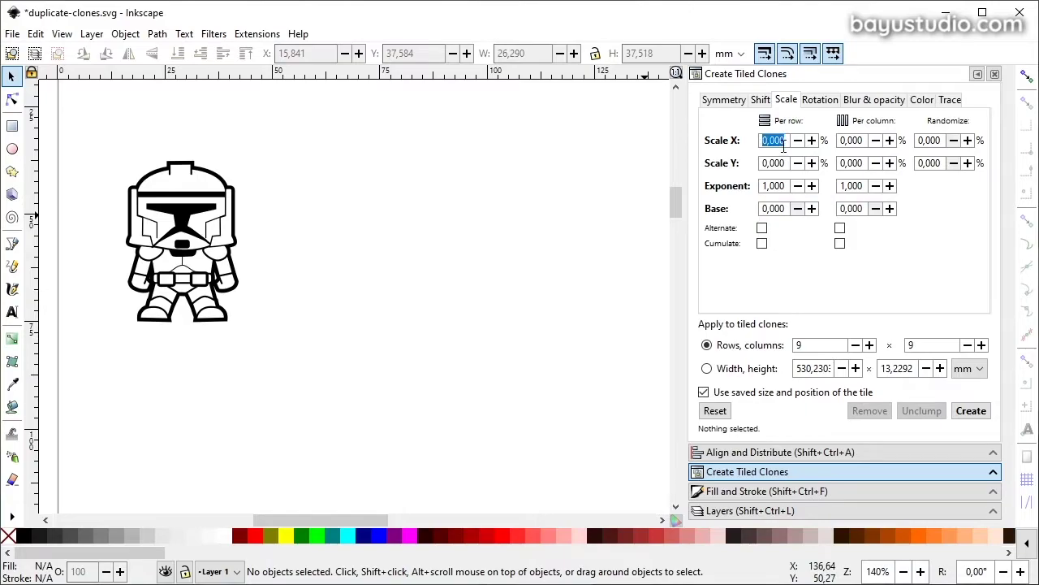
Step: Set the tiled clones' per-row Scale X to 30% and per-row rotation angle to 30°
text(30)
key(Tab)
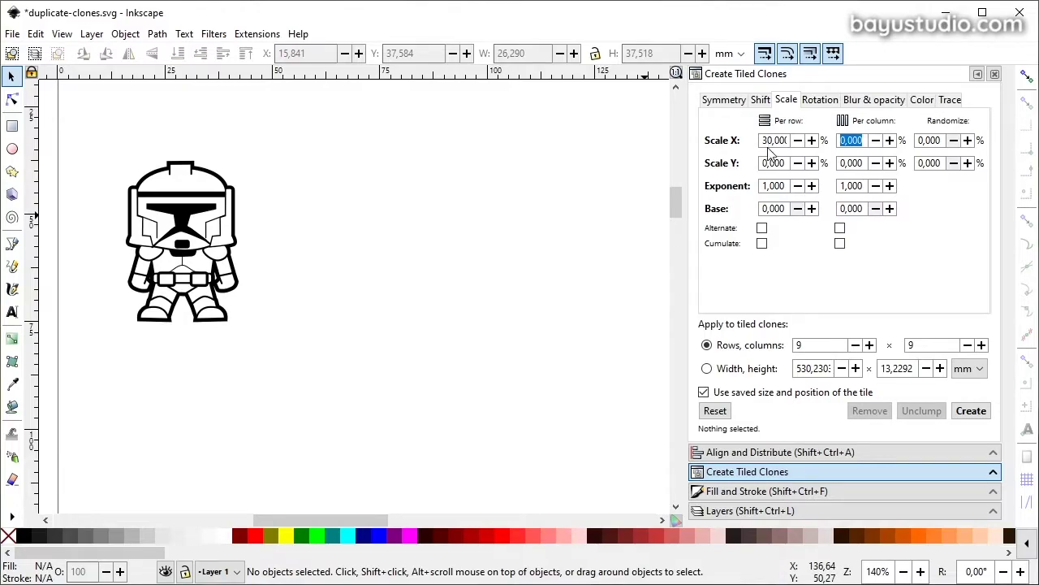
click(821, 100)
double_click(854, 141)
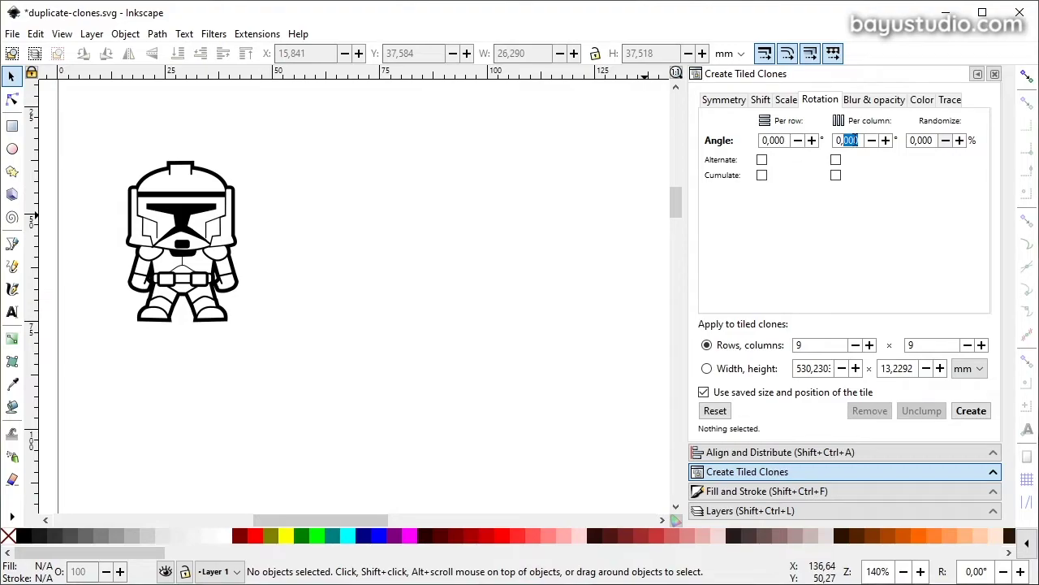
double_click(769, 142)
text(30)
key(Tab)
Step: Select the trooper group and create its tiled clones in 9 rows and 9 columns
click(785, 99)
click(195, 243)
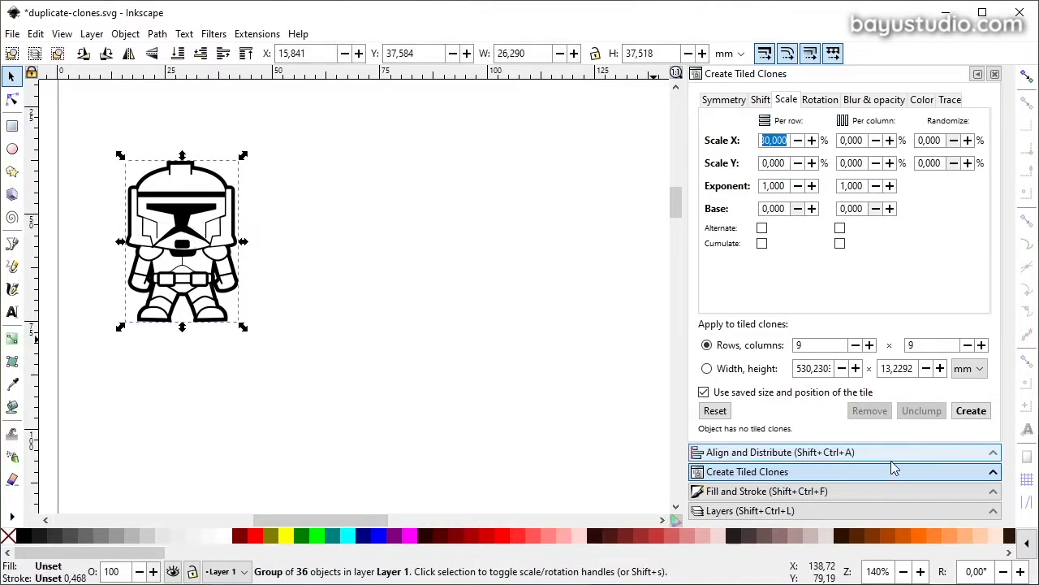
click(971, 410)
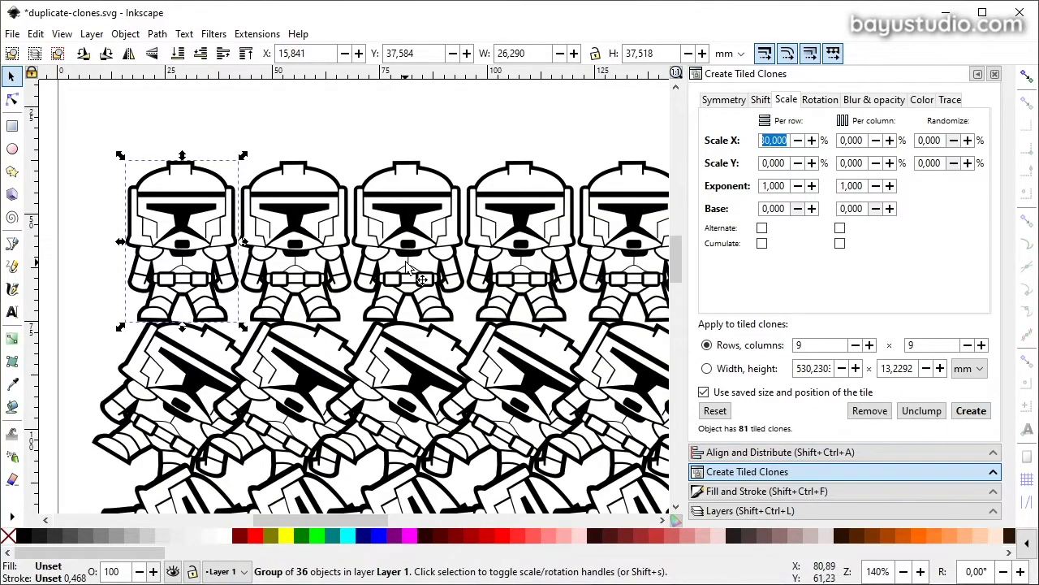
Step: Examine how scale and rotation change across the rows of the 9 by 9 grid, checking the per-row rotation angle
scroll(407, 269, down, 3)
drag(257, 520, 311, 519)
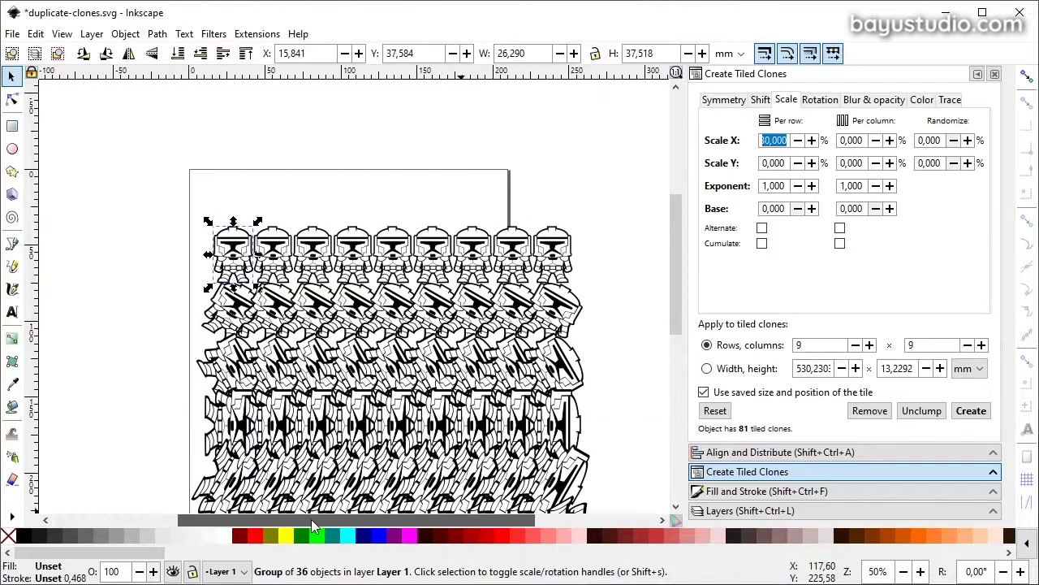
scroll(244, 183, down, 2)
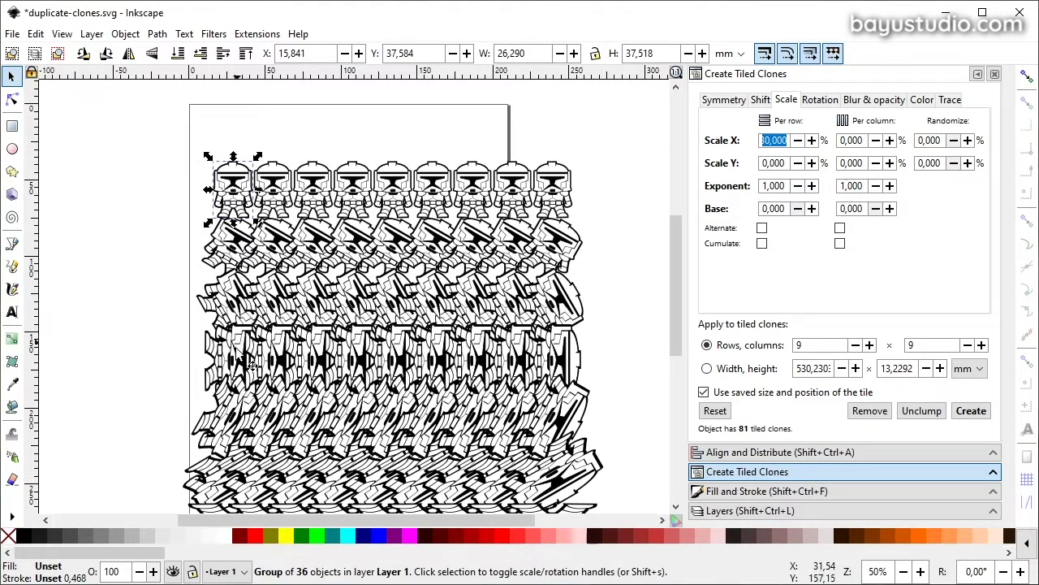
scroll(253, 251, down, 2)
scroll(253, 251, down, 2)
scroll(253, 251, up, 5)
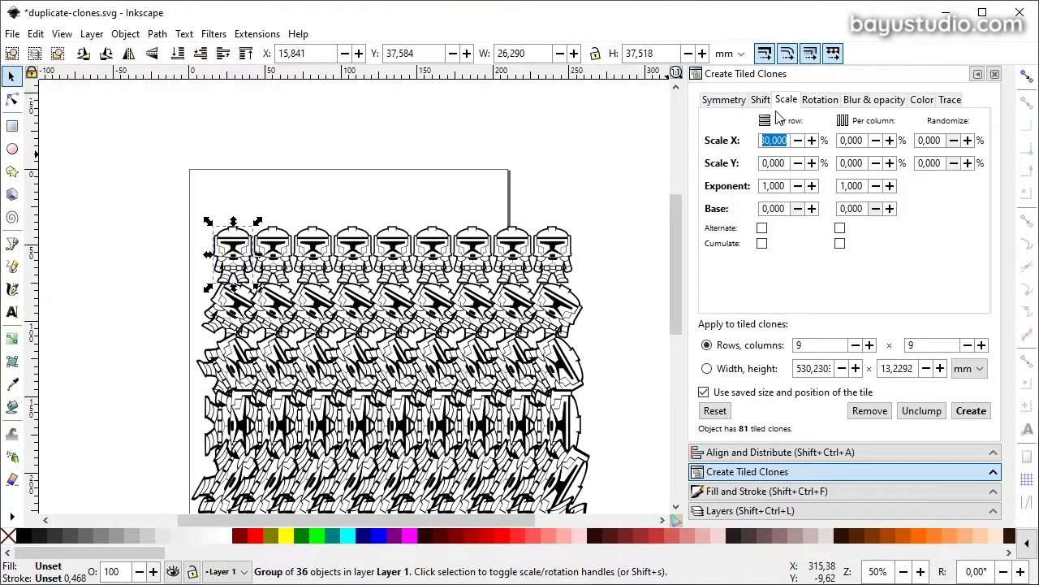
click(819, 103)
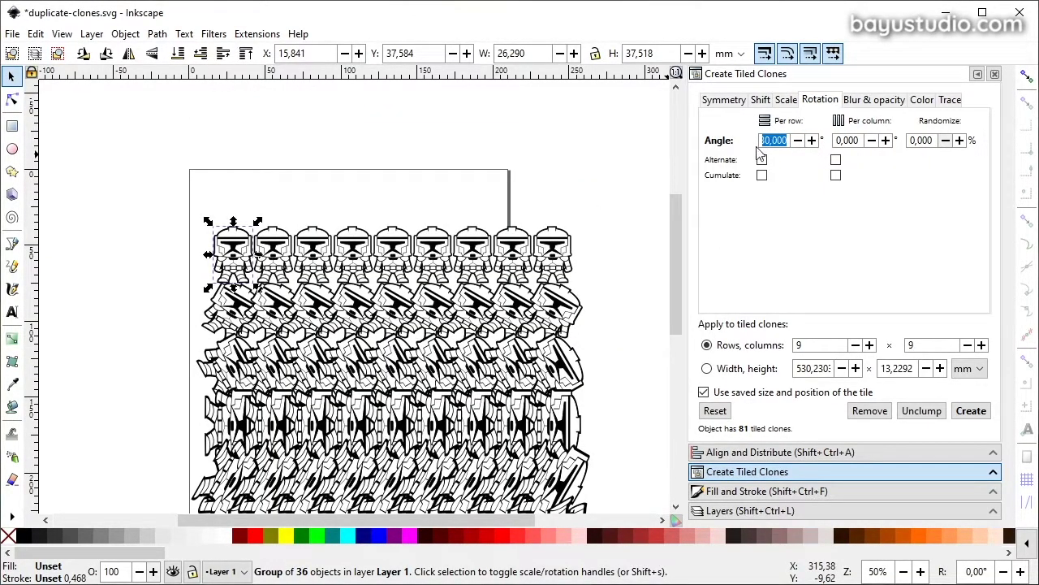
drag(770, 141, 753, 140)
scroll(268, 243, down, 3)
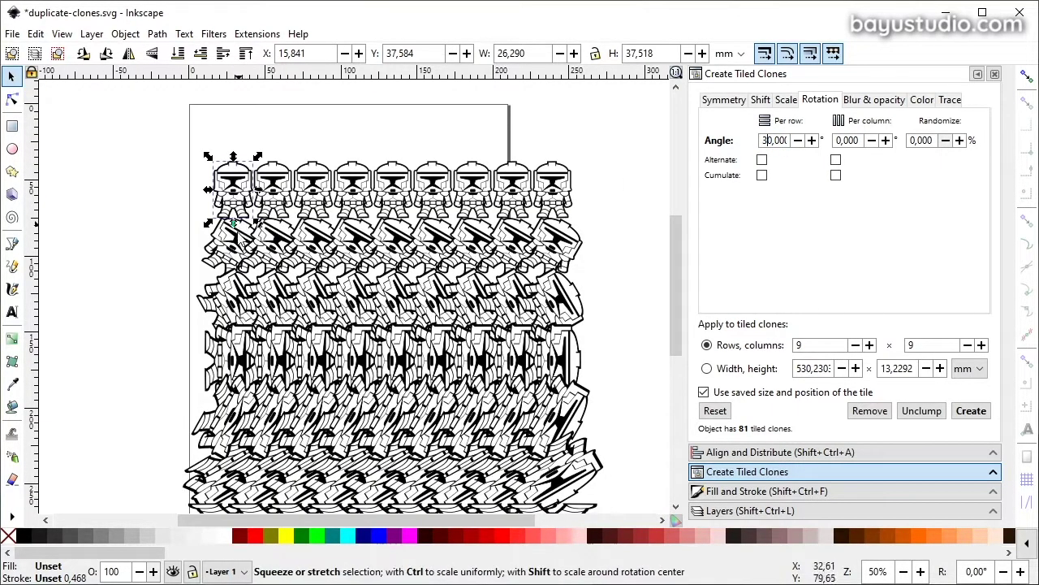
scroll(248, 244, down, 3)
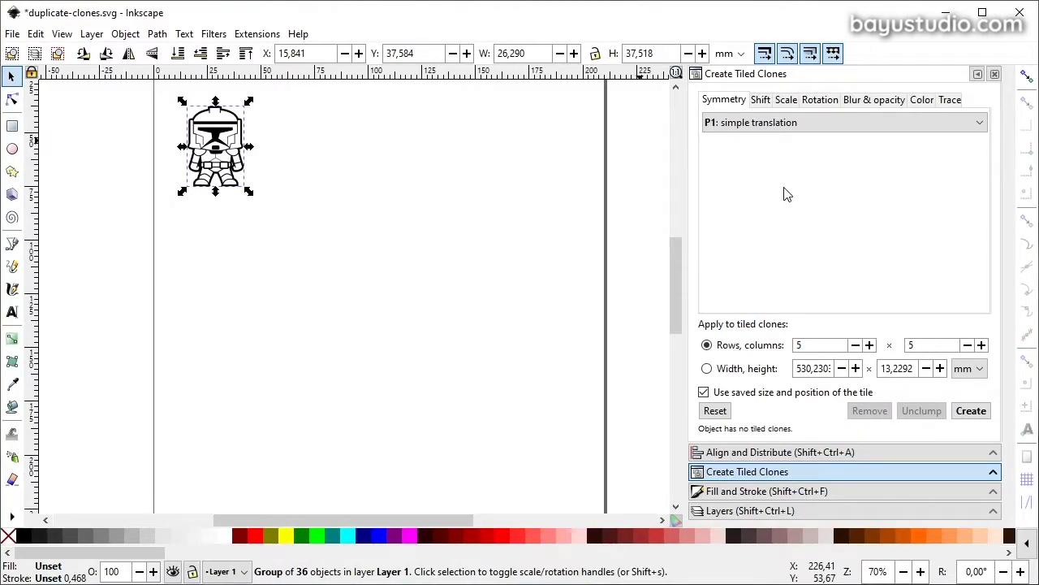
Step: Review the Scale, Rotation and Blur & opacity options for tiled clones, then return to the Shift options
click(771, 103)
click(784, 102)
click(808, 101)
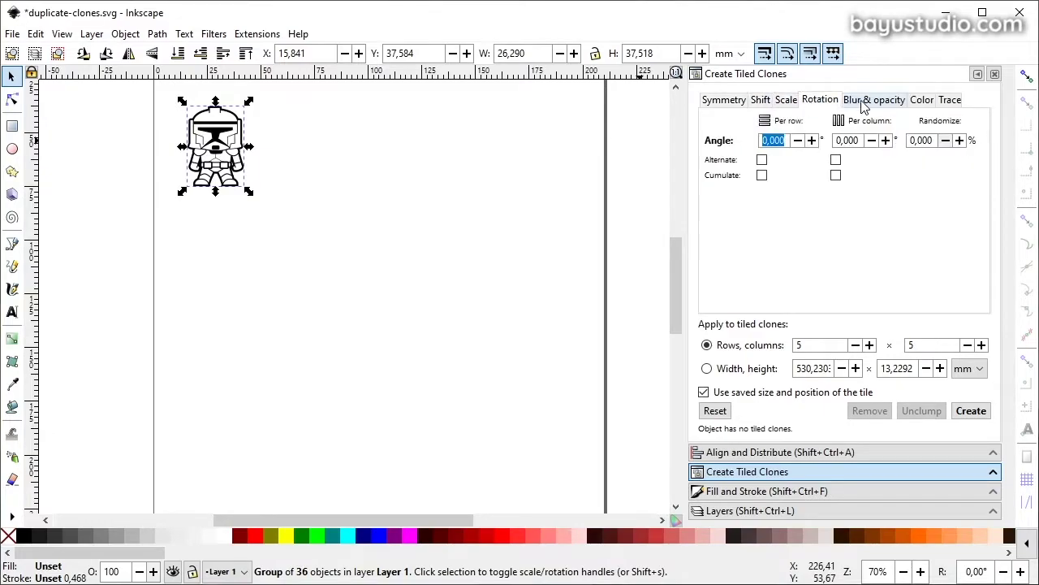
click(848, 100)
click(783, 103)
click(768, 103)
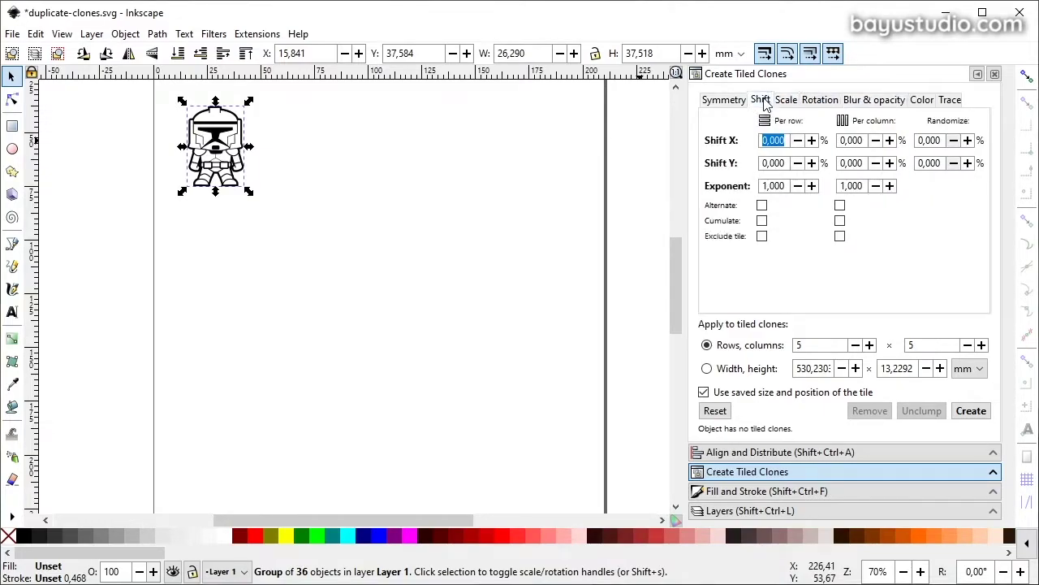